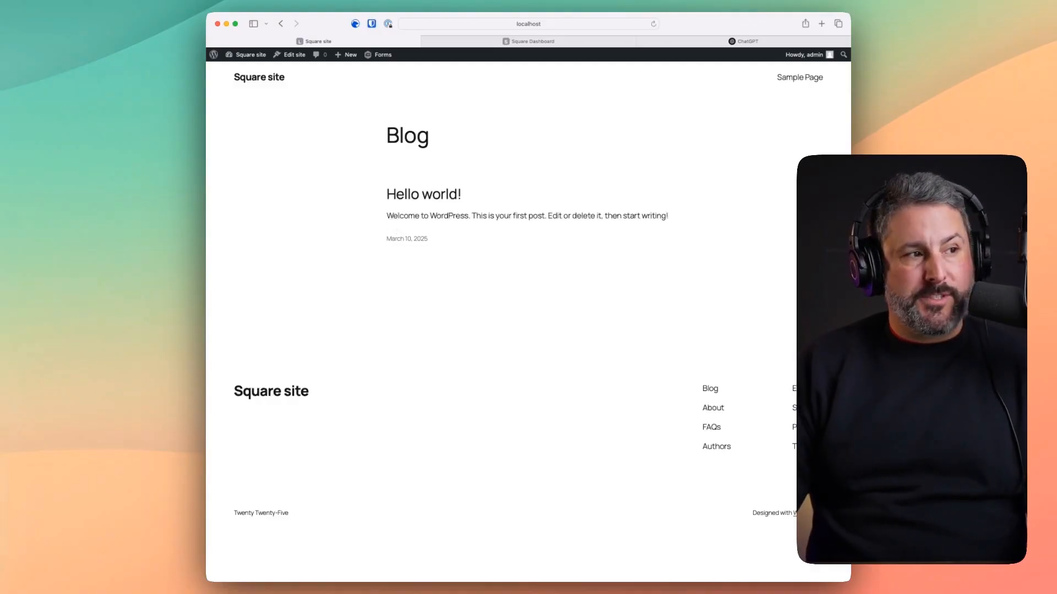
- Navigate from the public blog through the admin Dashboard and Forms to the Gravity Forms Add-Ons page
mouse_move(252, 60)
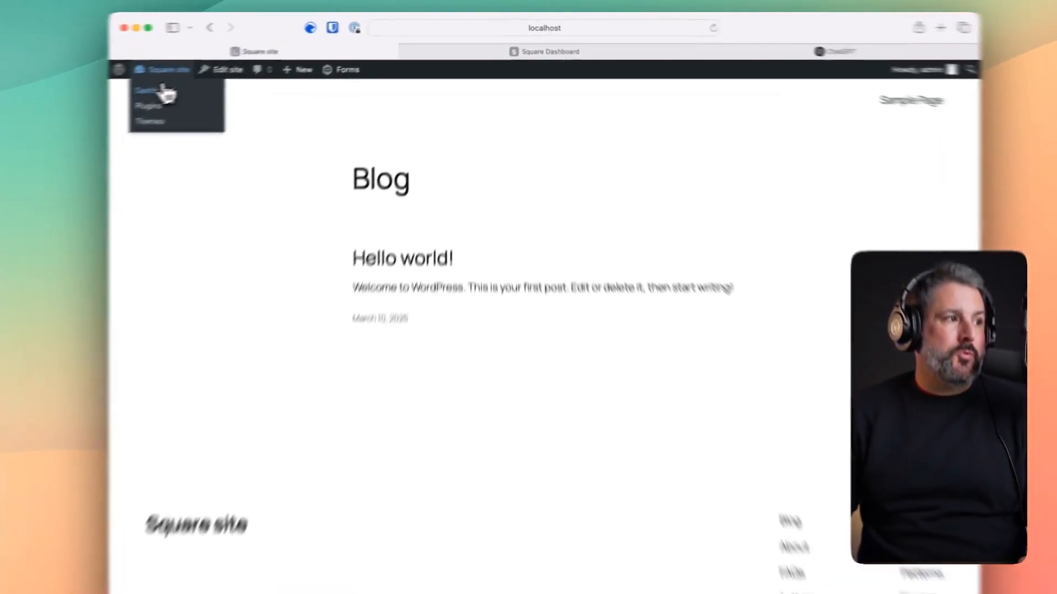
left_click(159, 91)
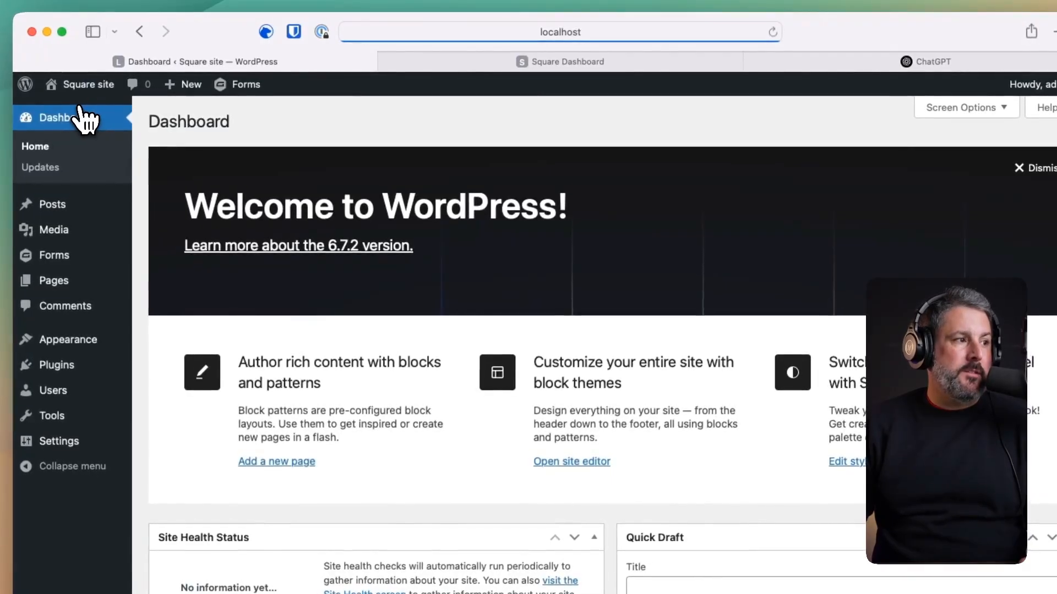
mouse_move(84, 259)
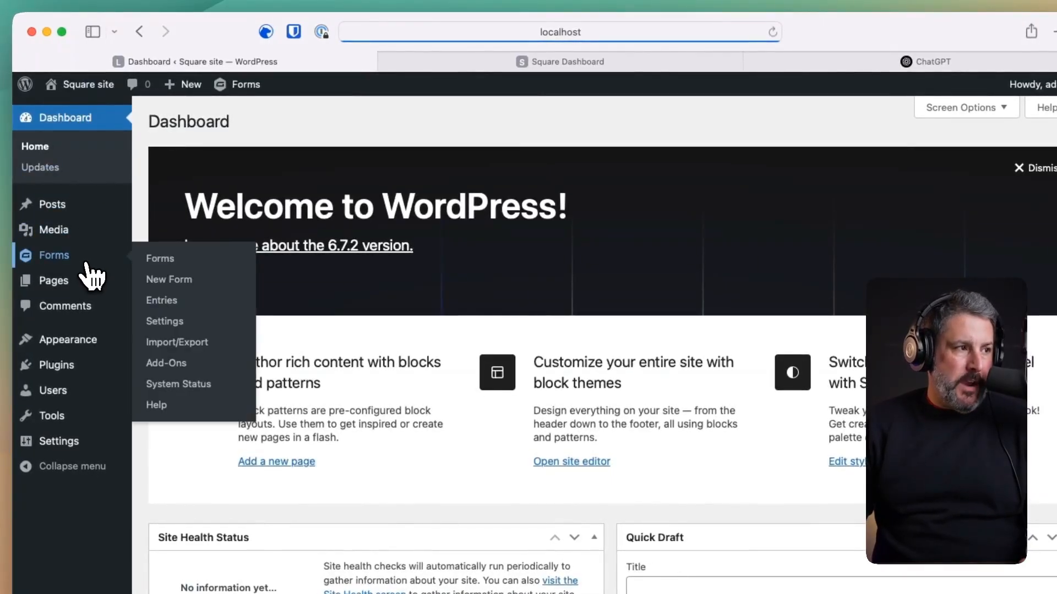
left_click(183, 258)
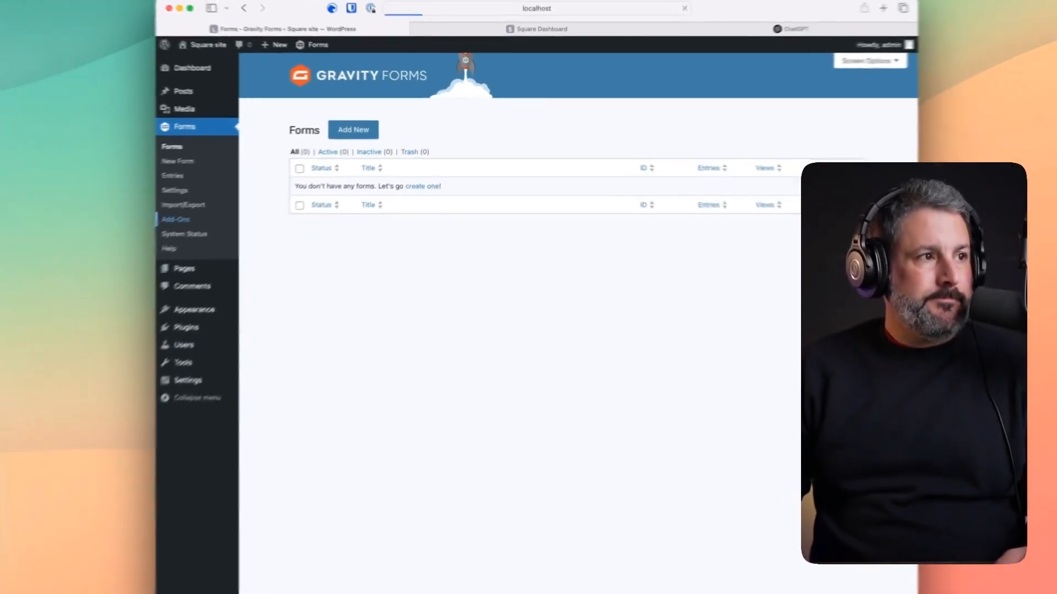
left_click(41, 267)
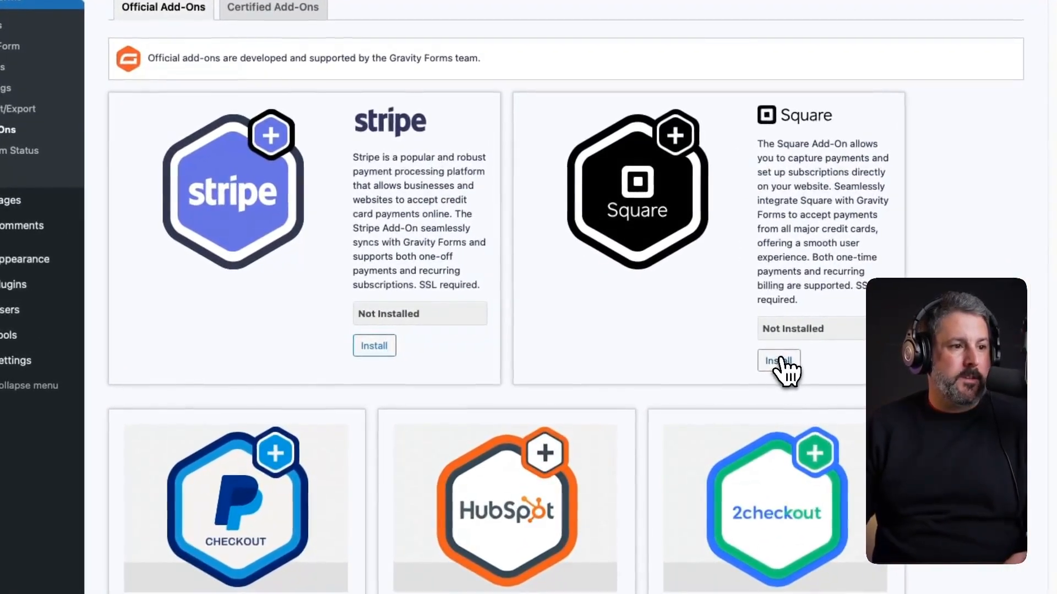
- Install and activate the Gravity Forms Square add-on, then the Mailchimp add-on
left_click(785, 363)
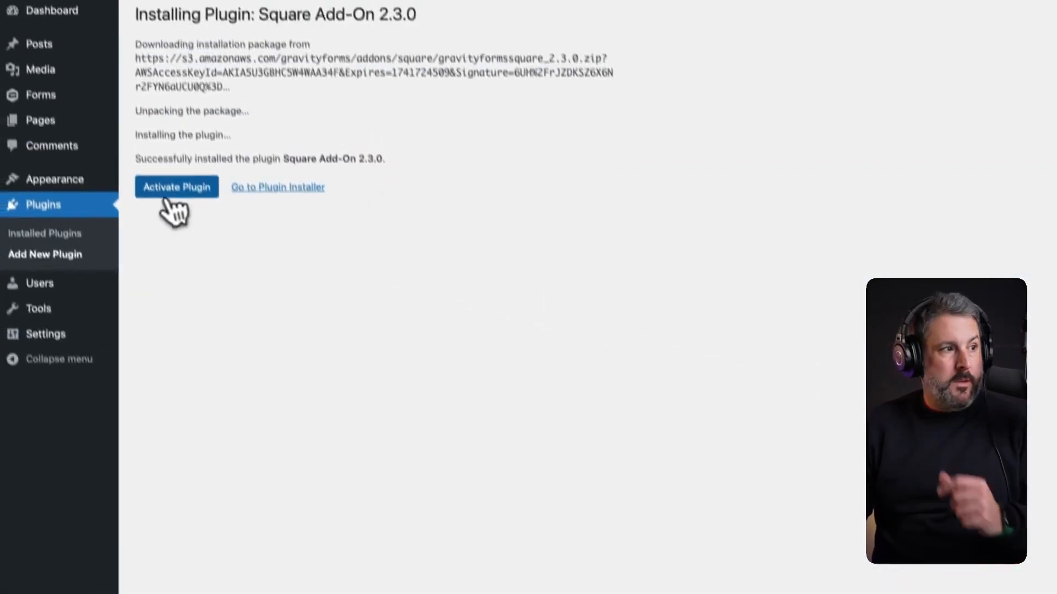
left_click(171, 218)
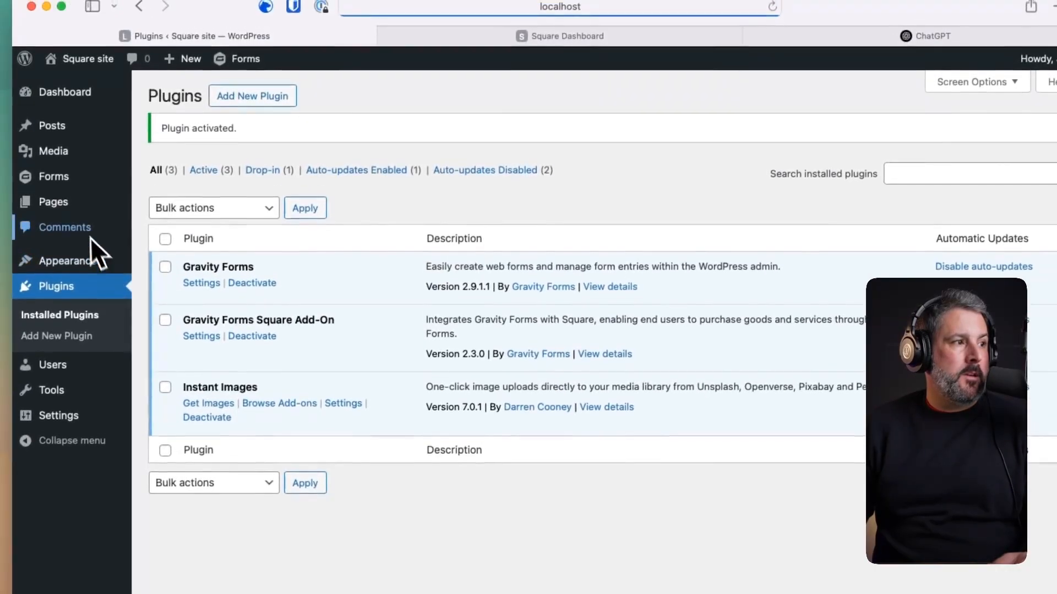
mouse_move(69, 138)
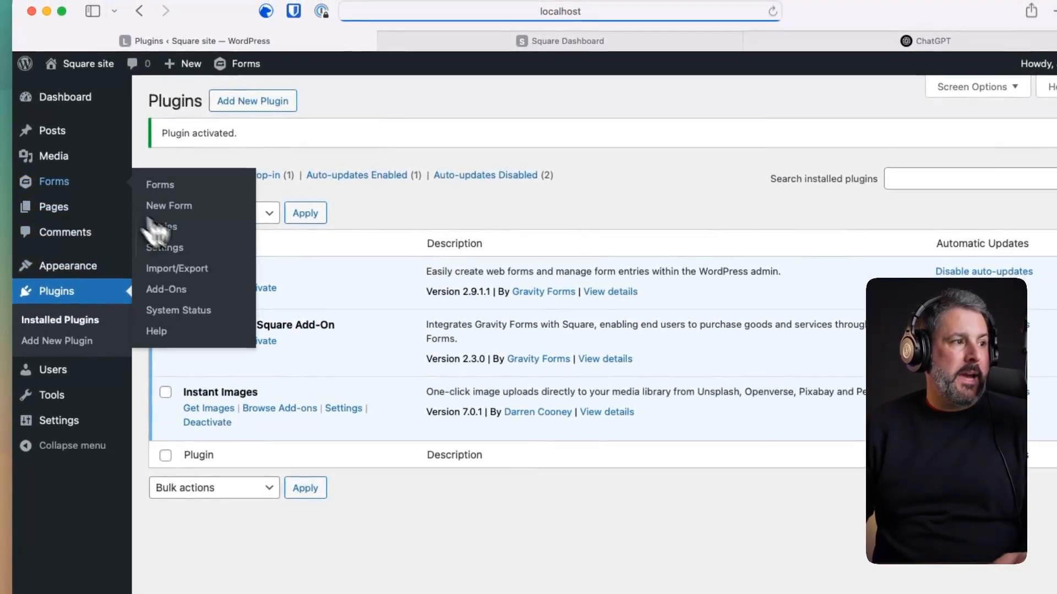
left_click(181, 292)
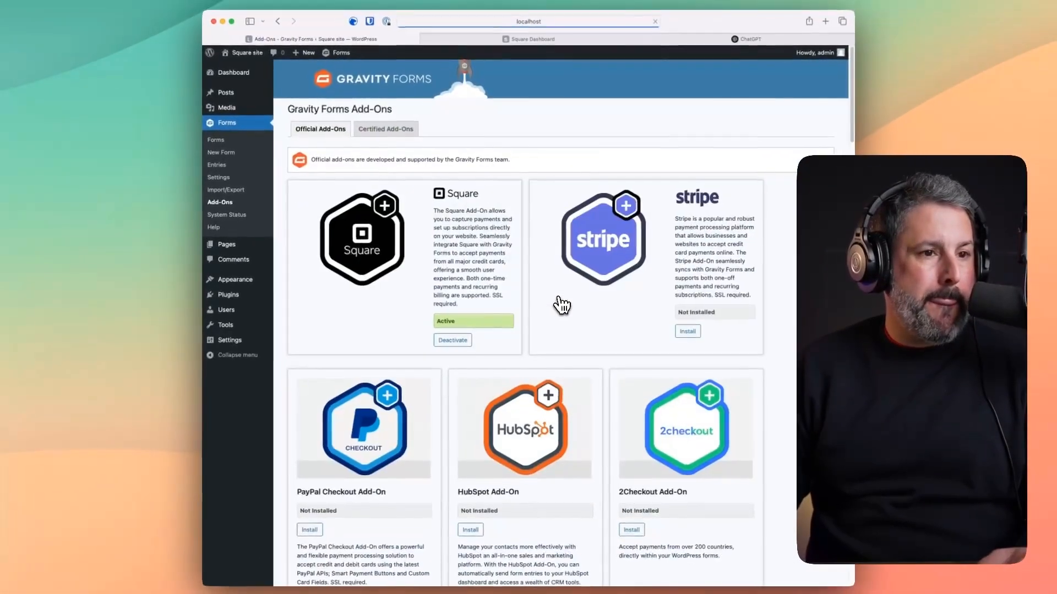
scroll(492, 341, "down", 10)
scroll(549, 385, "down", 12)
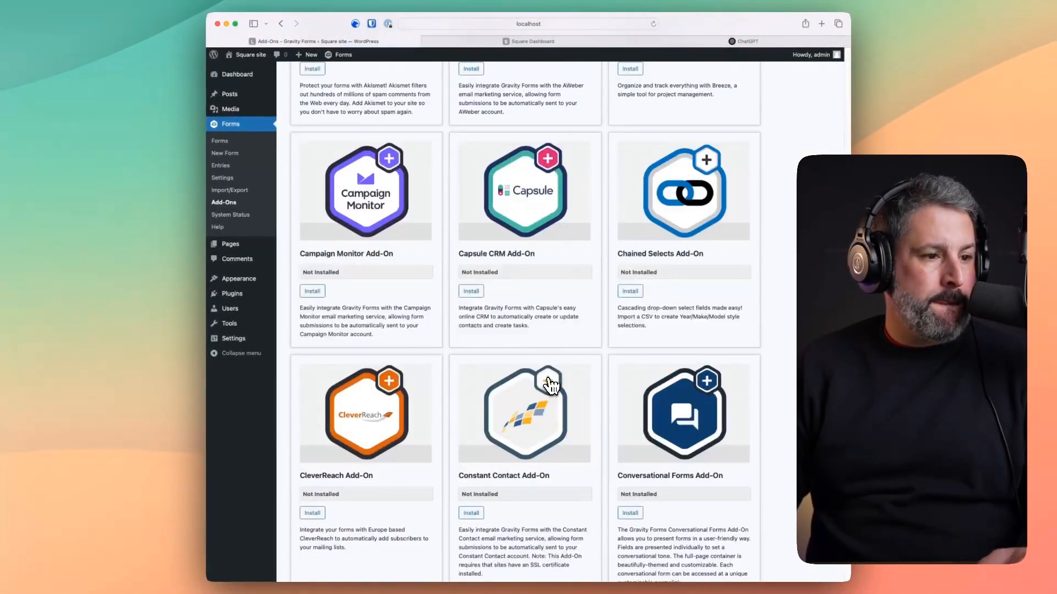
scroll(525, 330, "down", 7)
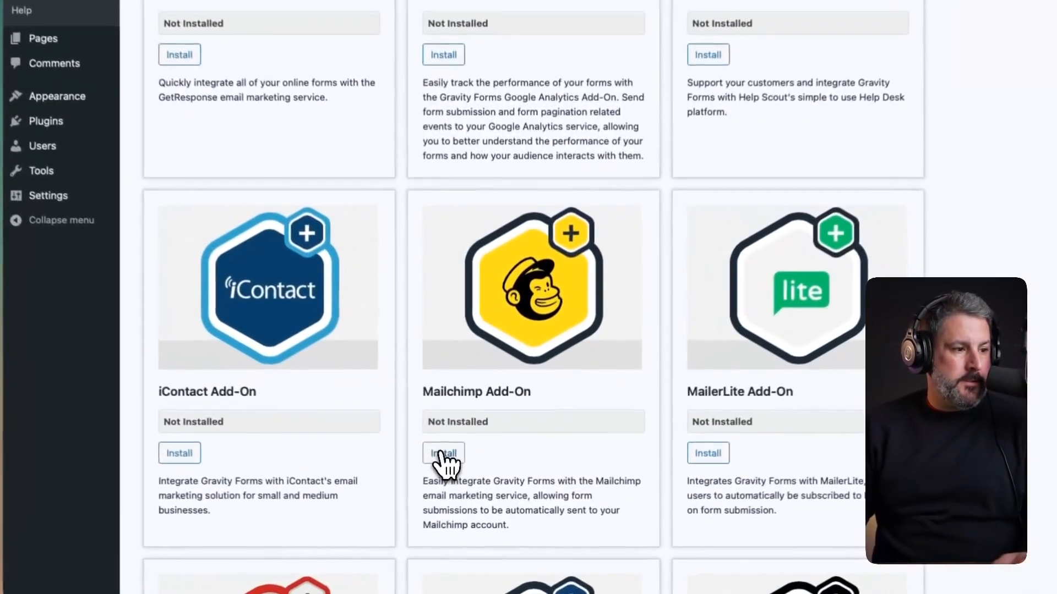
left_click(442, 453)
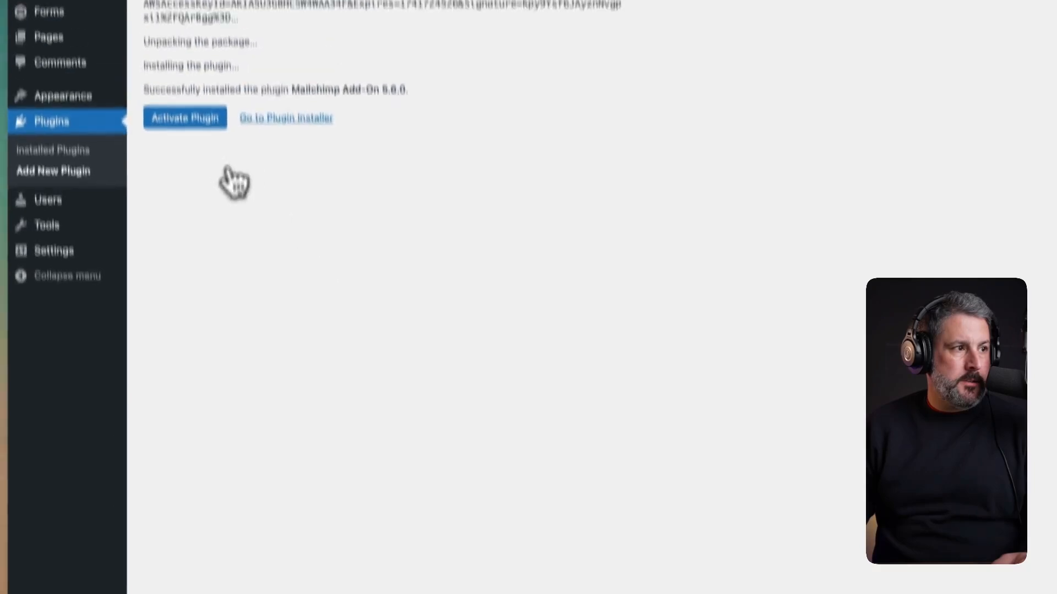
left_click(207, 259)
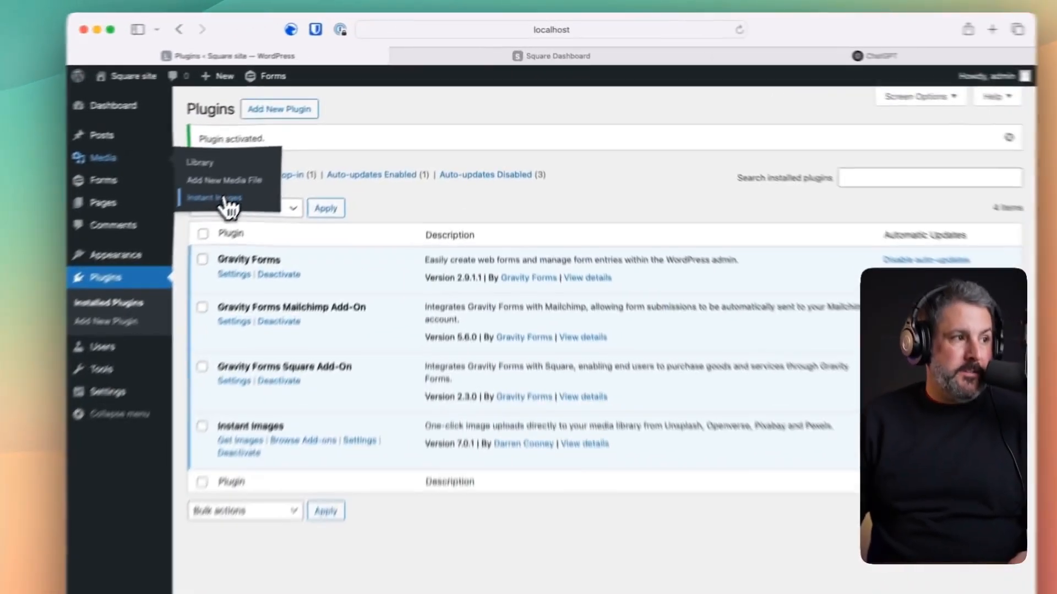
- Search Unsplash for 'brewery' photos in Media > Instant Images
left_click(303, 135)
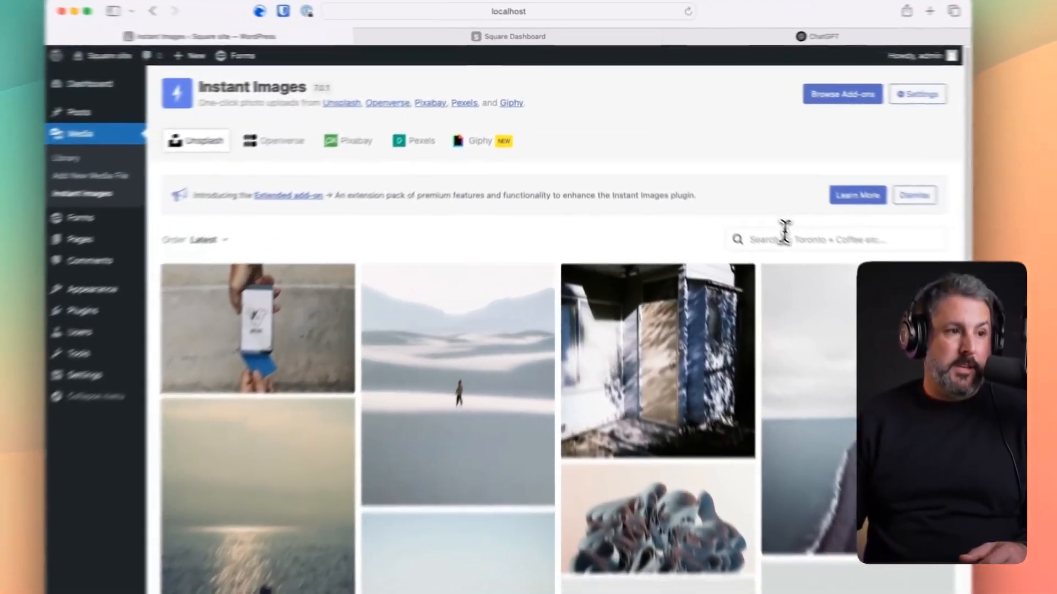
left_click(726, 180)
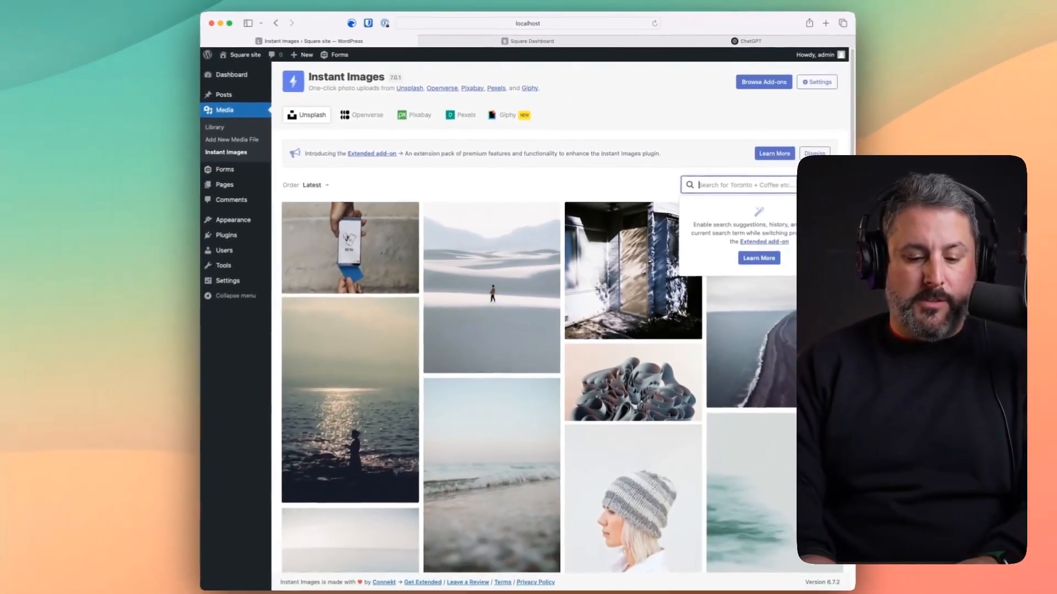
type("br")
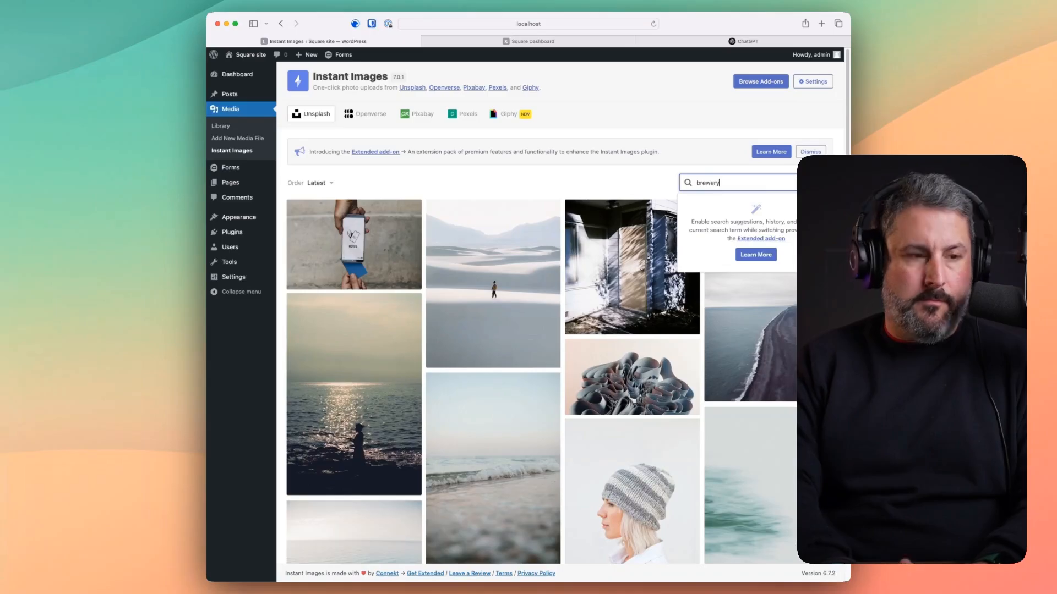
type("ewery")
key("Return")
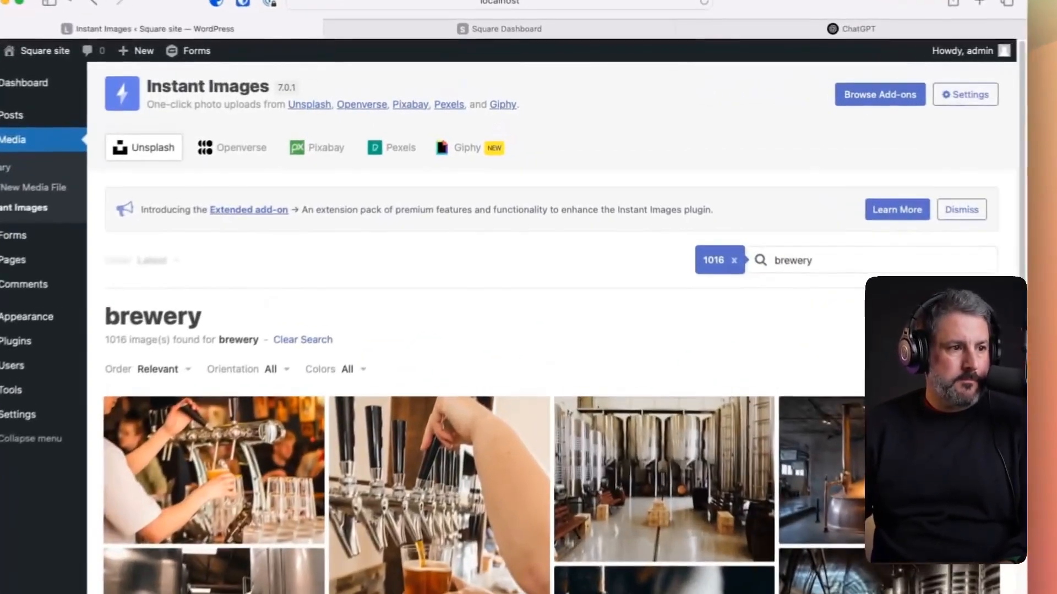
- Import the taps, fermentation tanks, beer flight, tap handles and raised-glass brewery photos
scroll(380, 308, "down", 3)
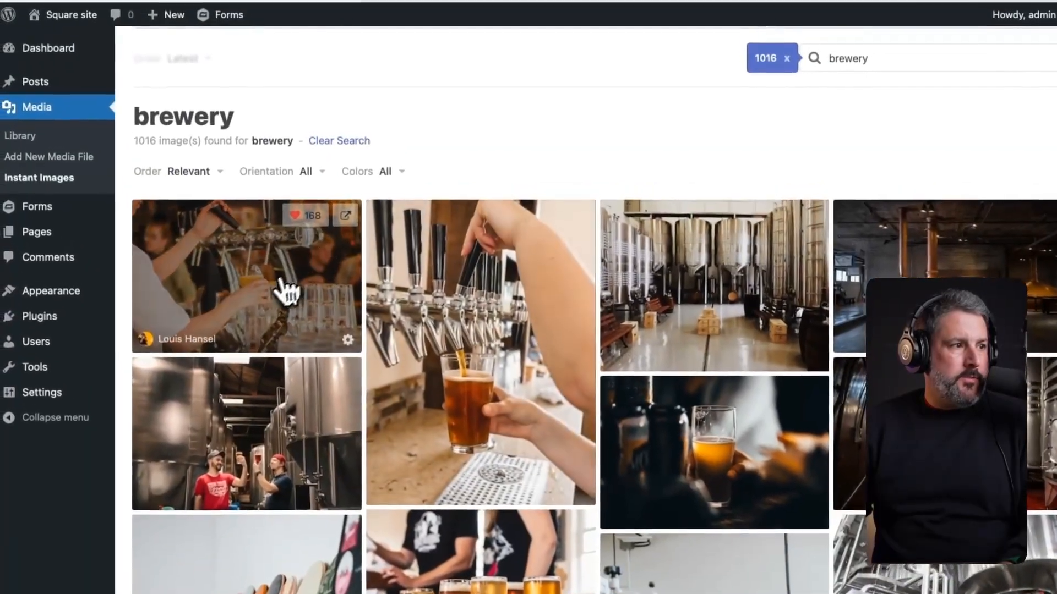
left_click(249, 274)
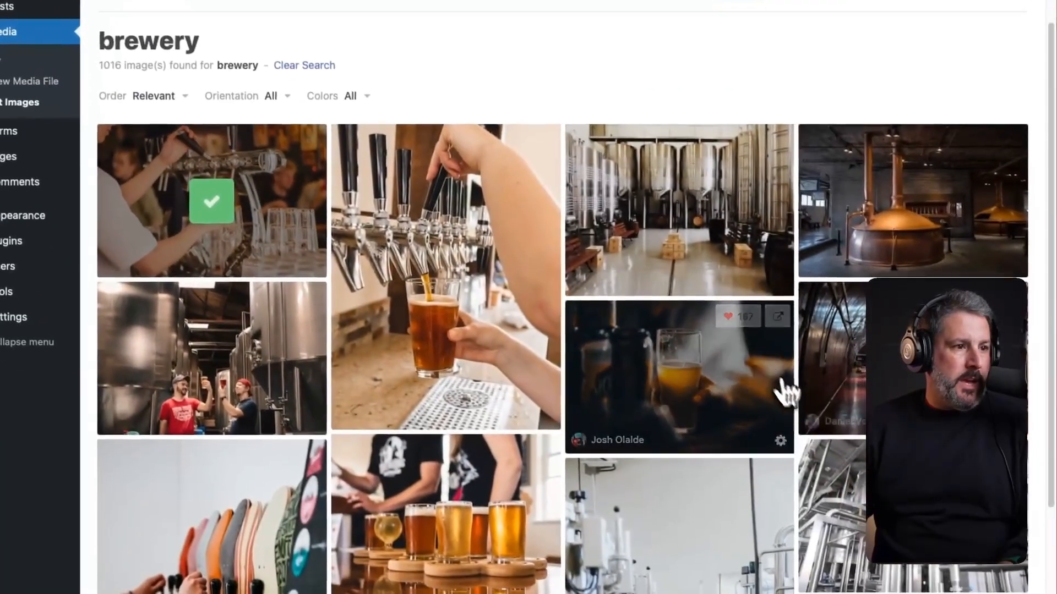
left_click(696, 223)
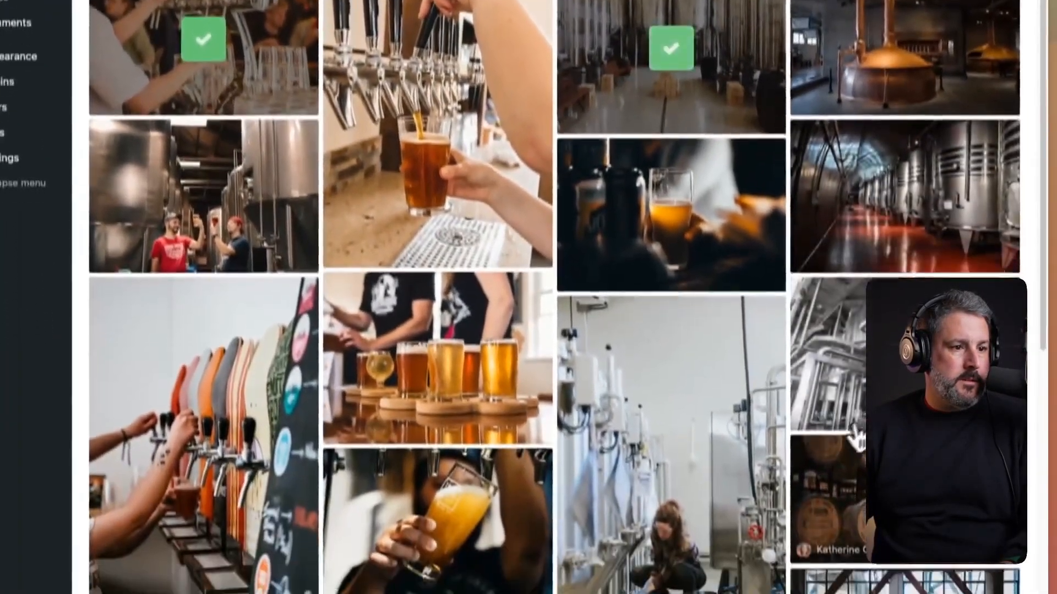
scroll(857, 439, "down", 1)
left_click(440, 358)
left_click(226, 424)
scroll(385, 407, "down", 3)
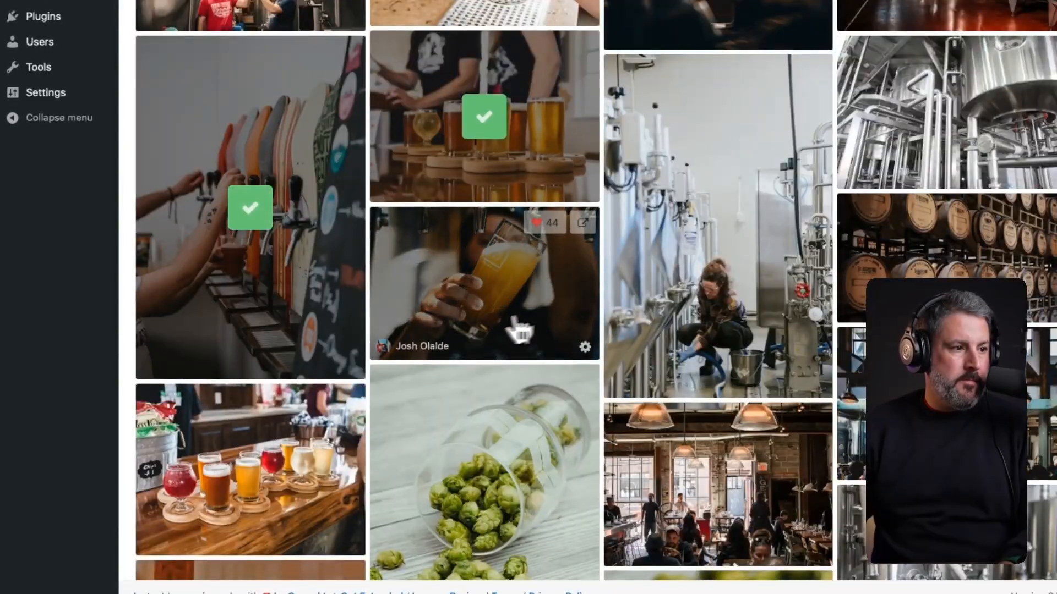
left_click(474, 290)
scroll(474, 297, "down", 3)
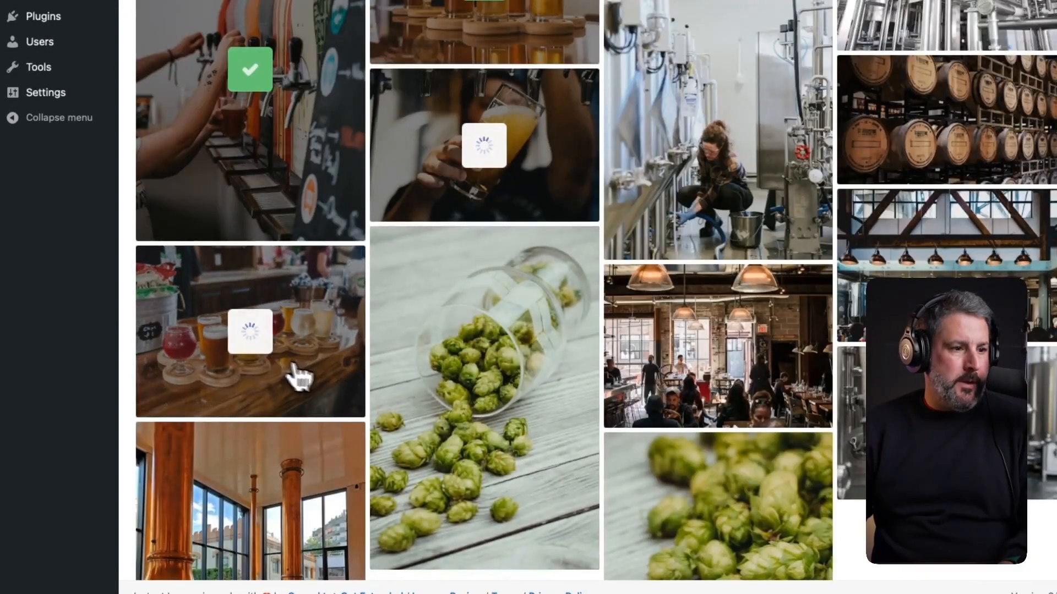
scroll(453, 402, "down", 3)
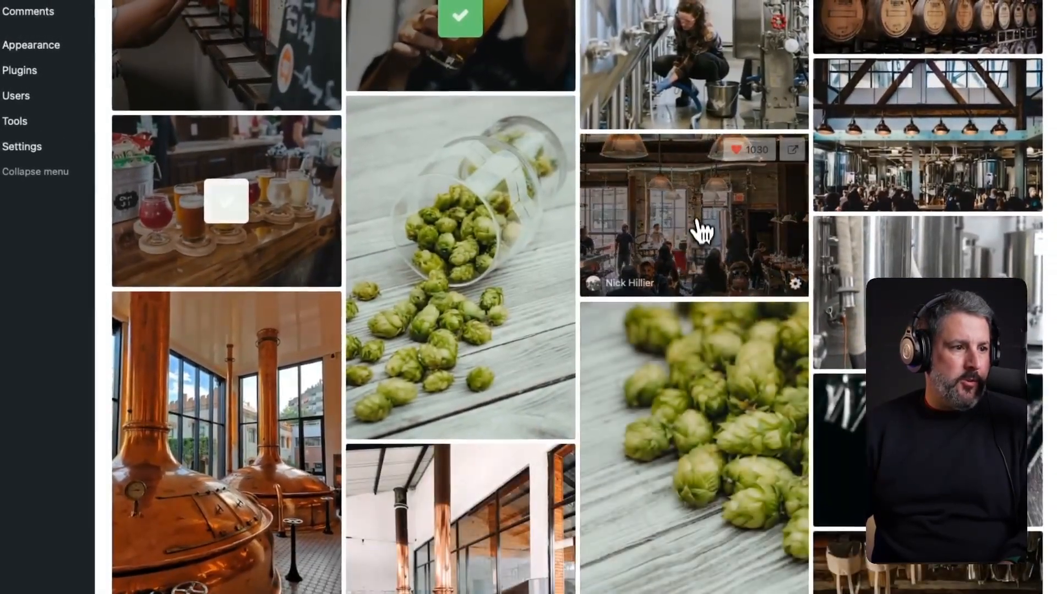
scroll(595, 305, "down", 7)
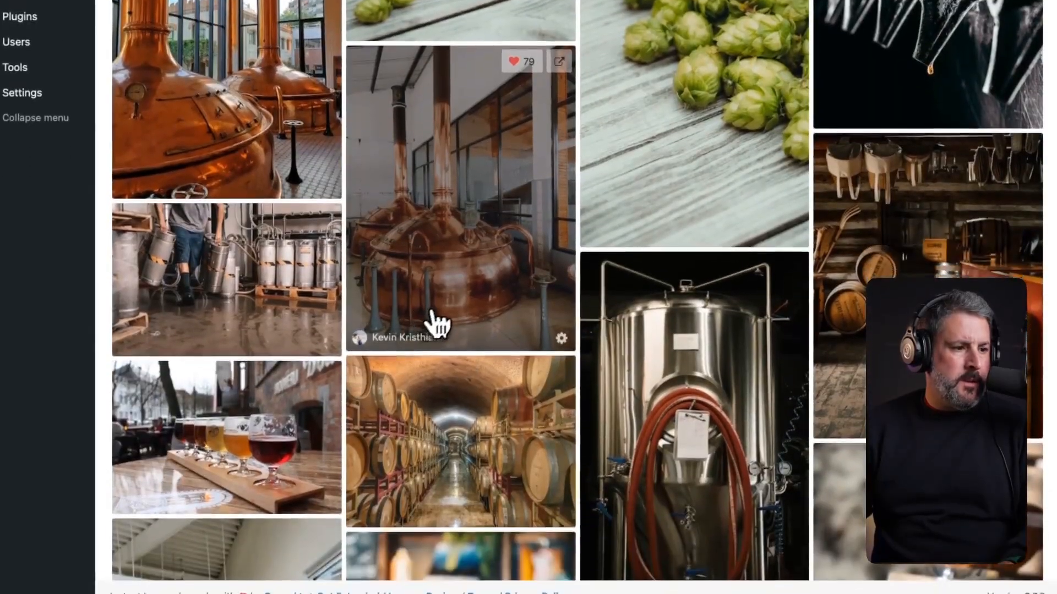
- Import the beer-crate and bartender-behind-the-bar photos, then select the search term for replacement
right_click(436, 322)
key("Escape")
scroll(804, 380, "down", 3)
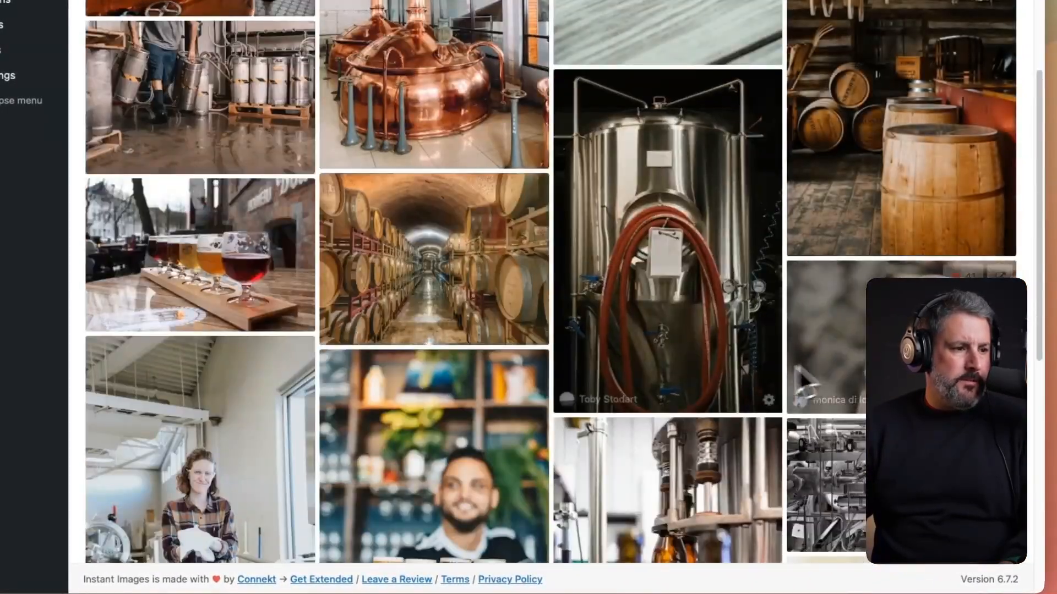
scroll(804, 379, "down", 3)
left_click(424, 390)
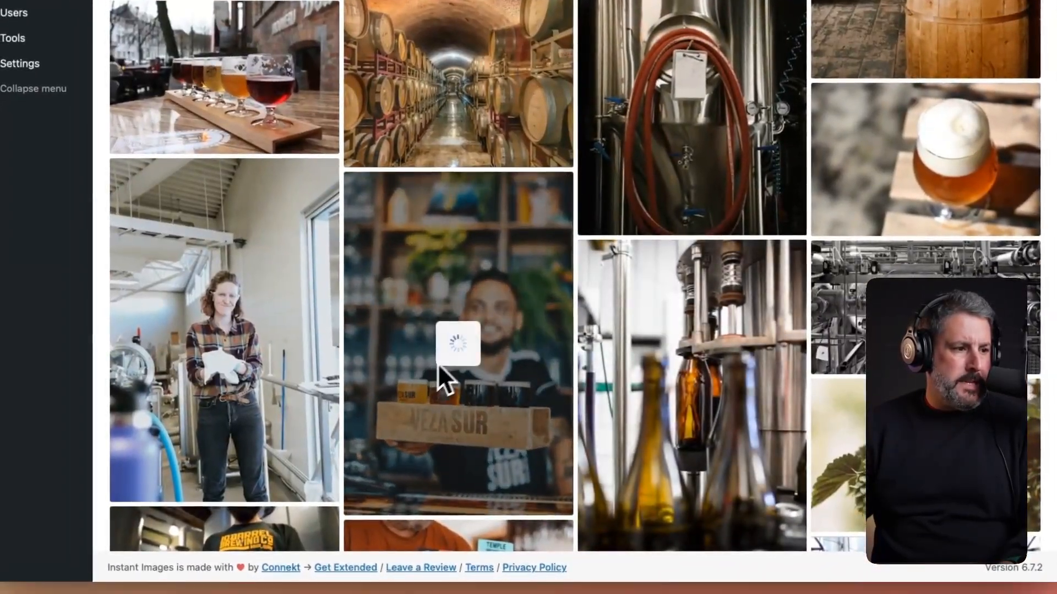
scroll(468, 369, "down", 3)
scroll(512, 357, "down", 3)
scroll(661, 358, "down", 3)
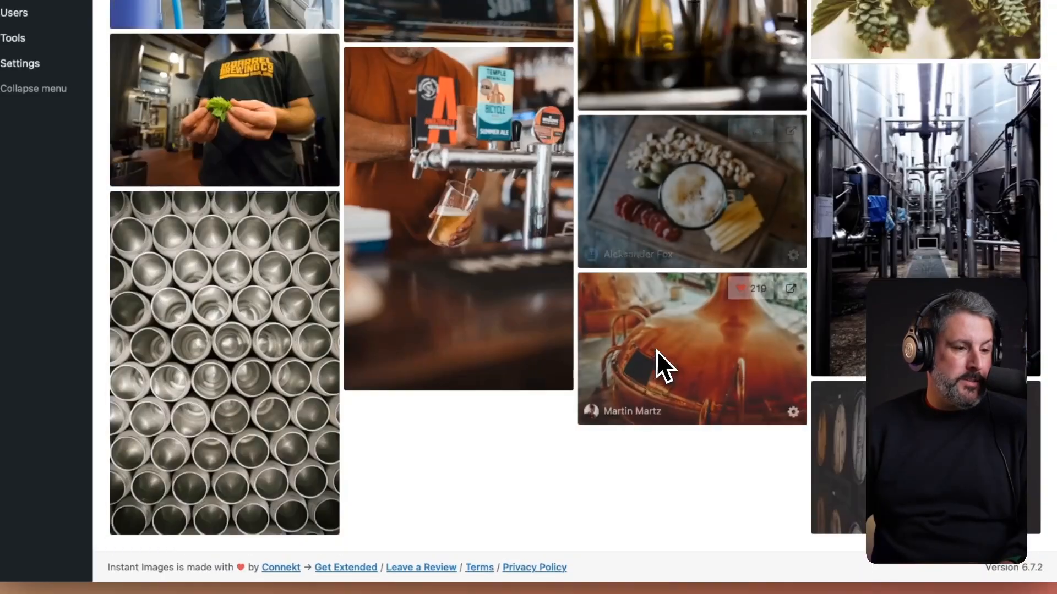
scroll(734, 371, "down", 1)
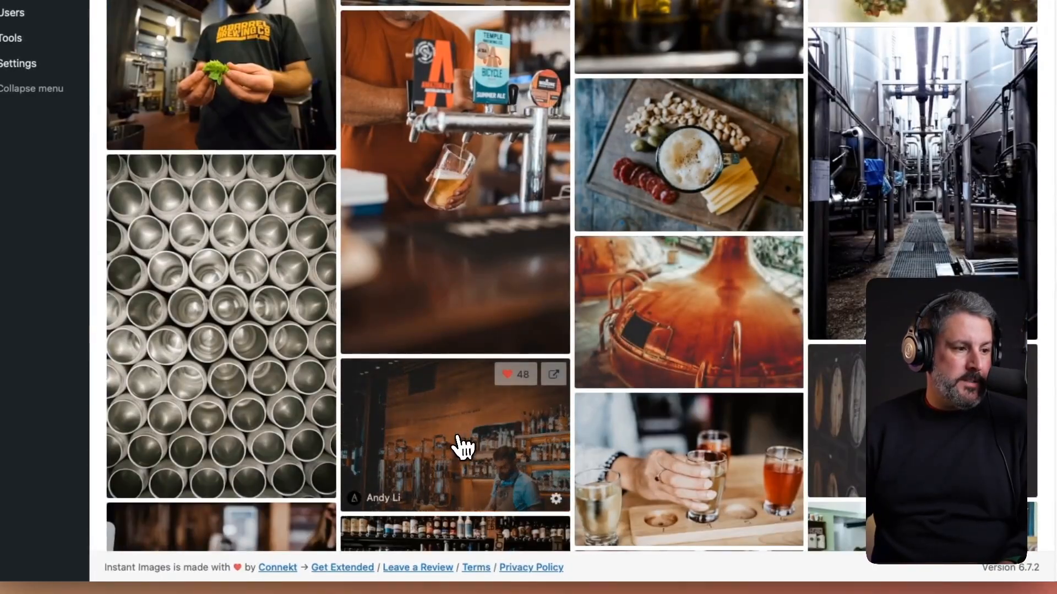
left_click(458, 441)
scroll(672, 396, "down", 6)
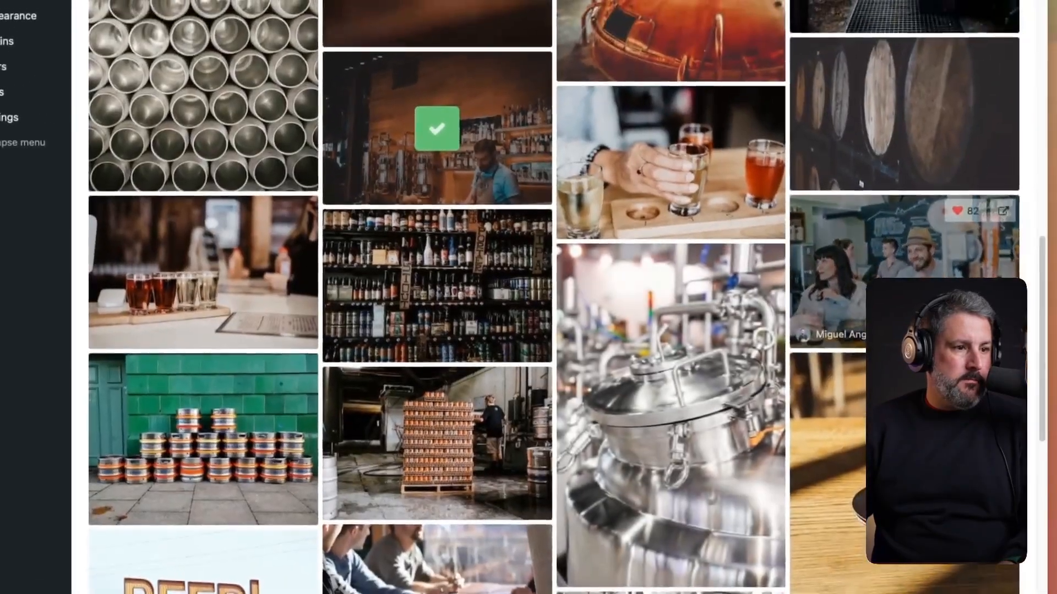
scroll(425, 385, "up", 12)
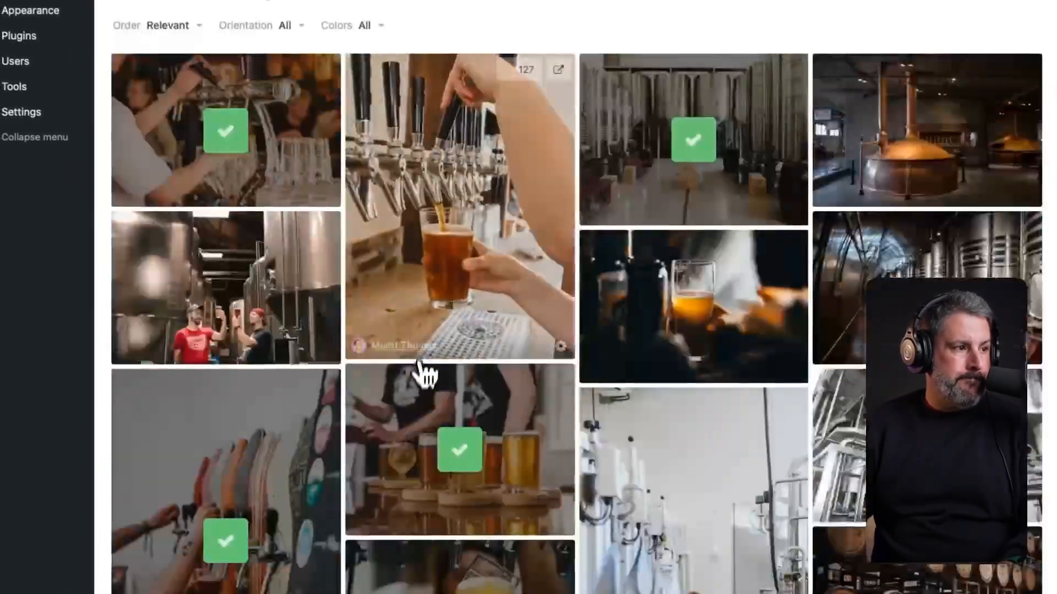
scroll(424, 374, "up", 5)
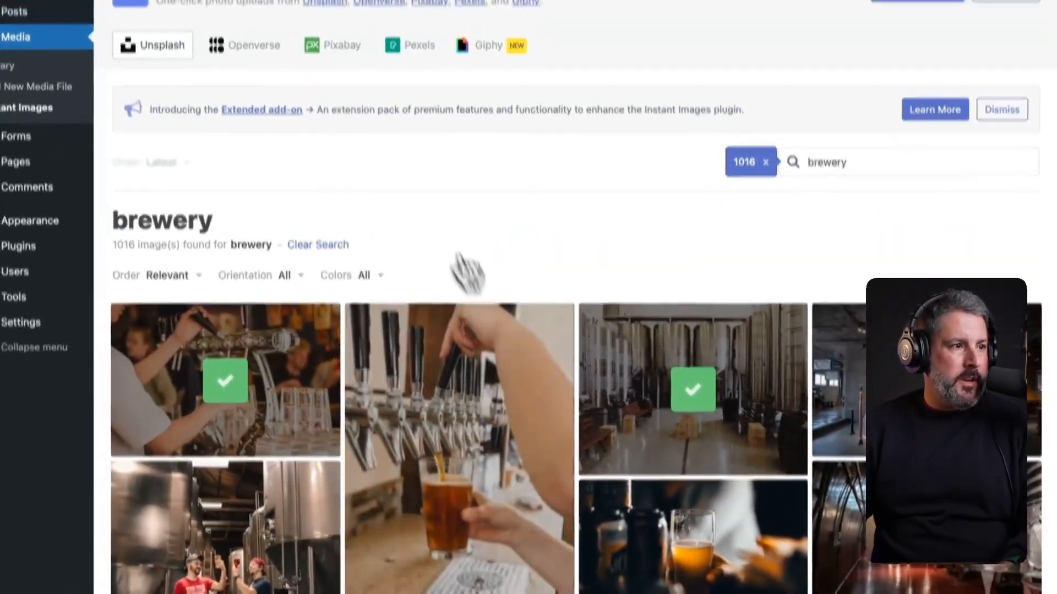
triple_click(890, 160)
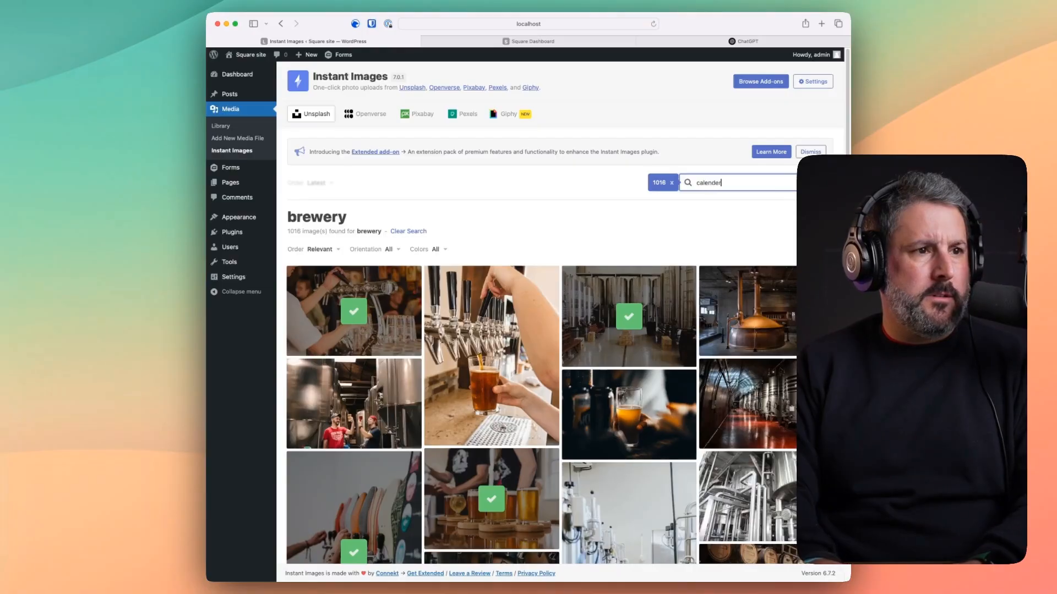
- Run the 'calender' search, then replace it with a search for 'membership'
key("Return")
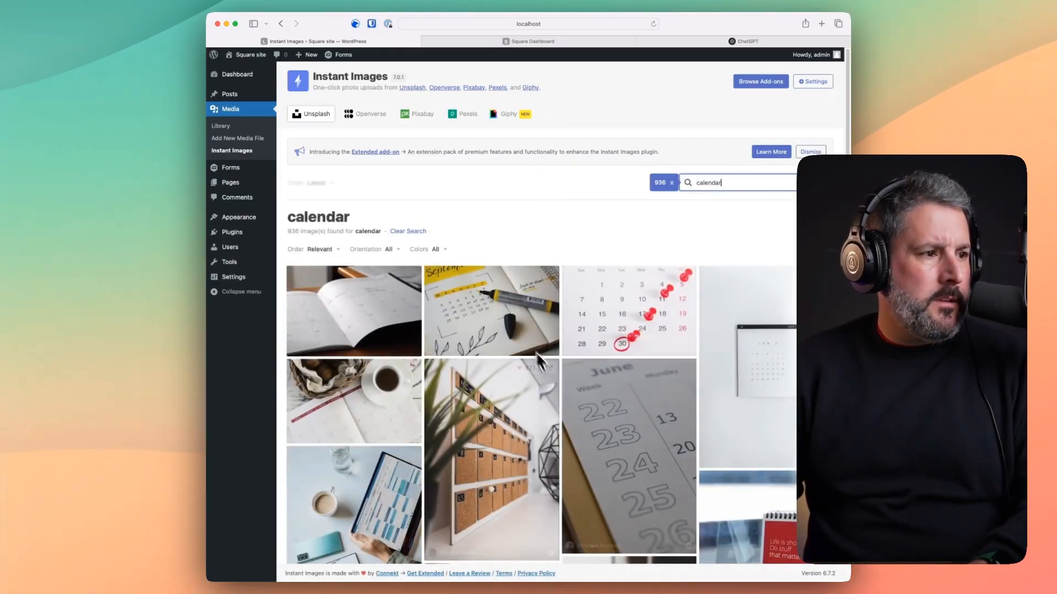
scroll(488, 356, "down", 4)
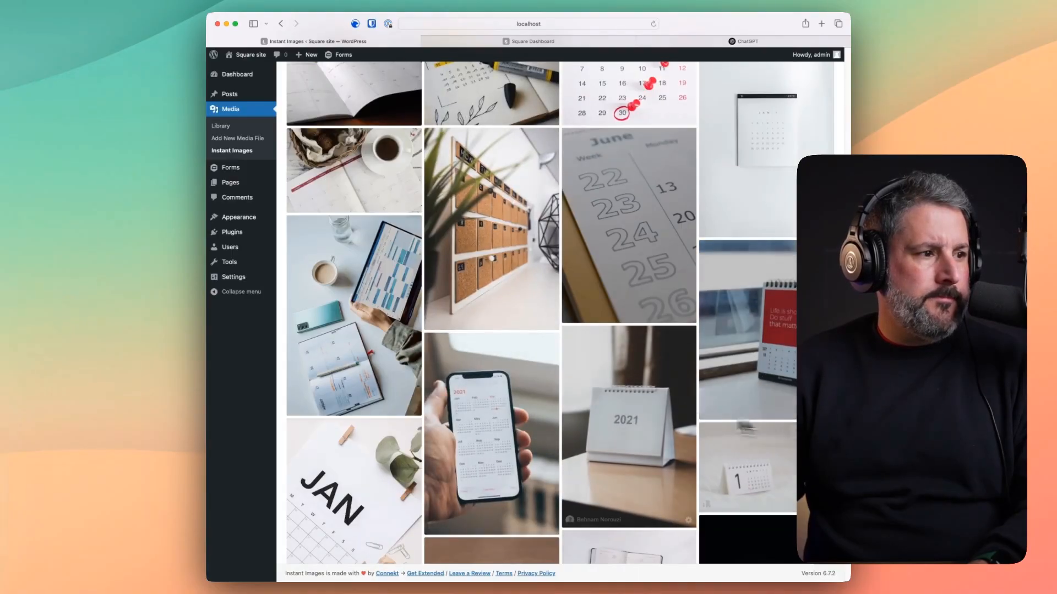
scroll(606, 396, "up", 5)
triple_click(731, 179)
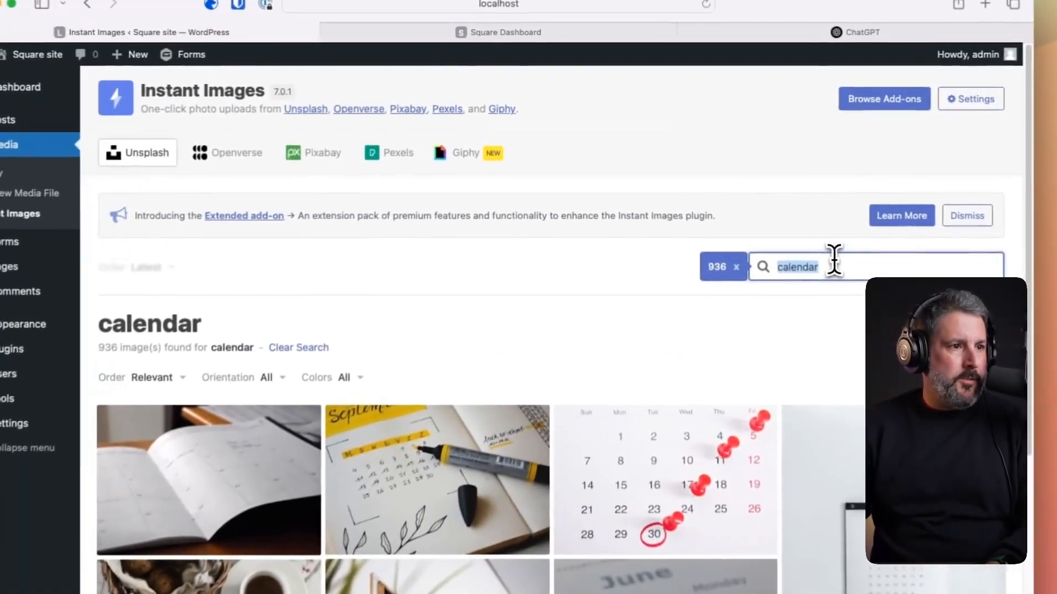
type("membership")
key("Return")
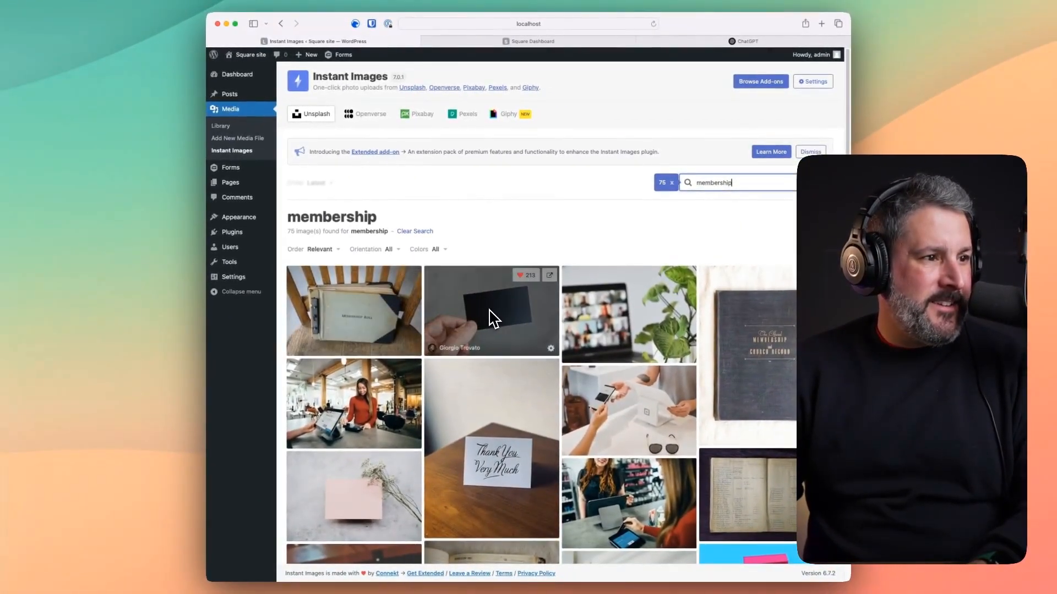
- Import the black business-card photo and open the Media Library
scroll(476, 247, "down", 3)
scroll(457, 268, "up", 2)
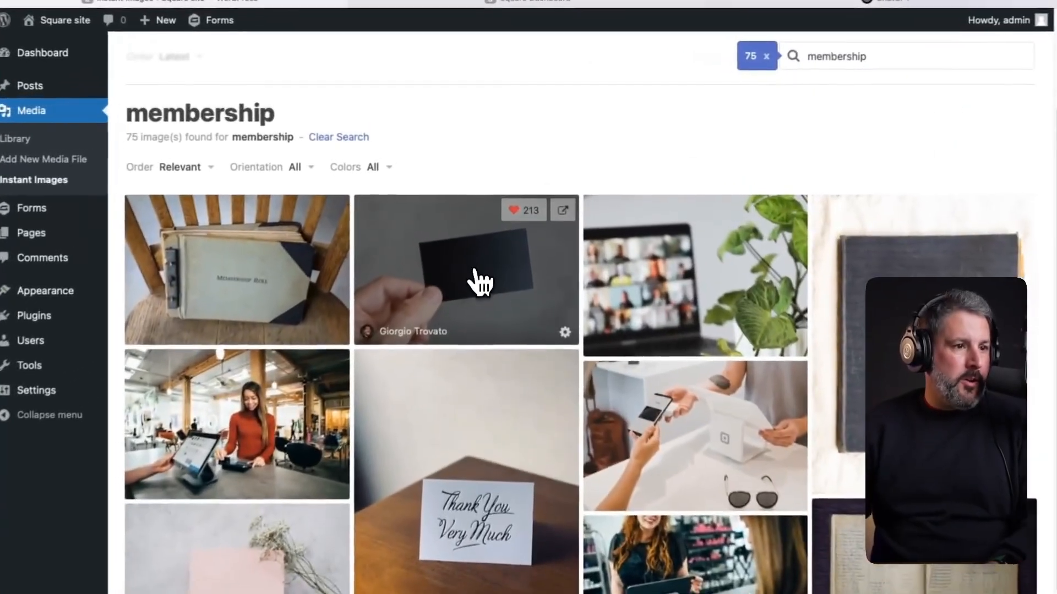
left_click(498, 212)
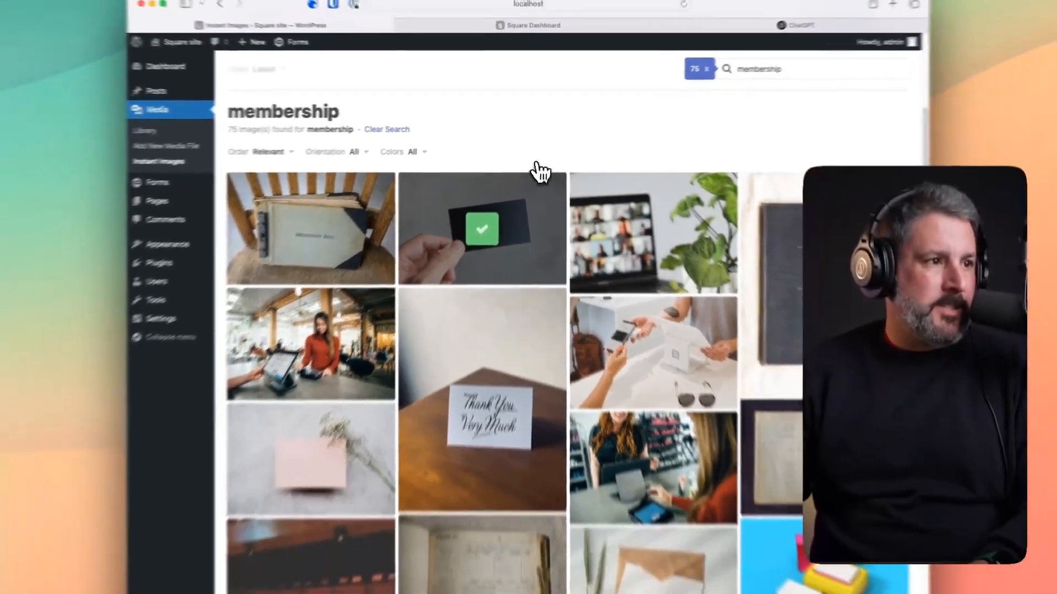
scroll(541, 190, "up", 3)
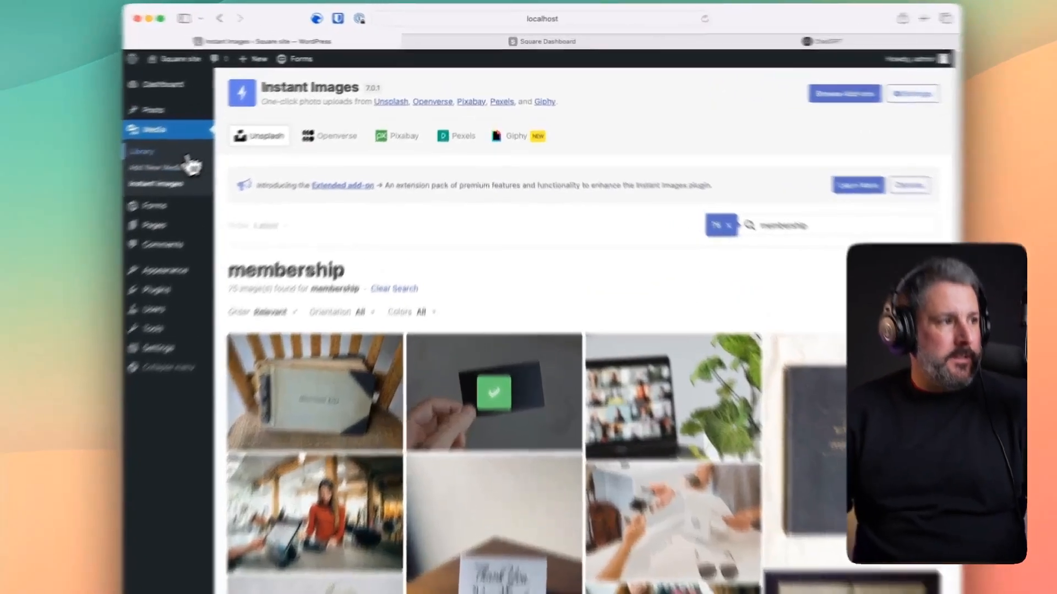
left_click(188, 158)
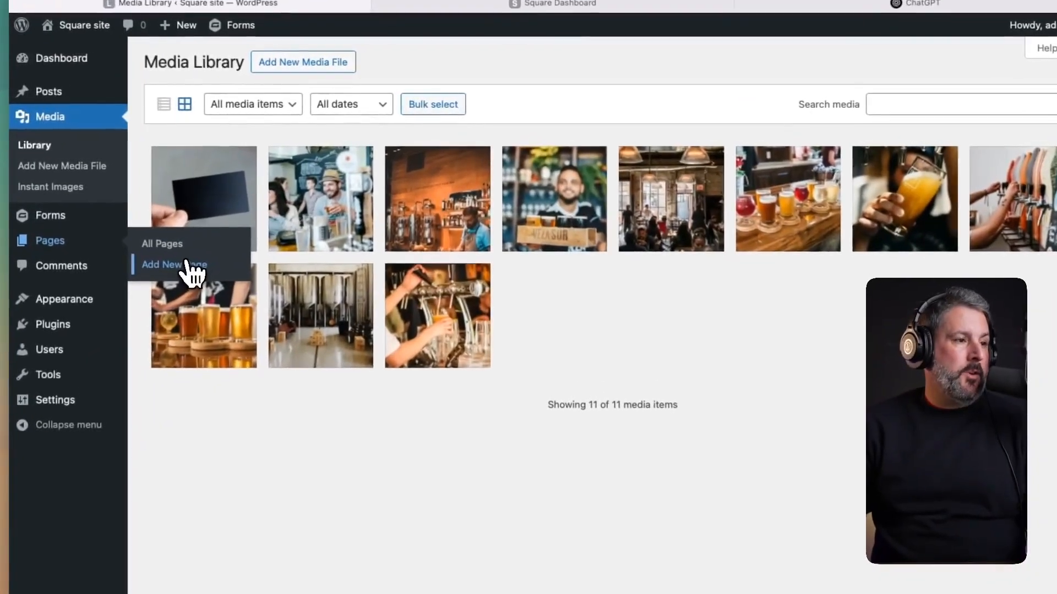
- Create and publish an empty page titled 'Home', then view it live
left_click(300, 196)
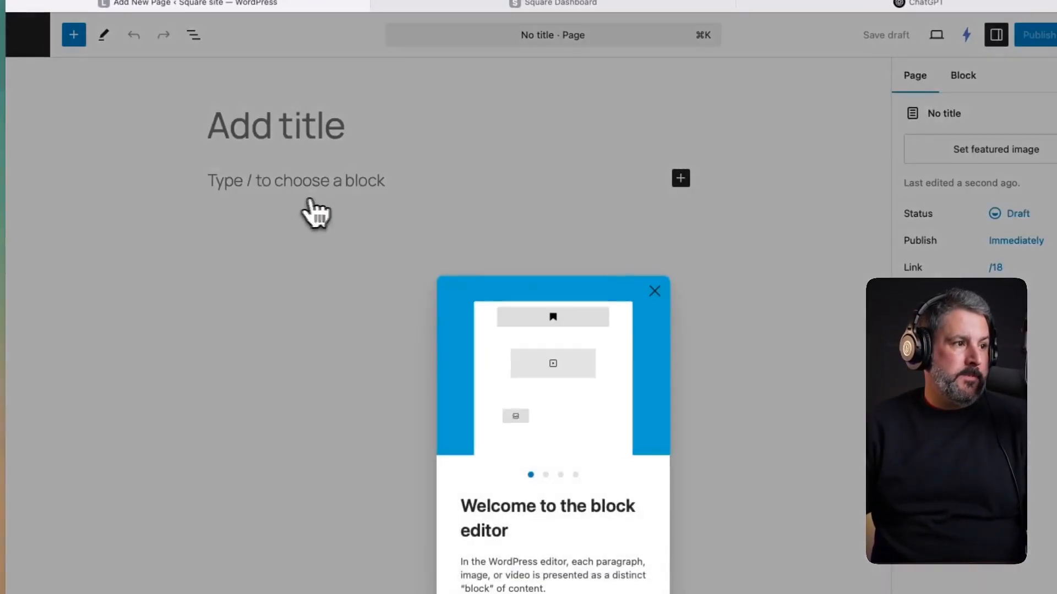
left_click(654, 290)
left_click(285, 124)
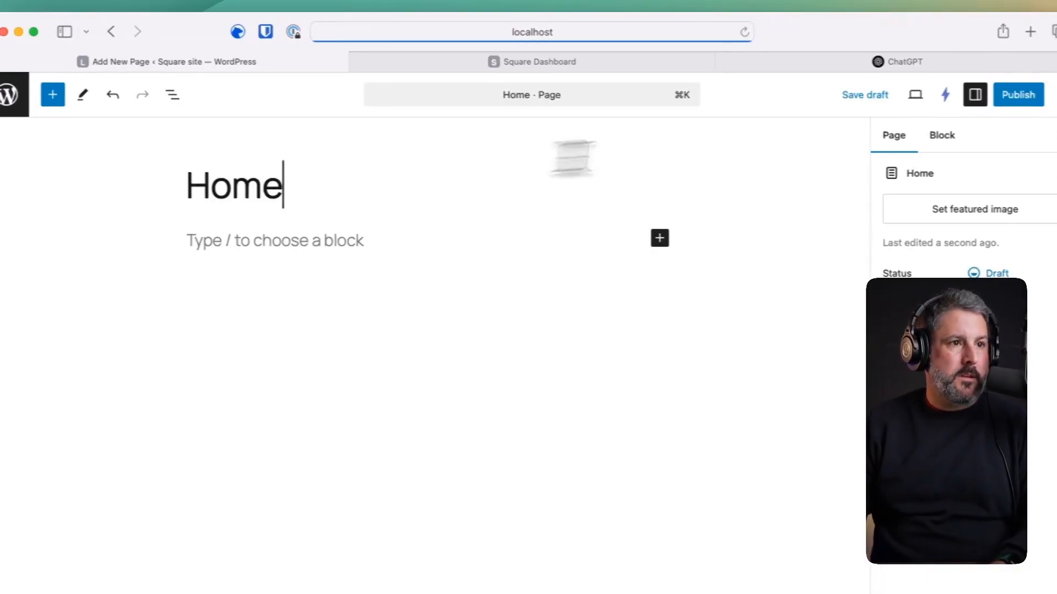
left_click(1034, 95)
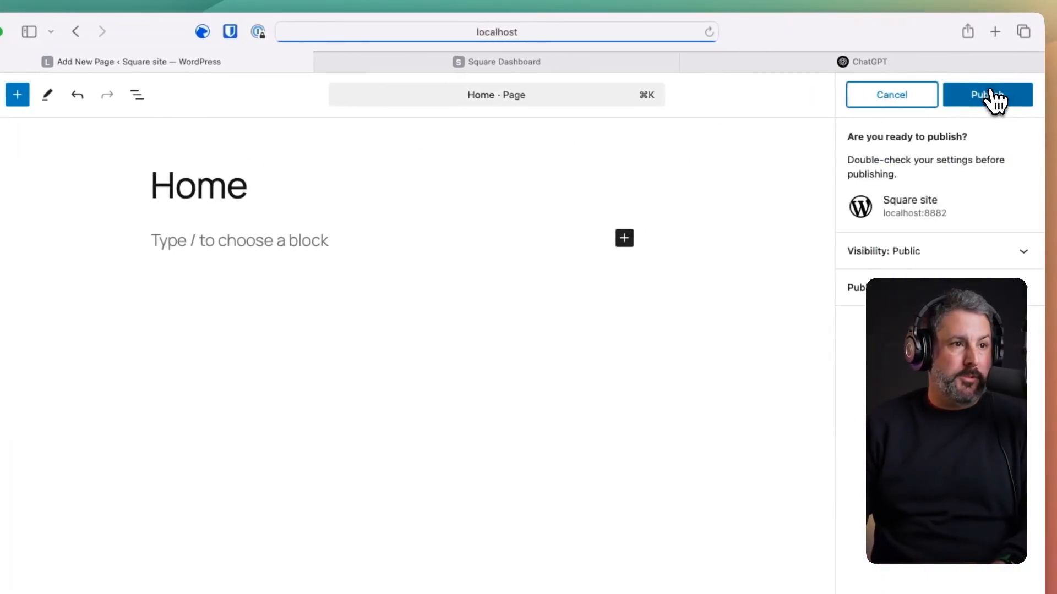
left_click(993, 98)
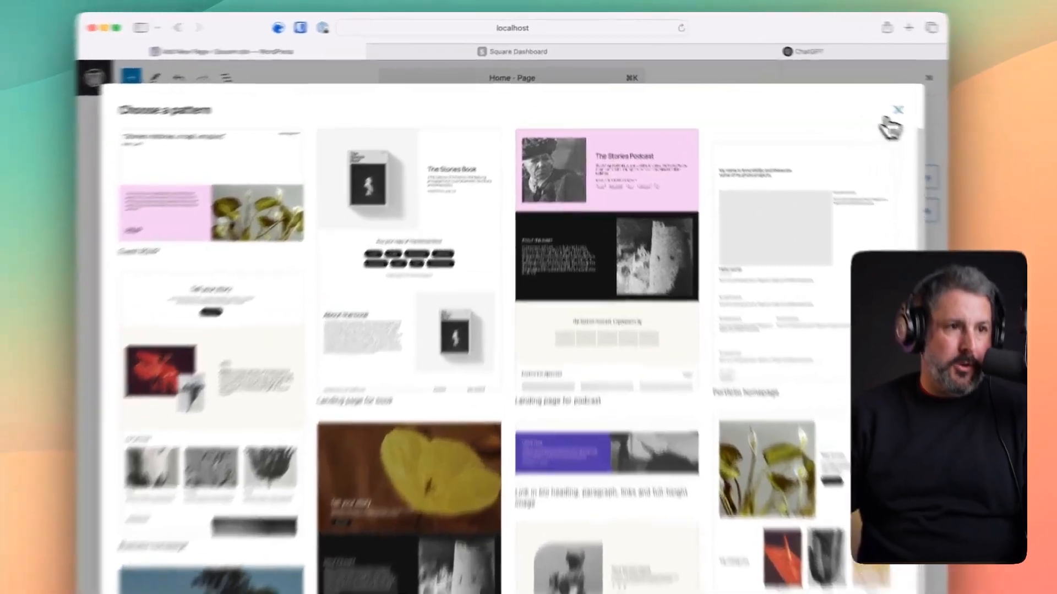
left_click(814, 84)
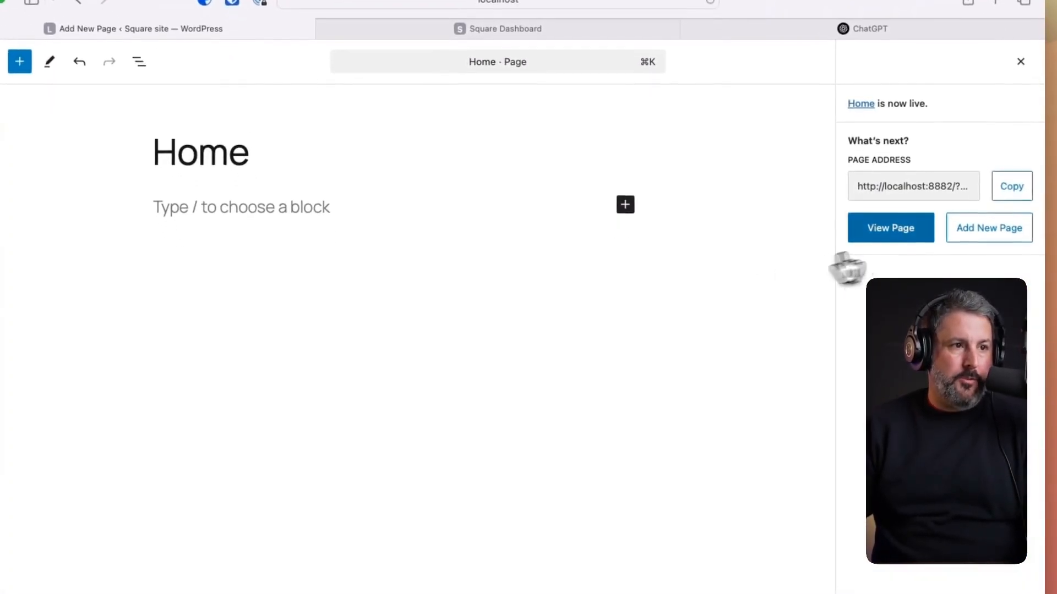
left_click(892, 225)
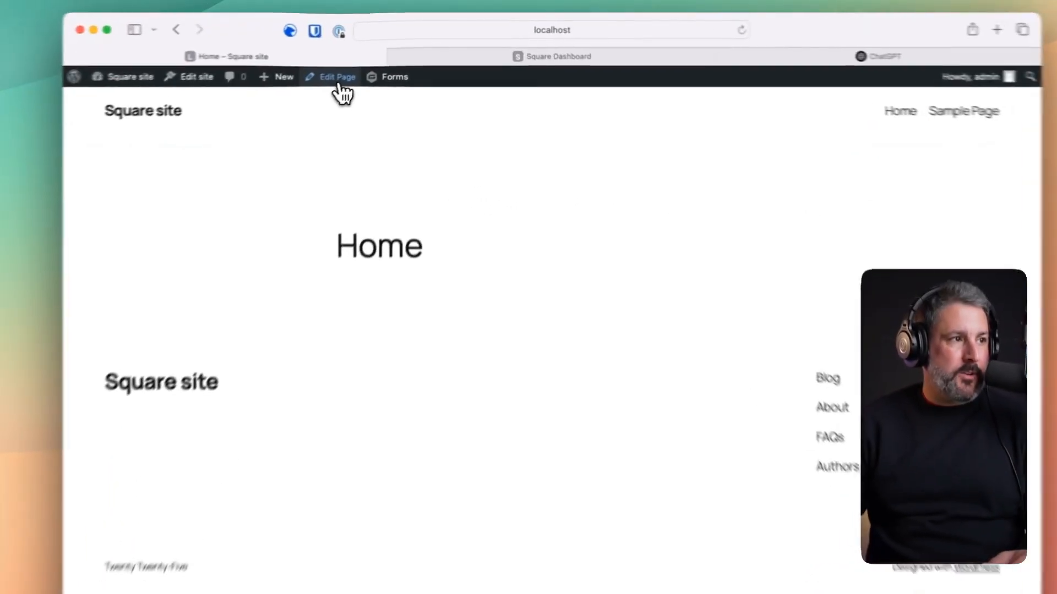
- Insert the 'Business homepage' pattern from the Pages patterns into the Home page
left_click(387, 54)
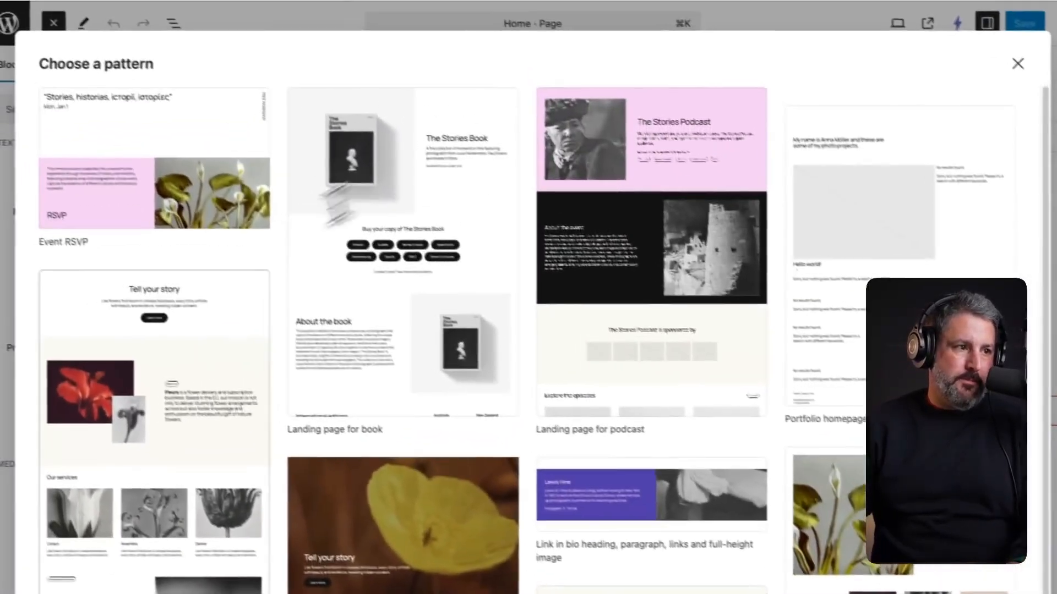
left_click(1017, 63)
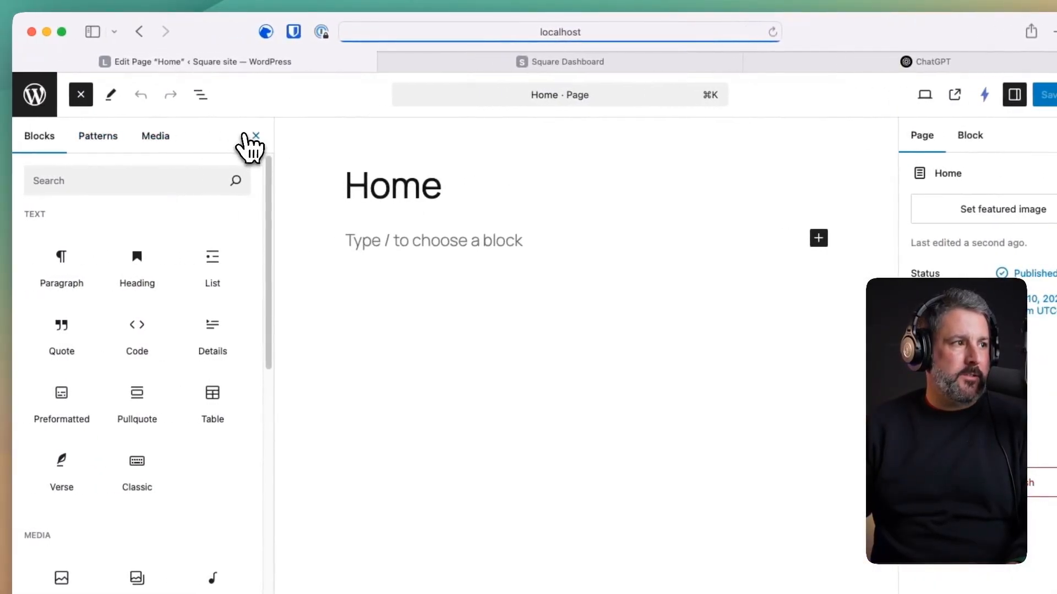
left_click(105, 136)
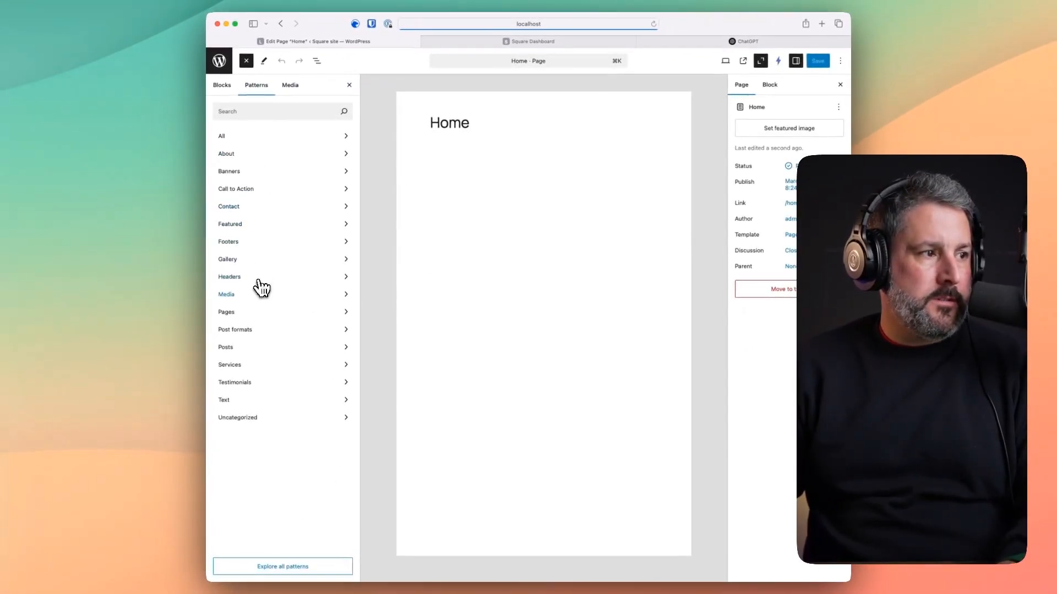
left_click(238, 312)
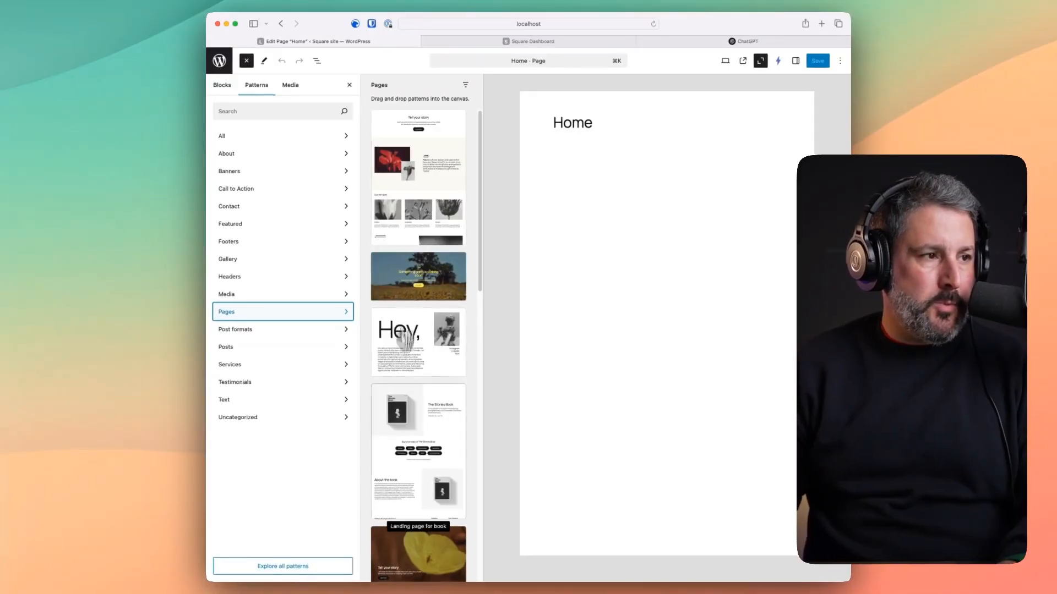
scroll(404, 336, "down", 3)
scroll(401, 483, "up", 3)
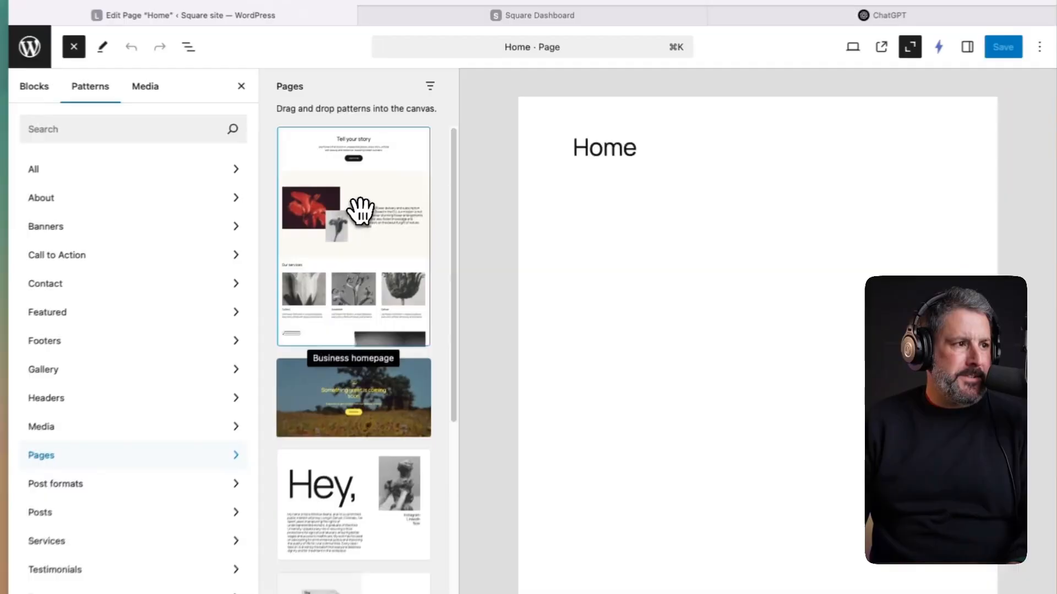
left_click(423, 162)
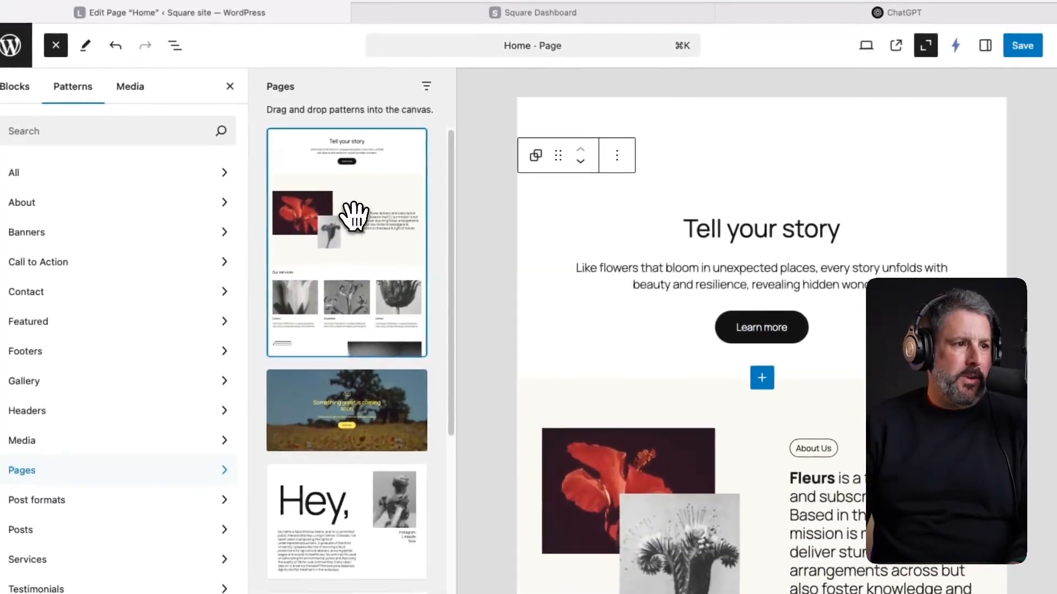
- Close the pattern library and review the Our services, Pricing and sign-up sections
scroll(615, 352, "down", 3)
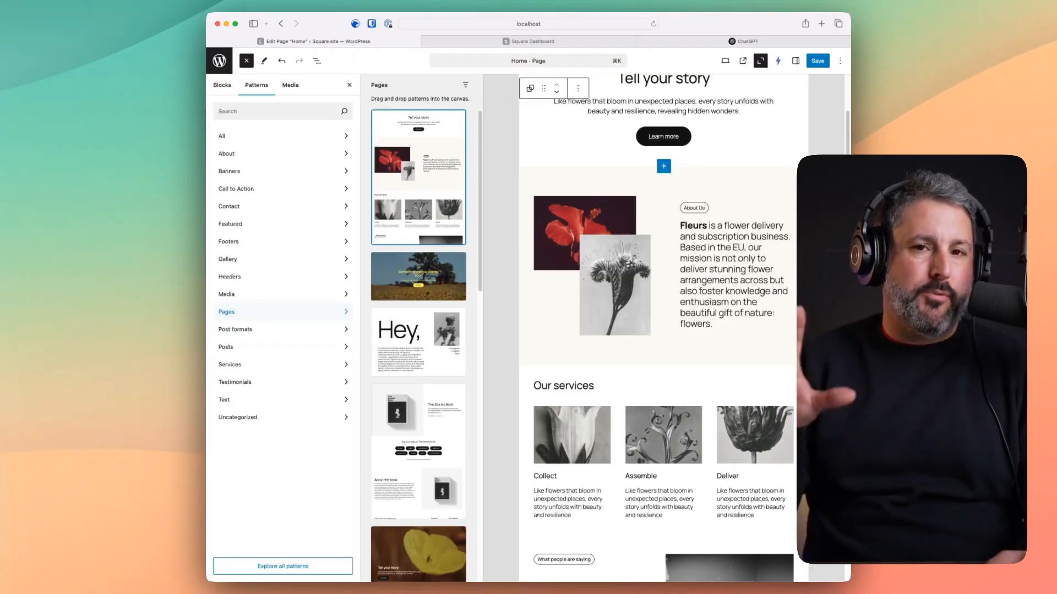
scroll(729, 344, "down", 5)
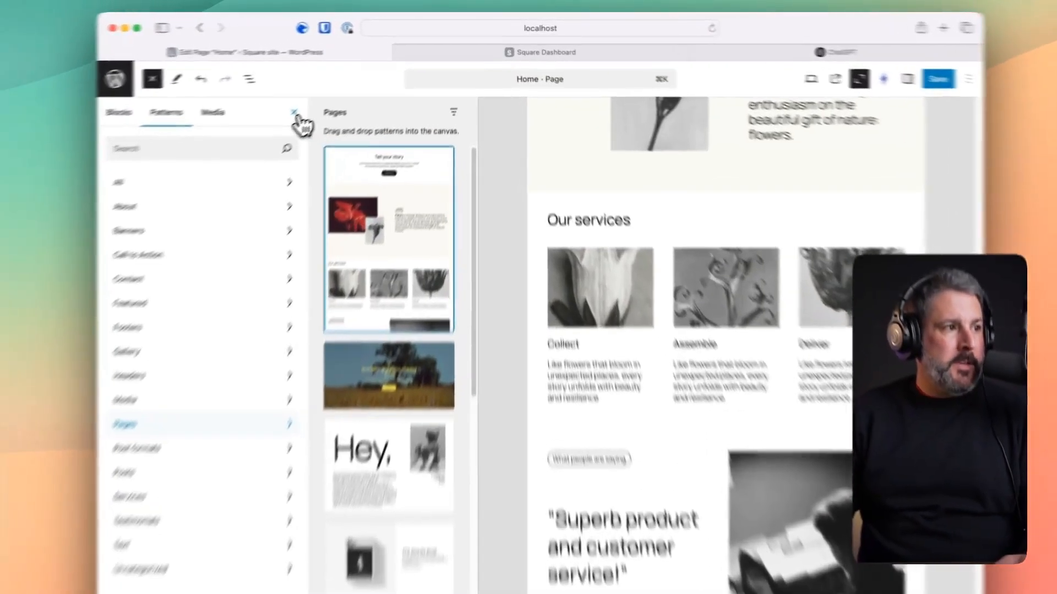
left_click(349, 85)
scroll(559, 245, "up", 10)
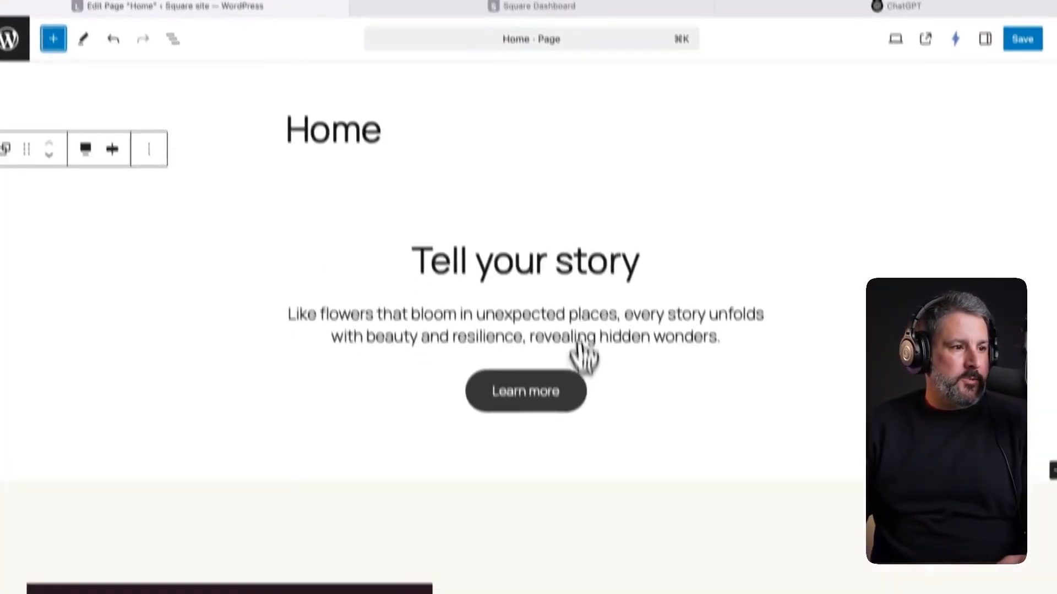
scroll(628, 266, "down", 10)
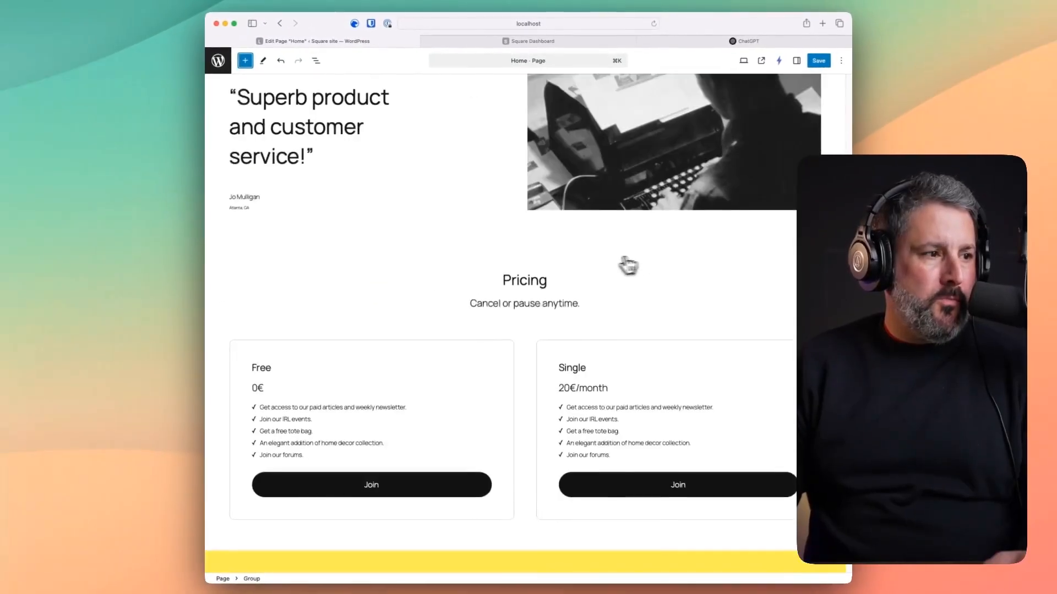
scroll(627, 265, "down", 3)
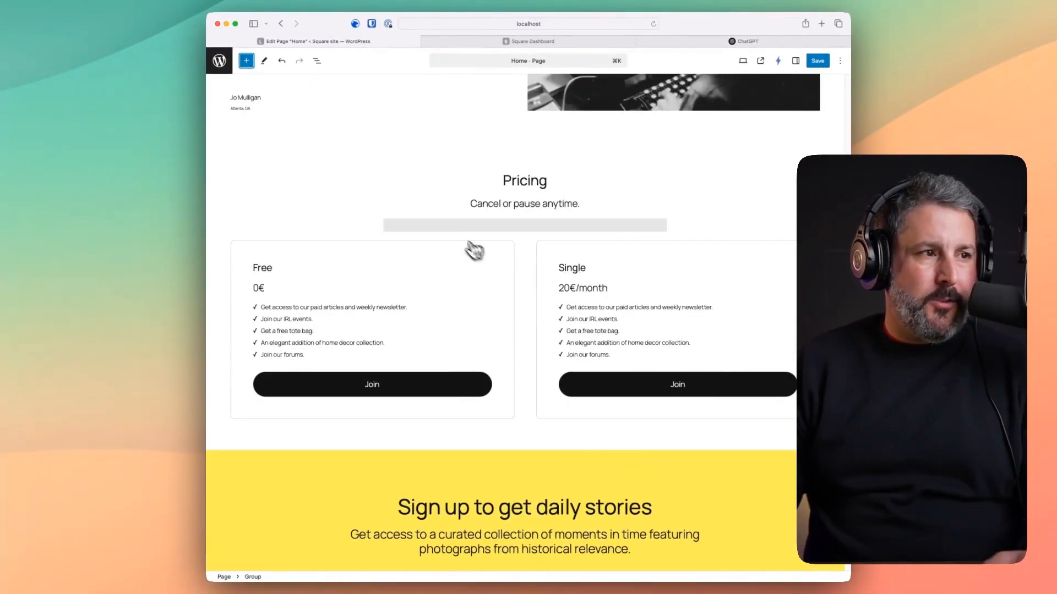
scroll(679, 302, "down", 4)
scroll(594, 288, "up", 15)
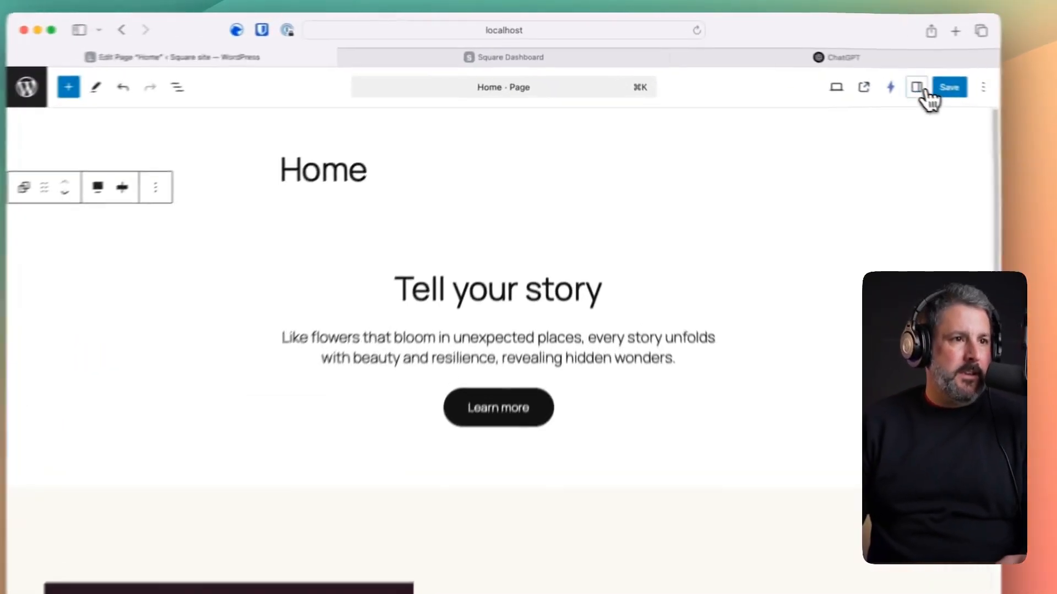
- Delete the Pricing section via List View and save the Home page
left_click(795, 60)
left_click(877, 144)
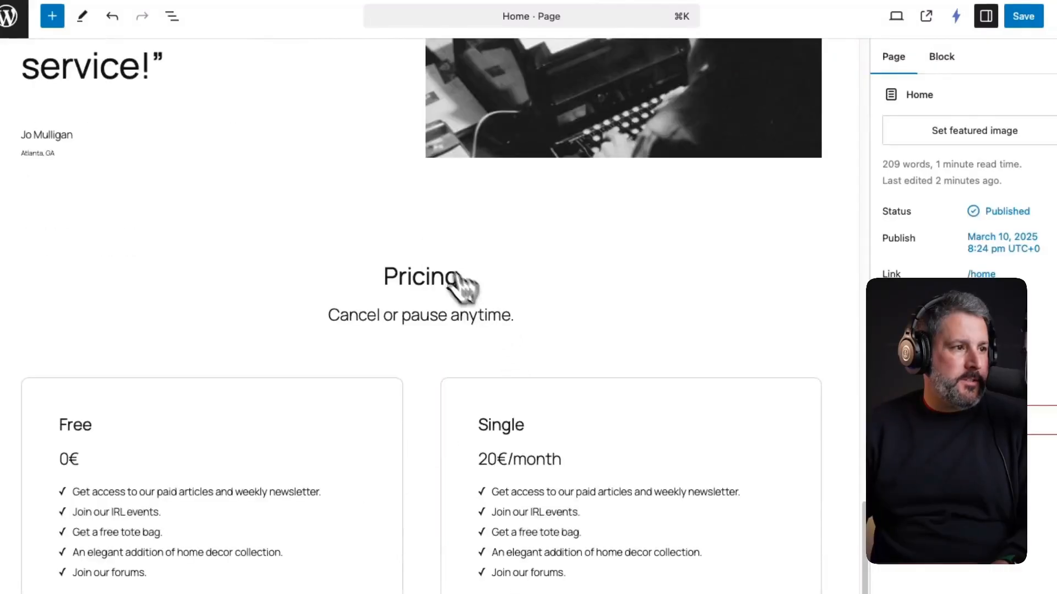
left_click(171, 16)
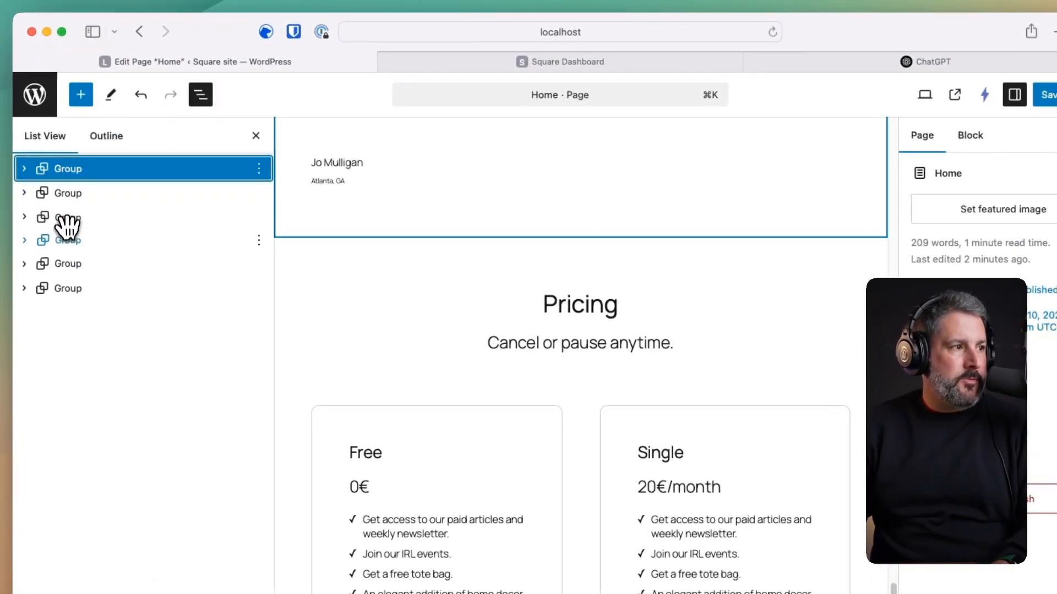
left_click(66, 241)
left_click(69, 264)
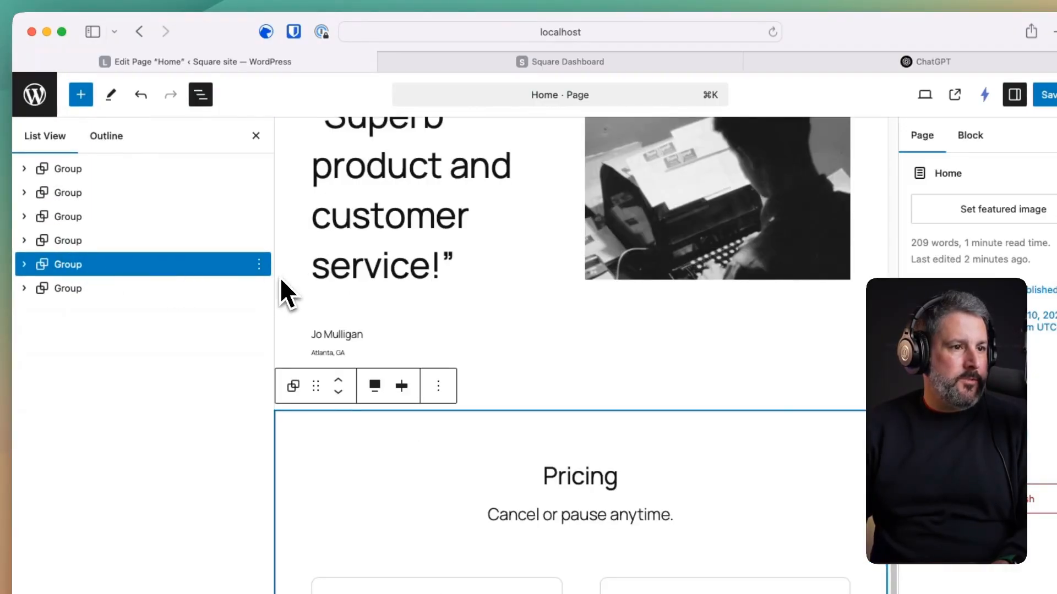
left_click(257, 268)
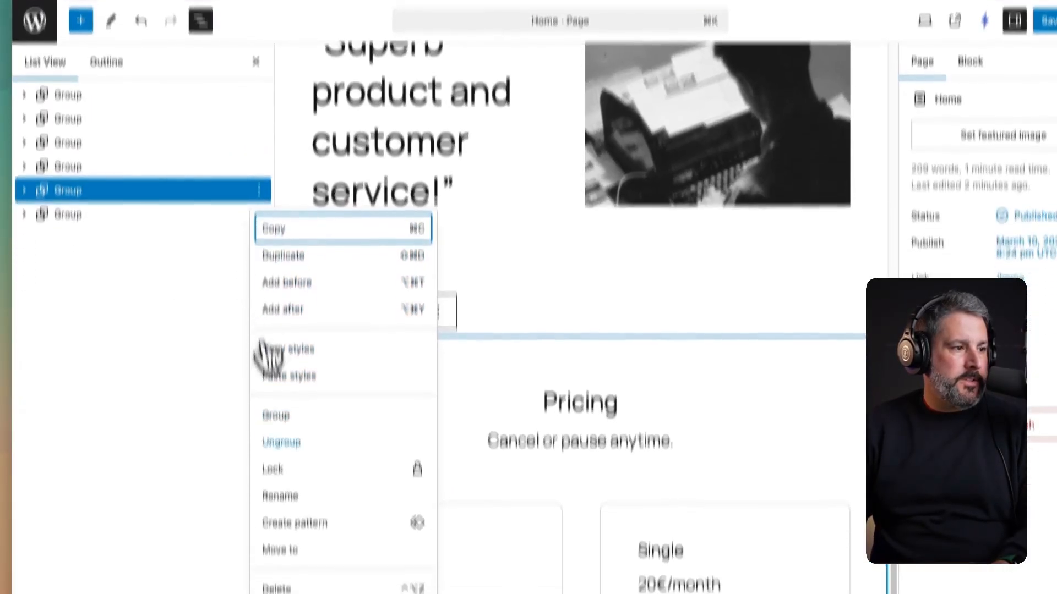
left_click(279, 588)
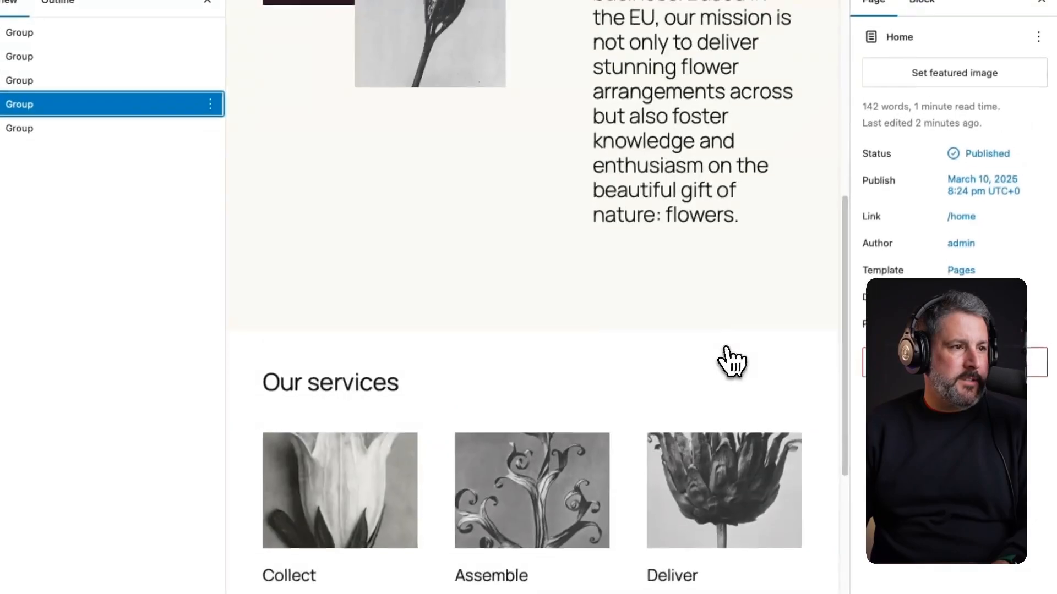
scroll(720, 359, "up", 10)
scroll(605, 231, "down", 15)
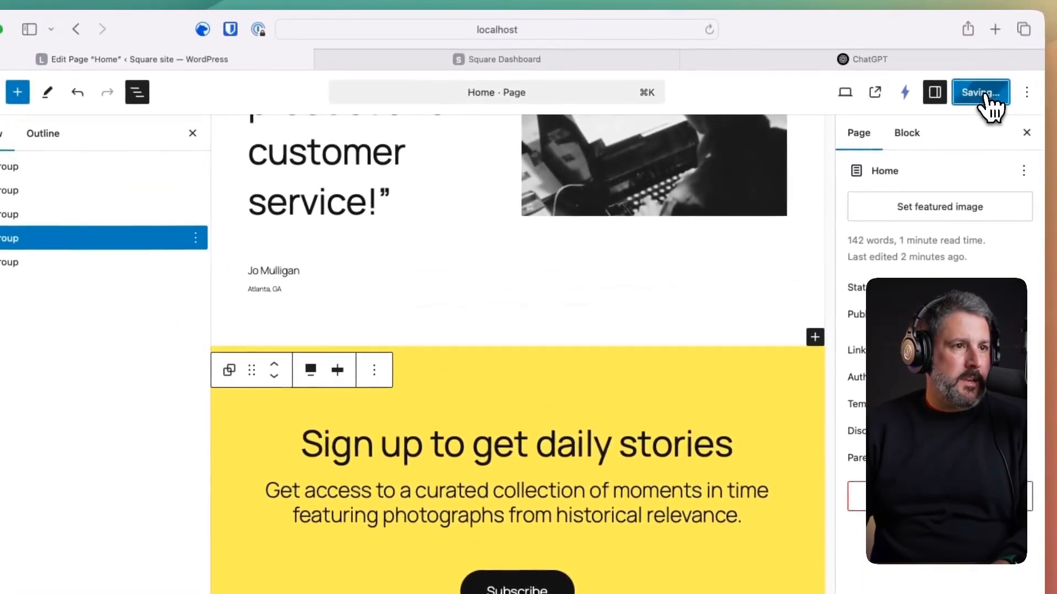
left_click(993, 70)
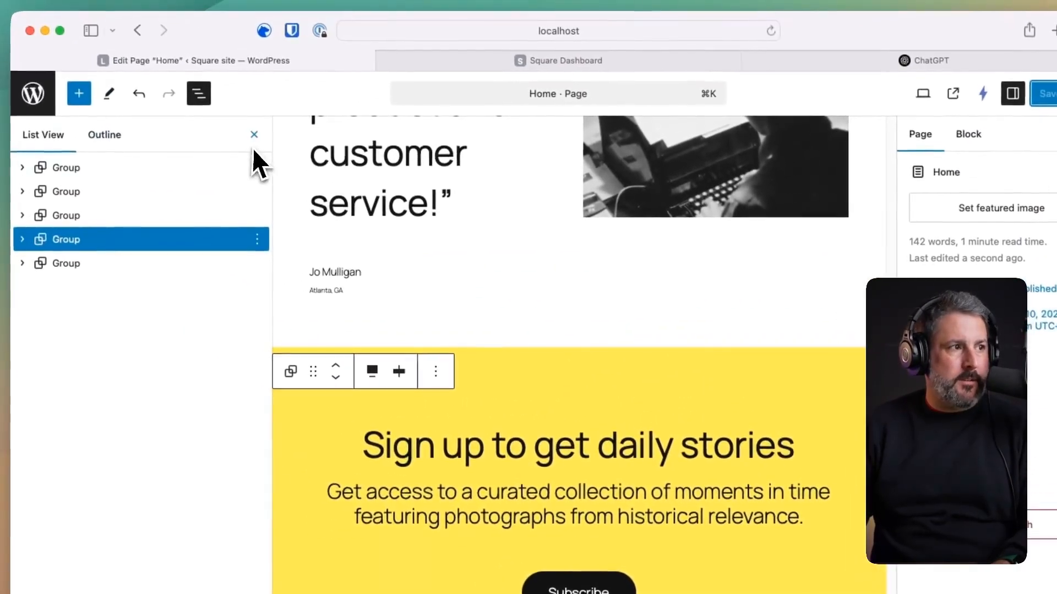
- View the live Home page, check the testimonial-to-sign-up flow, and close the editor tab
left_click(937, 83)
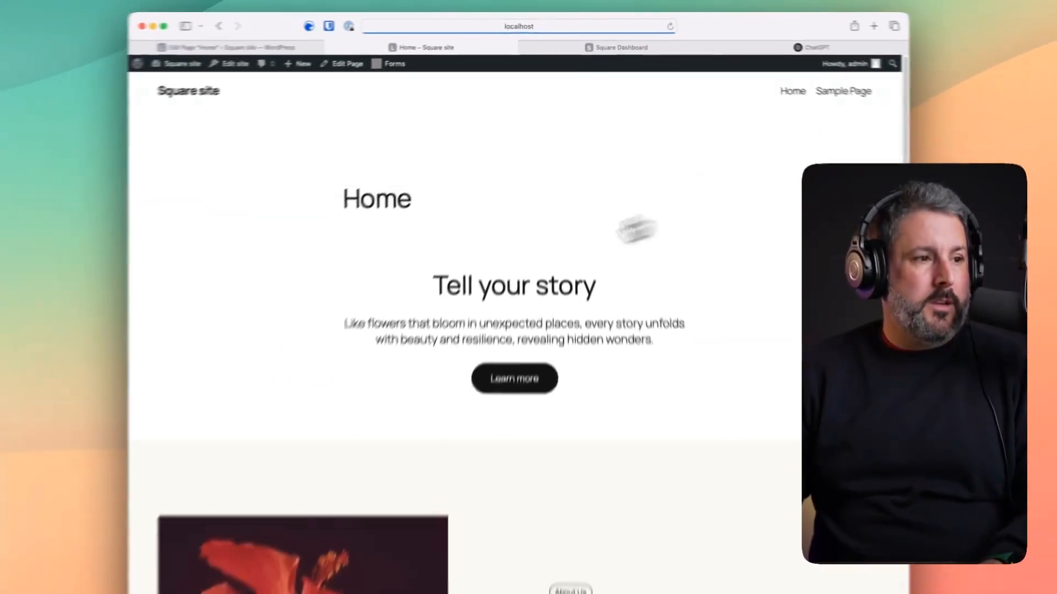
scroll(496, 462, "down", 10)
scroll(527, 278, "down", 10)
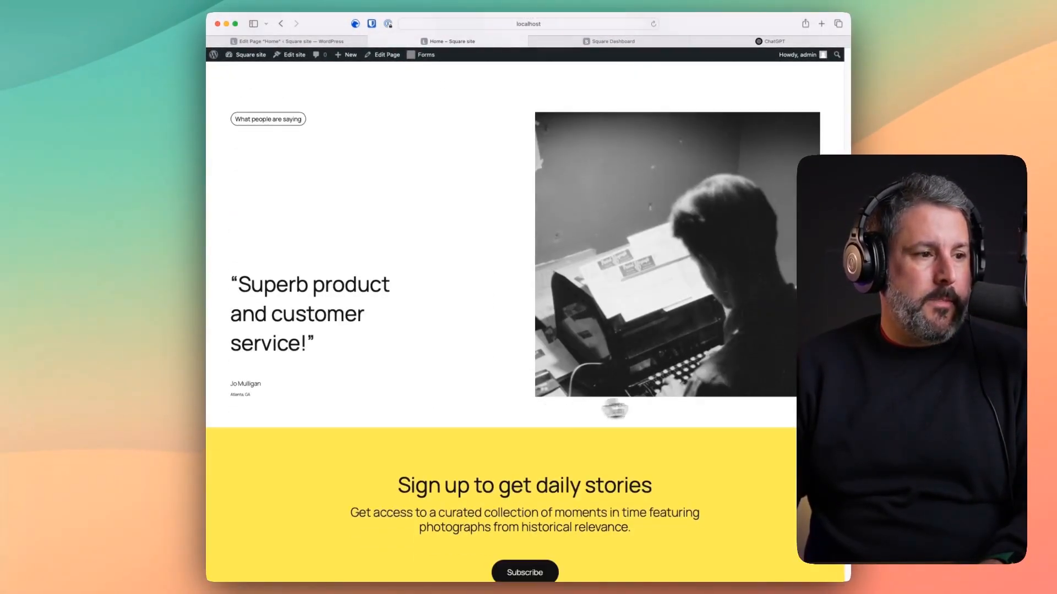
scroll(535, 399, "up", 15)
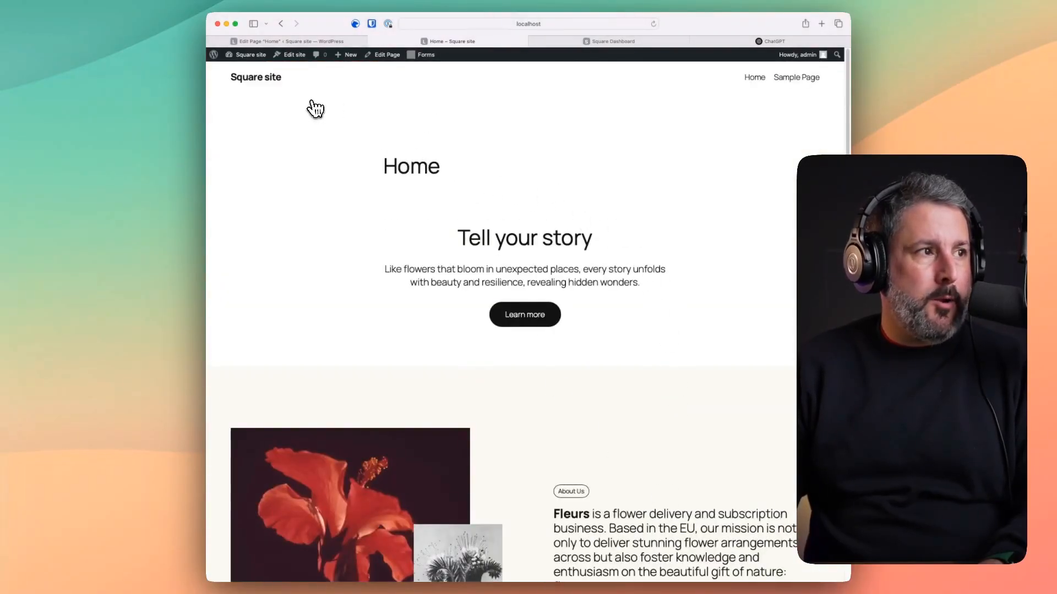
left_click(211, 41)
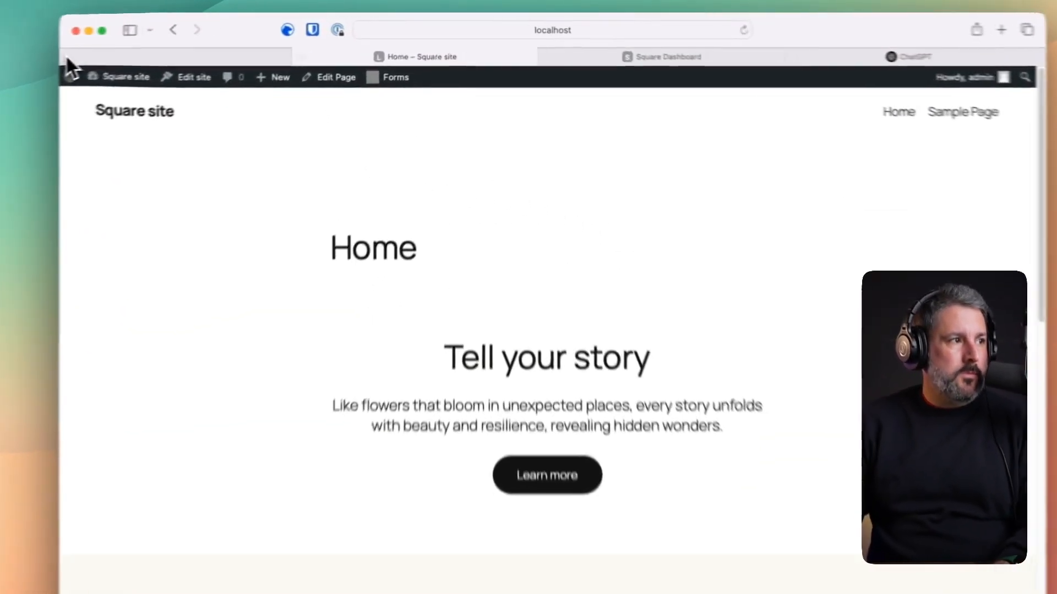
- Set 'A static page' with Home as homepage in Reading settings, then open the site editor
left_click(242, 70)
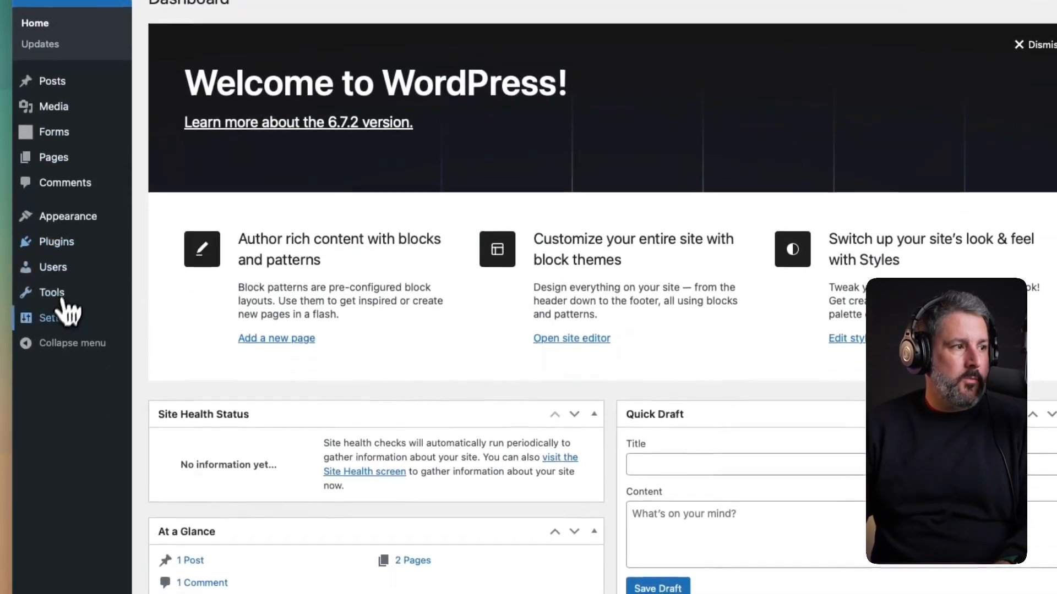
mouse_move(103, 329)
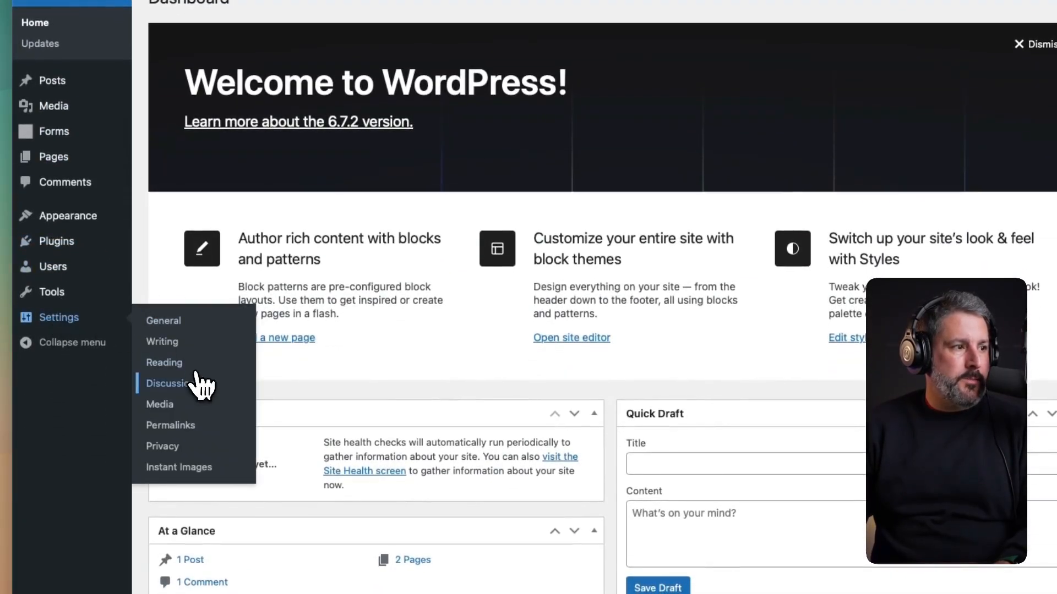
left_click(194, 363)
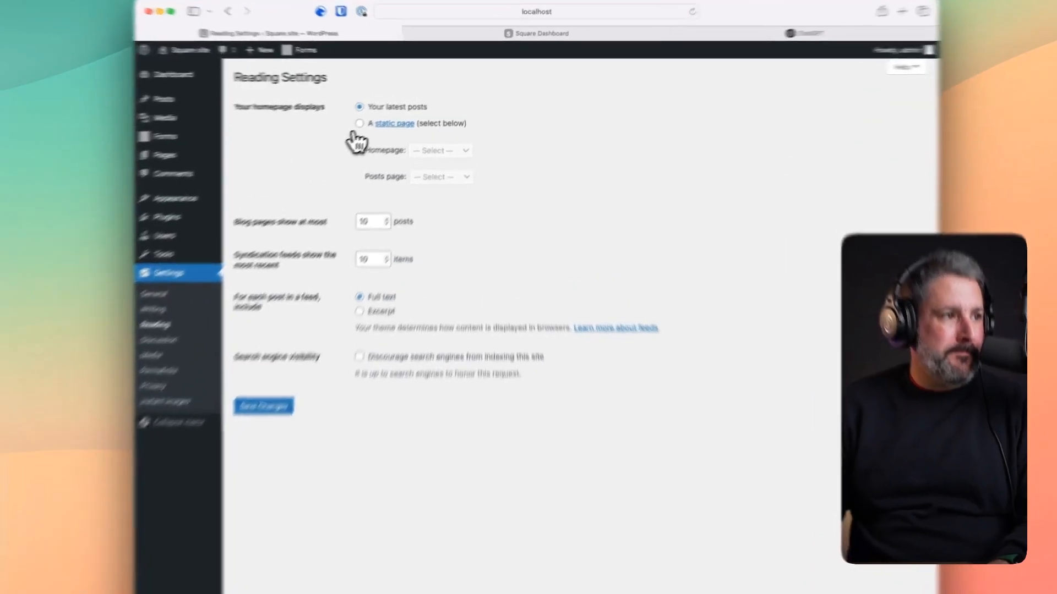
left_click(386, 113)
left_click(452, 135)
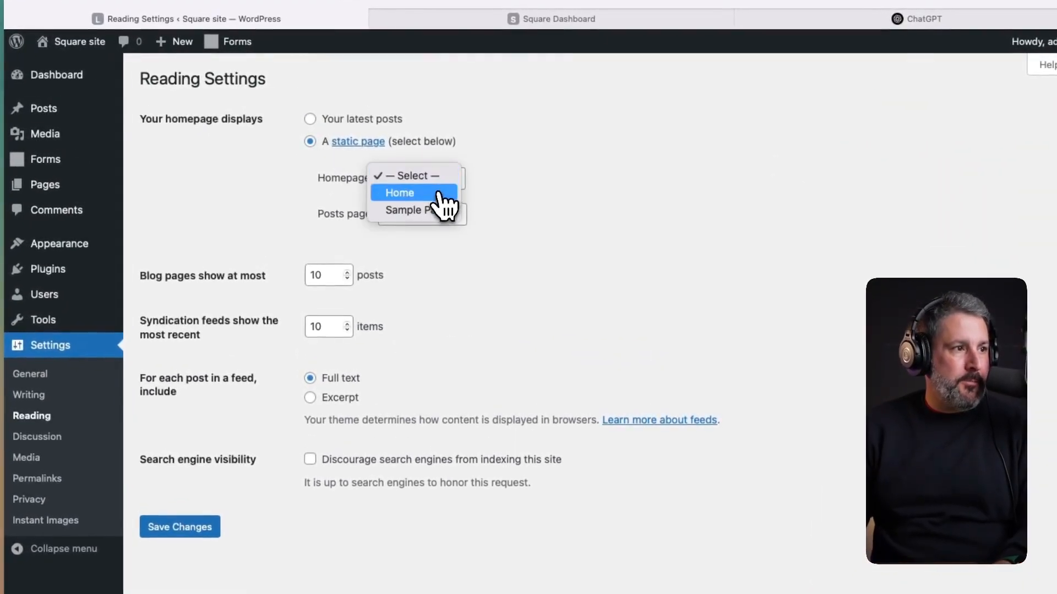
left_click(440, 194)
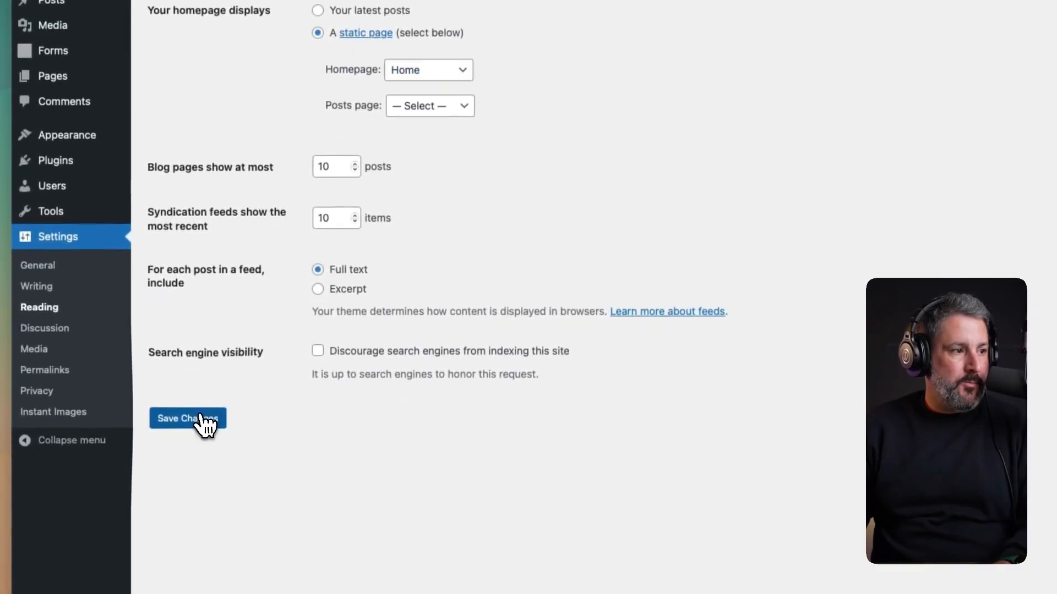
left_click(204, 423)
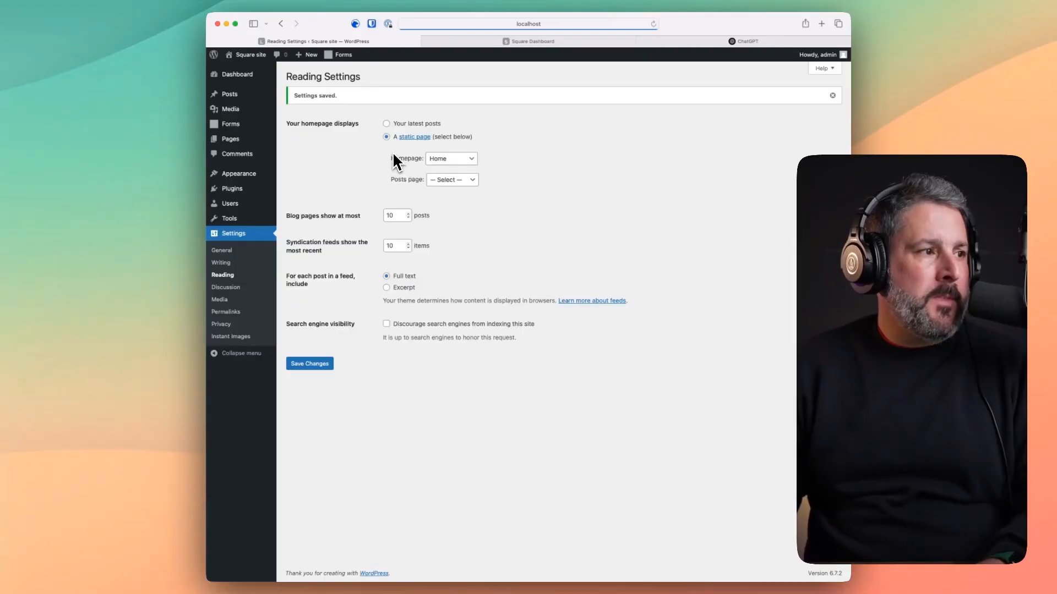
mouse_move(241, 173)
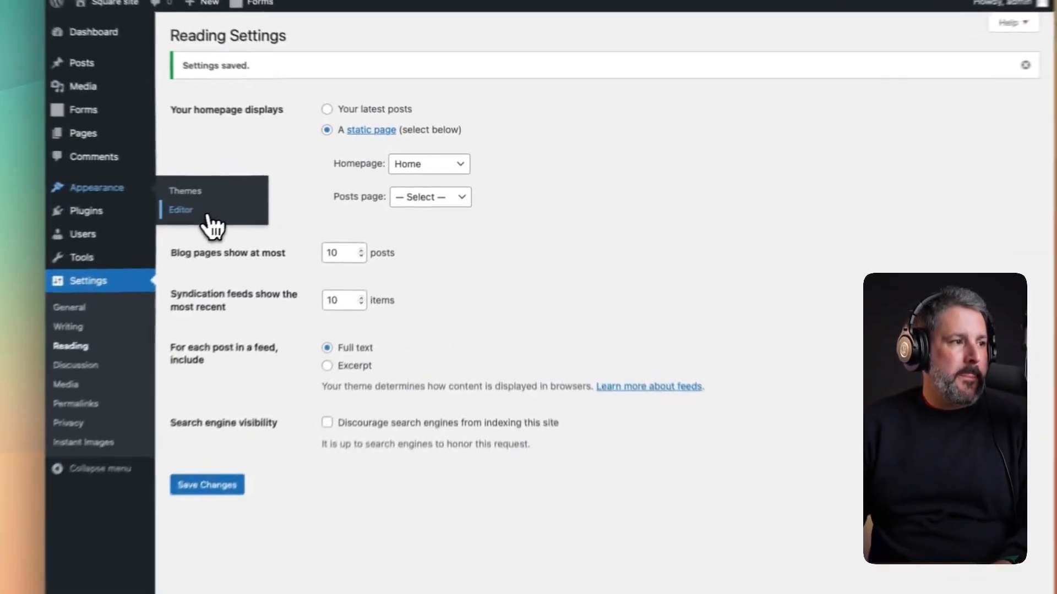
left_click(300, 189)
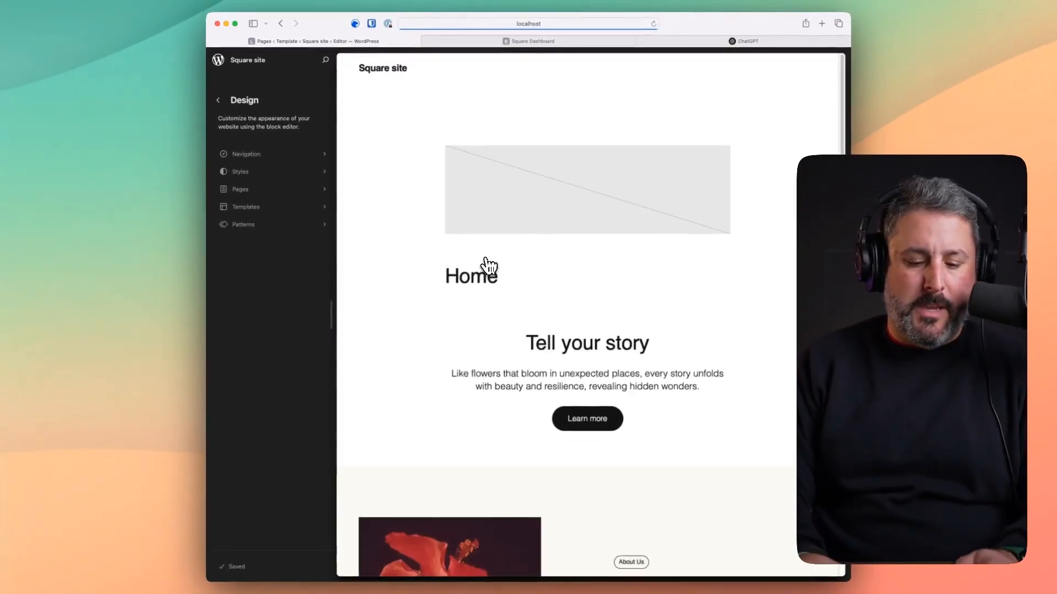
- Search the command palette for 'template parts' to list all template parts
key("super+k")
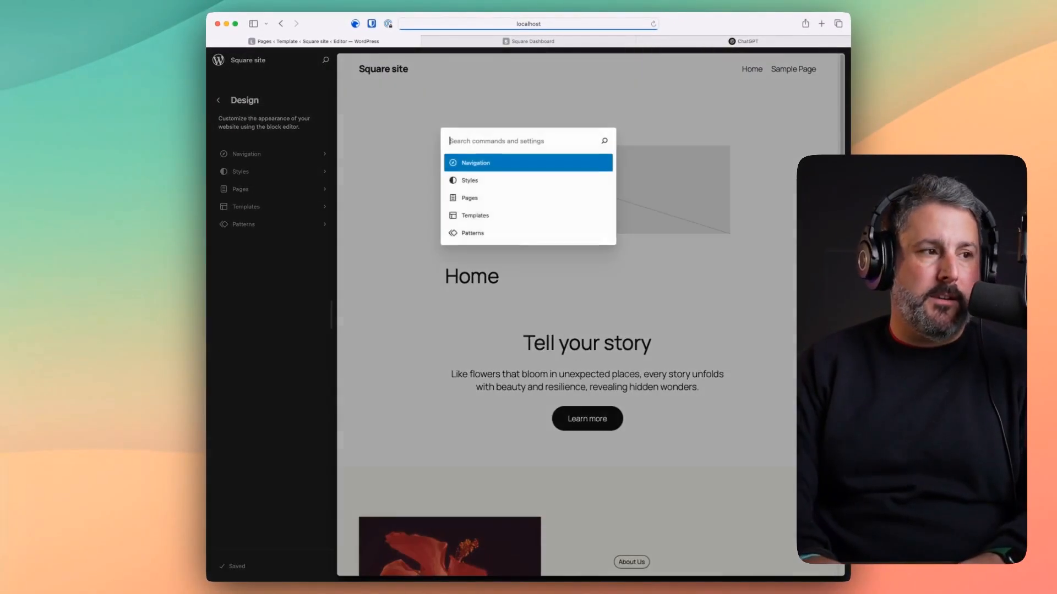
type("te")
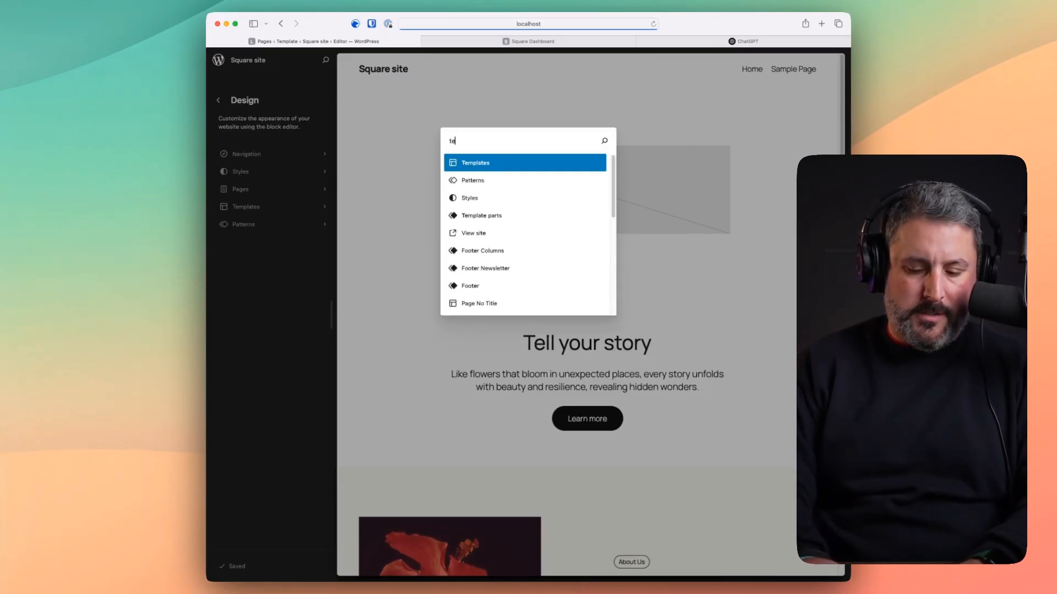
type("mplate parts")
key("Return")
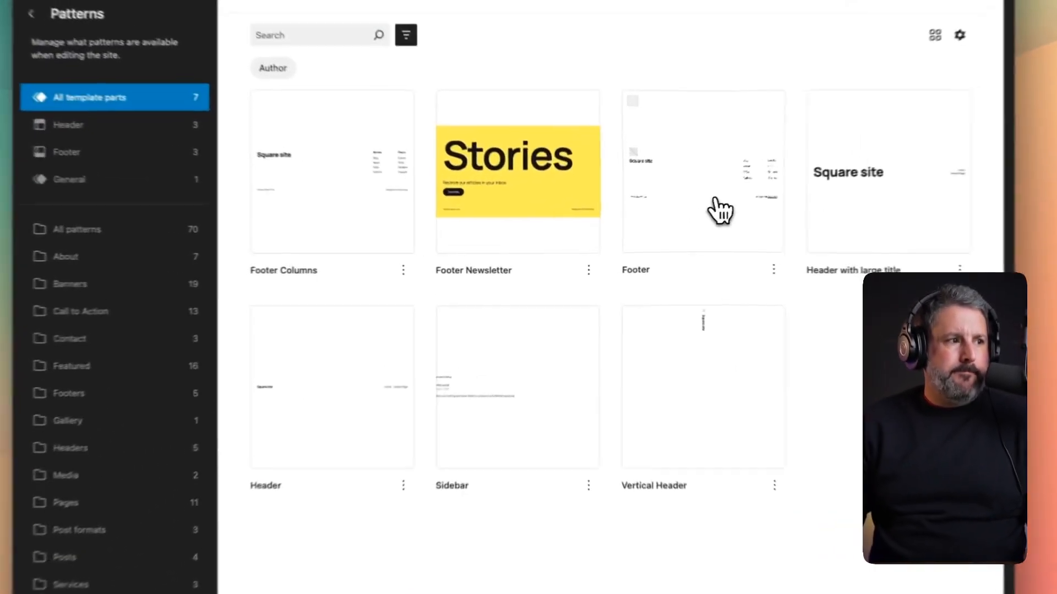
- Open the Footer template part and delete both columns of footer links
left_click(661, 224)
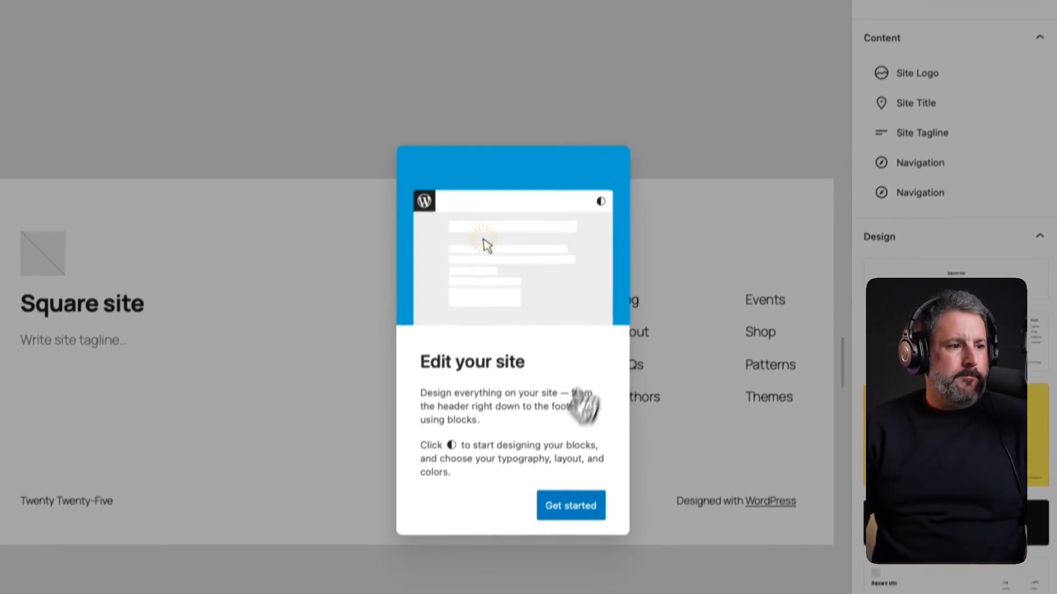
left_click(578, 507)
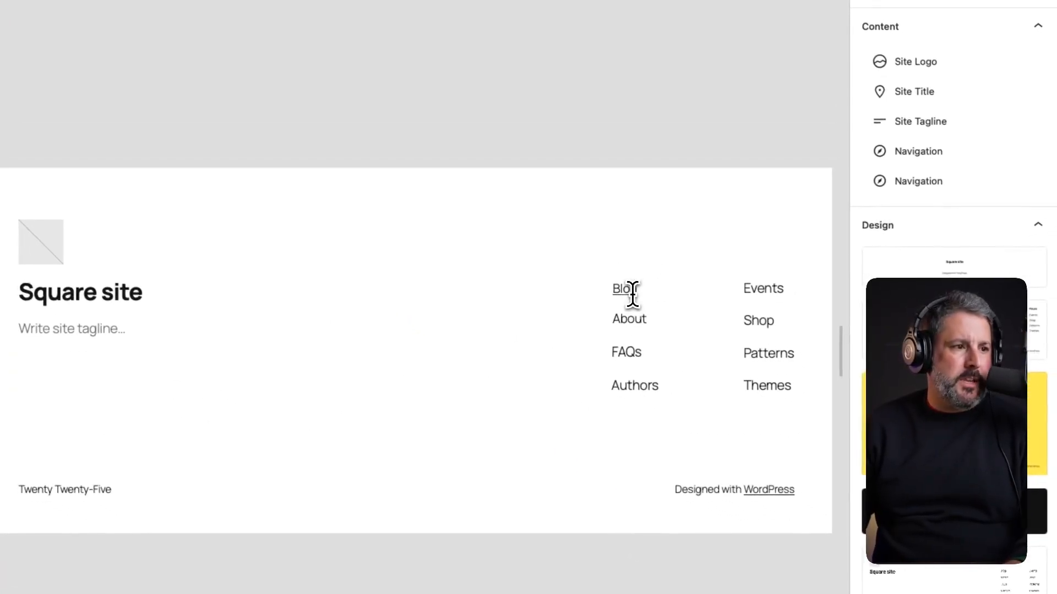
left_click(632, 296)
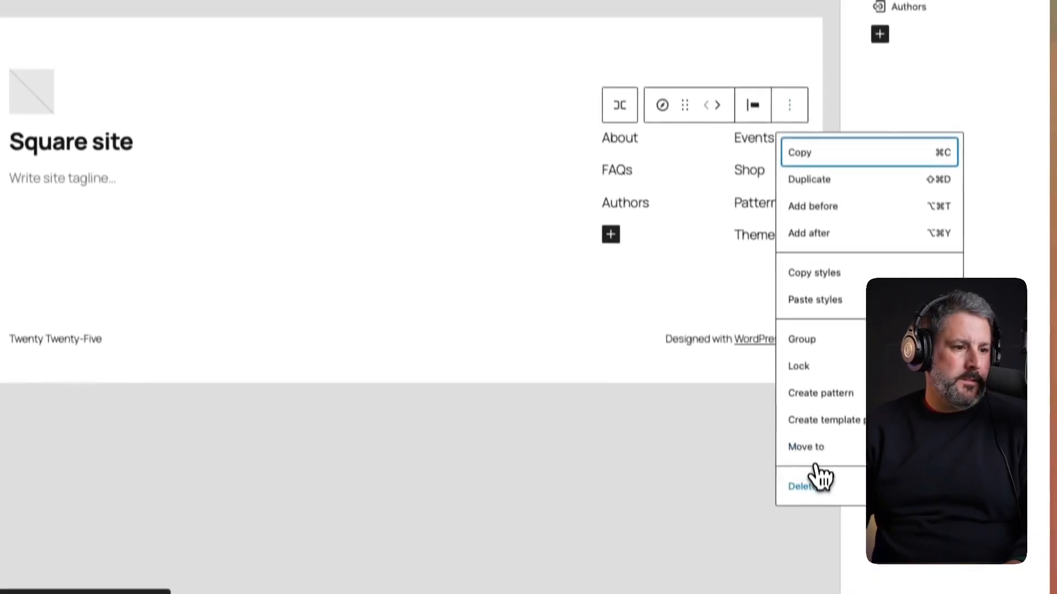
left_click(818, 479)
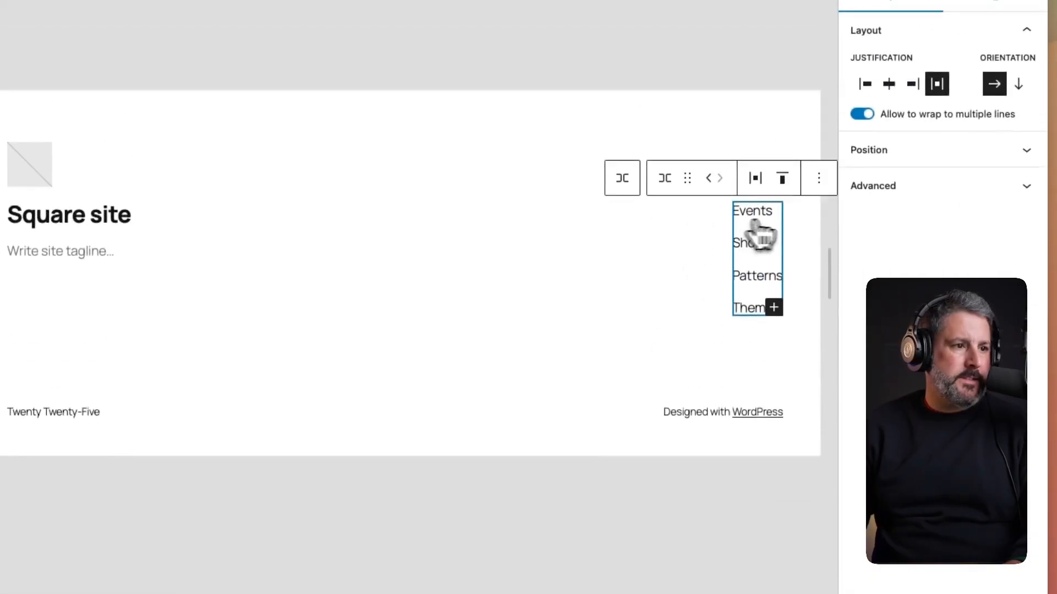
left_click(818, 177)
left_click(839, 505)
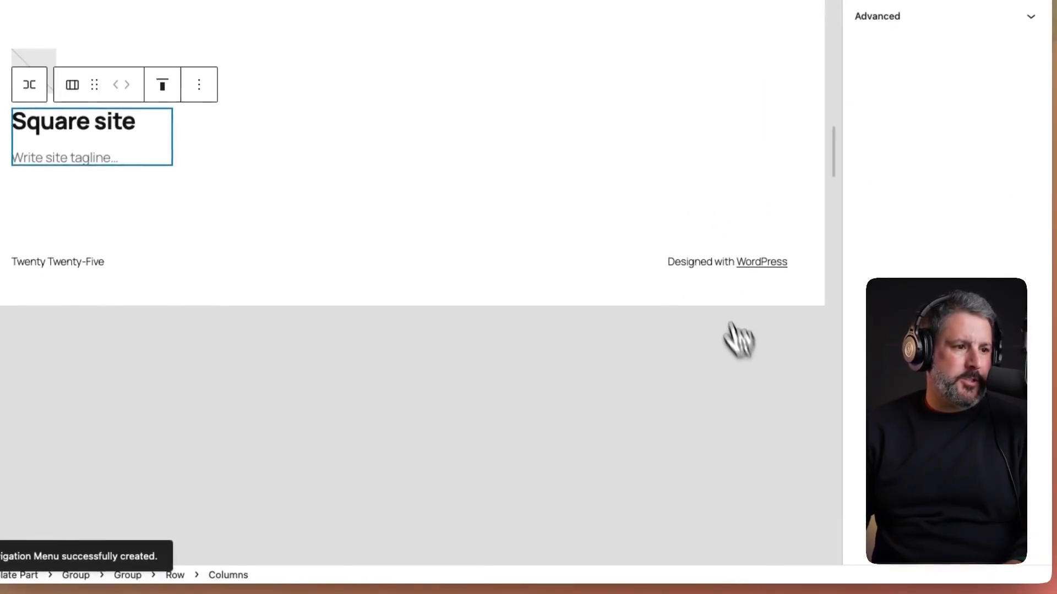
- Delete the 'Designed with WordPress' and 'Twenty Twenty-Five' credit lines and save the footer
triple_click(705, 257)
key("BackSpace")
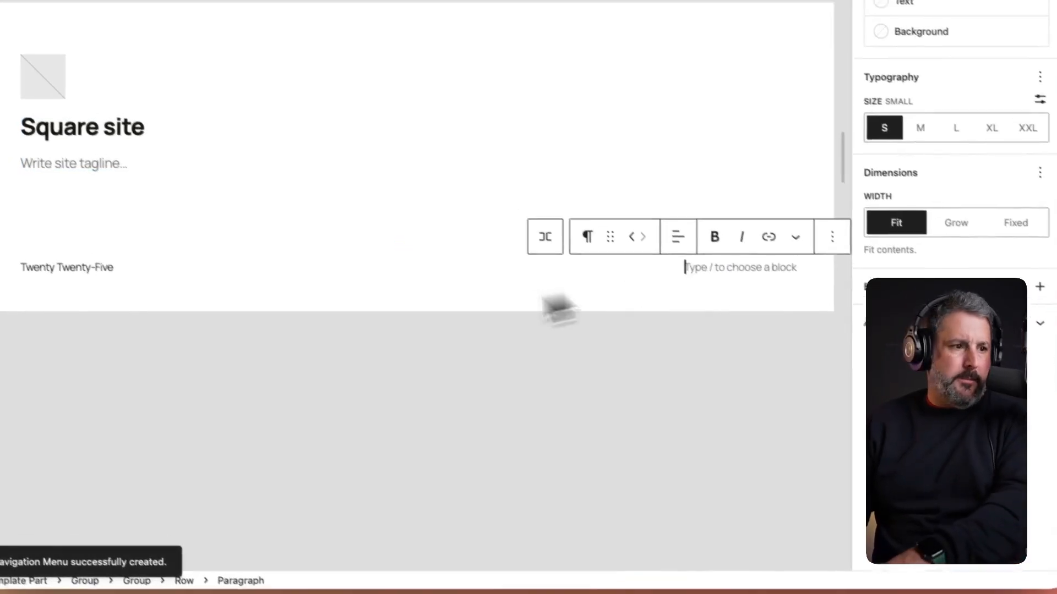
triple_click(83, 269)
key("BackSpace")
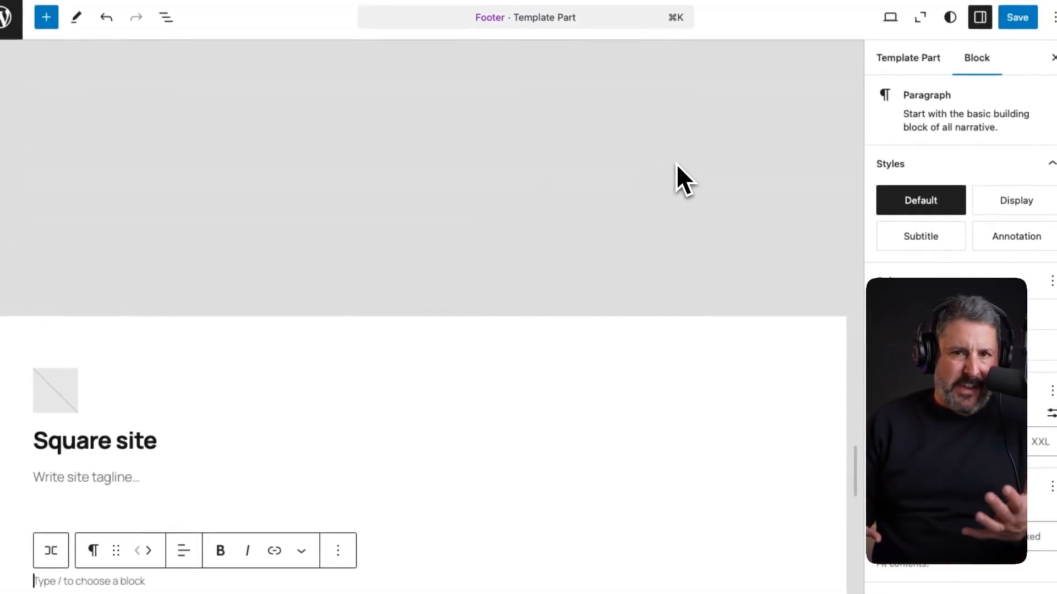
left_click(1017, 17)
left_click(1015, 17)
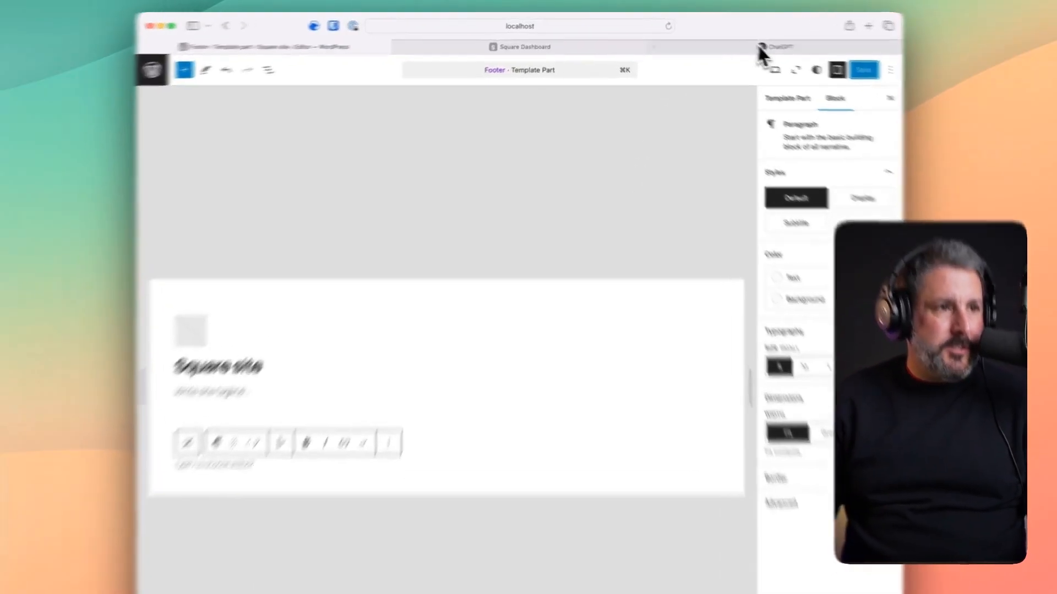
left_click(757, 42)
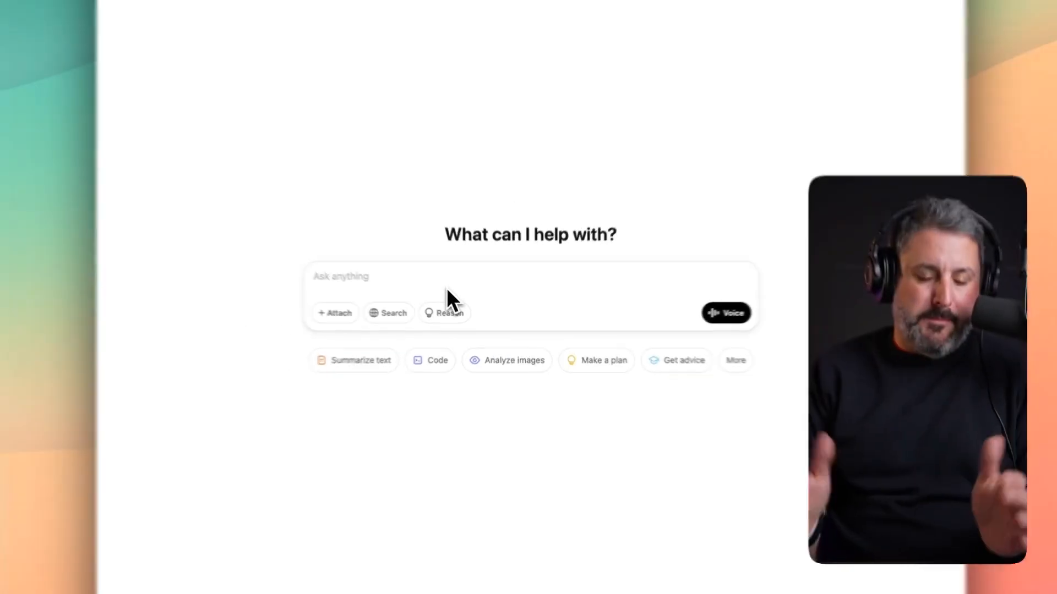
- Ask ChatGPT for fun Southern Massachusetts brewery names and select 'Saltwater Brewing Co.'
type("Come up with some f")
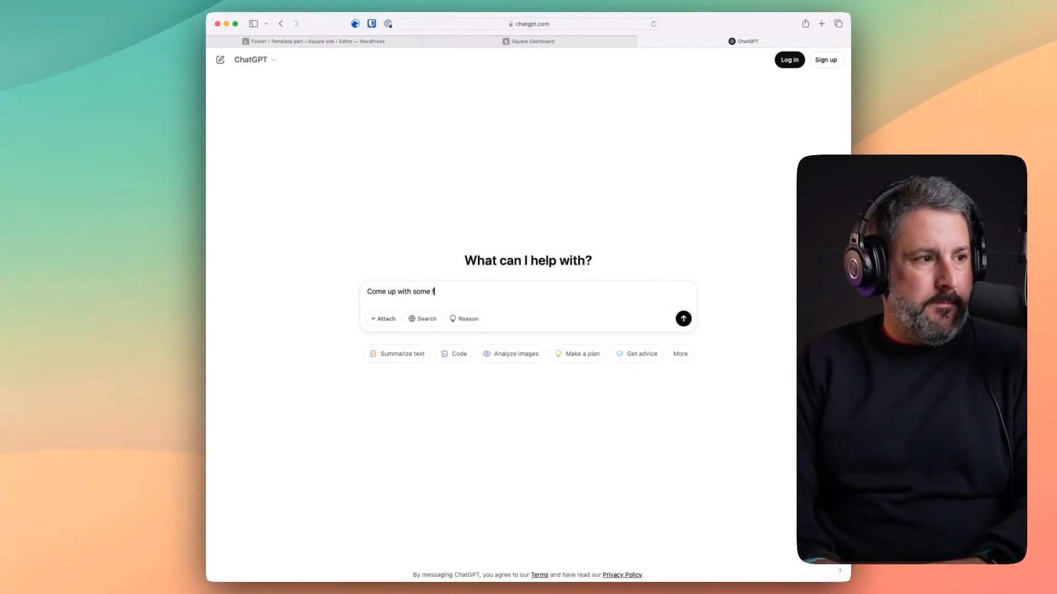
type("un brewery names for a brewery in southern ma")
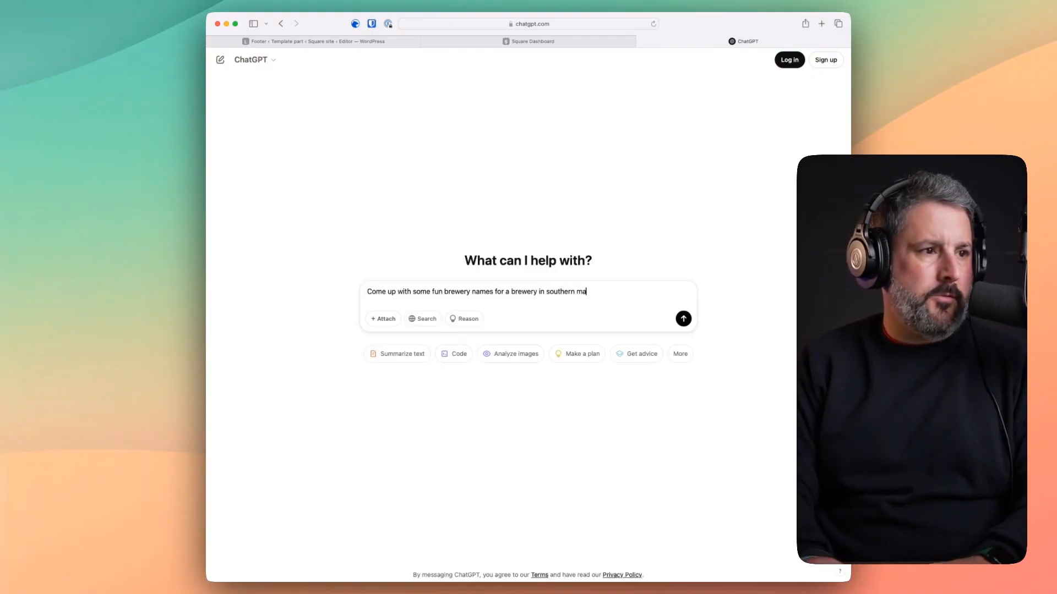
key("Return")
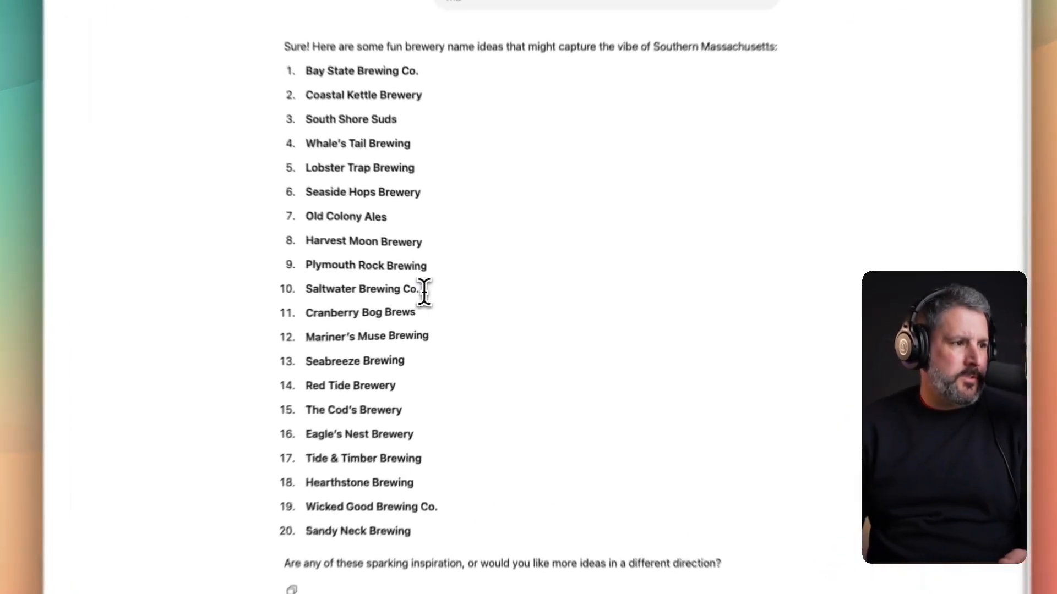
left_click_drag(454, 295, 377, 296)
key("super+c")
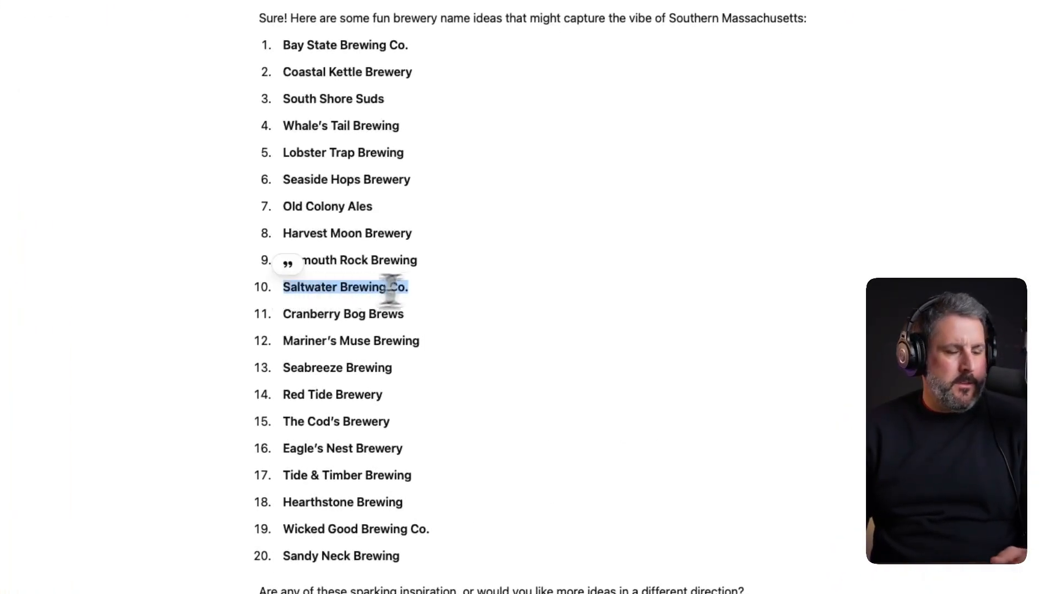
- Replace the footer's Square site title with 'Saltwater Brewing Co.'
left_click(297, 41)
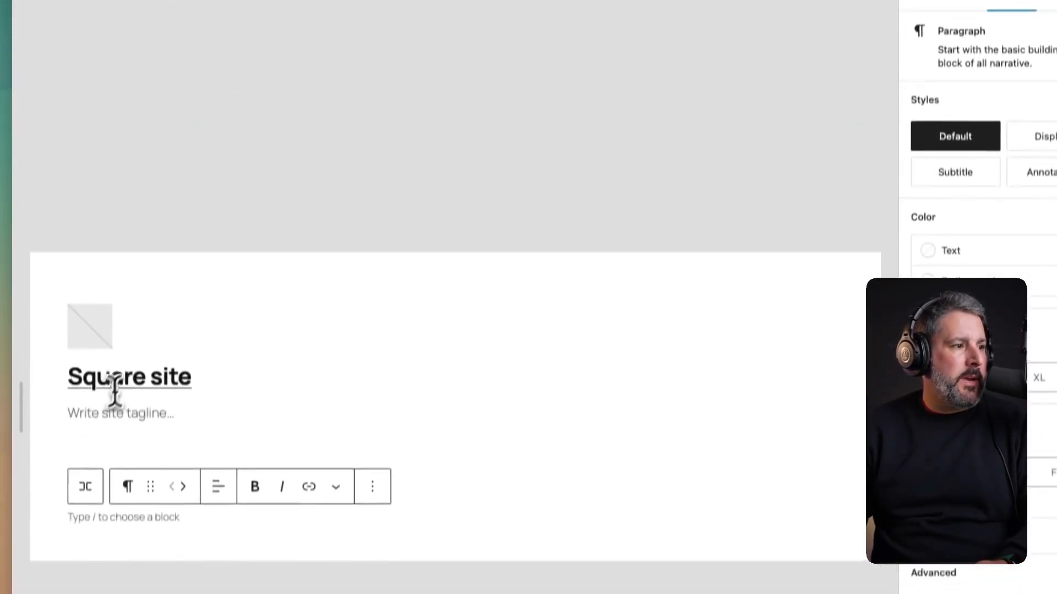
triple_click(117, 516)
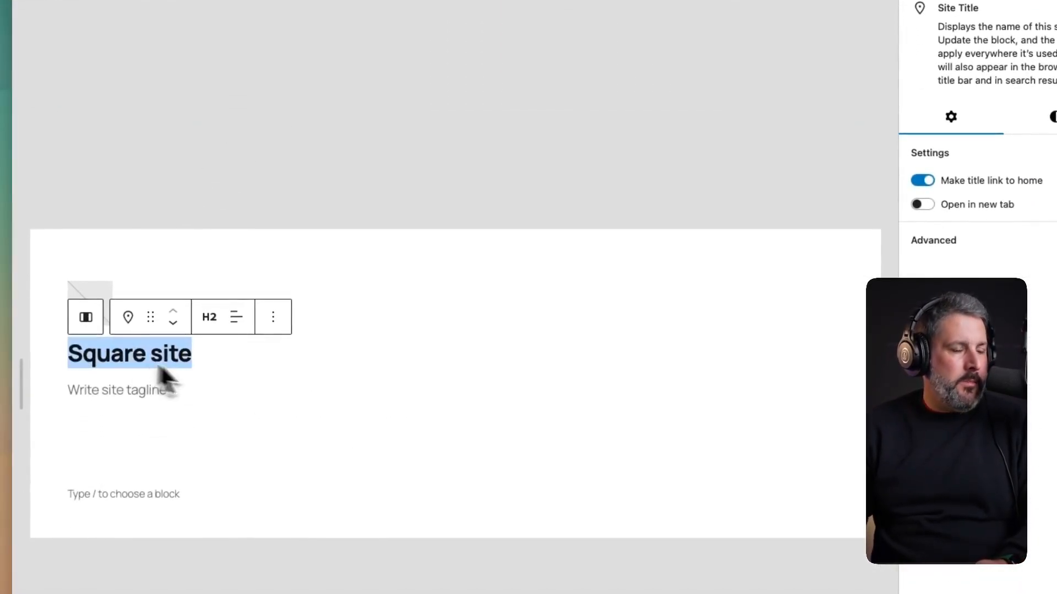
key("super+v")
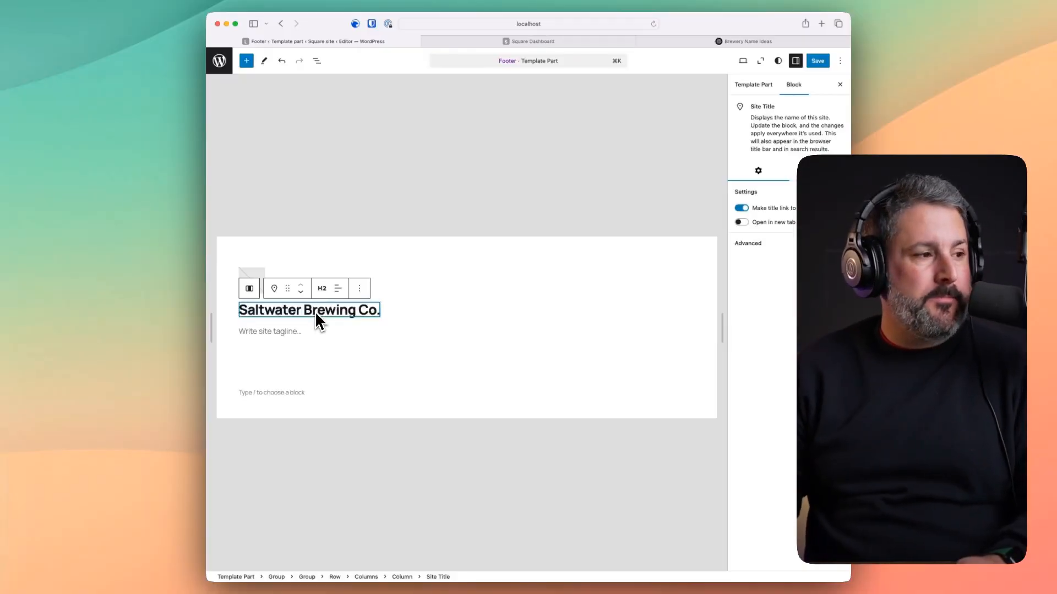
- Copy ChatGPT's byline 'Brewed by the Coast, Crafted for the Soul.' for the footer
left_click(748, 41)
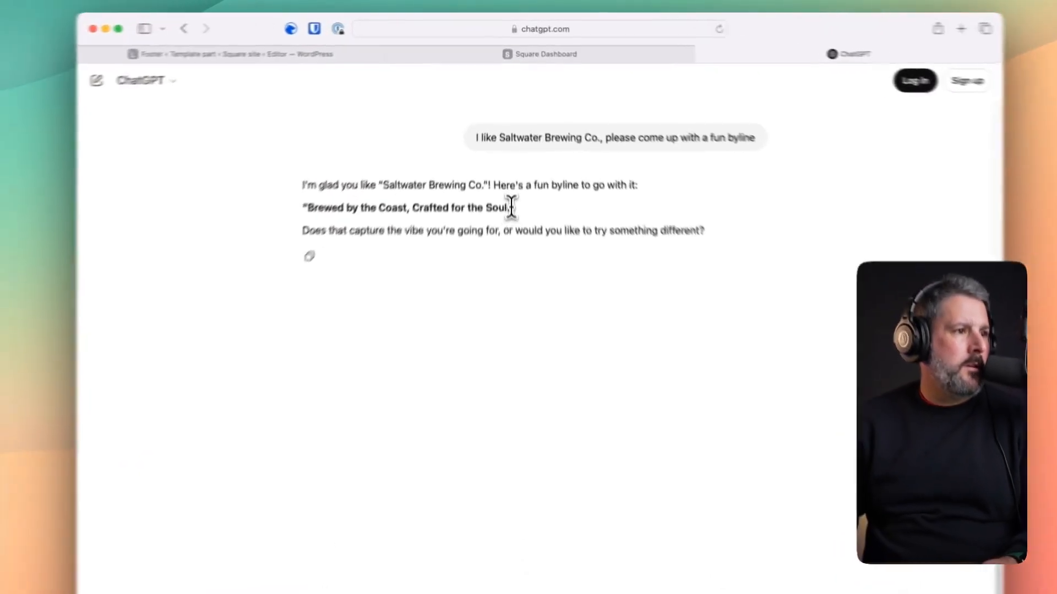
left_click_drag(507, 148, 371, 148)
key("super+c")
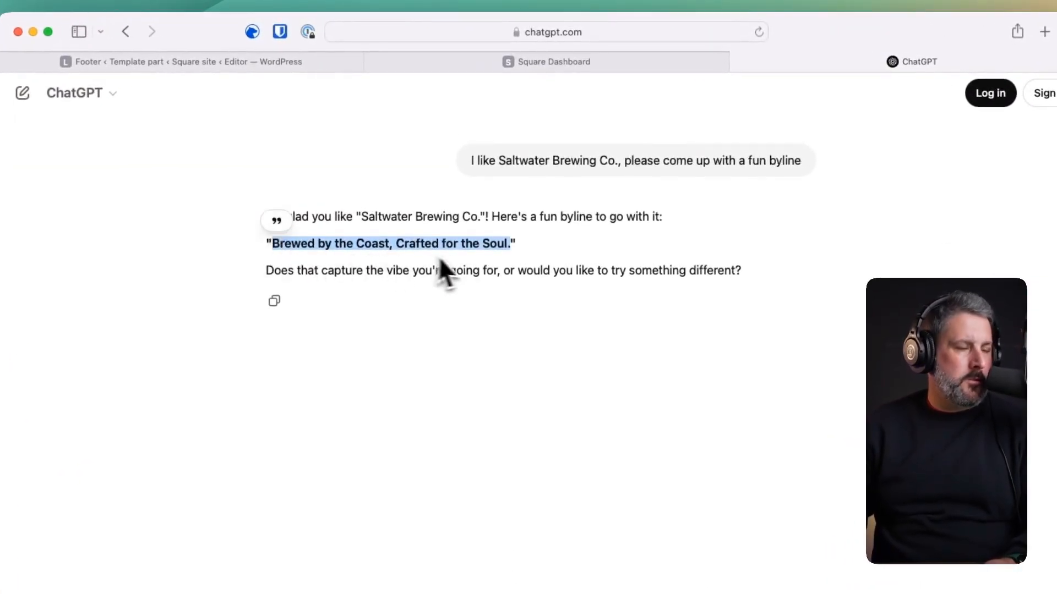
left_click(267, 63)
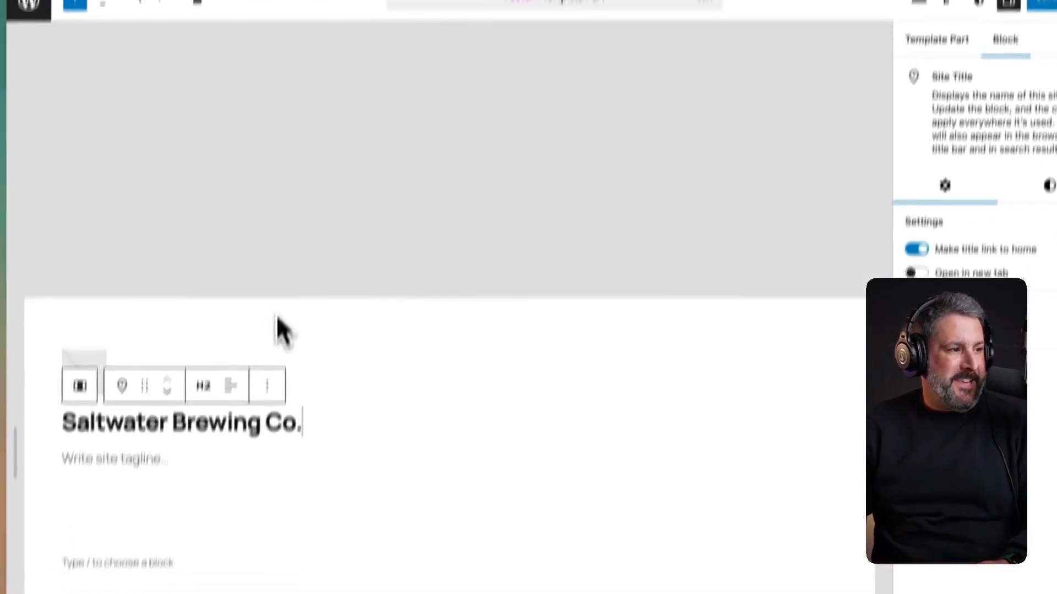
- Paste 'Brewed by the Coast, Crafted for the Soul.' as the site tagline and save
left_click(107, 460)
key("super+v")
left_click(428, 466)
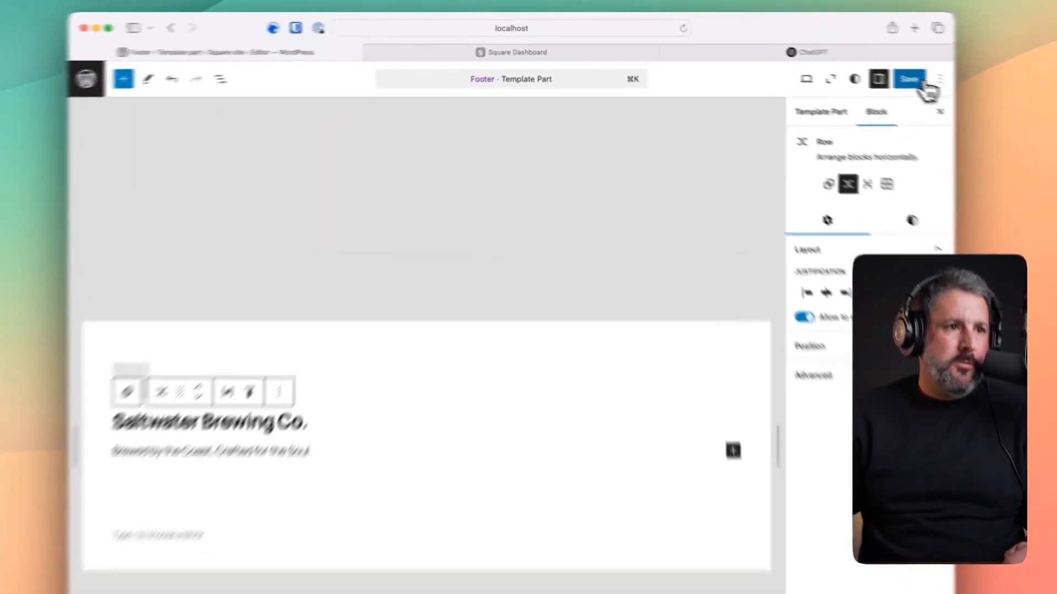
left_click(818, 61)
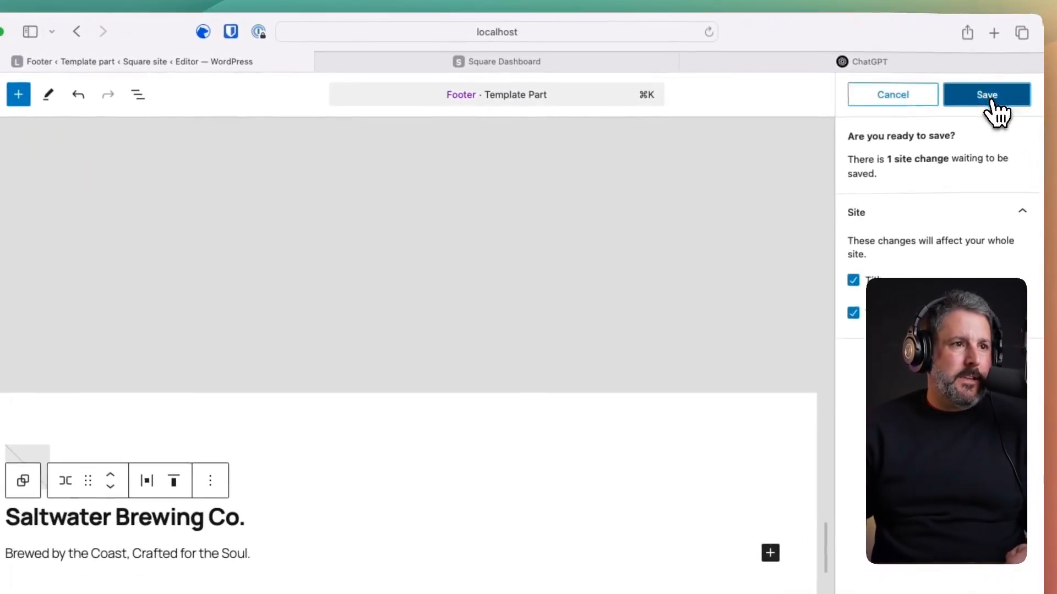
left_click(819, 63)
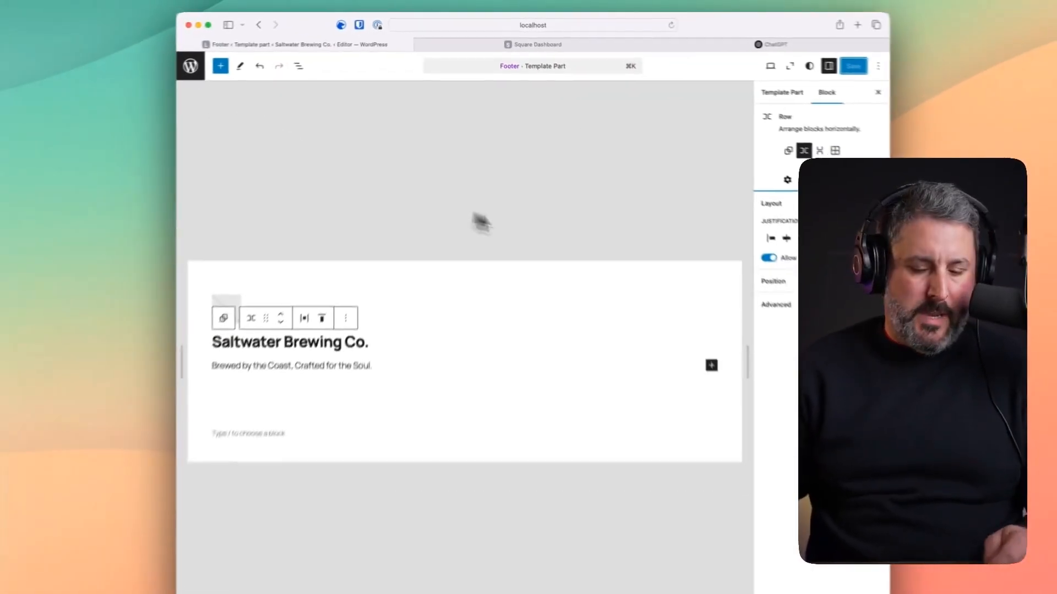
key("super+k")
- Open the live site via 'view' and scroll to check the new footer title and tagline
type("view")
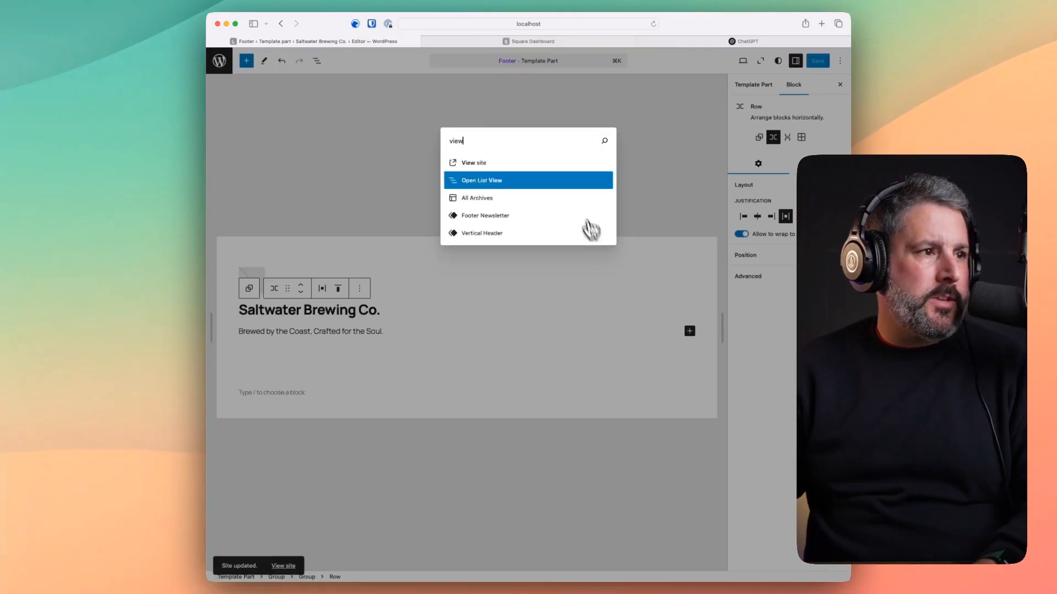
left_click(531, 163)
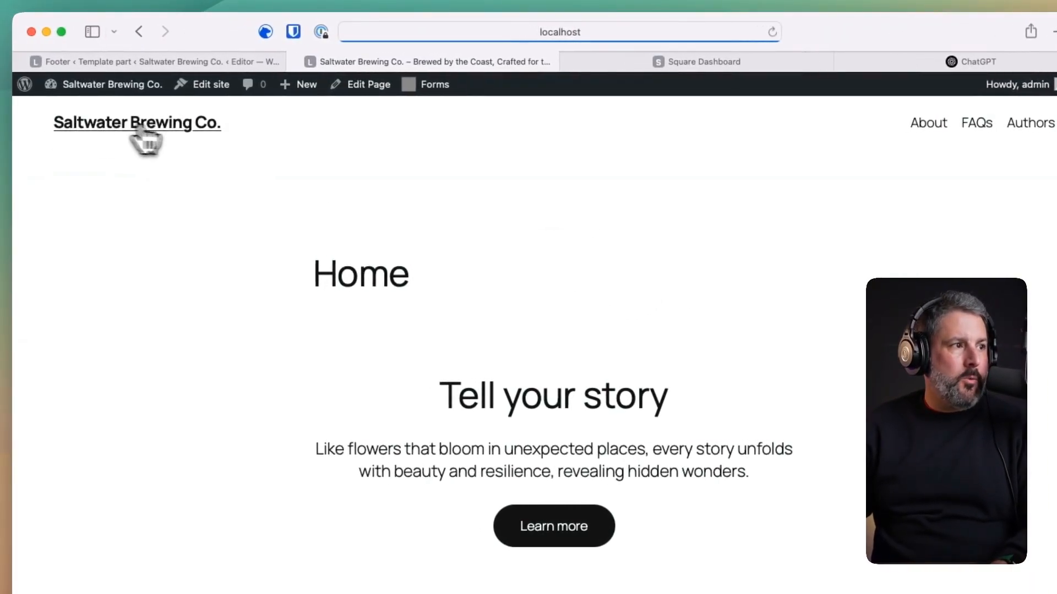
right_click(306, 118)
left_click(260, 123)
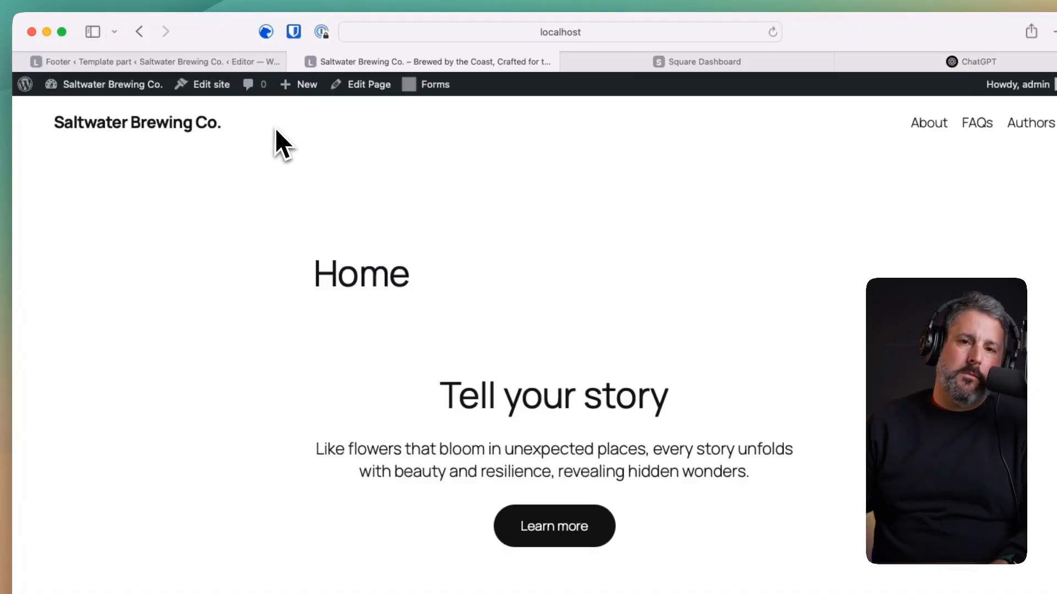
scroll(557, 296, "down", 15)
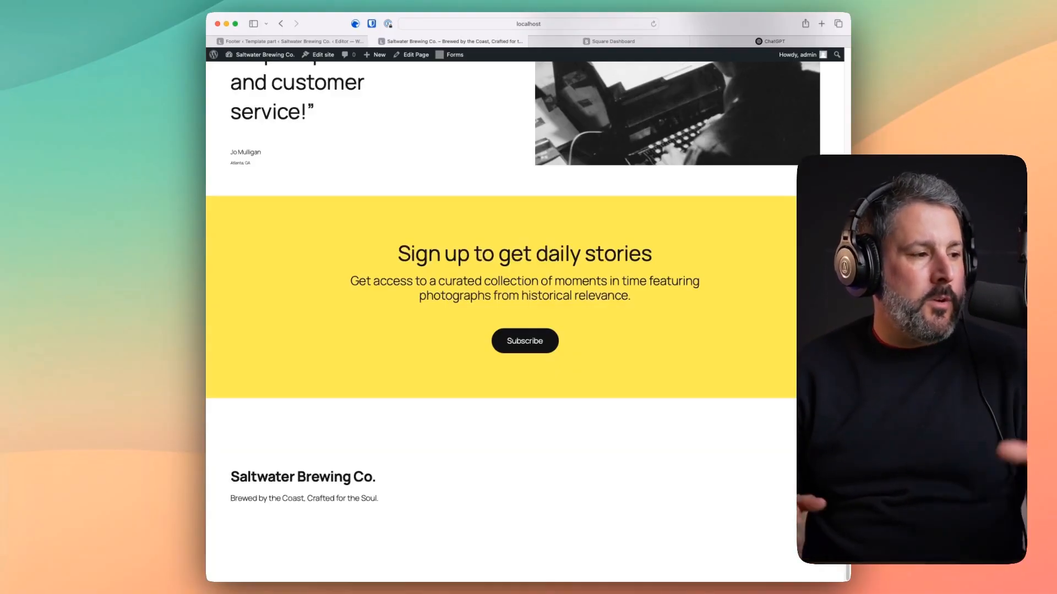
scroll(633, 440, "up", 1)
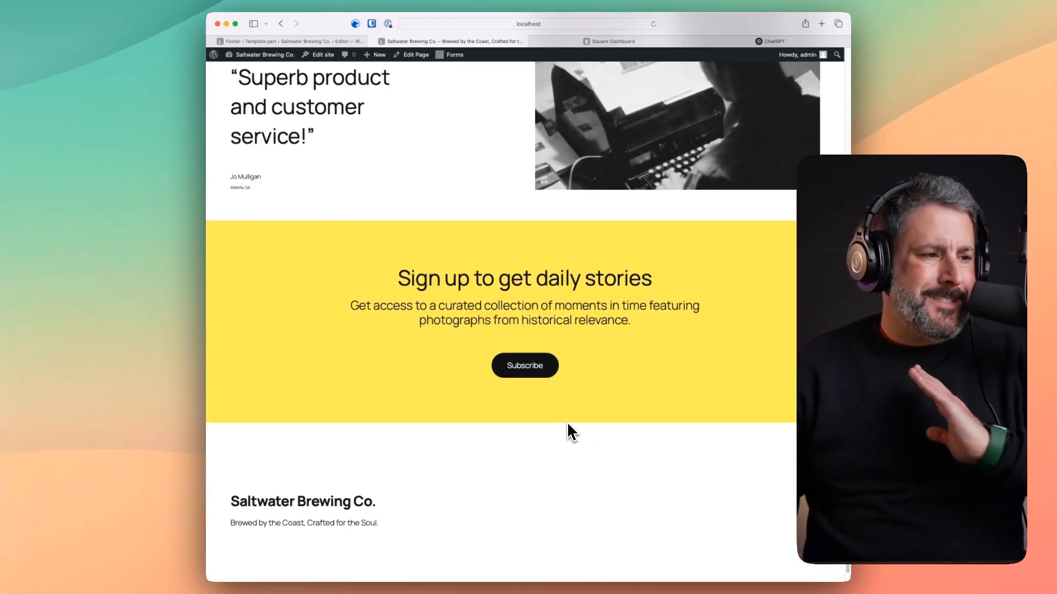
scroll(568, 432, "up", 15)
scroll(567, 427, "up", 5)
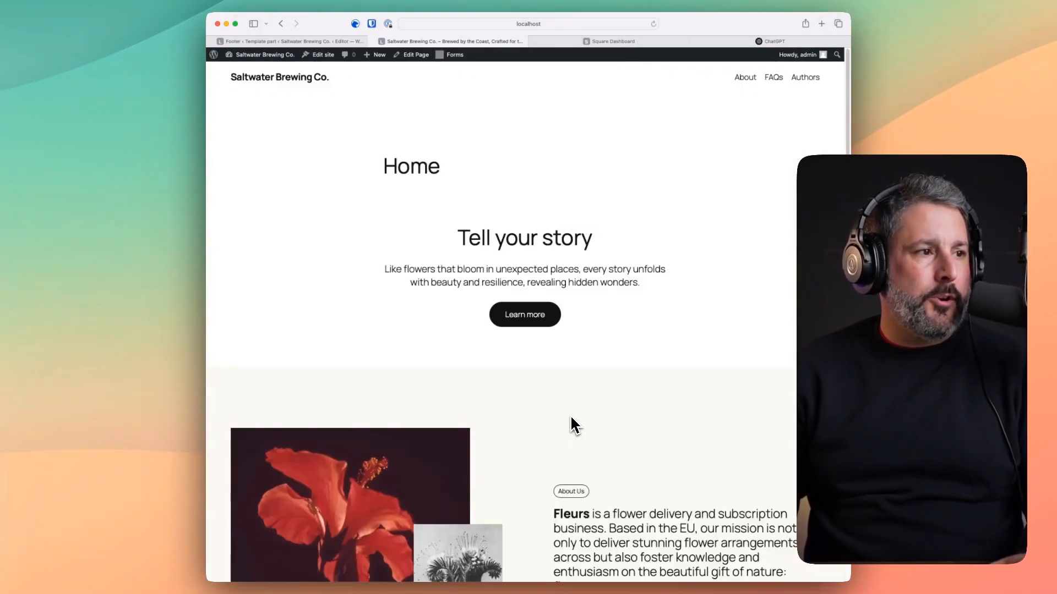
scroll(572, 408, "down", 10)
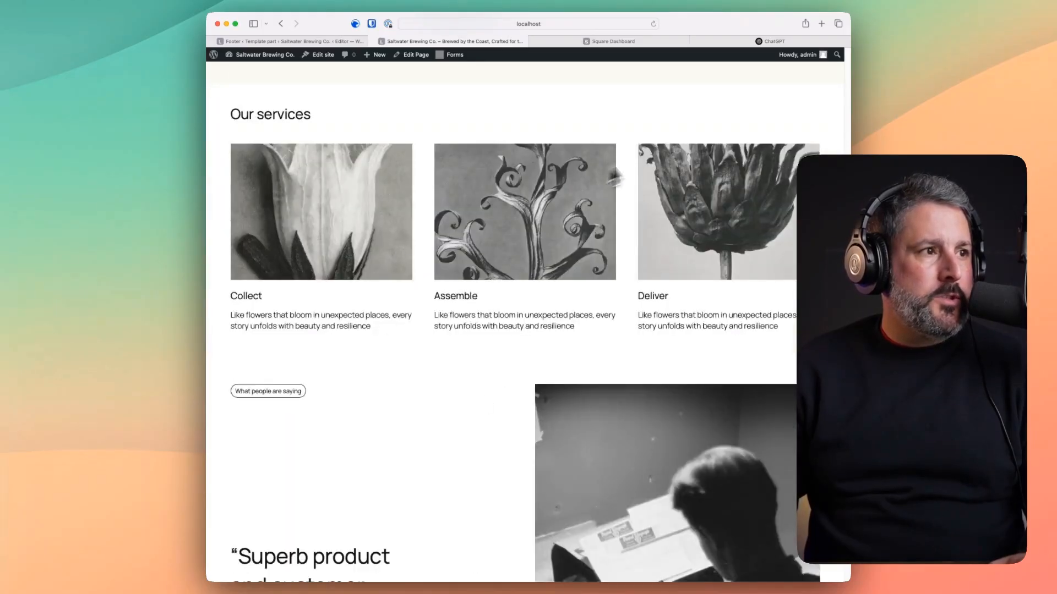
scroll(615, 177, "up", 10)
left_click(427, 56)
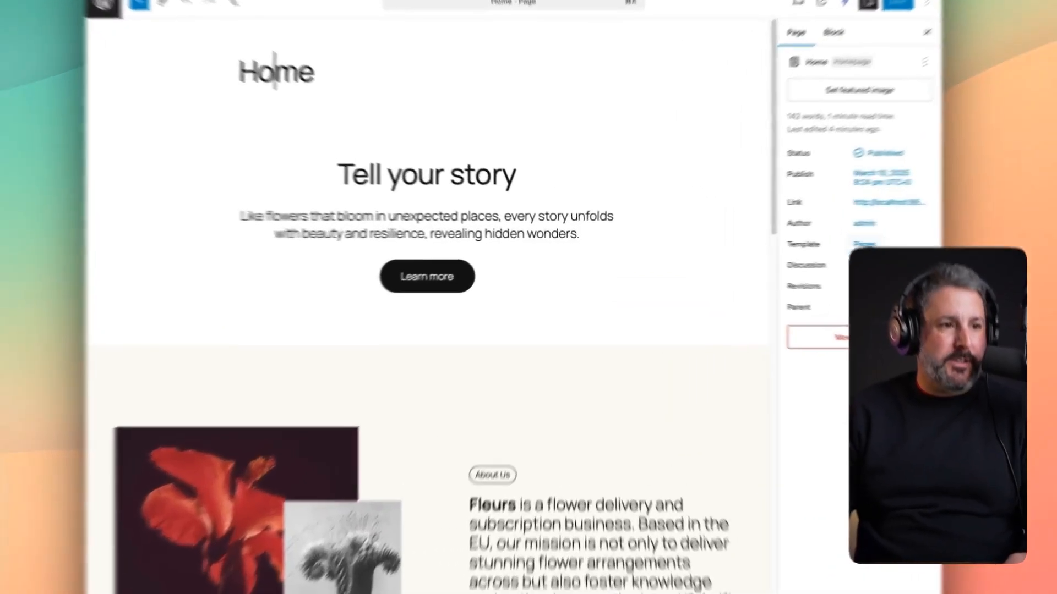
- Swap the Home page template to Page No Title and save the page
left_click(789, 244)
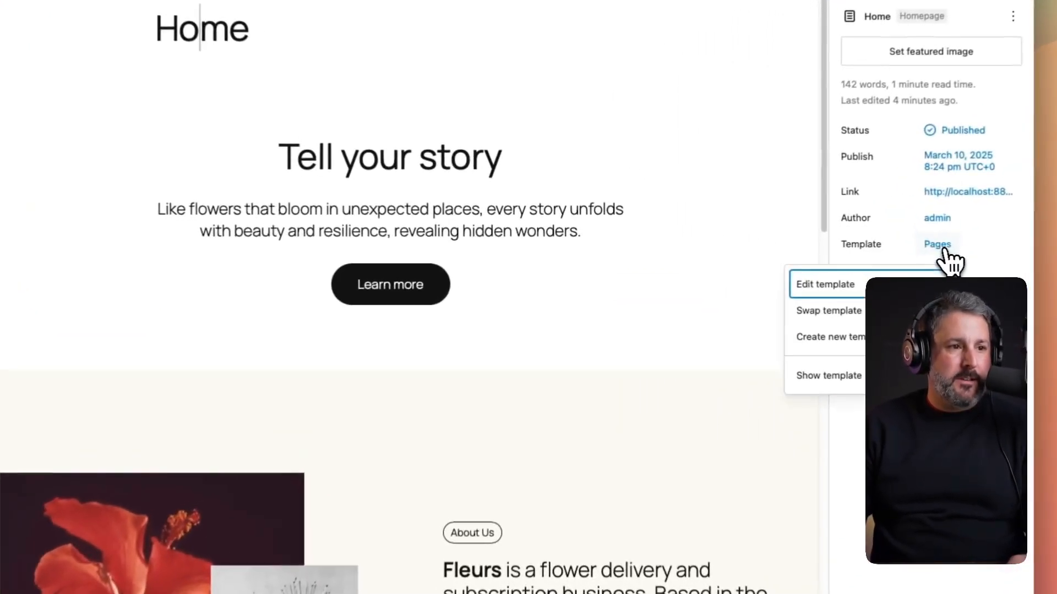
left_click(891, 312)
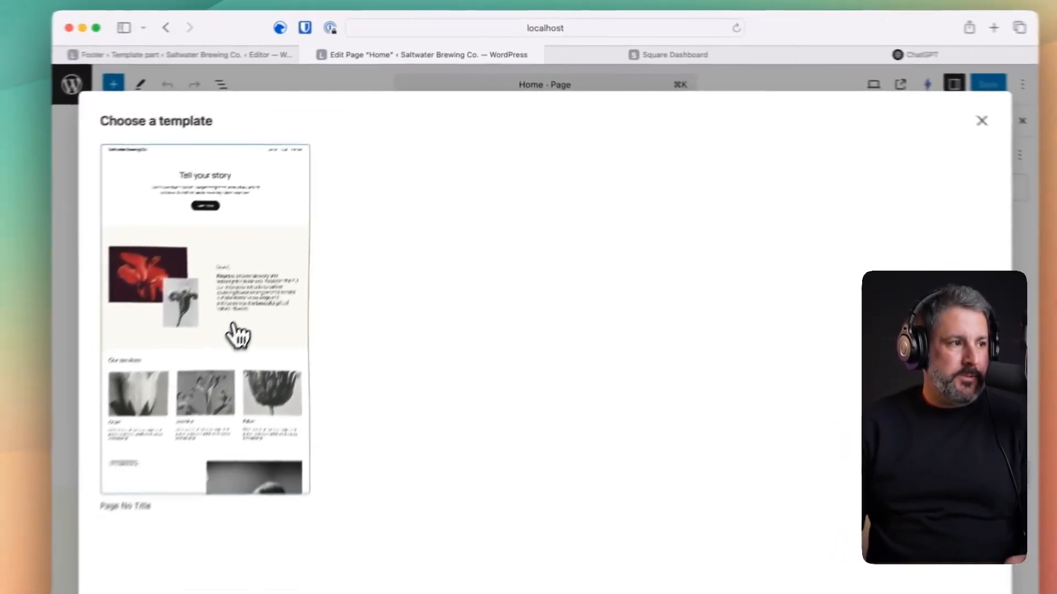
left_click(327, 227)
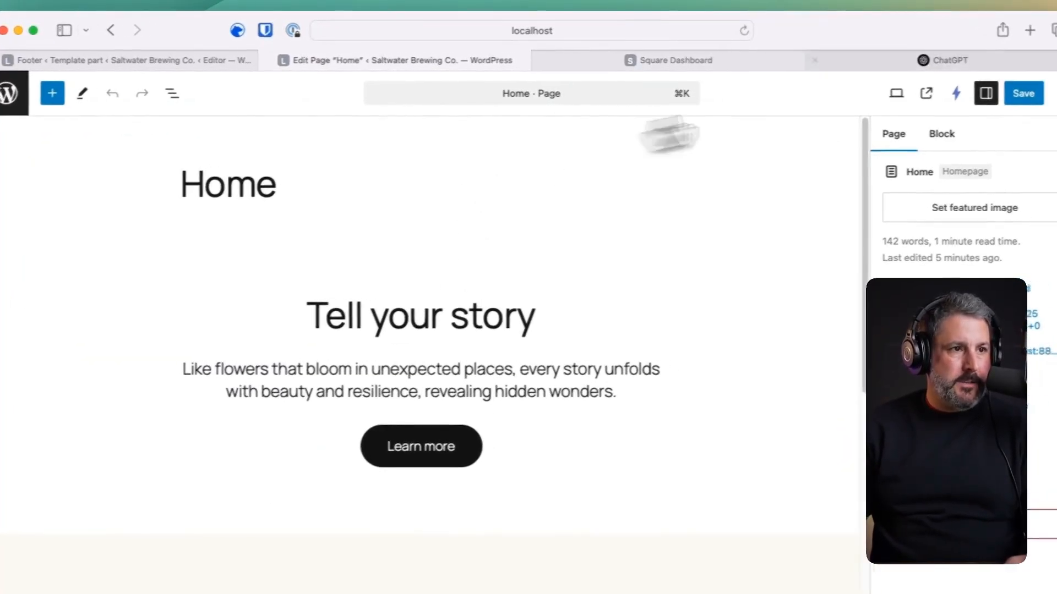
left_click(1050, 93)
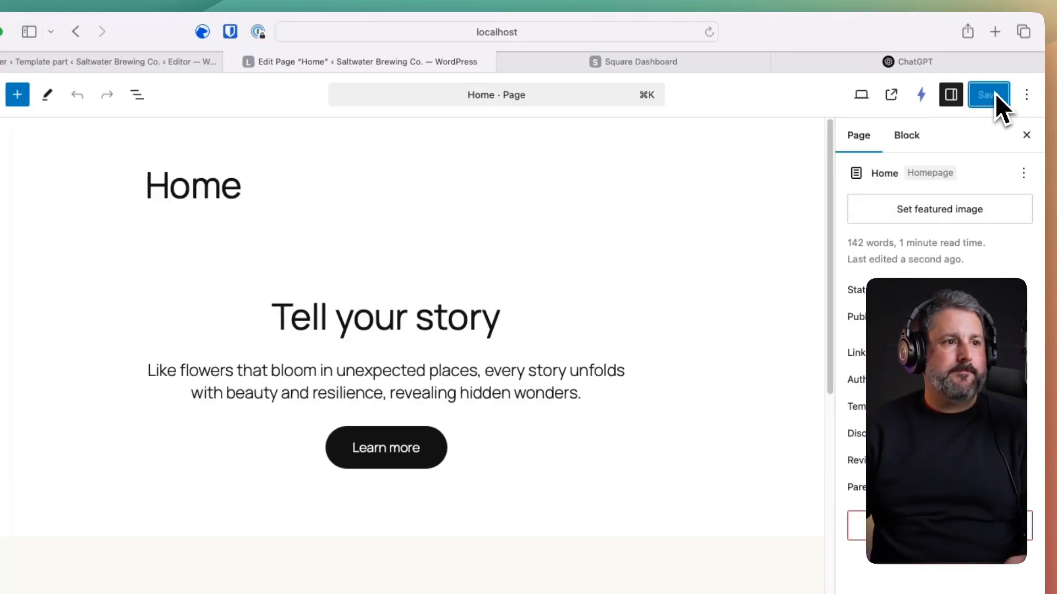
- Preview the live Home page in a new tab, then close it
right_click(895, 98)
left_click(898, 106)
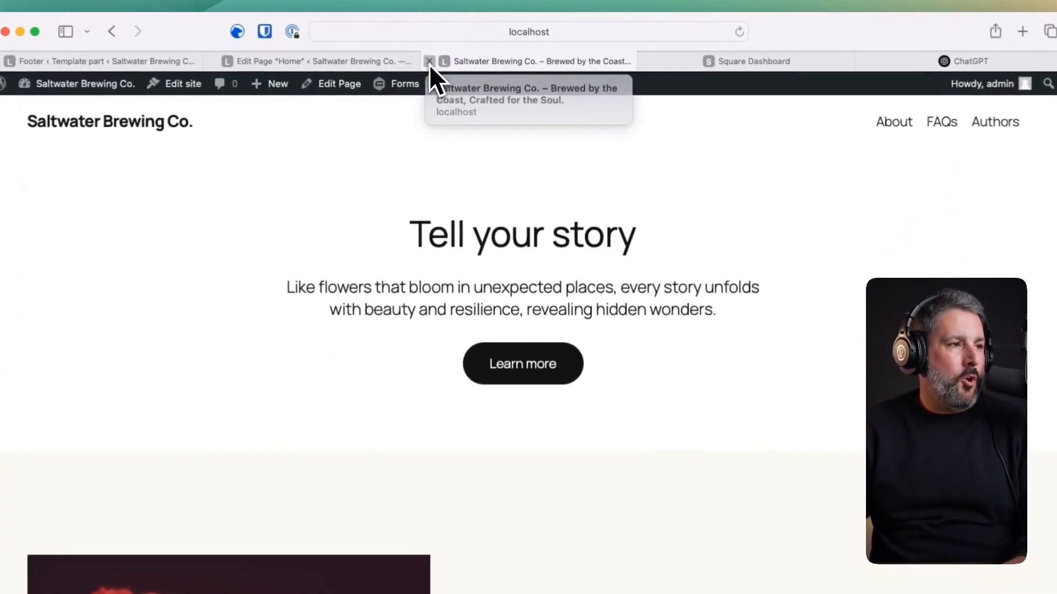
left_click(469, 42)
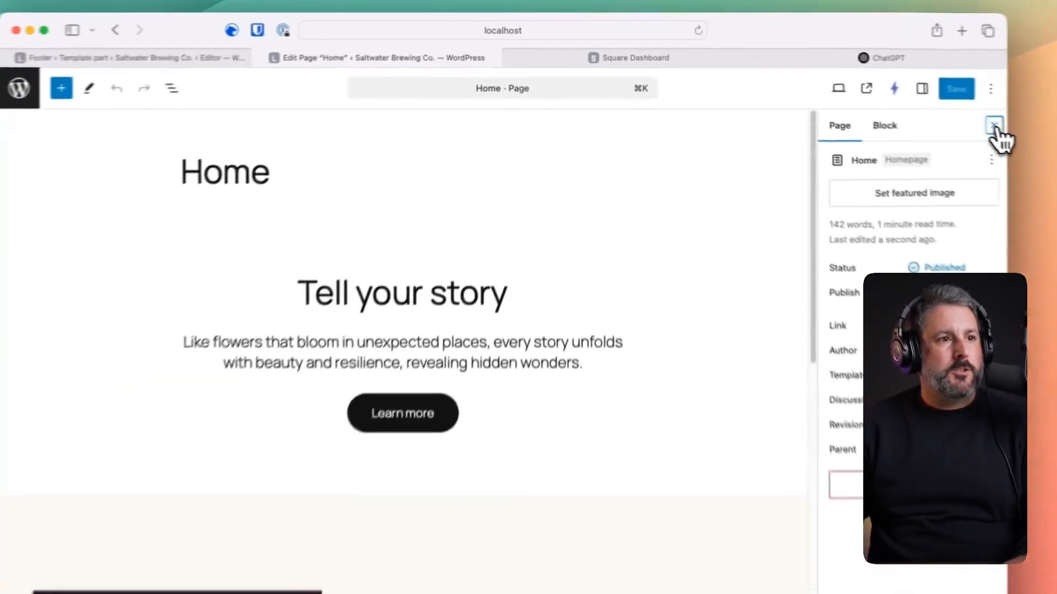
- Replace the About Us hibiscus and grey flower images with bartender and beer taps photos
left_click(841, 85)
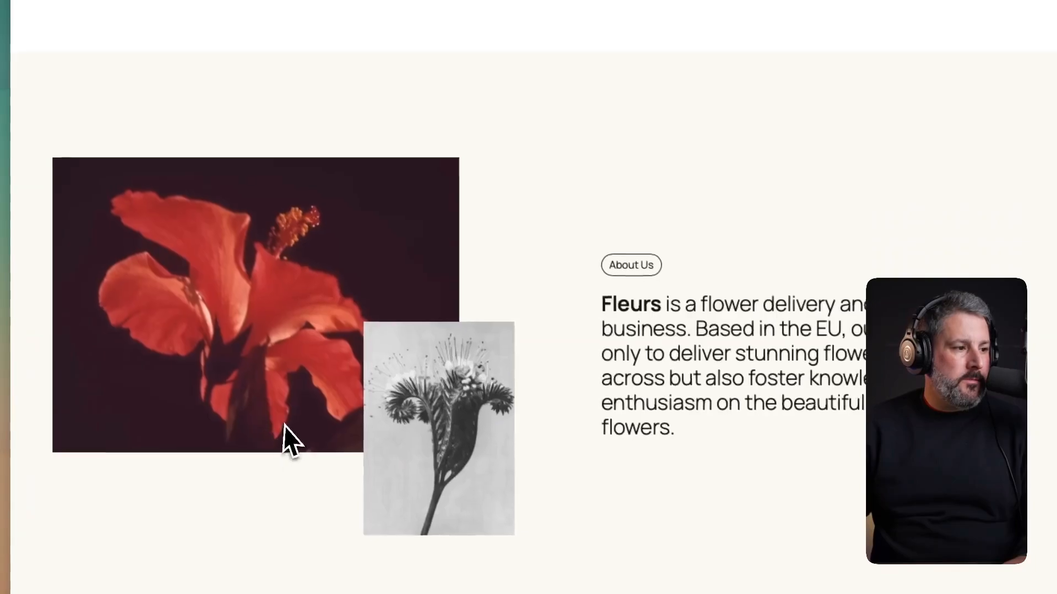
left_click(283, 426)
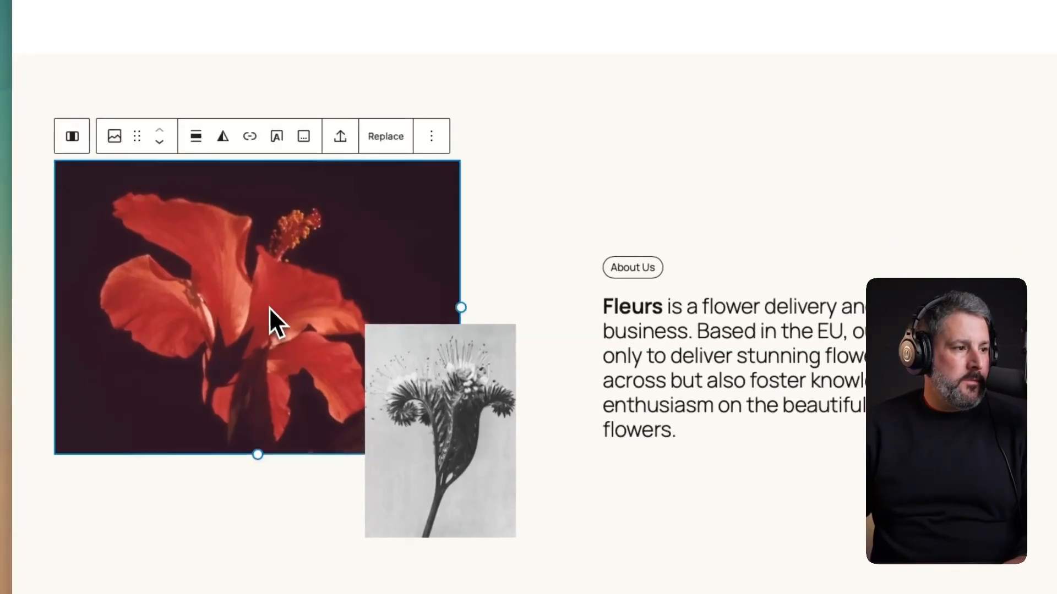
left_click(384, 135)
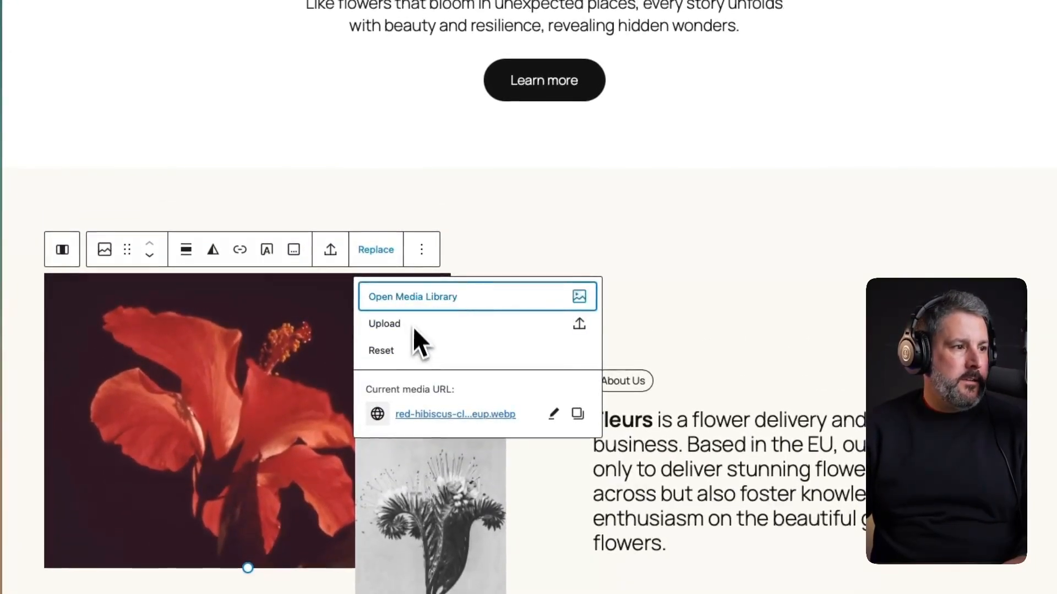
left_click(430, 308)
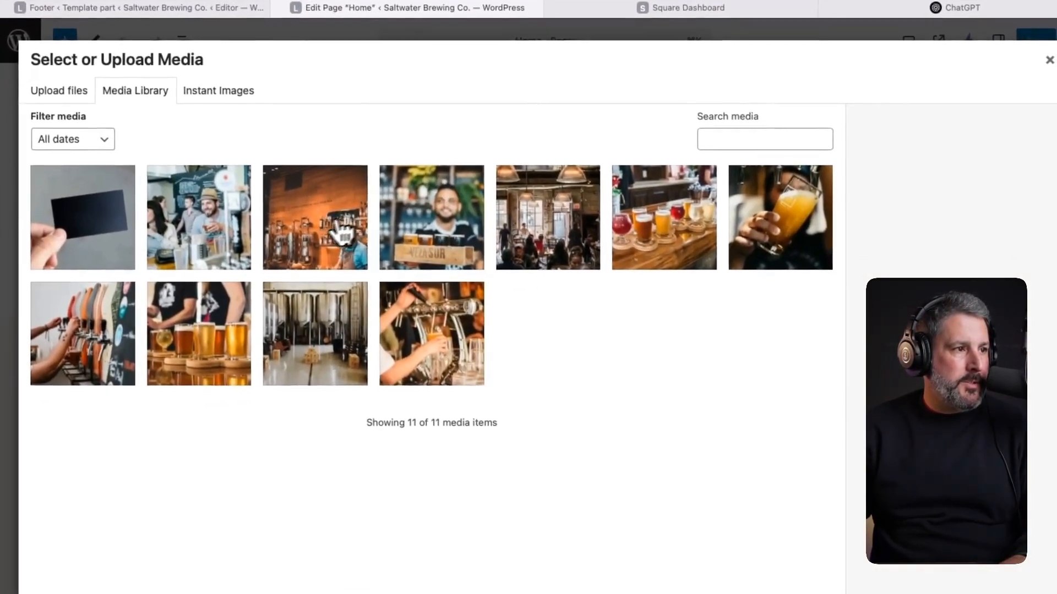
left_click(358, 272)
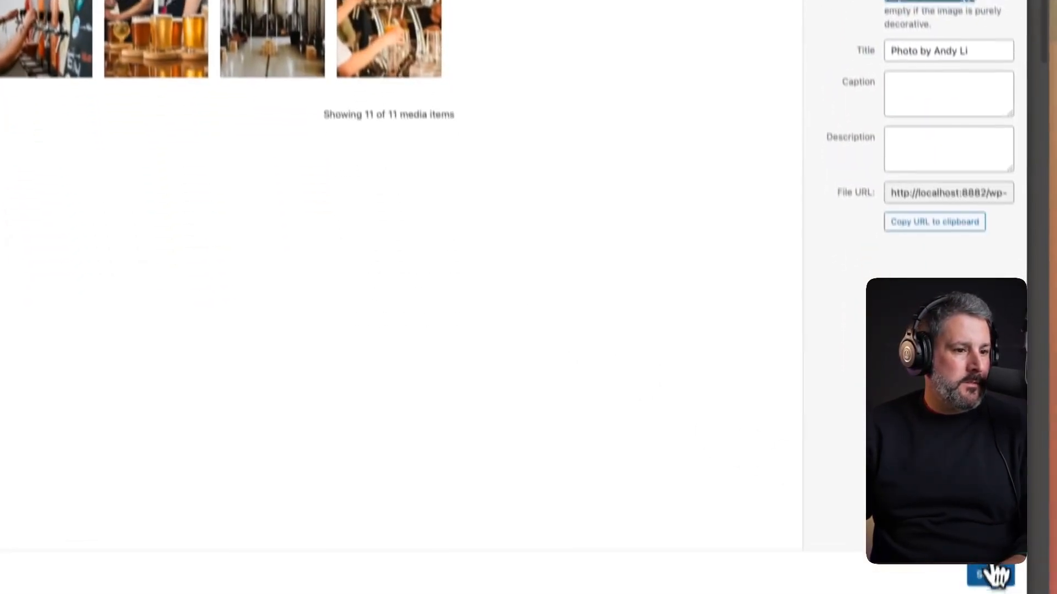
left_click(991, 574)
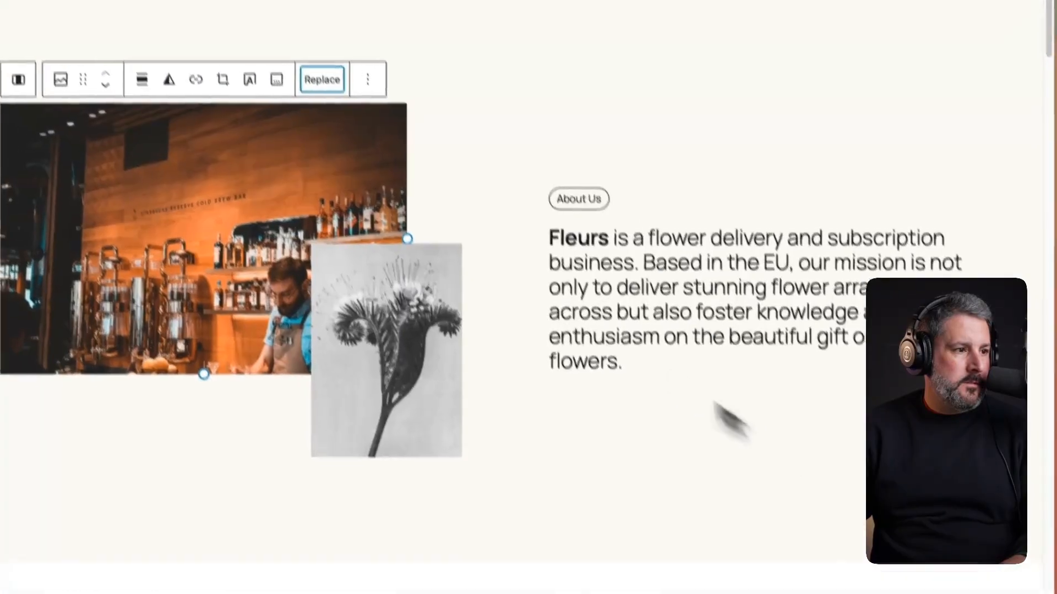
left_click(403, 358)
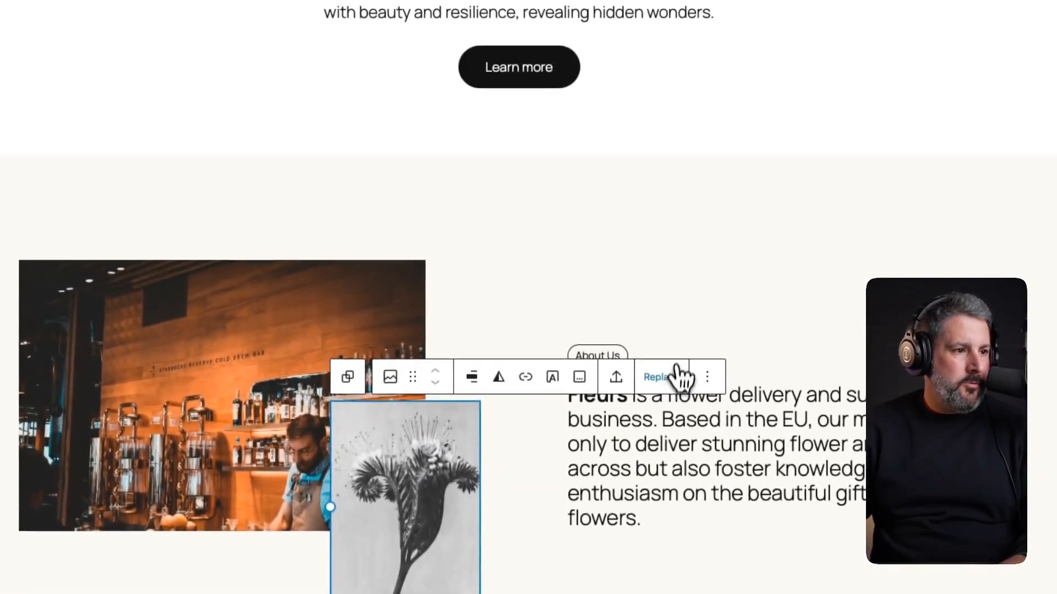
left_click(681, 377)
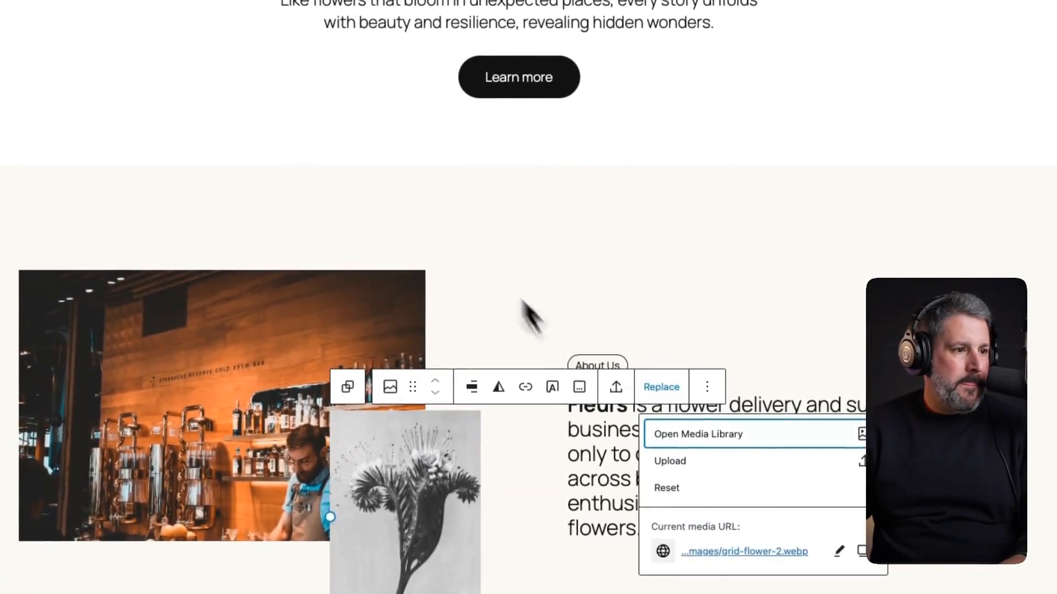
left_click(677, 386)
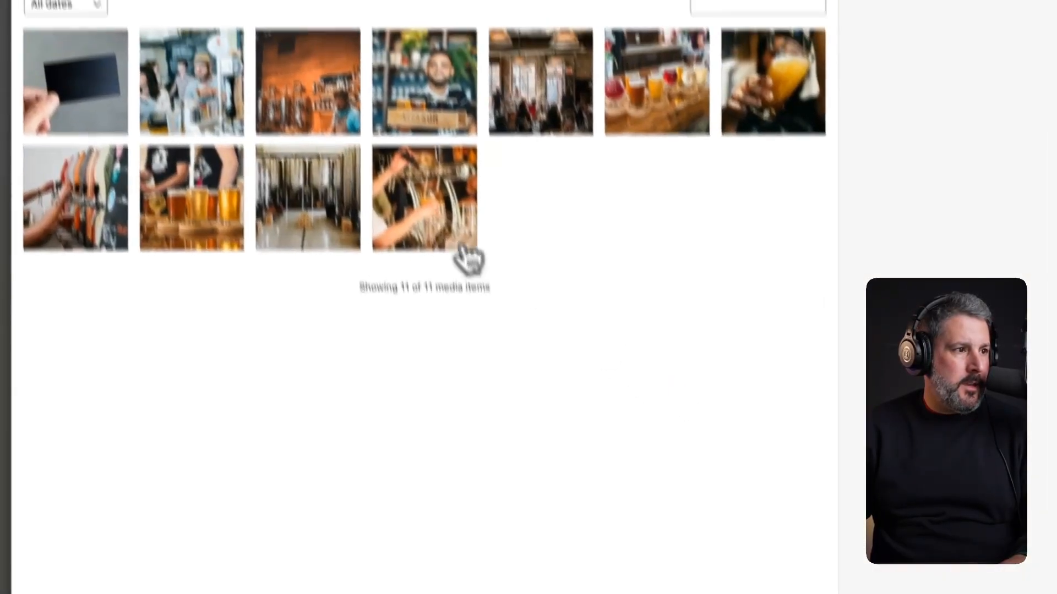
left_click(122, 266)
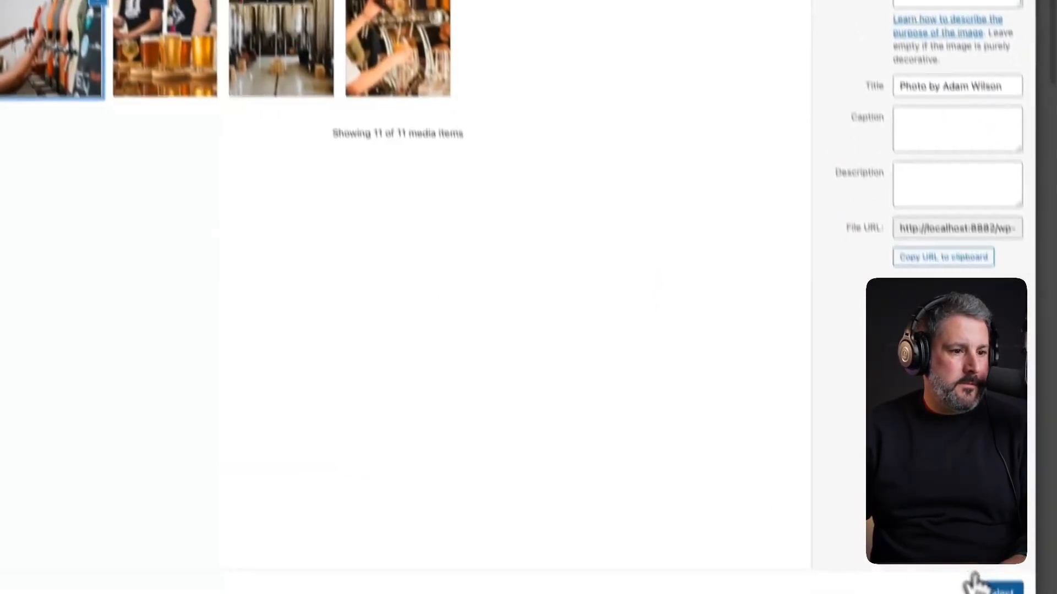
left_click(974, 578)
- Give the Collect and Assemble service cards the beer flight and brewery tanks photos
scroll(667, 370, "down", 8)
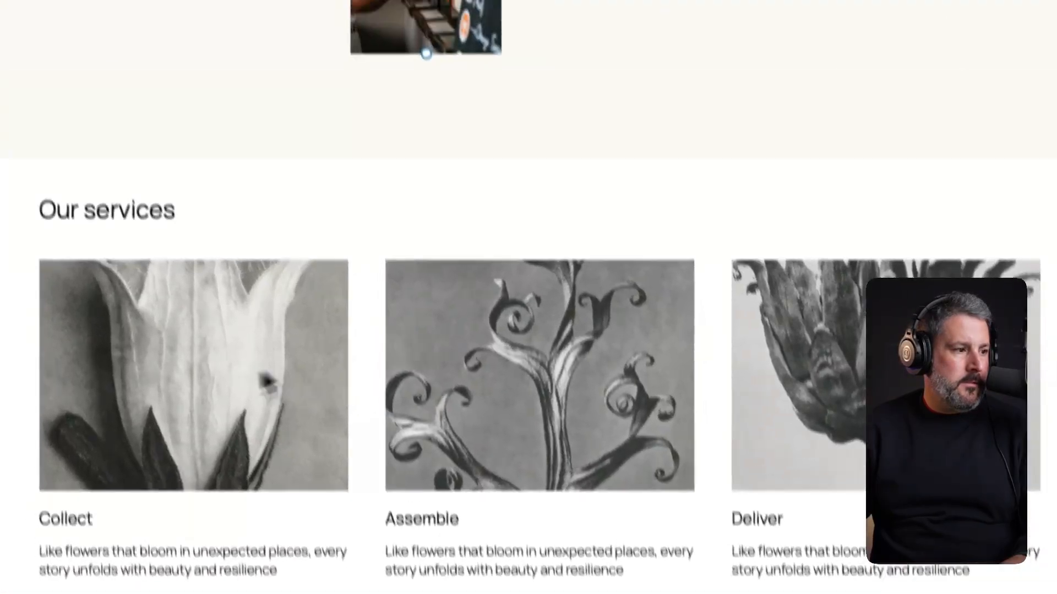
left_click(178, 272)
left_click(355, 156)
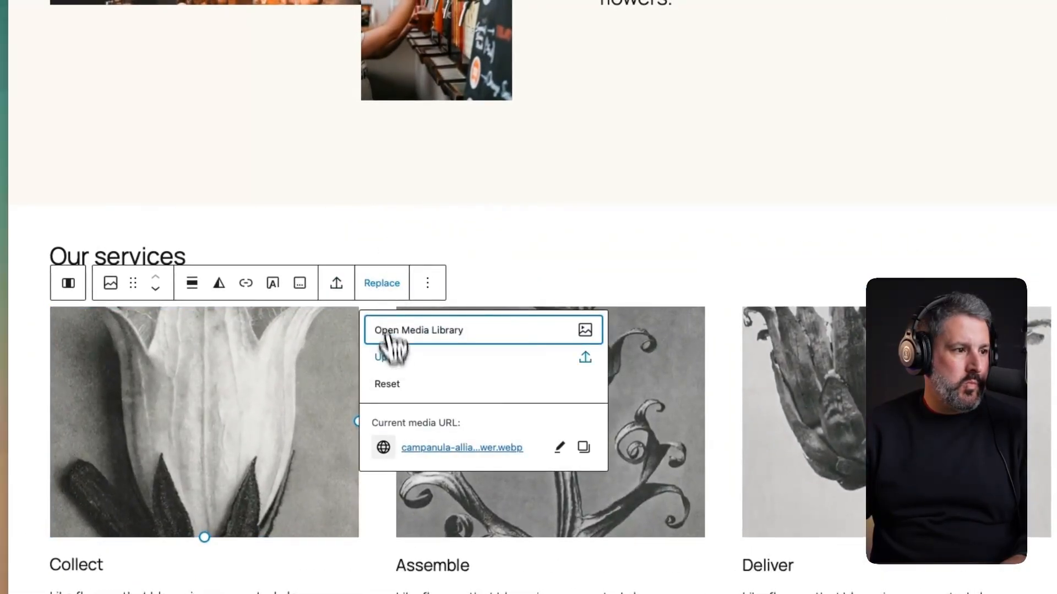
left_click(410, 331)
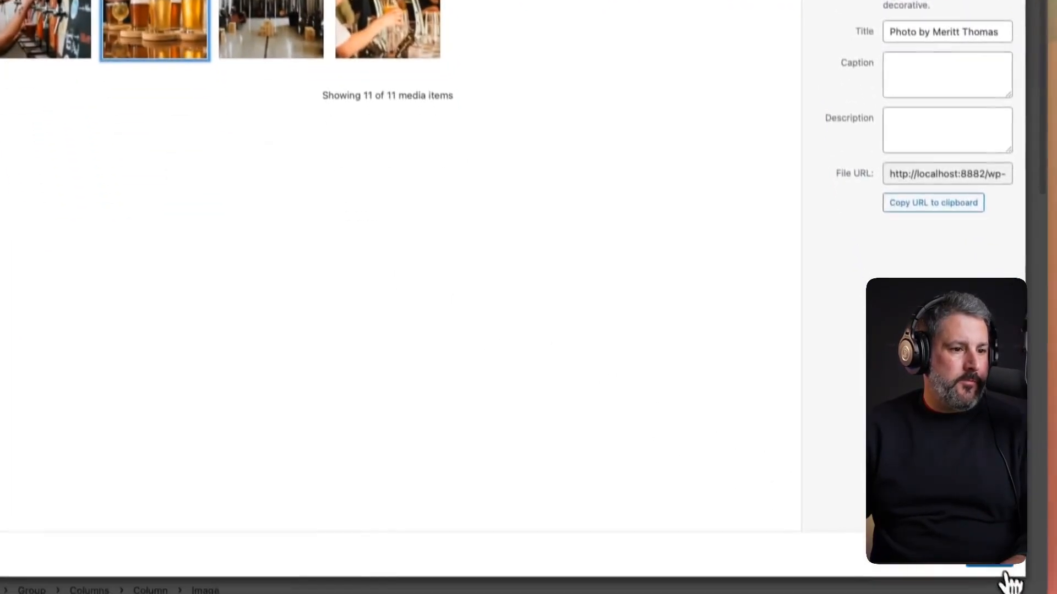
left_click(1005, 580)
left_click(478, 389)
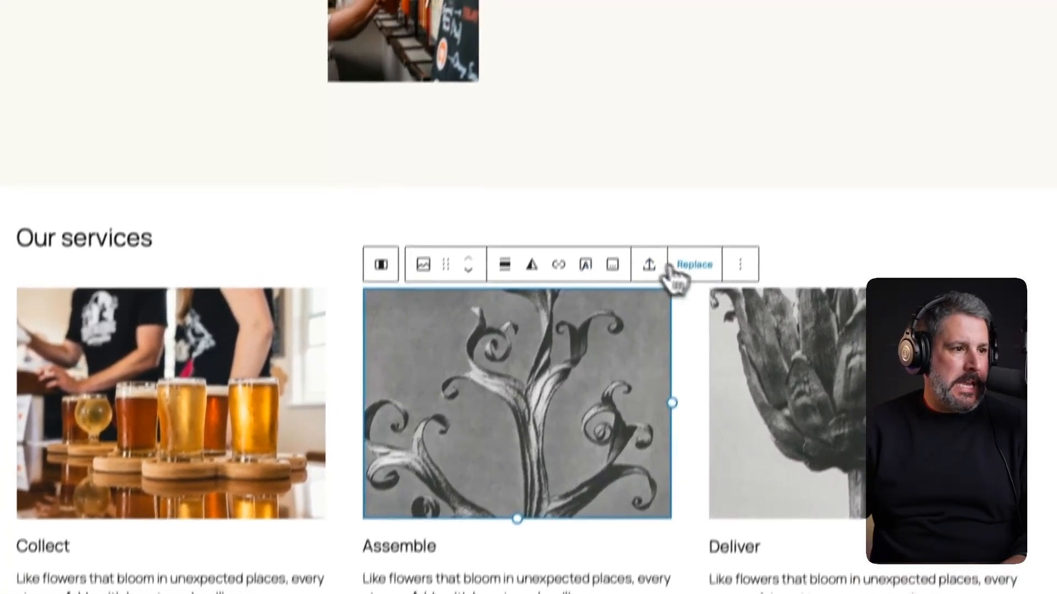
left_click(703, 196)
left_click(759, 359)
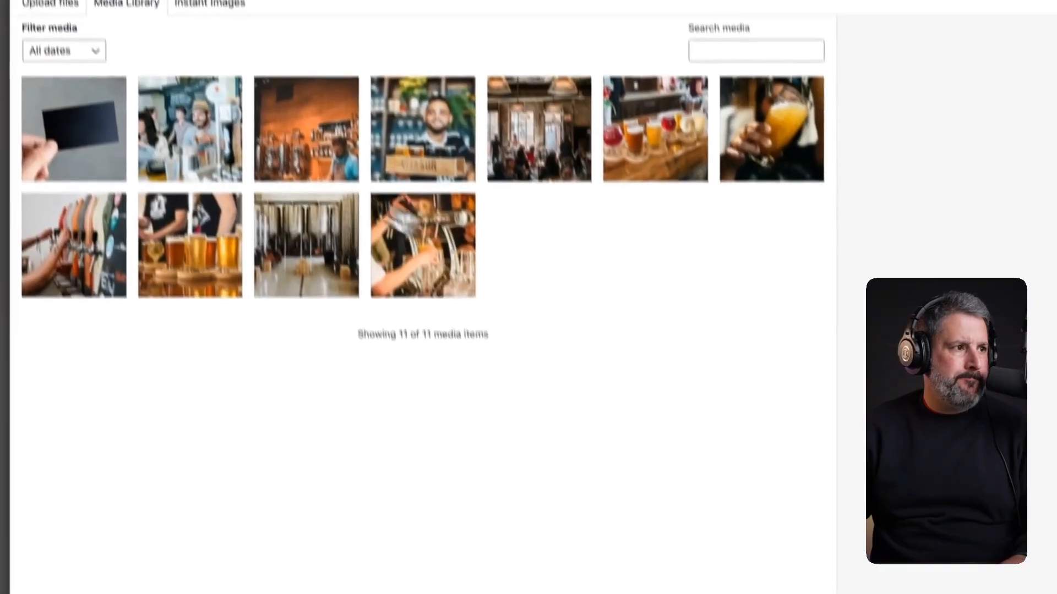
left_click(313, 245)
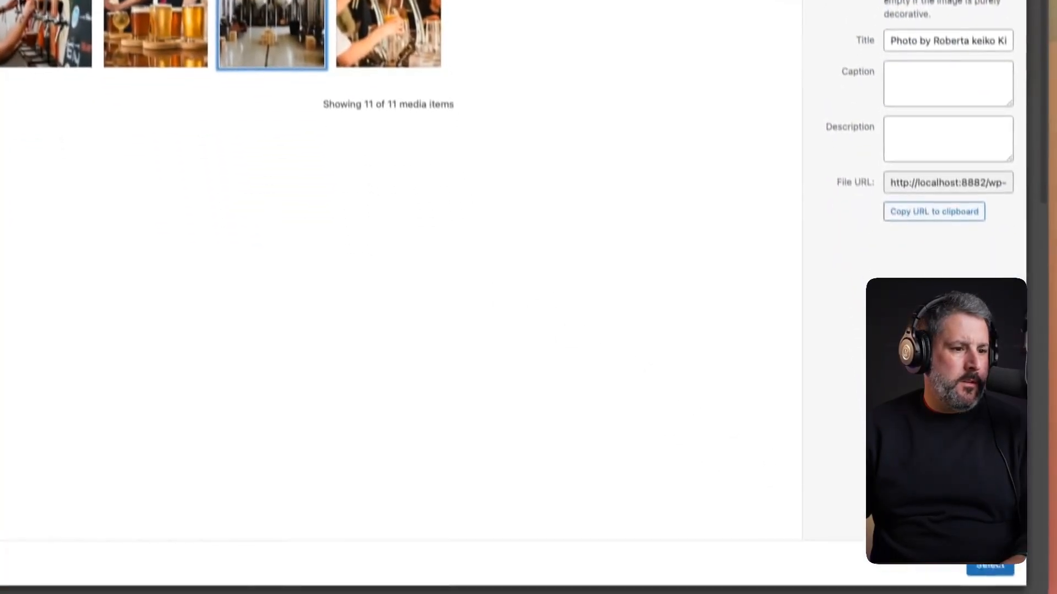
left_click(991, 567)
left_click(780, 302)
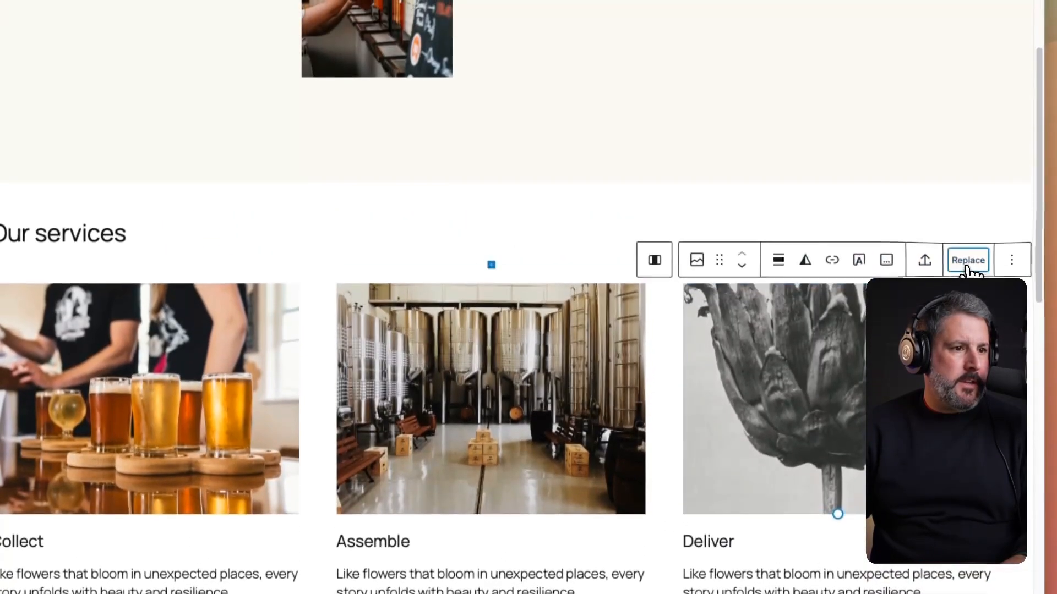
- Replace the Deliver card image with the black card photo from the media library
left_click(967, 135)
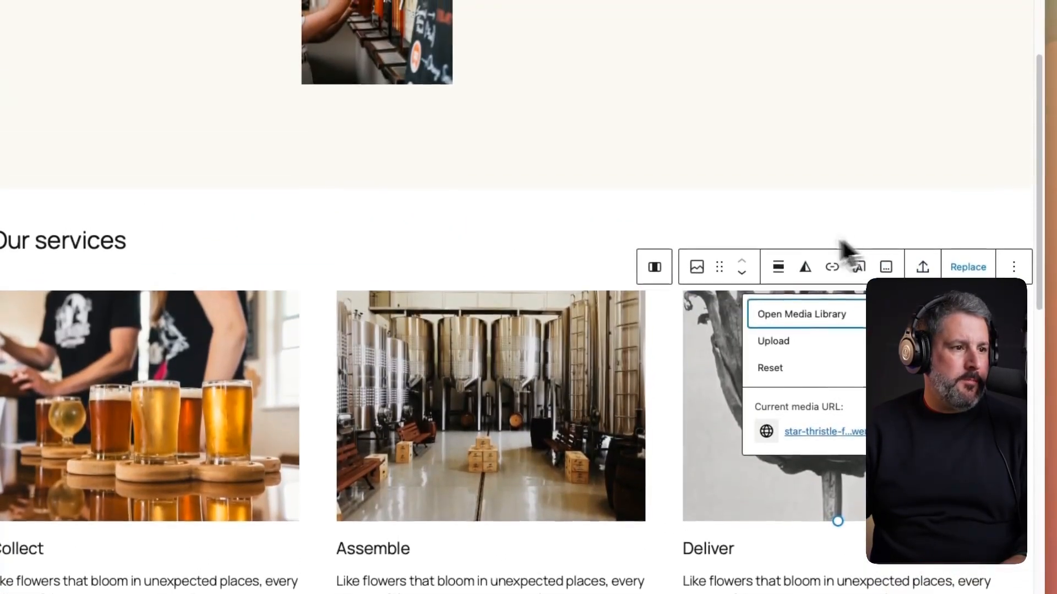
left_click(798, 315)
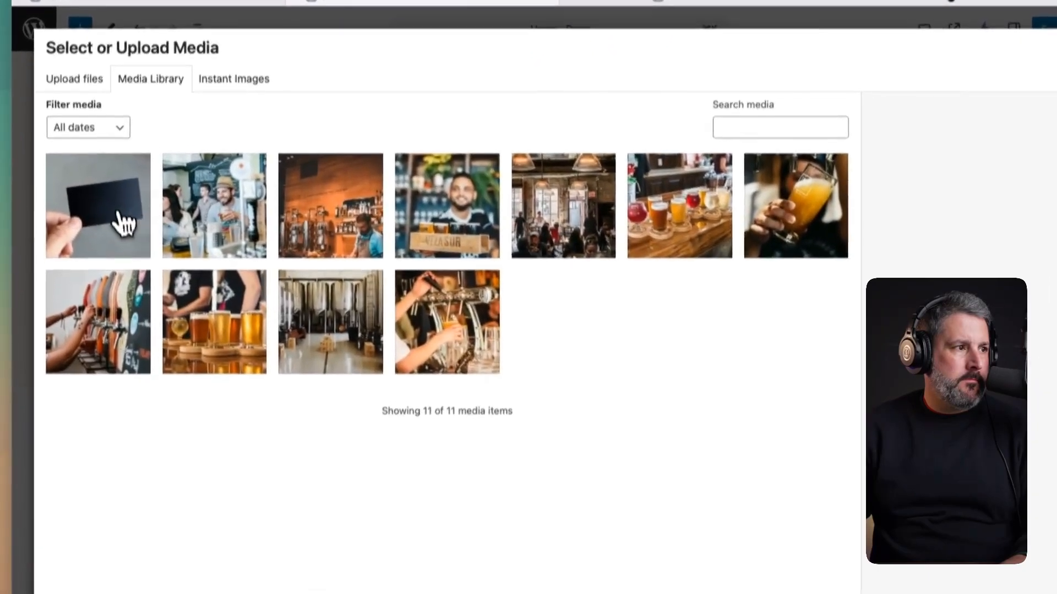
left_click(113, 227)
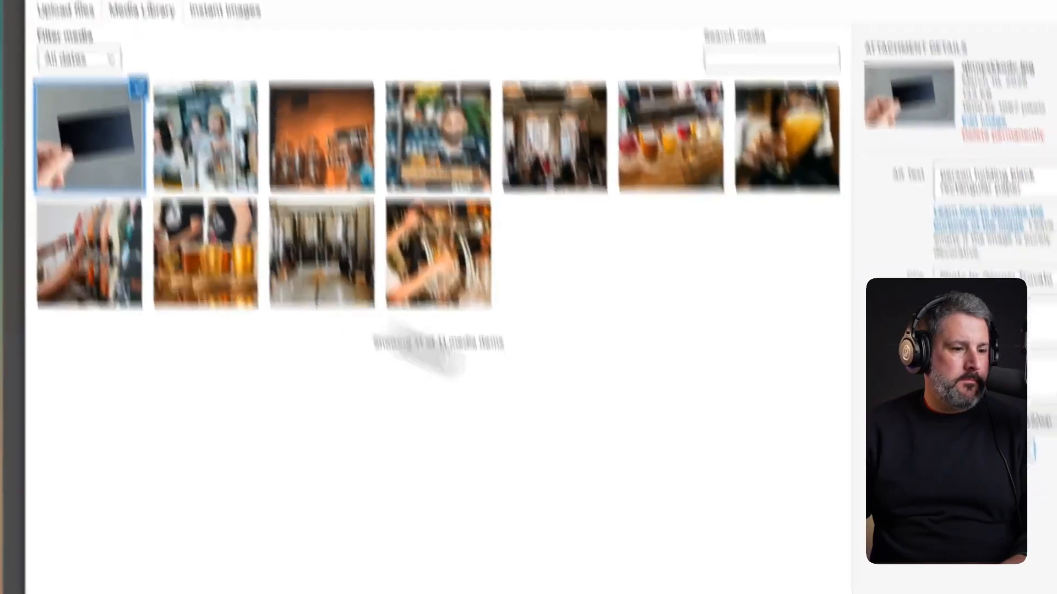
left_click(986, 571)
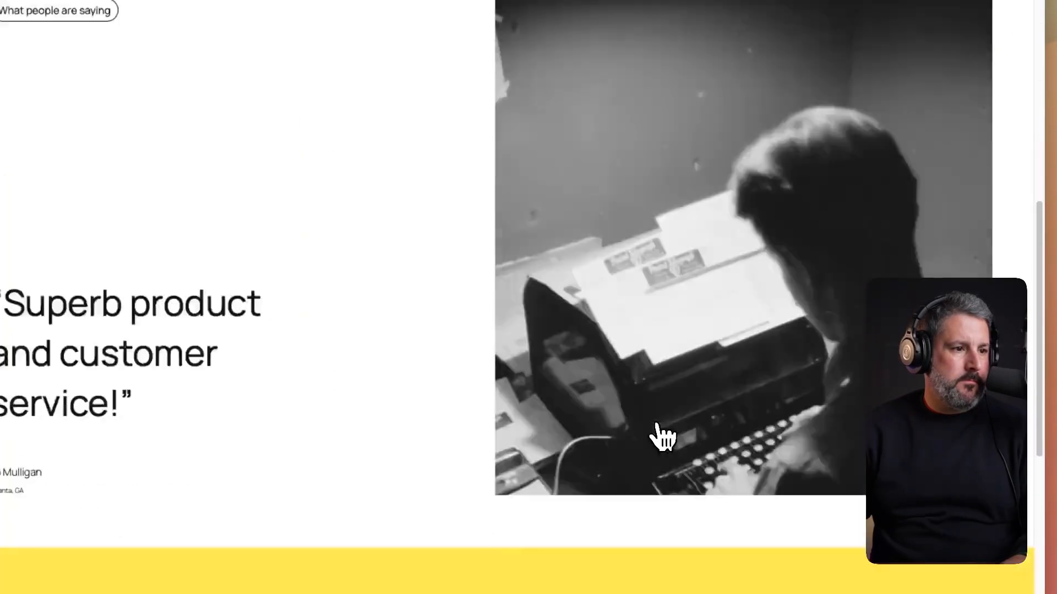
- Replace the testimonial image with the photo of bar patrons
scroll(660, 437, "down", 3)
scroll(209, 404, "up", 3)
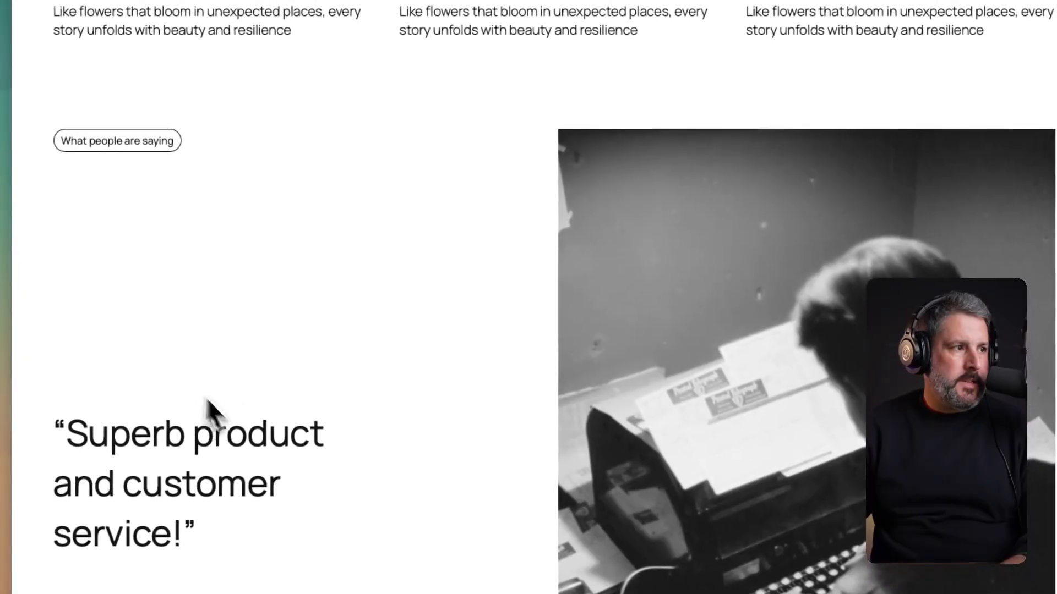
left_click(737, 372)
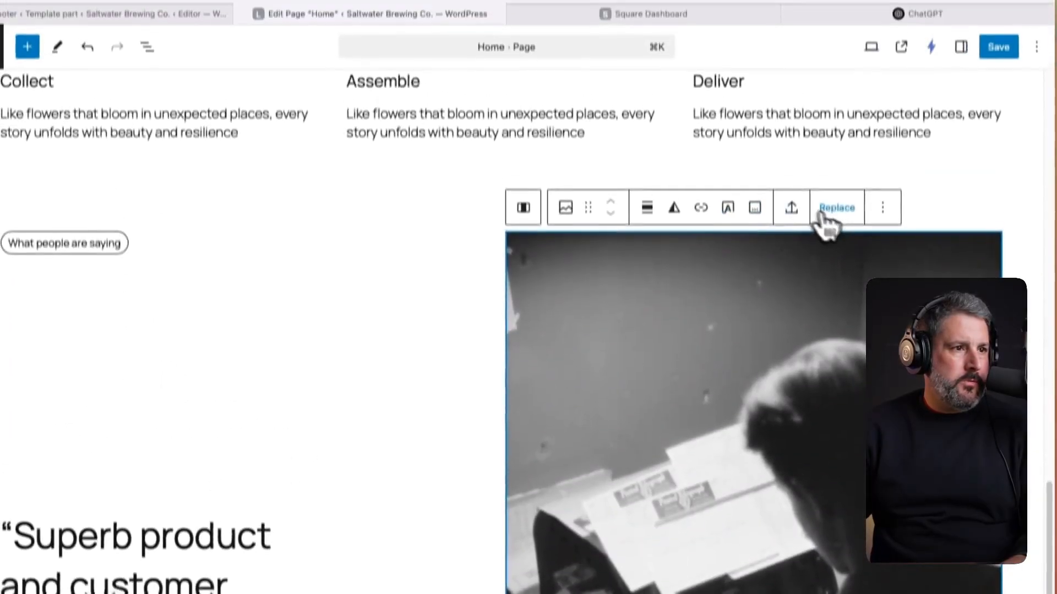
left_click(828, 212)
left_click(731, 286)
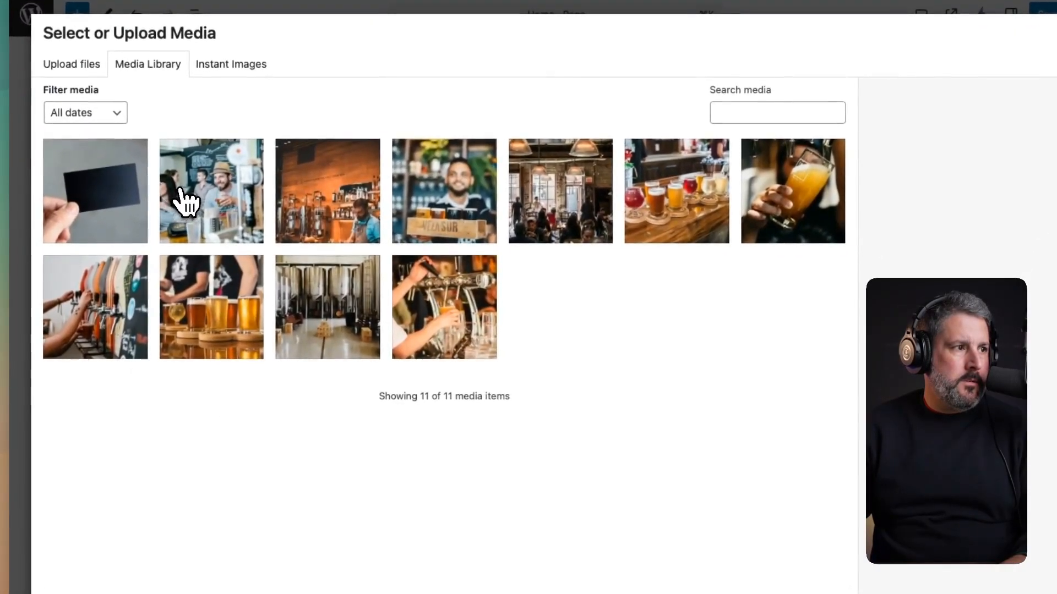
left_click(185, 202)
left_click(979, 571)
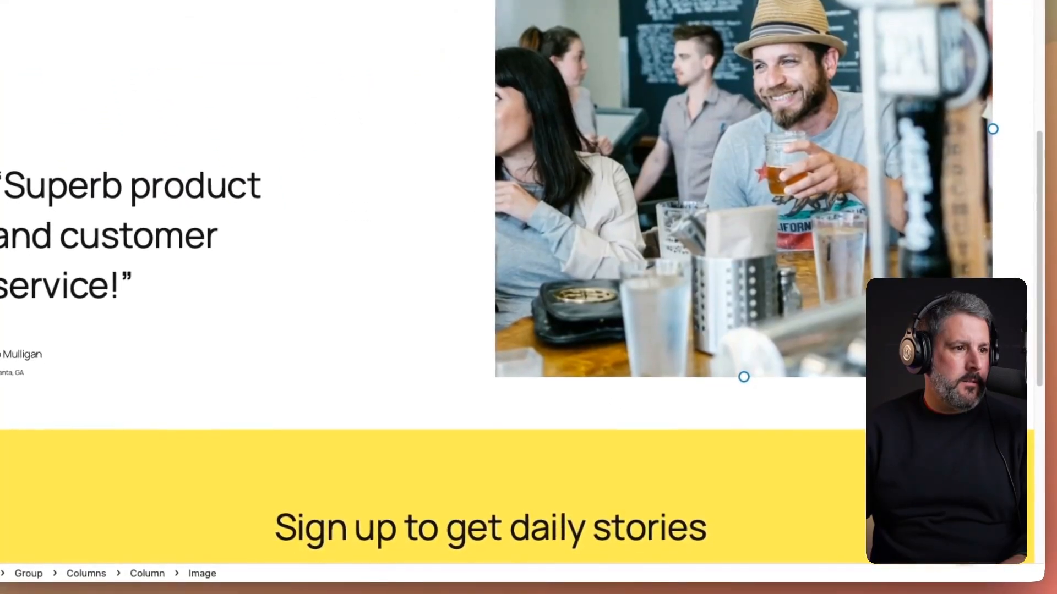
scroll(331, 297, "down", 5)
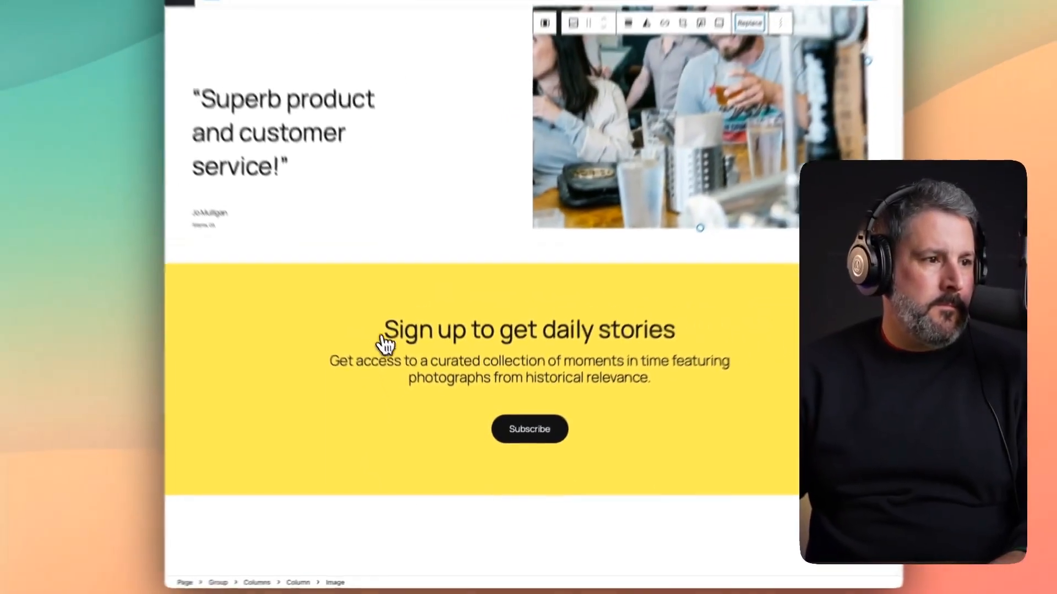
scroll(633, 468, "up", 15)
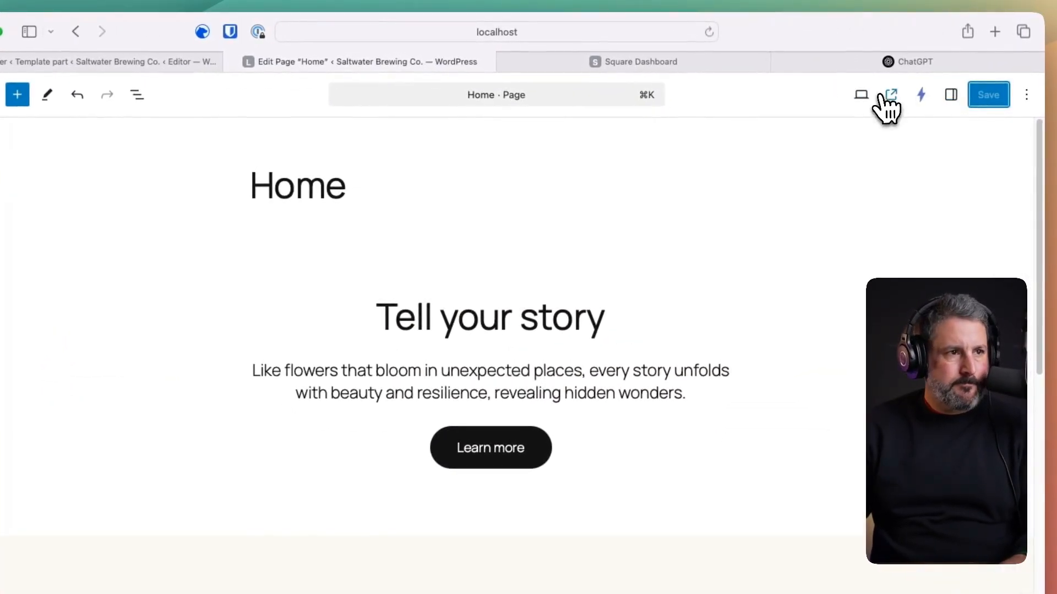
- Open the live home page and scroll through it to check the new brewery photos
left_click(884, 97)
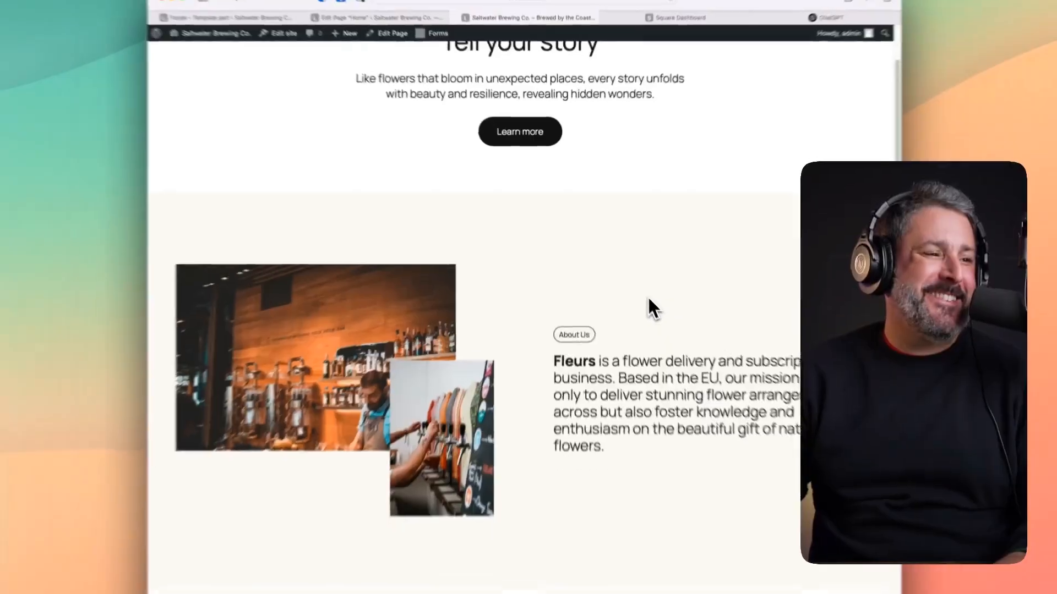
scroll(639, 342, "down", 5)
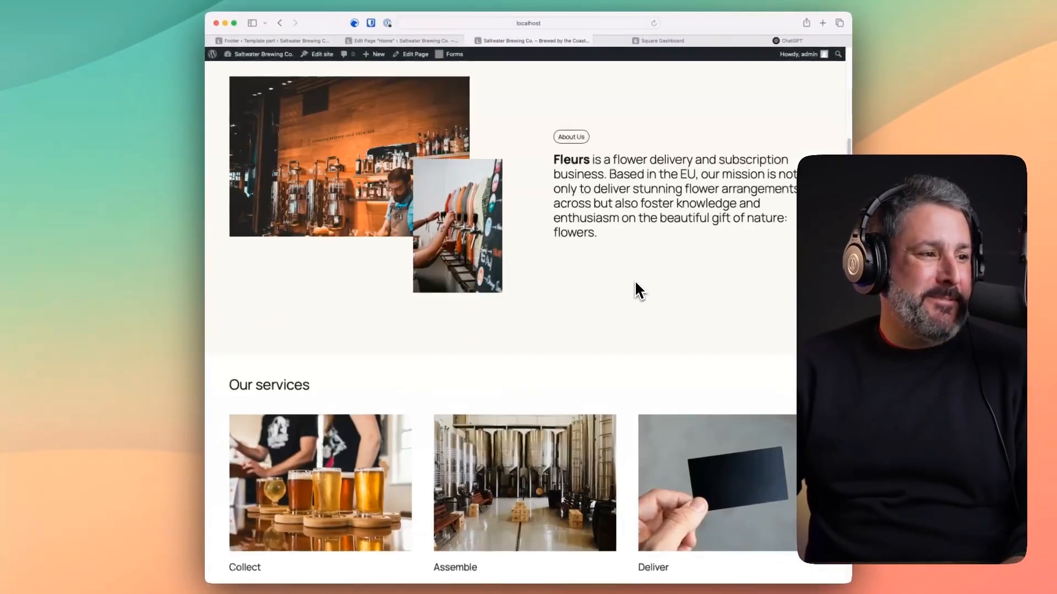
scroll(639, 291, "down", 10)
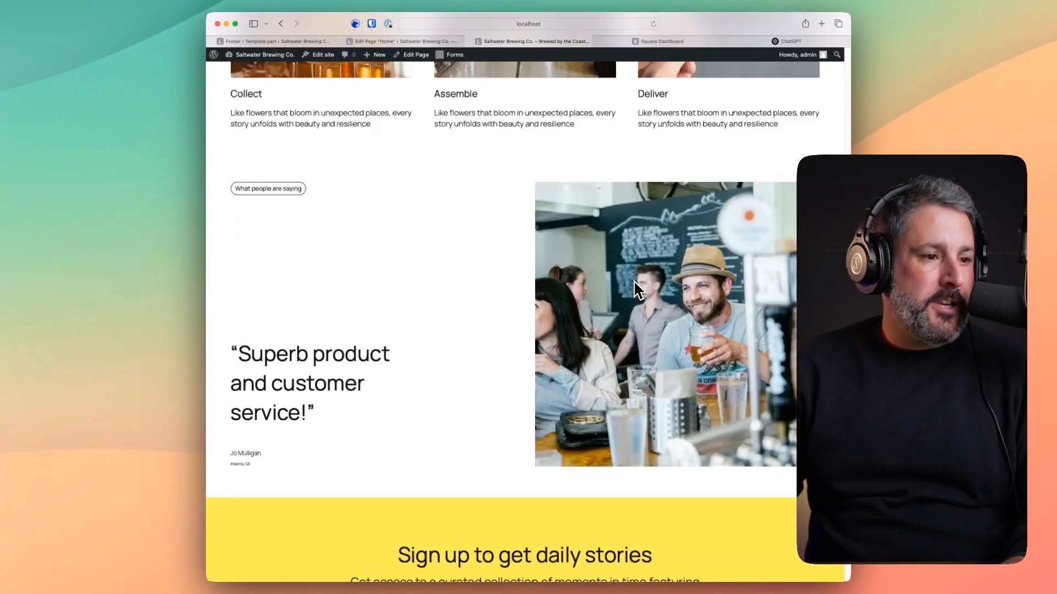
scroll(636, 289, "down", 3)
scroll(637, 286, "up", 10)
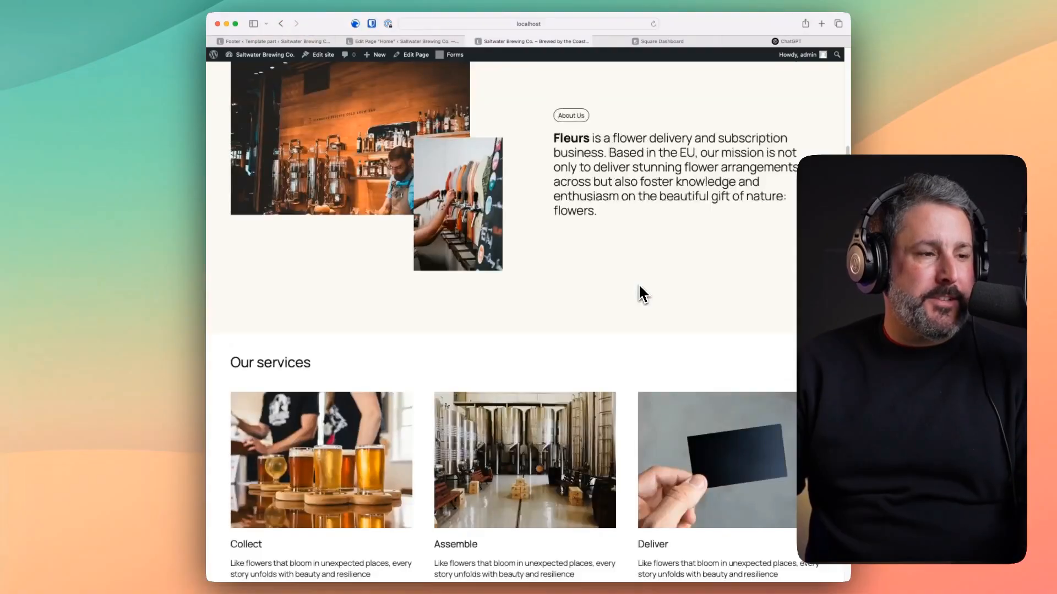
scroll(638, 291, "up", 5)
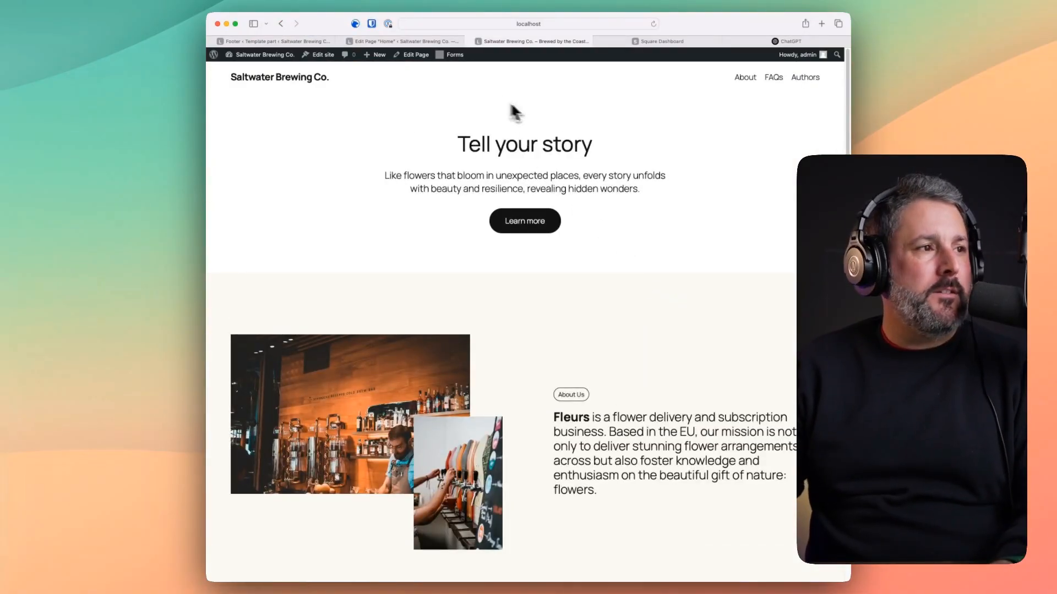
scroll(523, 188, "down", 6)
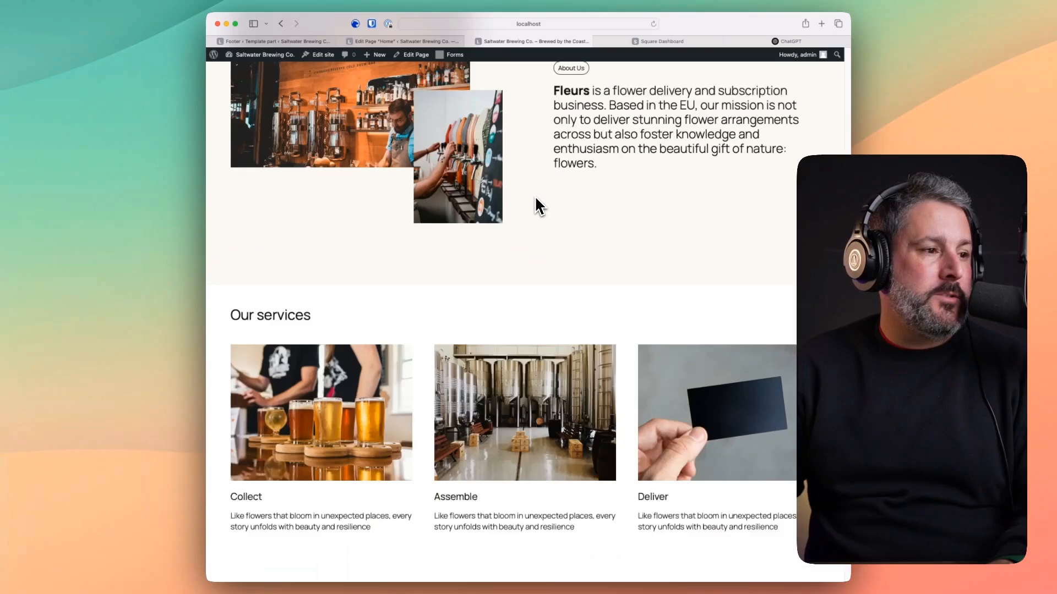
scroll(536, 193, "up", 5)
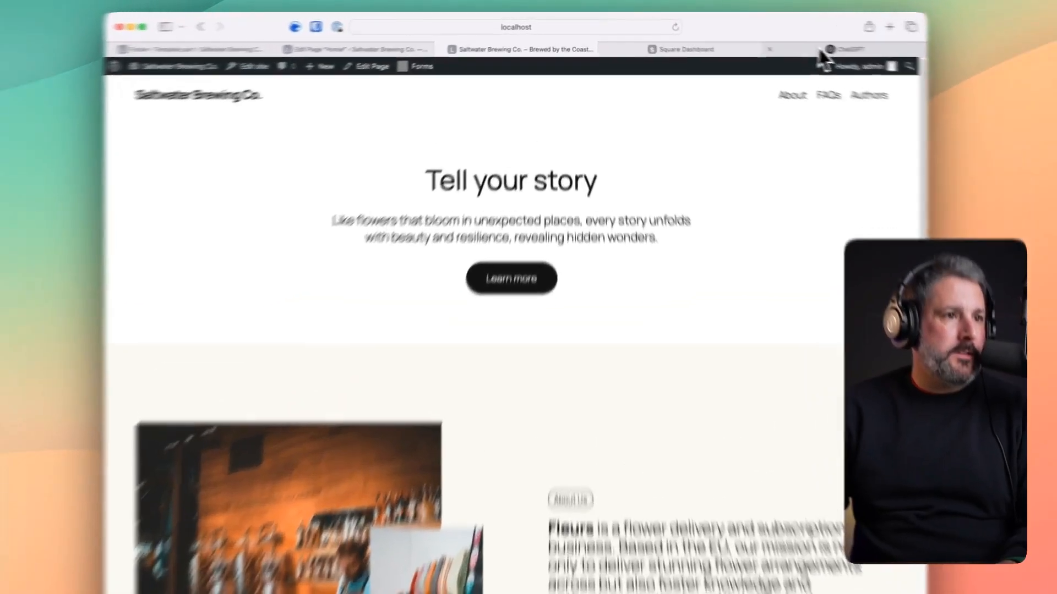
- Ask ChatGPT for a fun beer name and byline for the new release, then return to editing
left_click(791, 41)
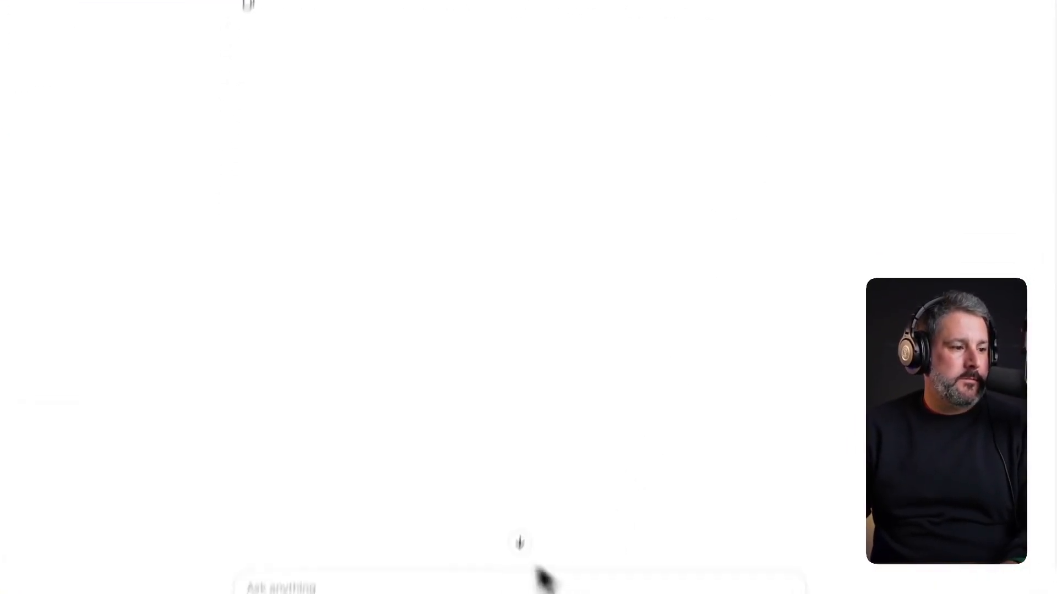
type("Come up with a fun beer name and byline announcing it's latest releast")
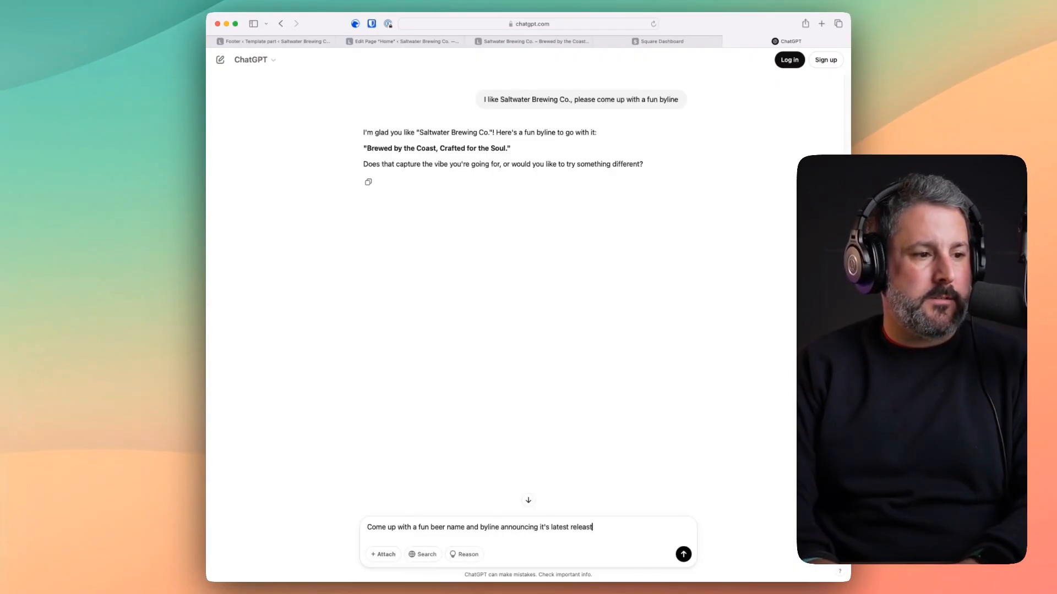
type("e")
key("Return")
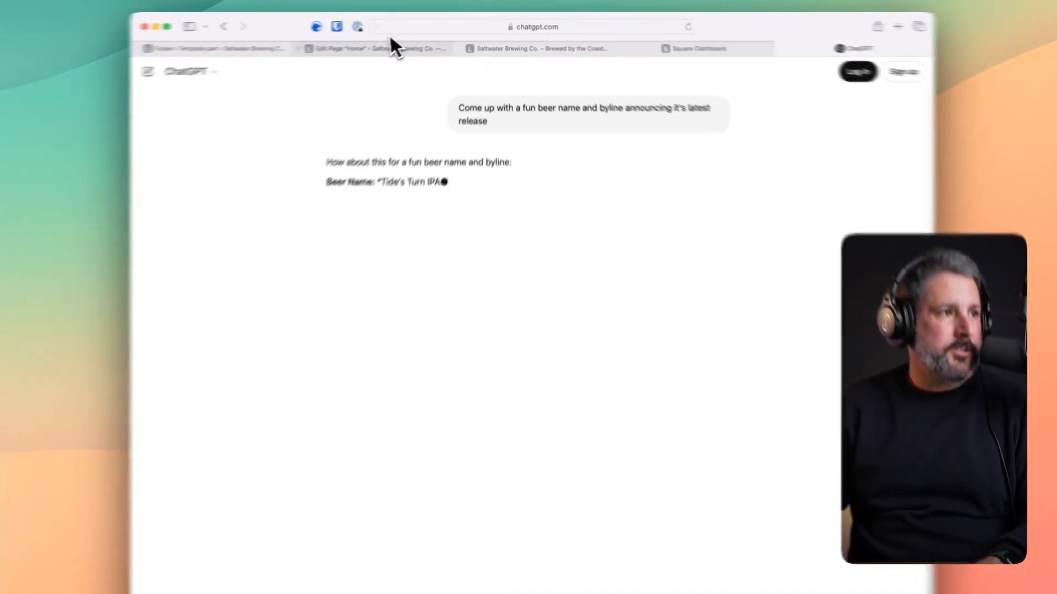
left_click(410, 41)
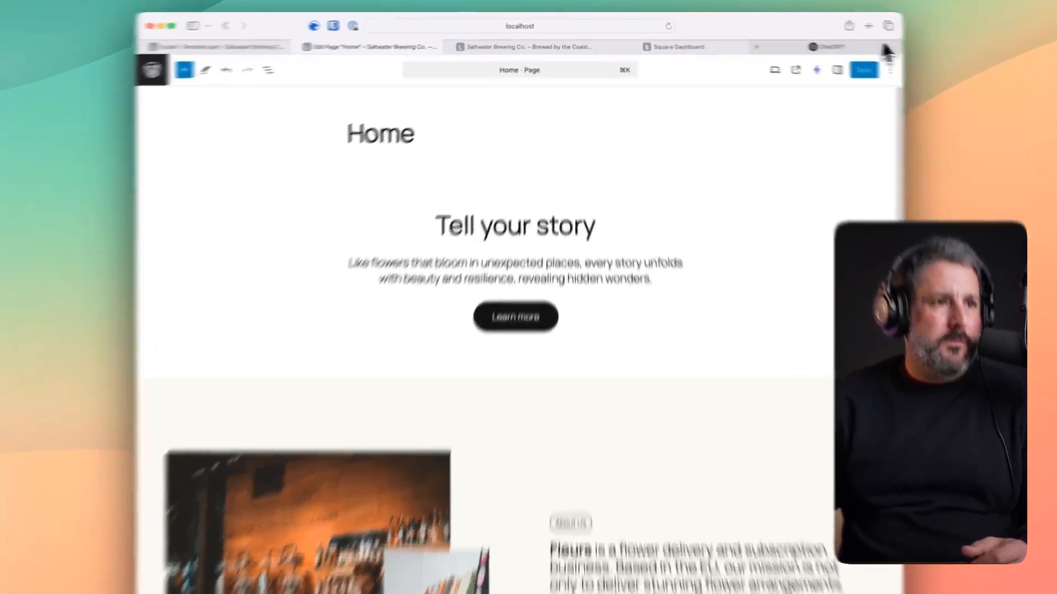
- Retitle the hero heading 'New Release: Tide's Turn IPA' using ChatGPT's suggested beer name
left_click(787, 41)
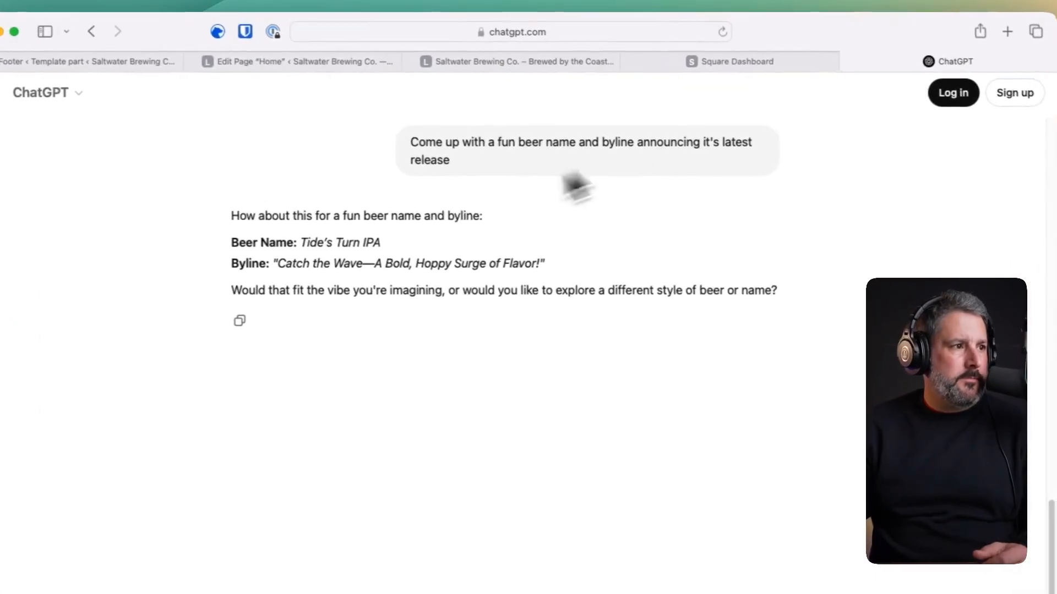
left_click_drag(331, 243, 426, 240)
key("super+c")
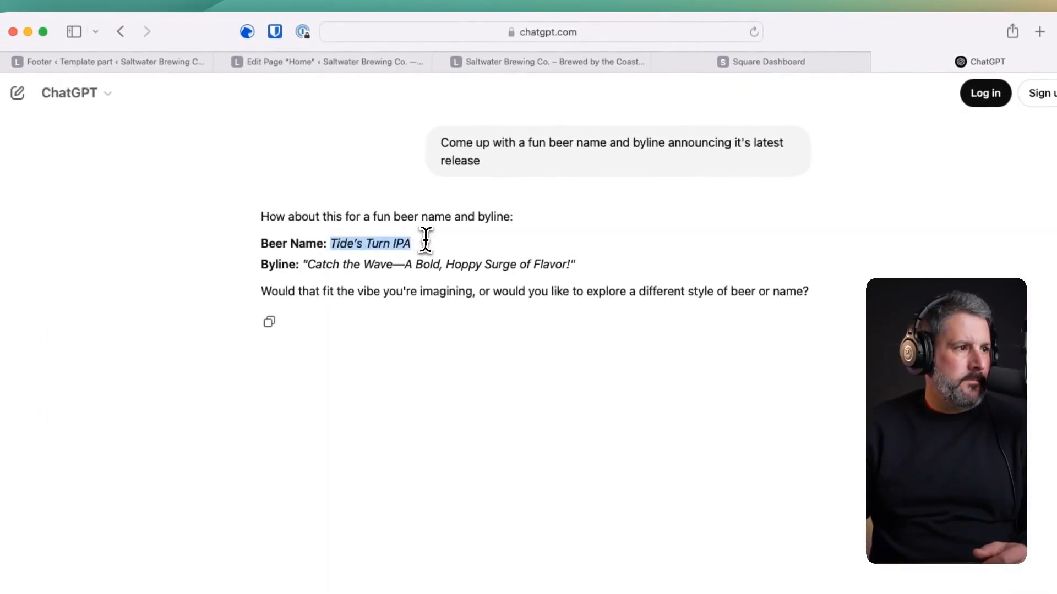
left_click(393, 64)
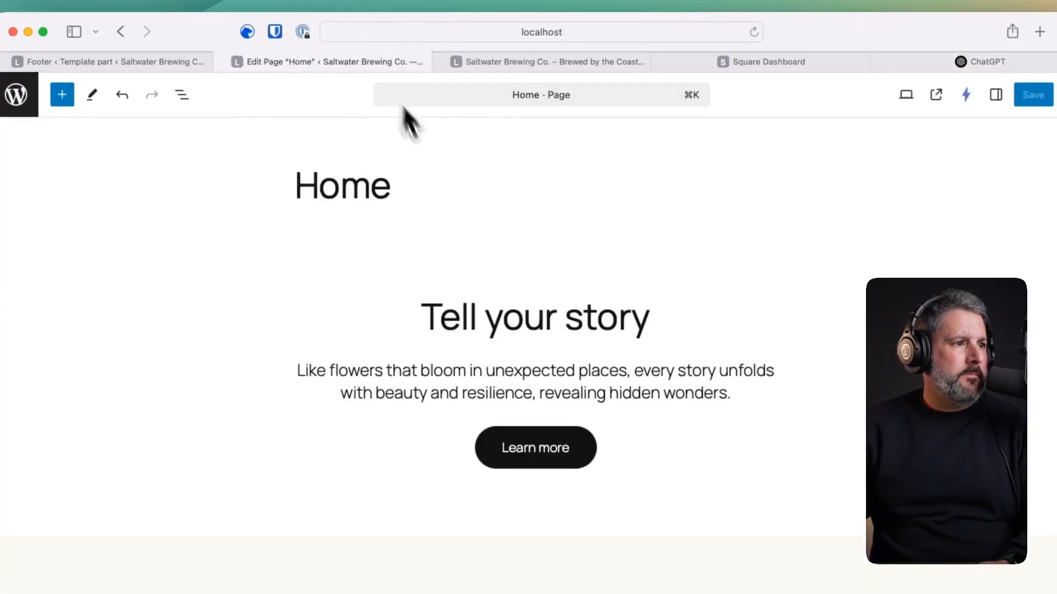
triple_click(465, 308)
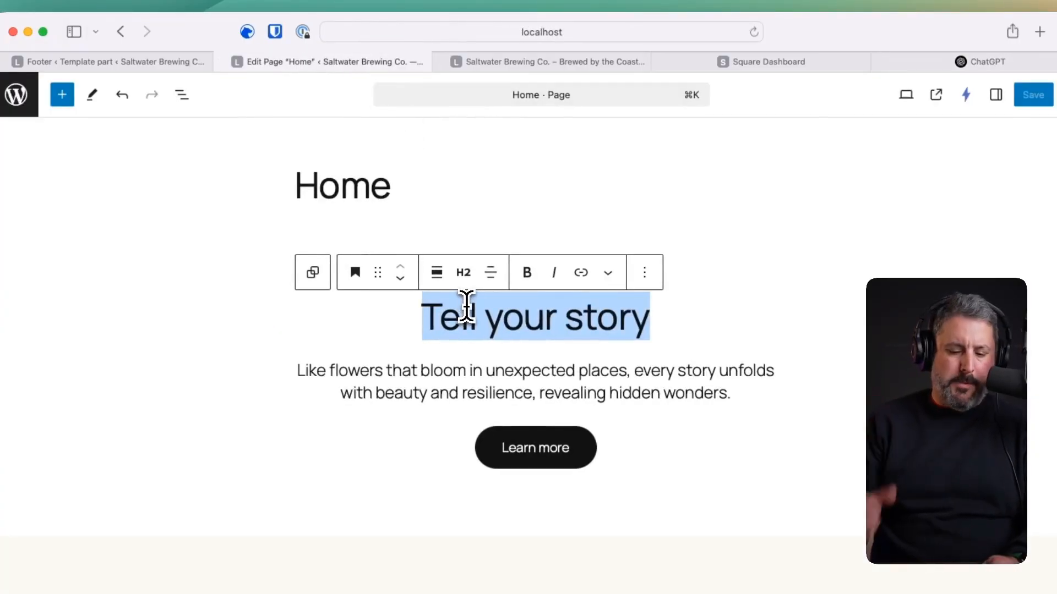
type("New Rele")
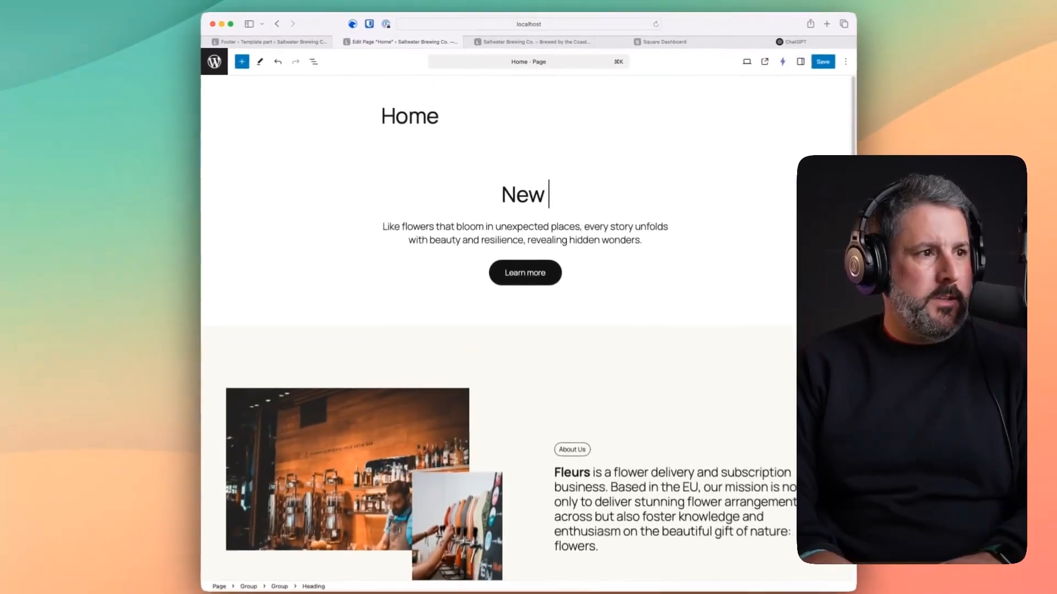
type("ase:")
key("super+v")
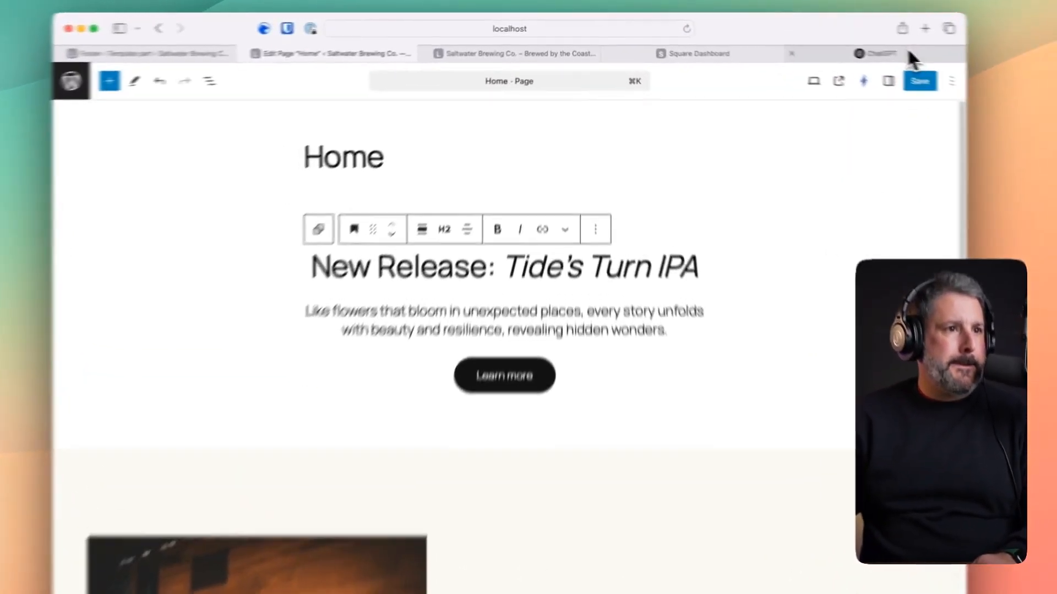
- Replace the hero's placeholder paragraph with the byline 'Catch the Wave—A Bold, Hoppy Surge of Flavor!'
left_click(803, 41)
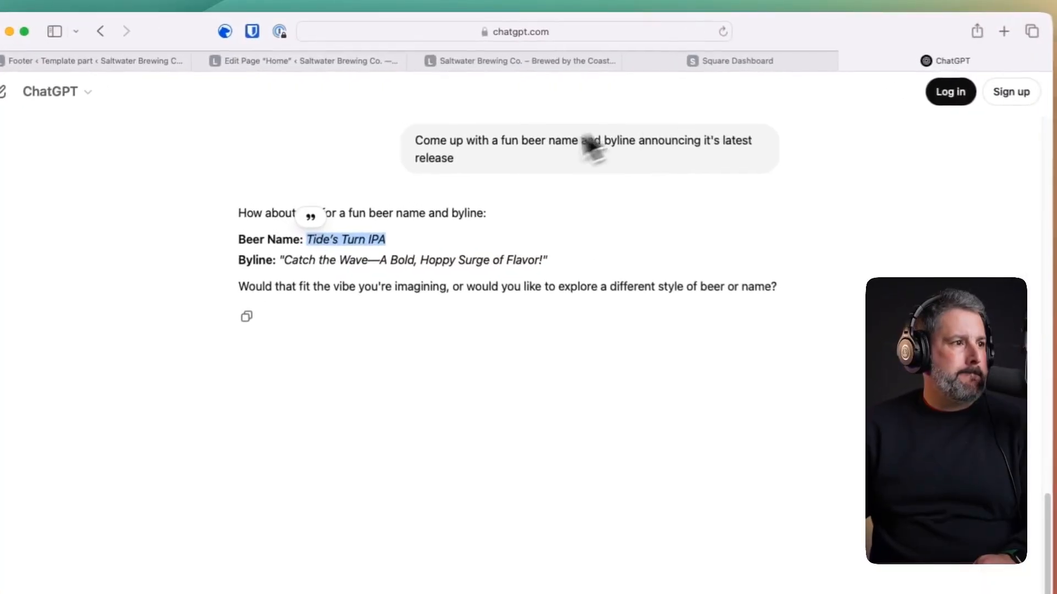
left_click_drag(303, 257, 514, 258)
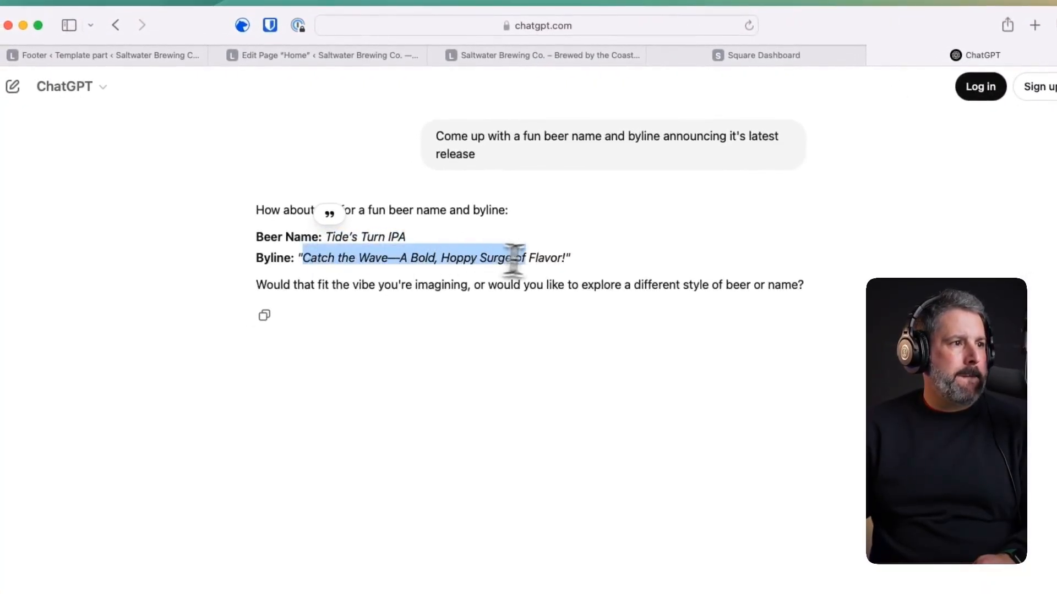
right_click(567, 256)
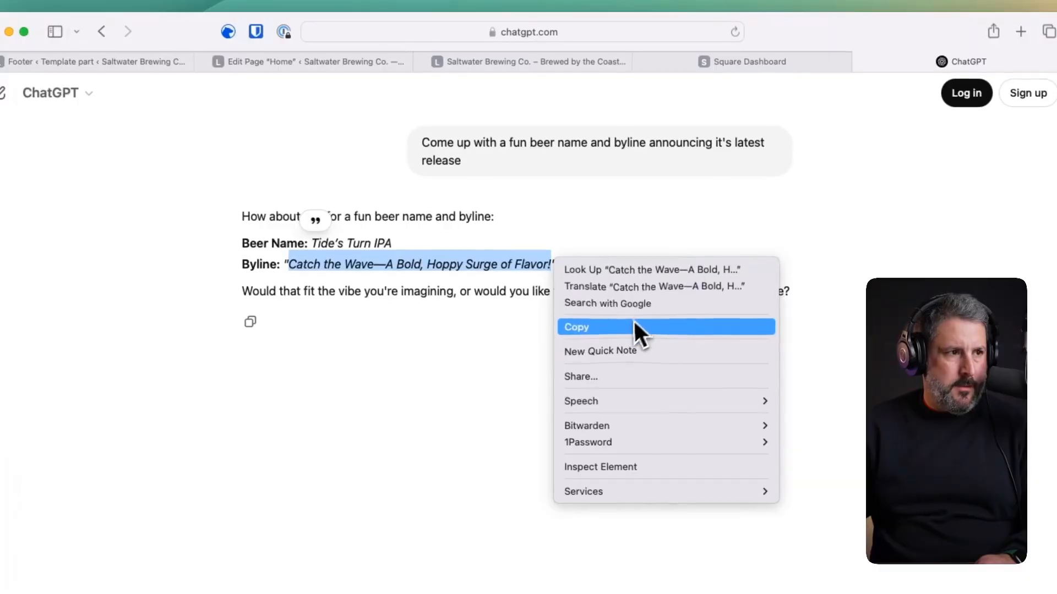
left_click(635, 318)
left_click(176, 61)
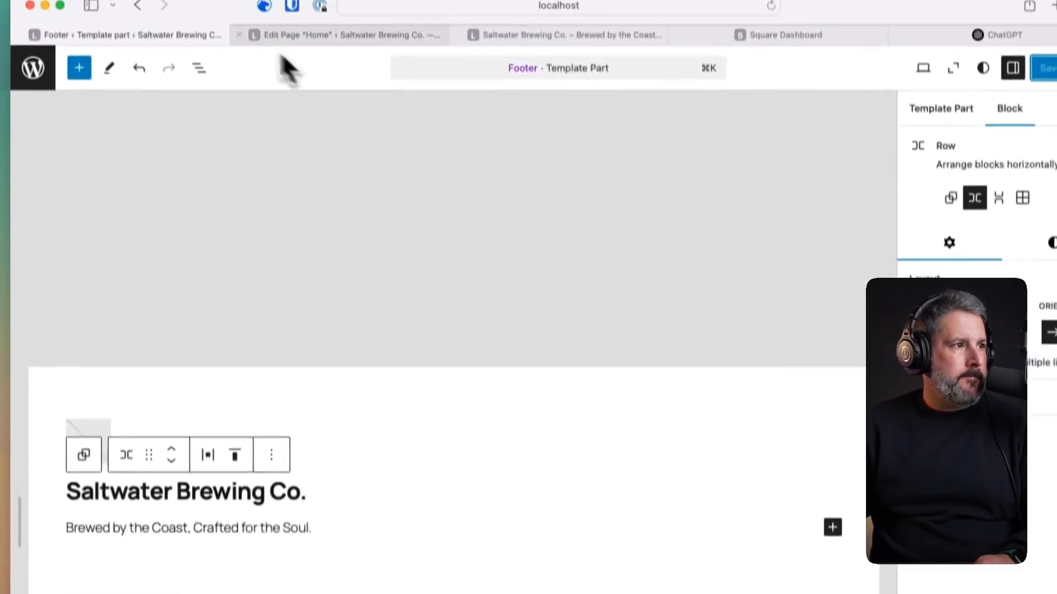
left_click(21, 61)
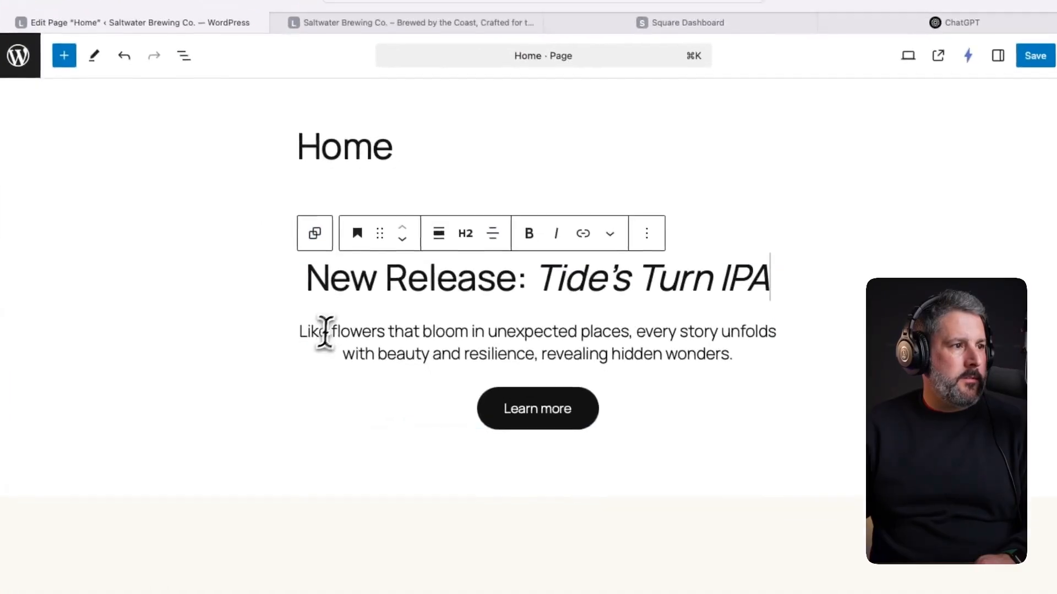
double_click(336, 370)
left_click_drag(297, 322, 666, 349)
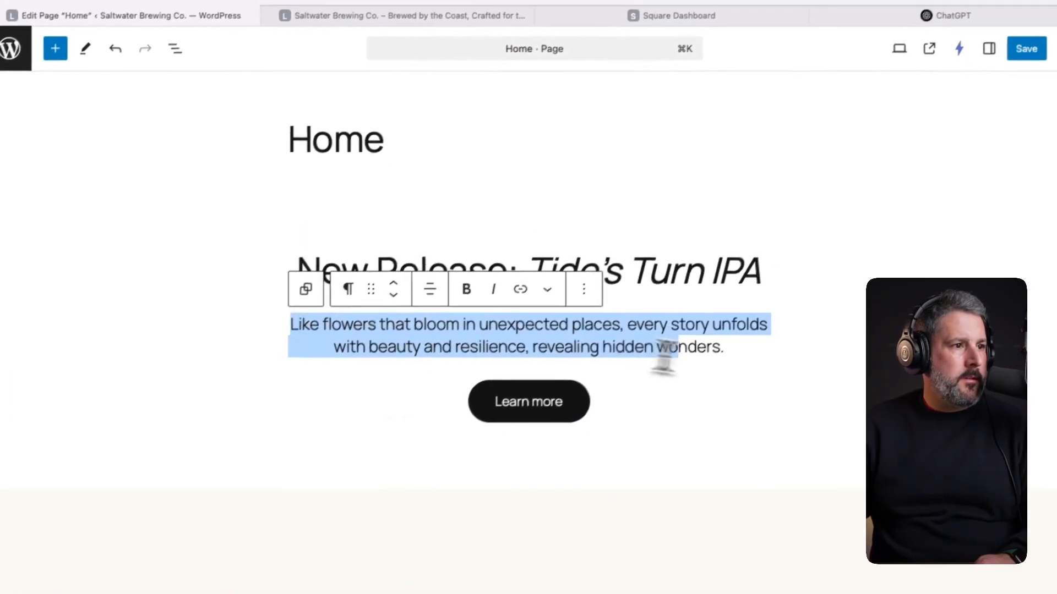
key("super+v")
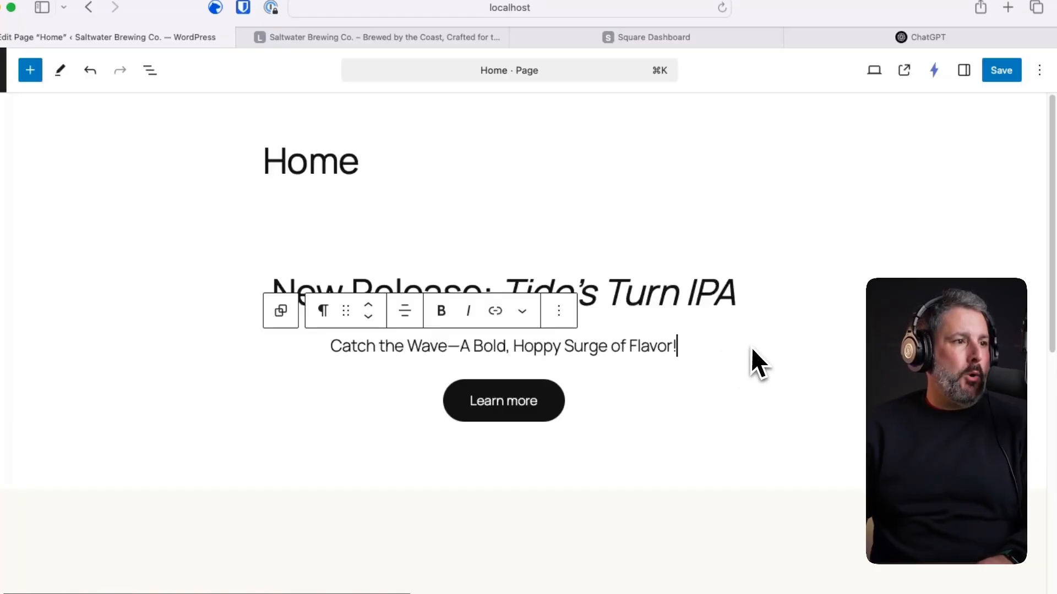
left_click(900, 36)
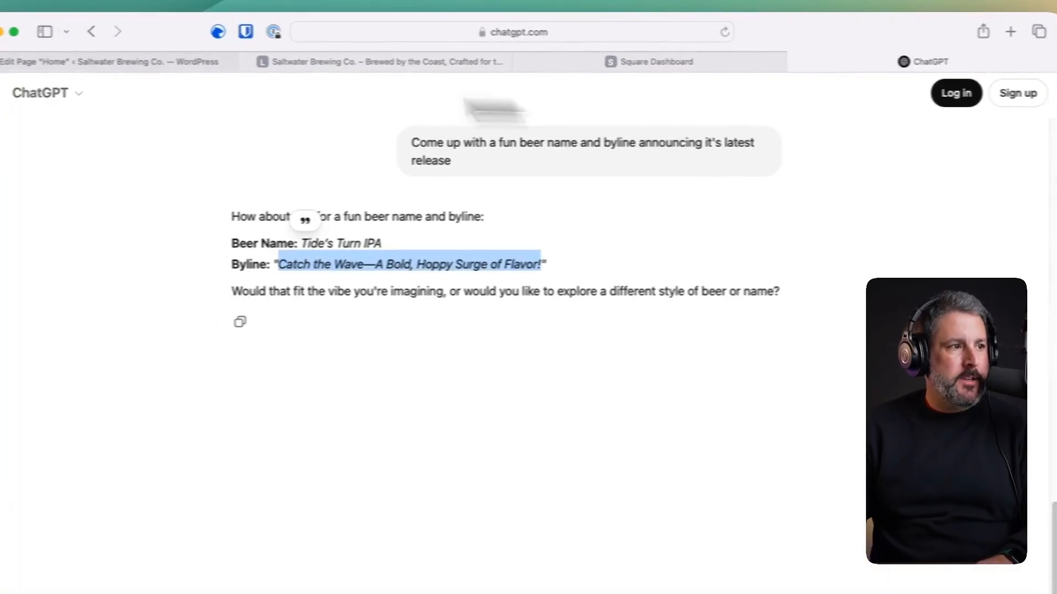
left_click(418, 61)
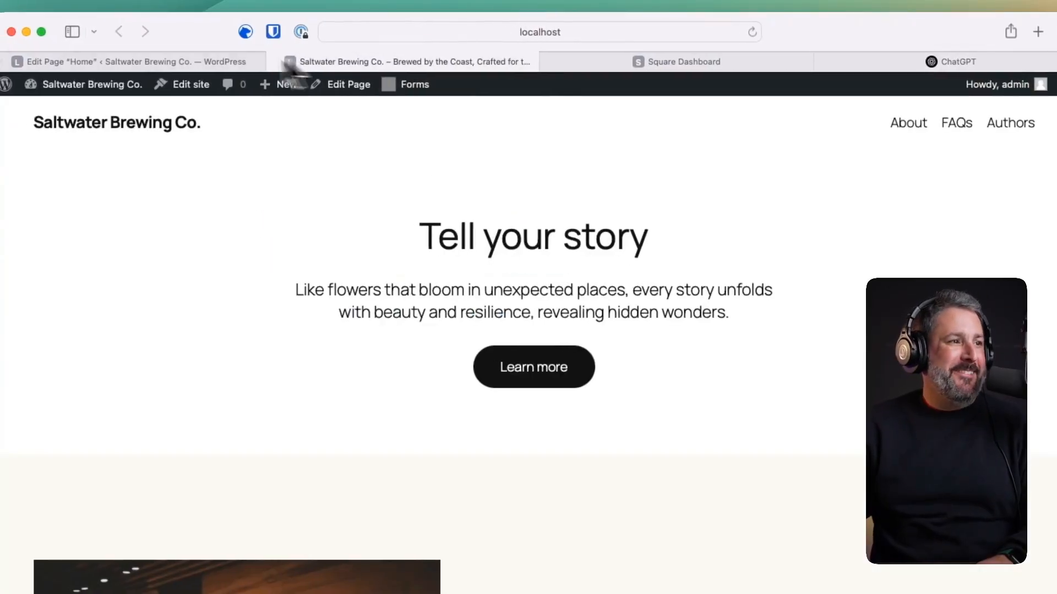
- Change the hero's Learn more button to 'Beer Club Members Get it first!' and save the page
left_click(185, 62)
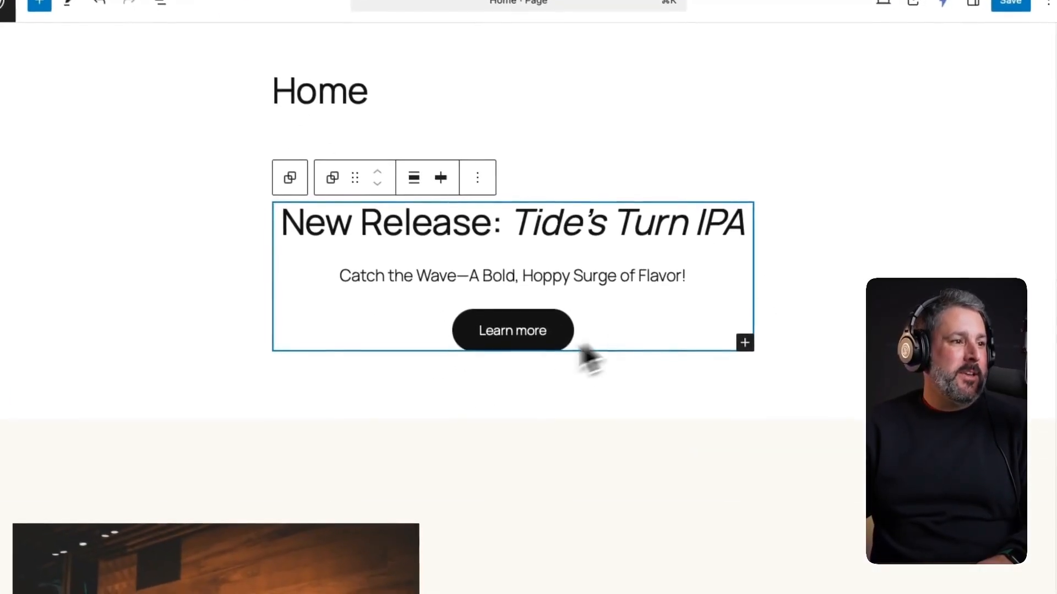
double_click(524, 345)
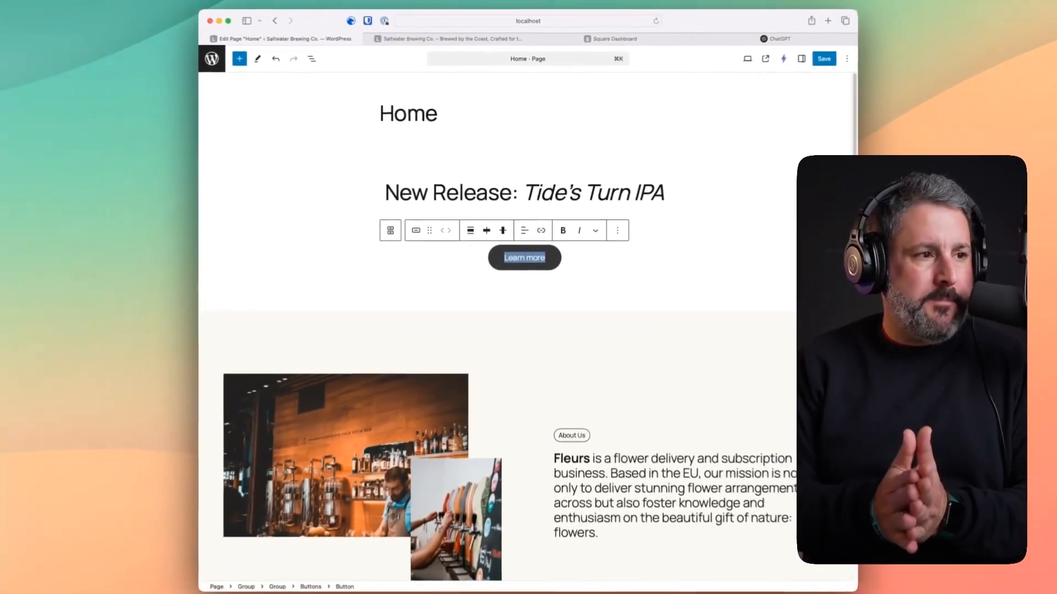
type("Beer")
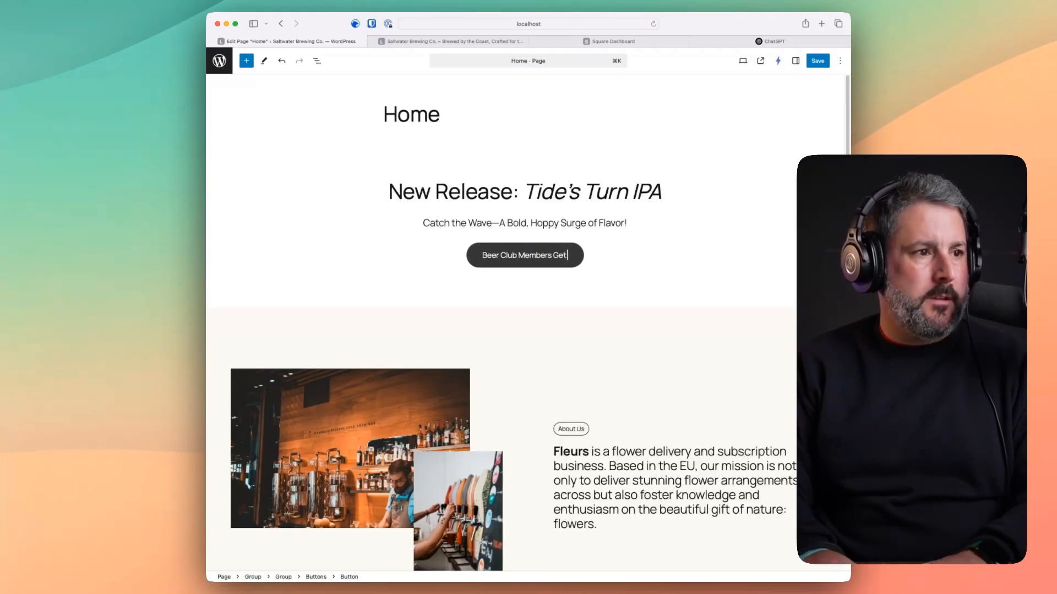
type(" Club Members Get it first!")
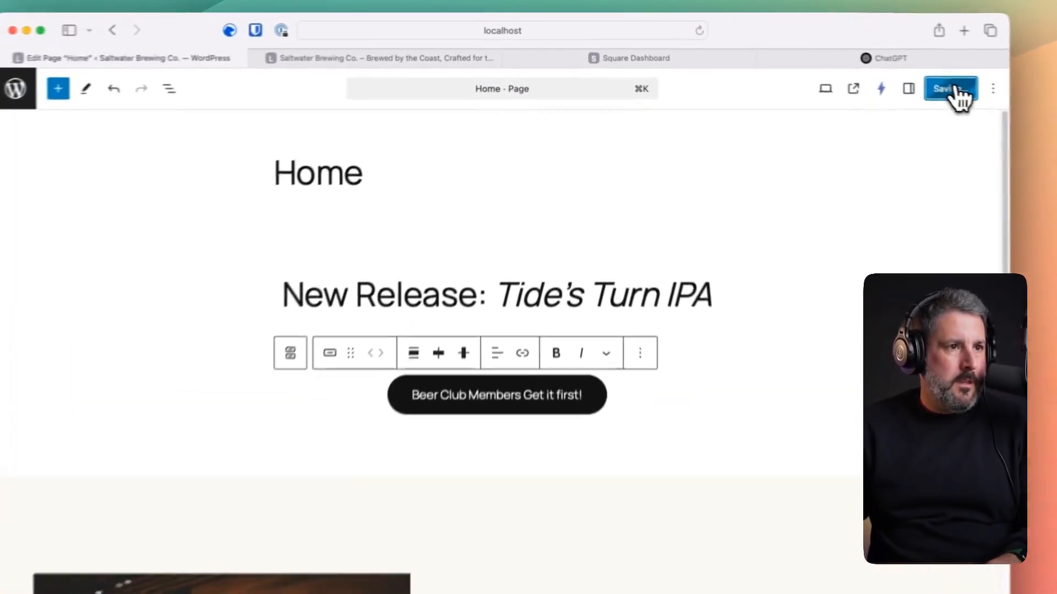
left_click(817, 62)
left_click(700, 253)
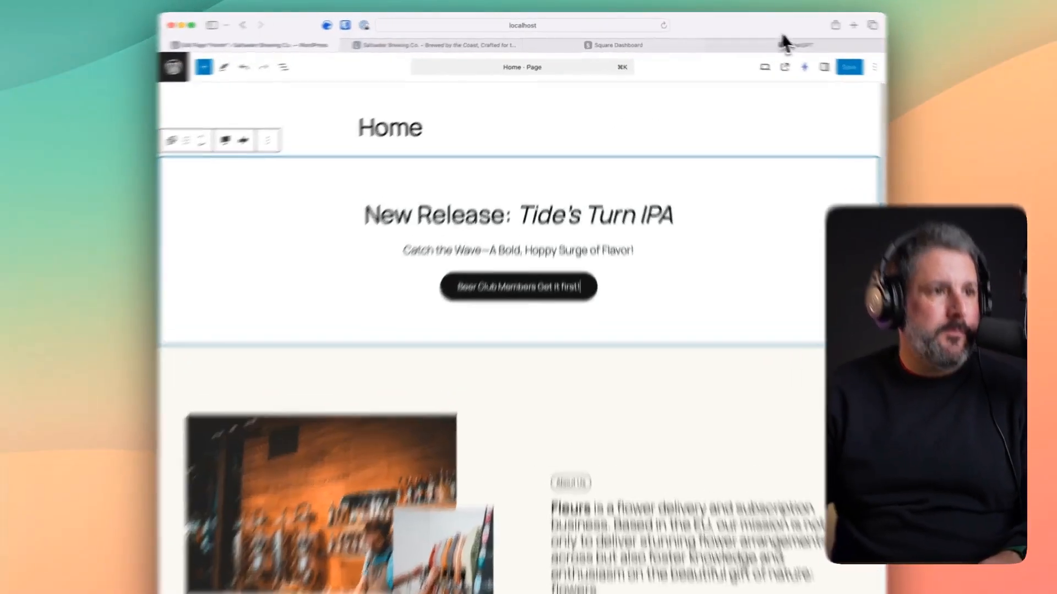
- Get a fun one-paragraph About Us from ChatGPT and paste it over the Fleurs paragraph
left_click(772, 41)
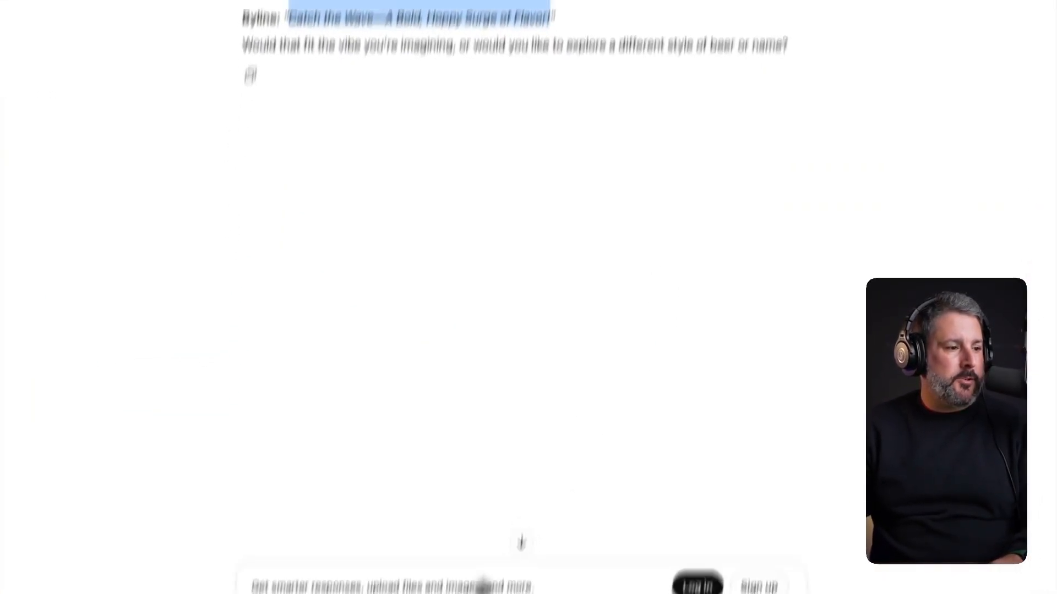
type("write a fun 1 paragrap")
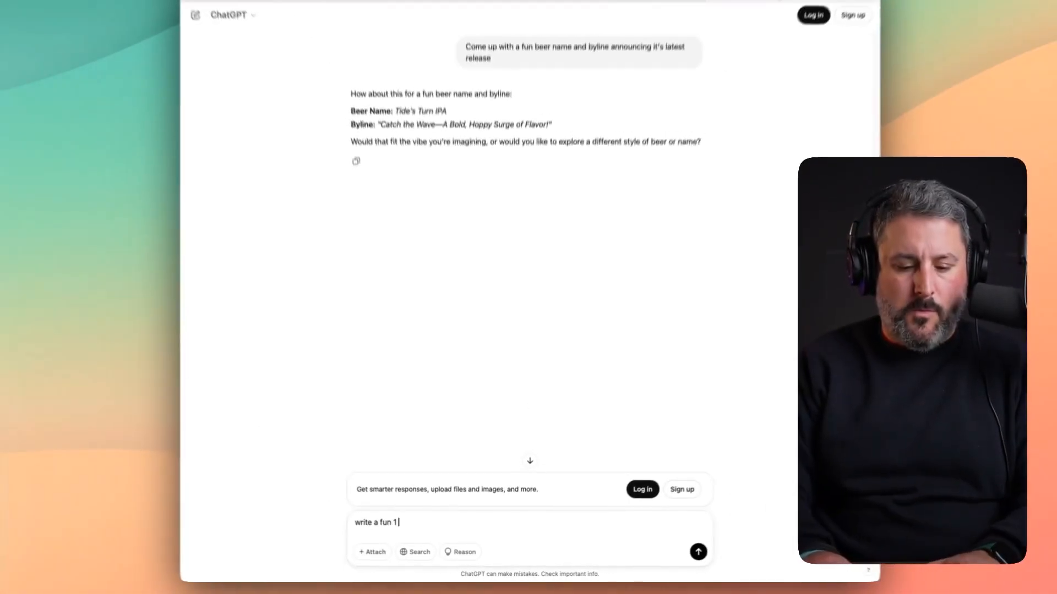
type("h about us")
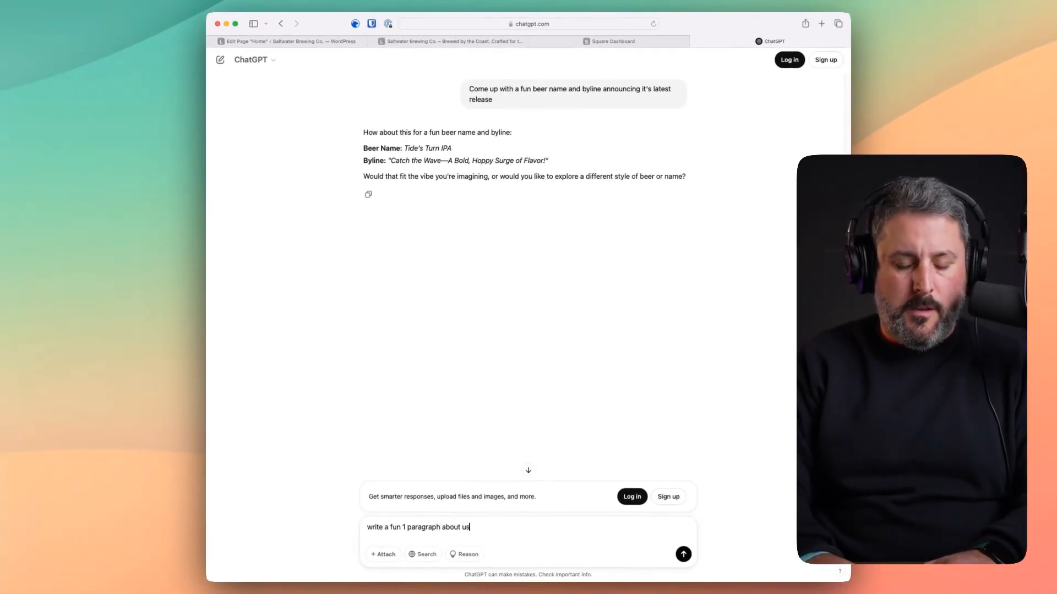
type(" section")
key("Return")
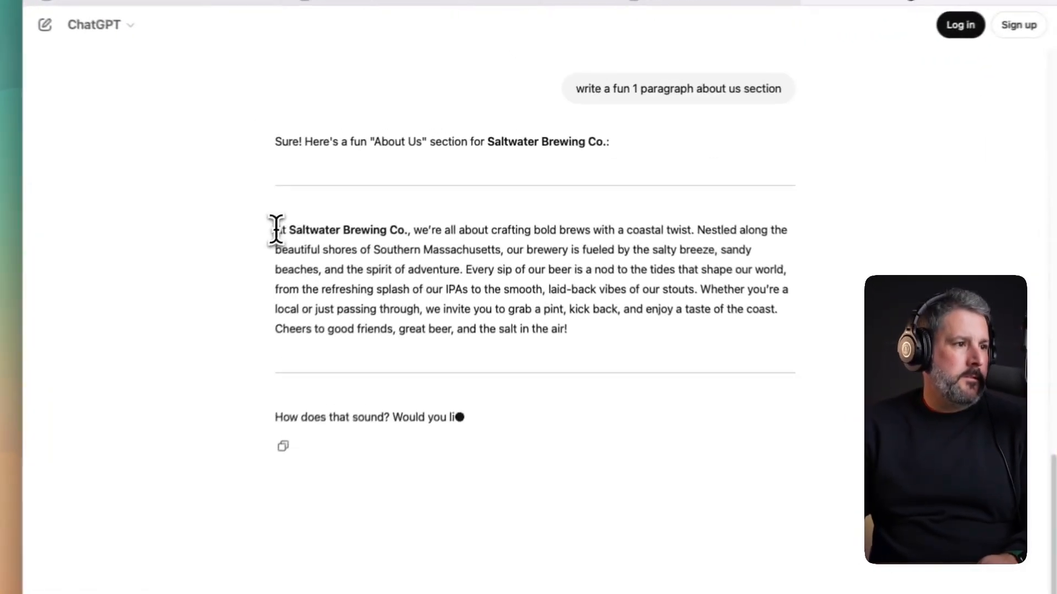
left_click_drag(363, 188, 586, 243)
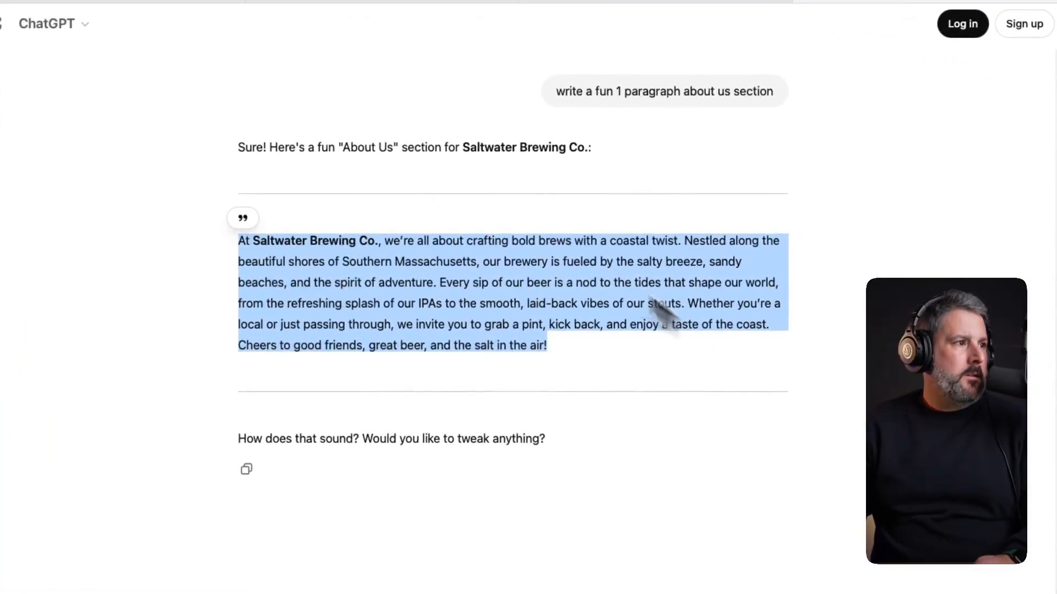
left_click(159, 53)
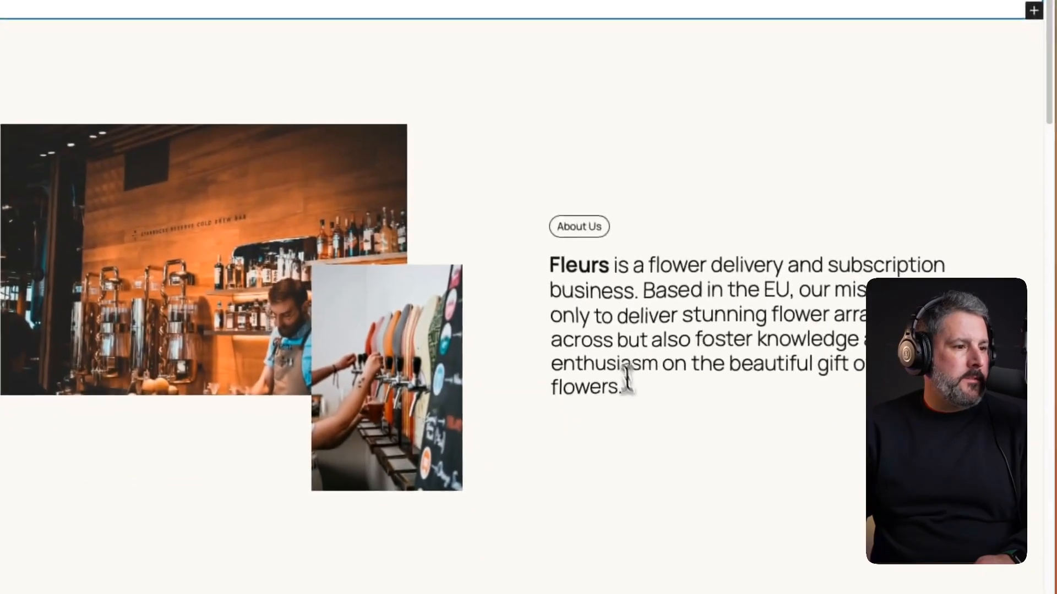
left_click_drag(624, 380, 567, 297)
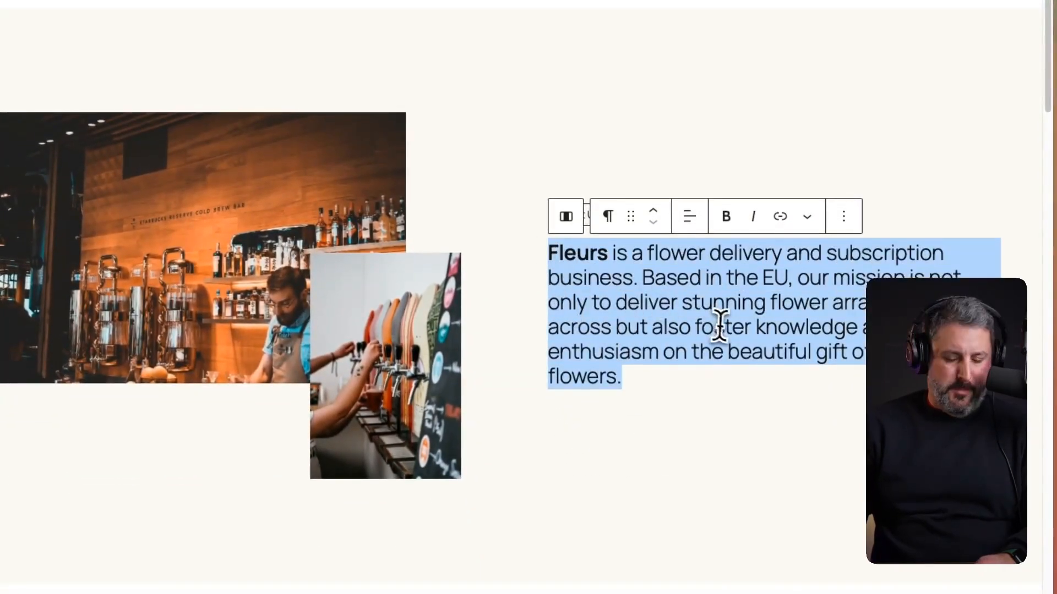
type("At Saltwater Brewing Co., we’re all about crafting bold brews with a coastal twist. Nestled along the beautiful shores of Southern Massachusetts, our brewery is fueled by the salty breeze, sandy beaches, and the spirit of adventure. Every sip of our beer is a nod to the tides that shape our world, from the refreshing splash of our IPAs to the smooth, laid-back vibes of our stouts. Whether you’re a local or just passing through, we invite you to grab a pint, kick back, and enjoy a taste of the coast. Here’s to good friends, great beer, and the salty sea air!")
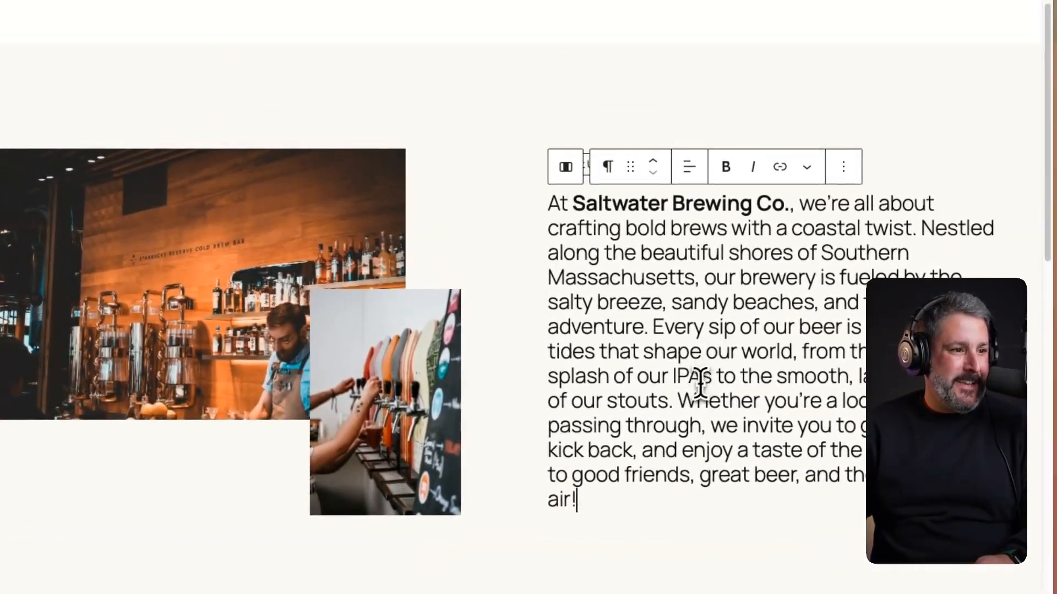
- Delete the text from 'Whether' onward and split the paragraph before 'Every sip'
left_click(670, 320)
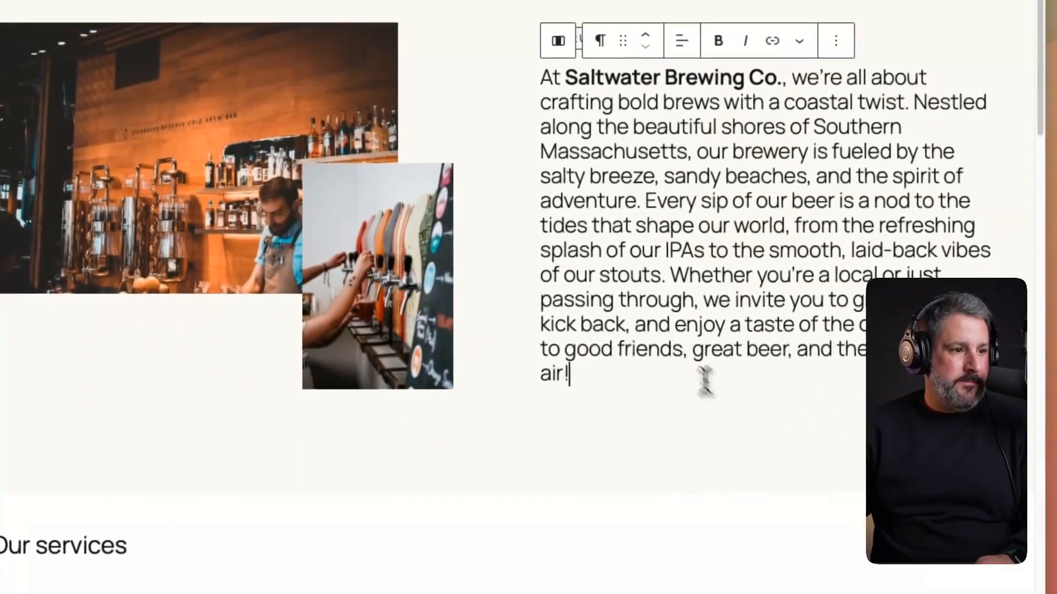
left_click_drag(711, 506, 682, 406)
key("BackSpace")
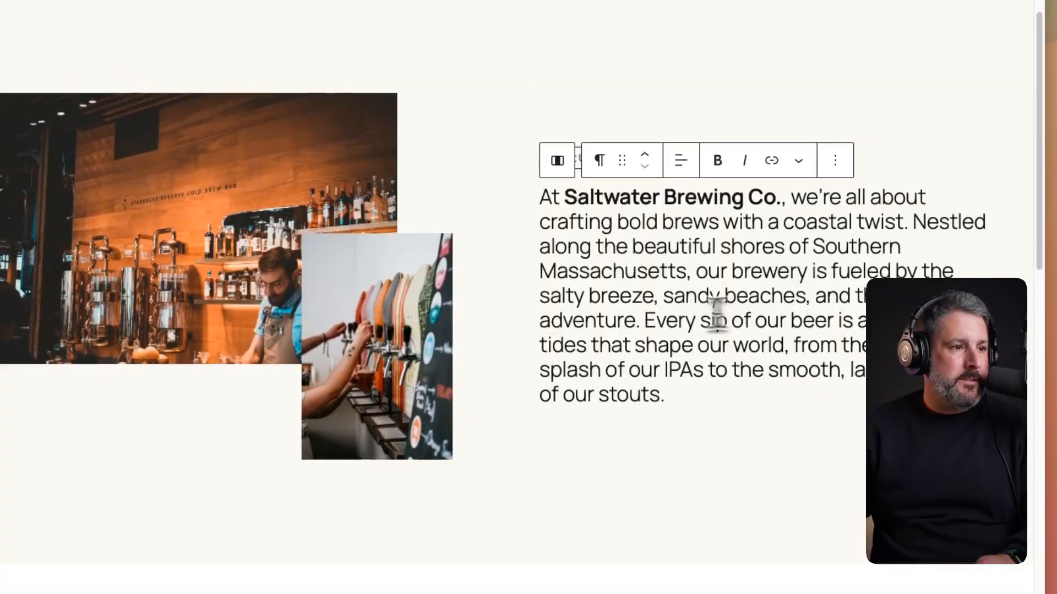
left_click(648, 321)
key("Return")
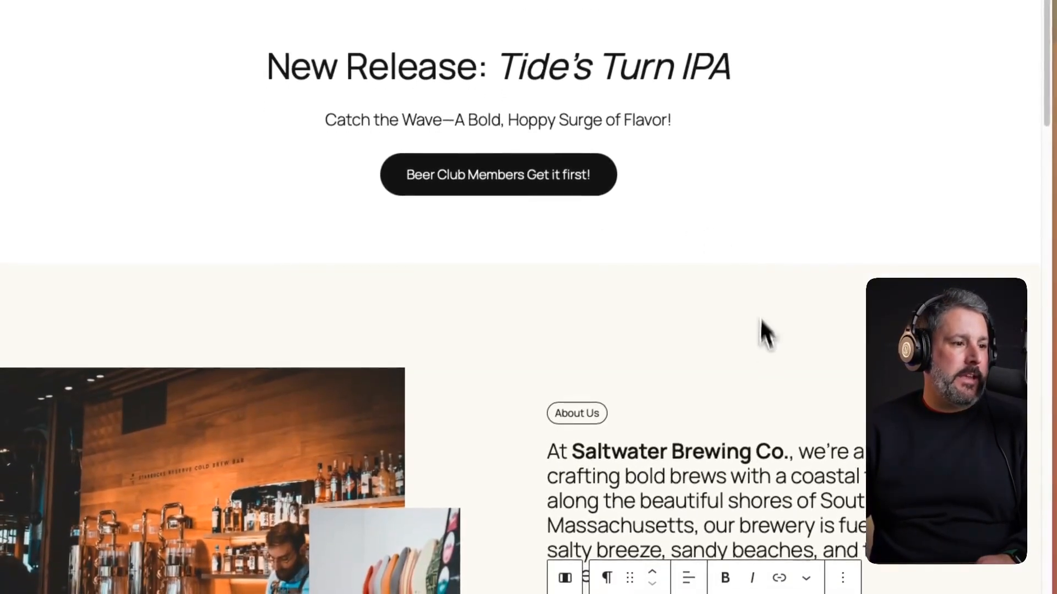
left_click(558, 413)
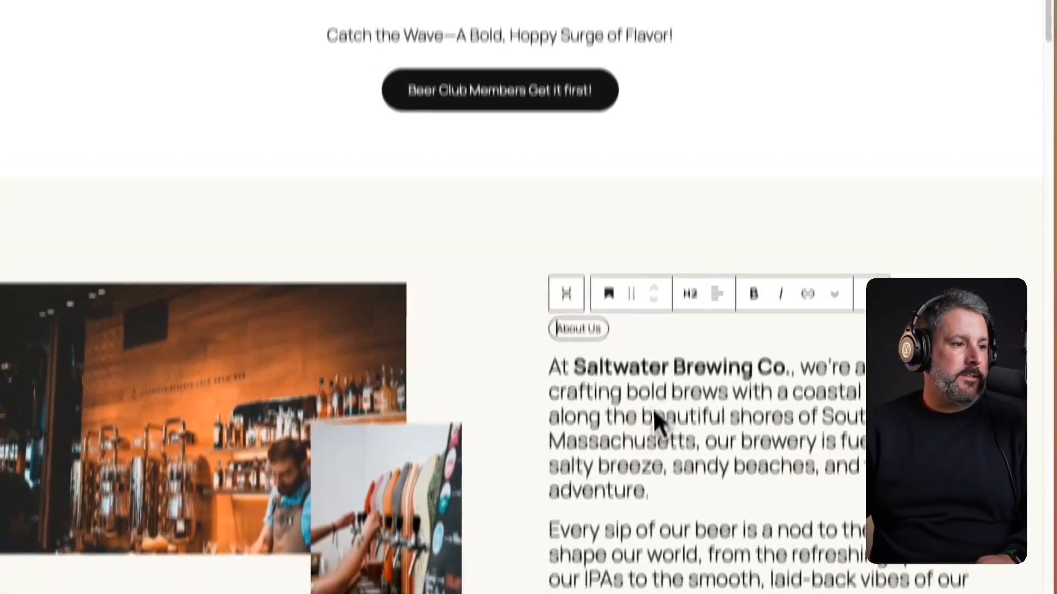
- Retitle the Our services heading to 'What we offer'
scroll(787, 445, "down", 5)
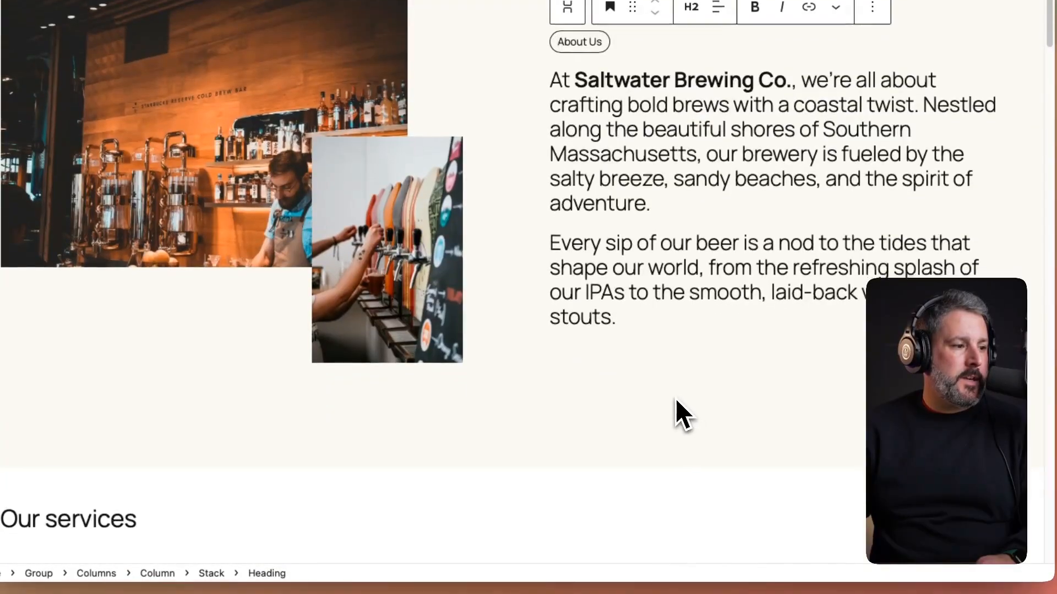
scroll(675, 398, "down", 5)
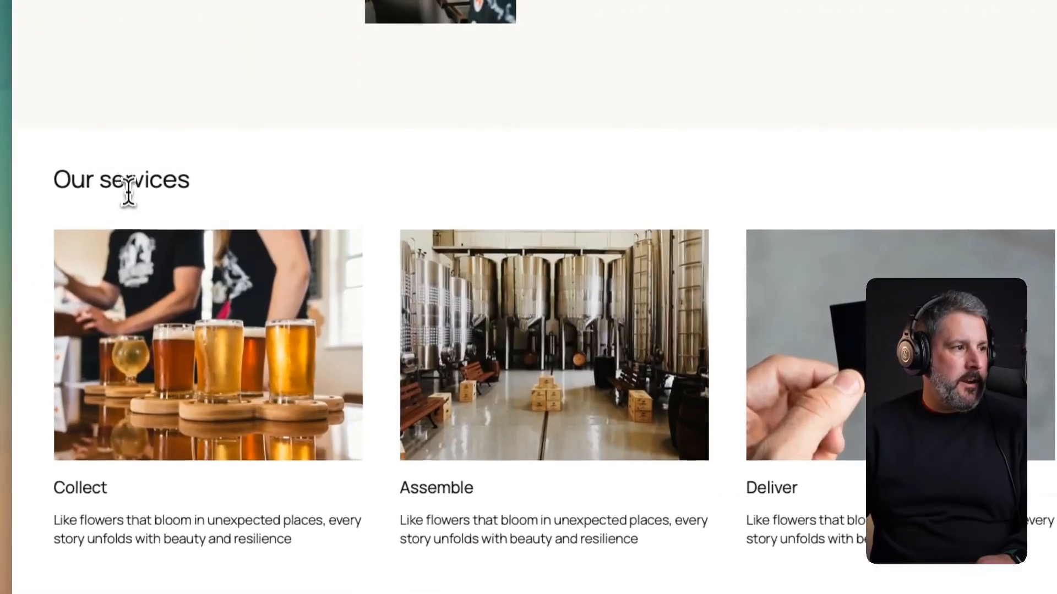
triple_click(128, 192)
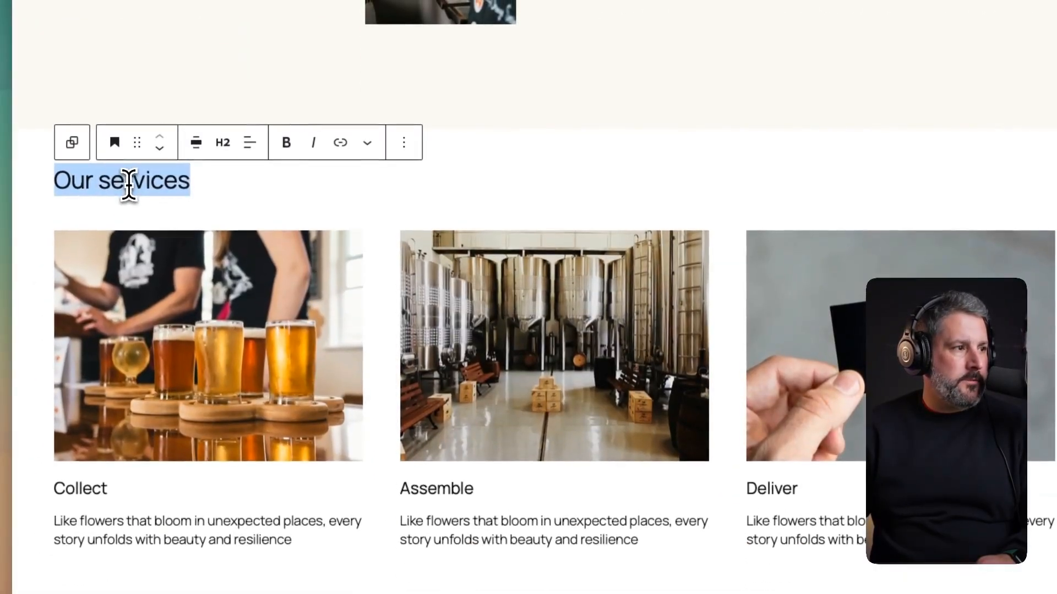
type("What we offer")
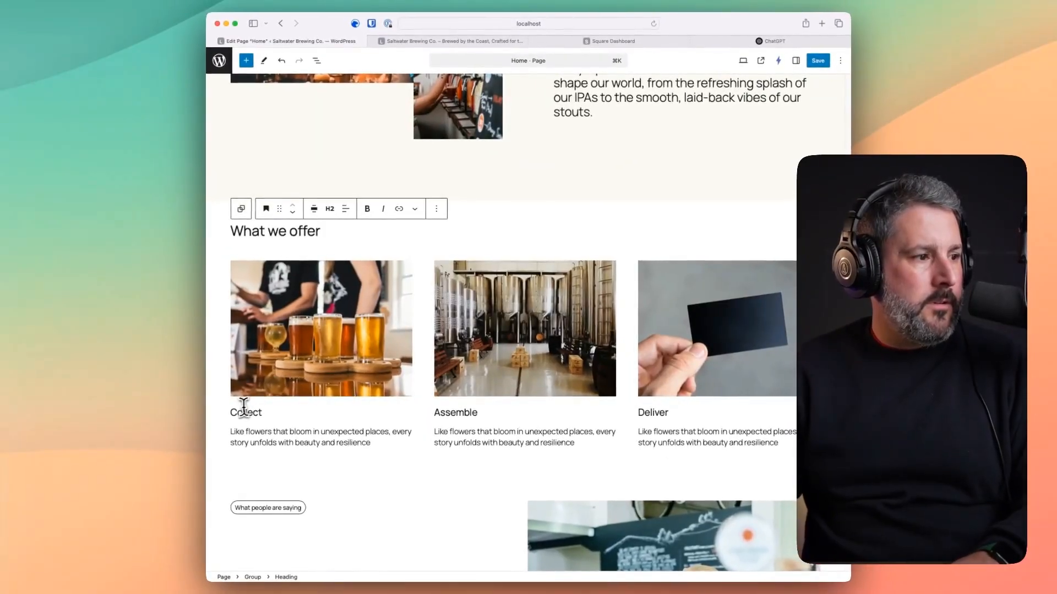
- Rename the Collect, Assemble and Deliver column headings to Beer, Tours and Beer Club
double_click(242, 412)
type("Bee")
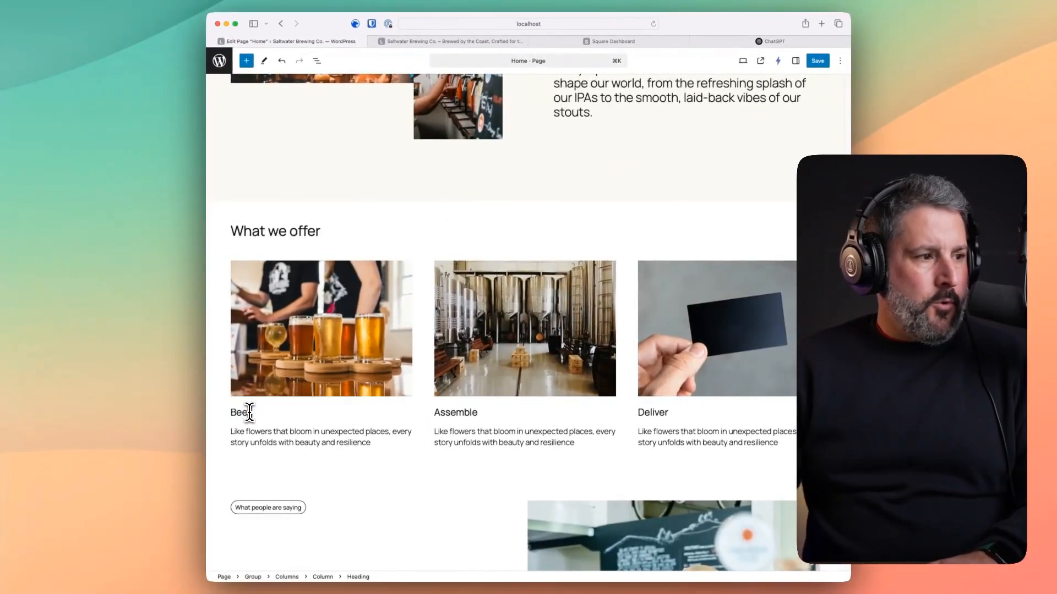
type("r")
left_click(455, 410)
double_click(455, 413)
type("T")
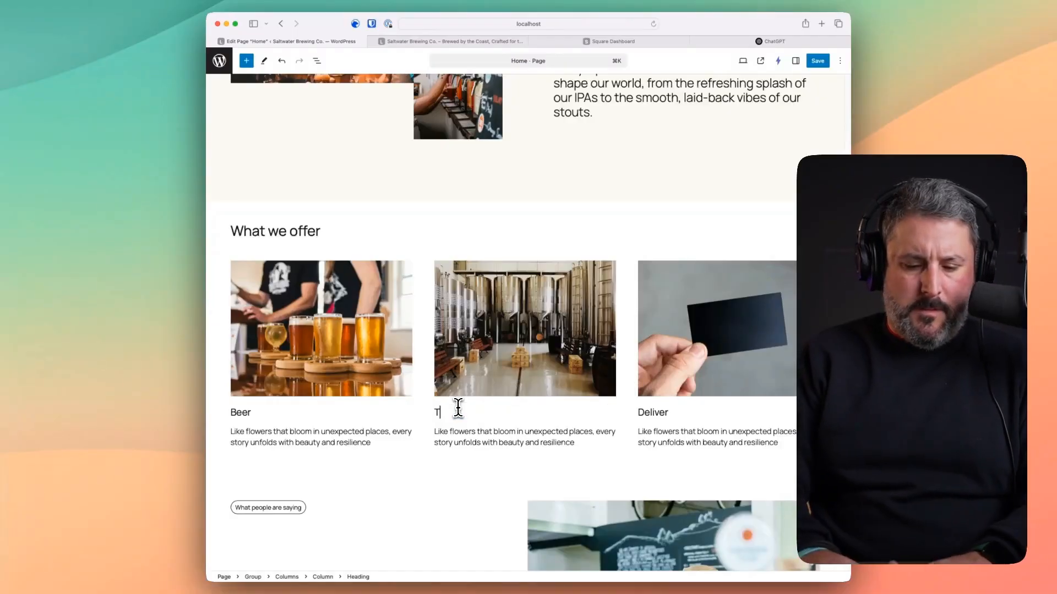
left_click(650, 413)
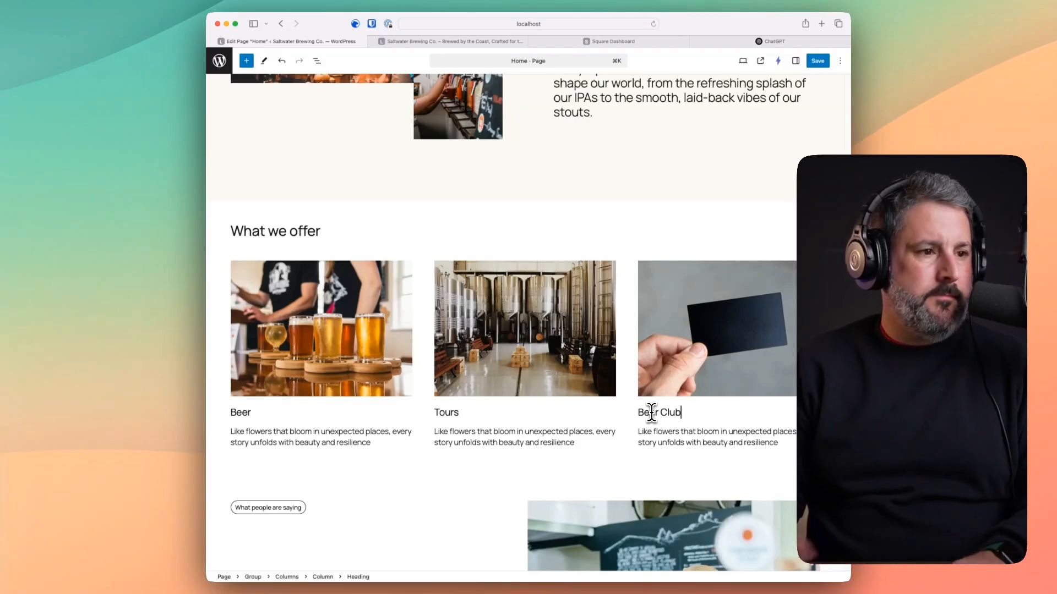
left_click(770, 42)
left_click(488, 372)
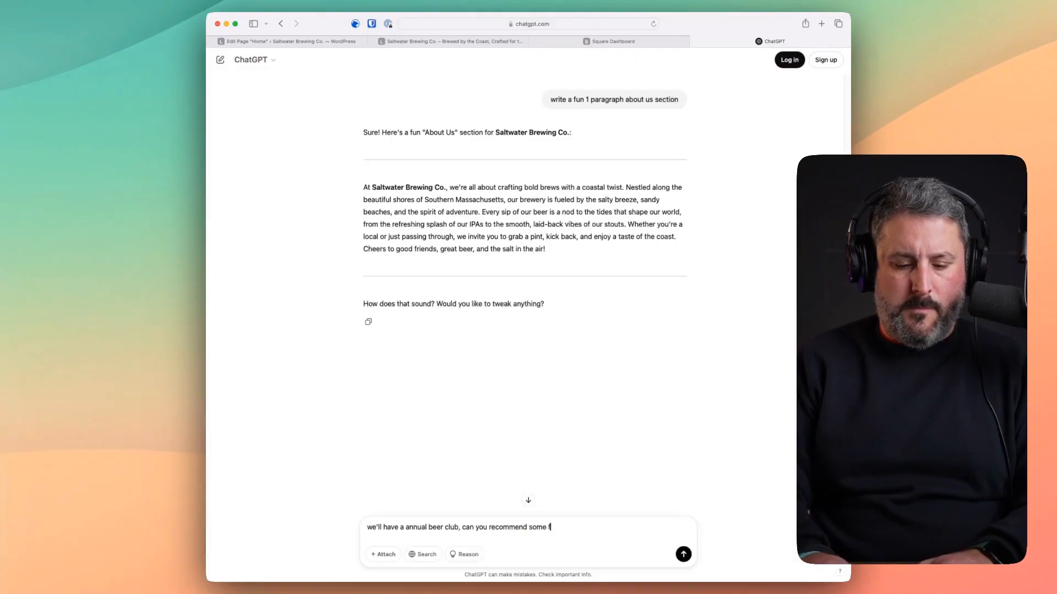
- Get beer-club name ideas from ChatGPT and replace the Beer Club heading with 'The Brew Crew'
type("it")
key("Return")
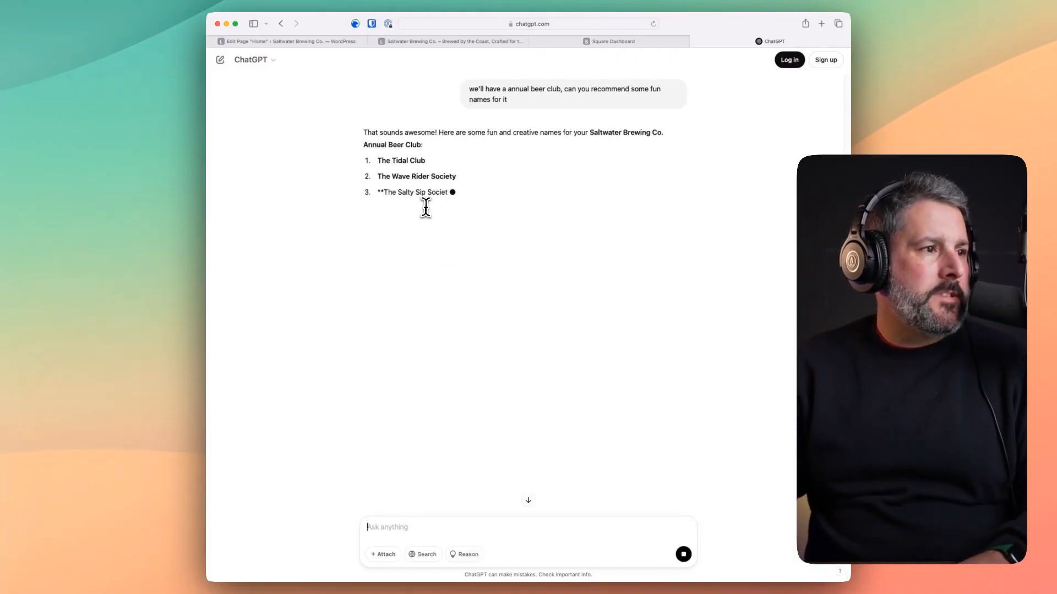
left_click_drag(440, 204, 380, 210)
key("ctrl+c")
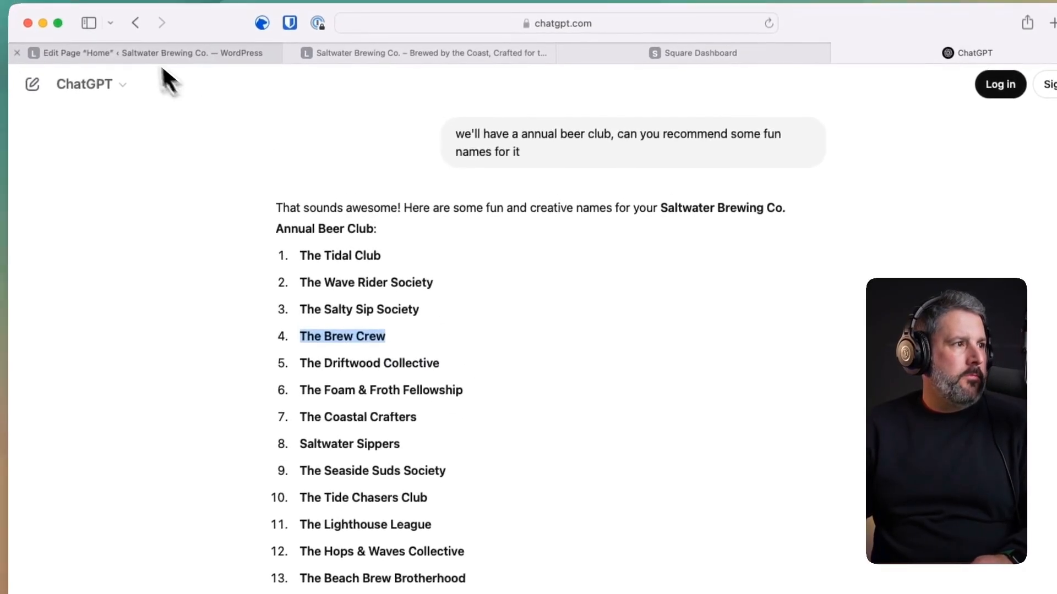
left_click(160, 55)
triple_click(730, 392)
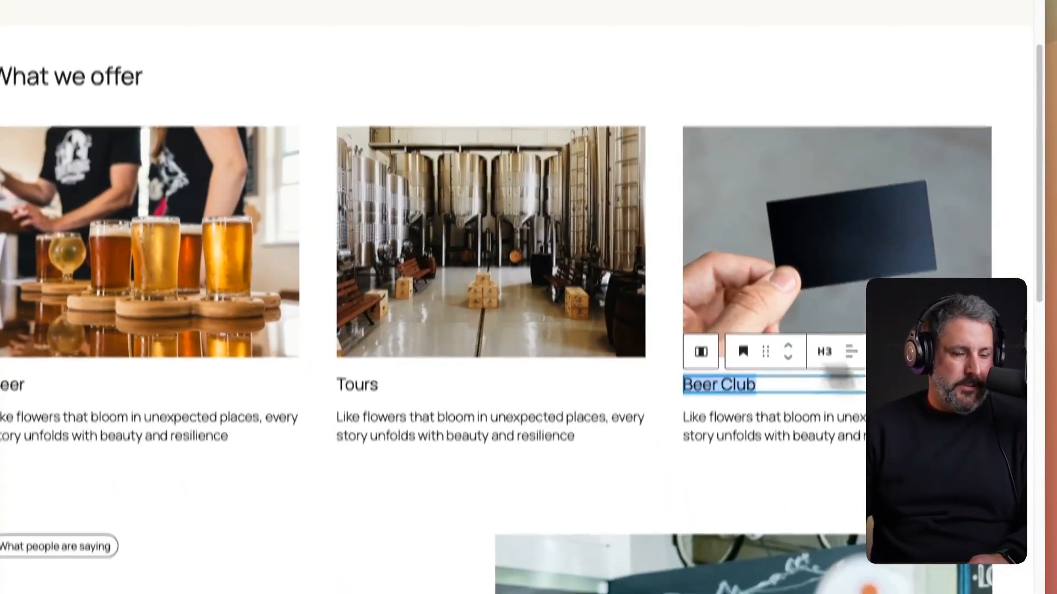
key("ctrl+v")
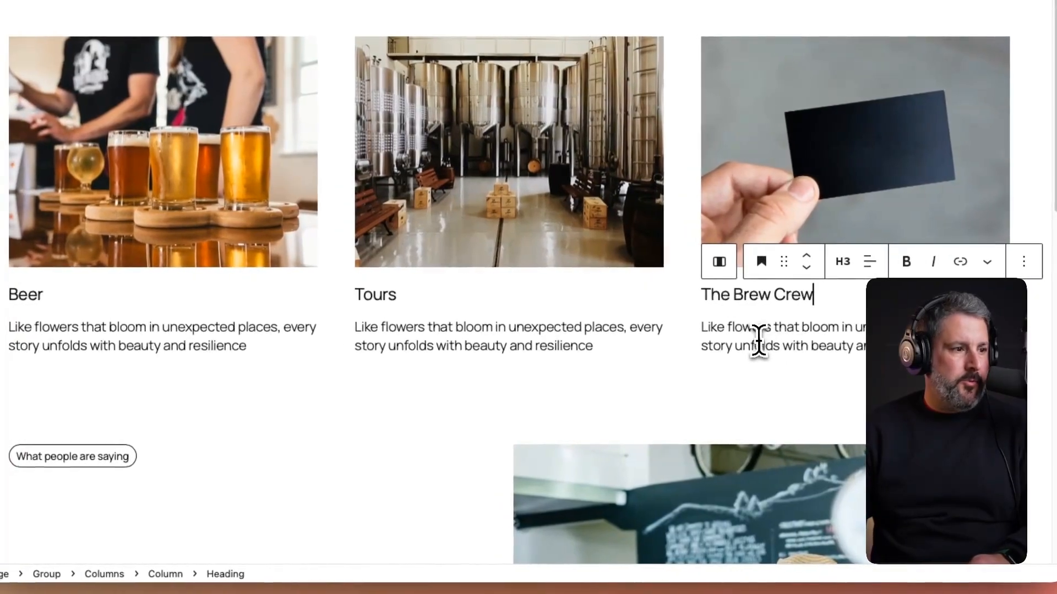
- Clear the placeholder descriptions under The Brew Crew, Tours and Beer cards
left_click_drag(711, 339, 746, 346)
triple_click(767, 335)
type("\\")
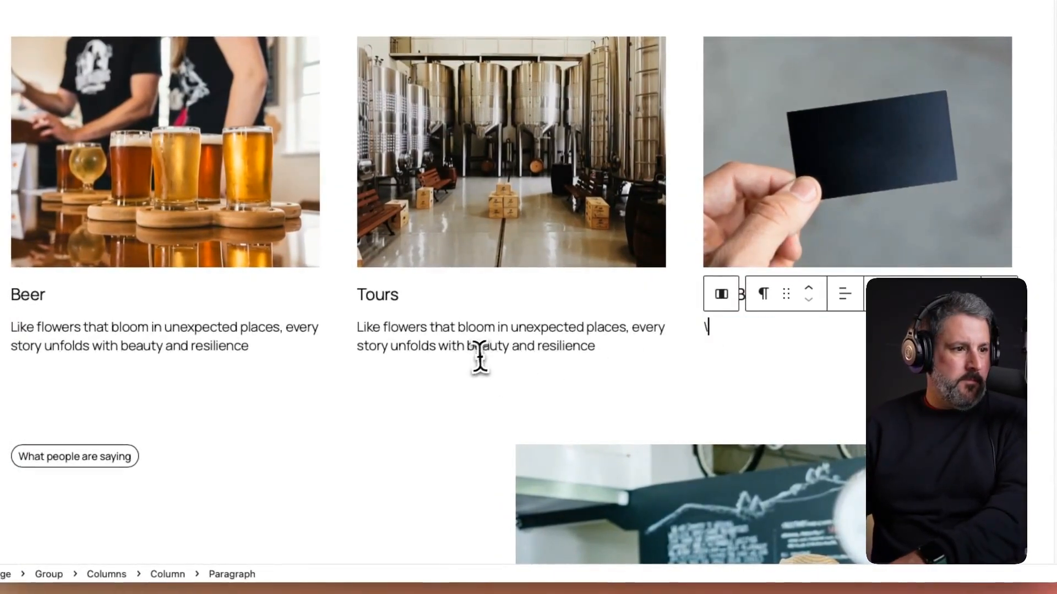
key("BackSpace")
triple_click(498, 350)
key("BackSpace")
triple_click(266, 343)
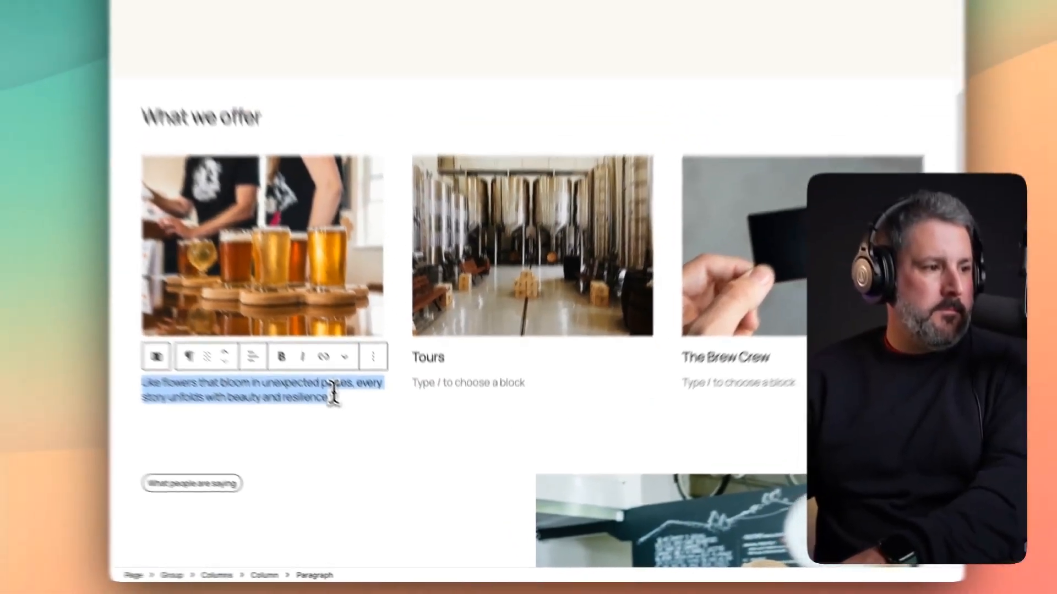
key("BackSpace")
left_click(492, 383)
scroll(484, 408, "down", 5)
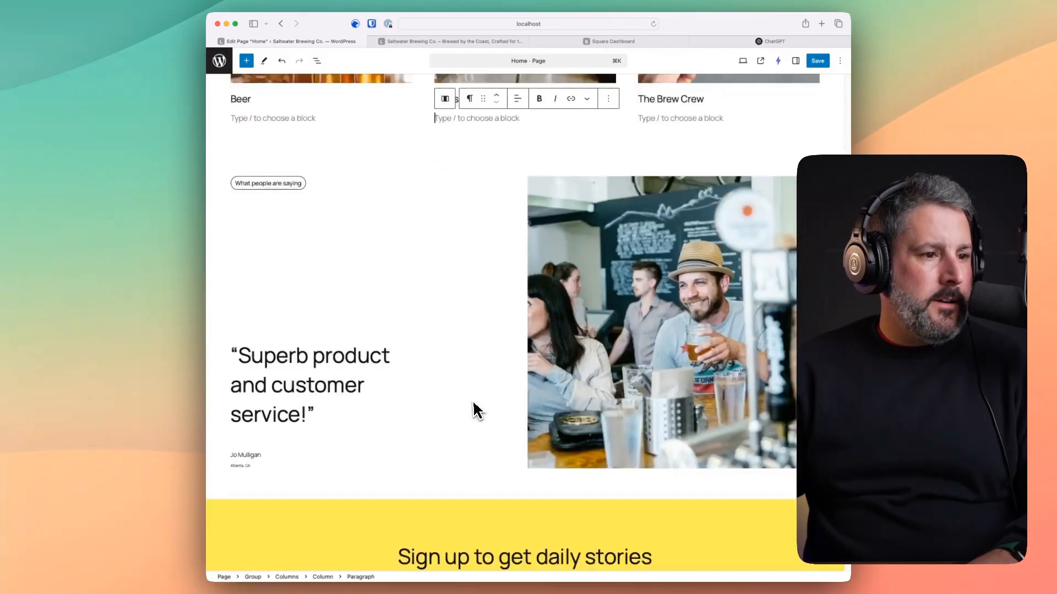
left_click(675, 342)
left_click(785, 43)
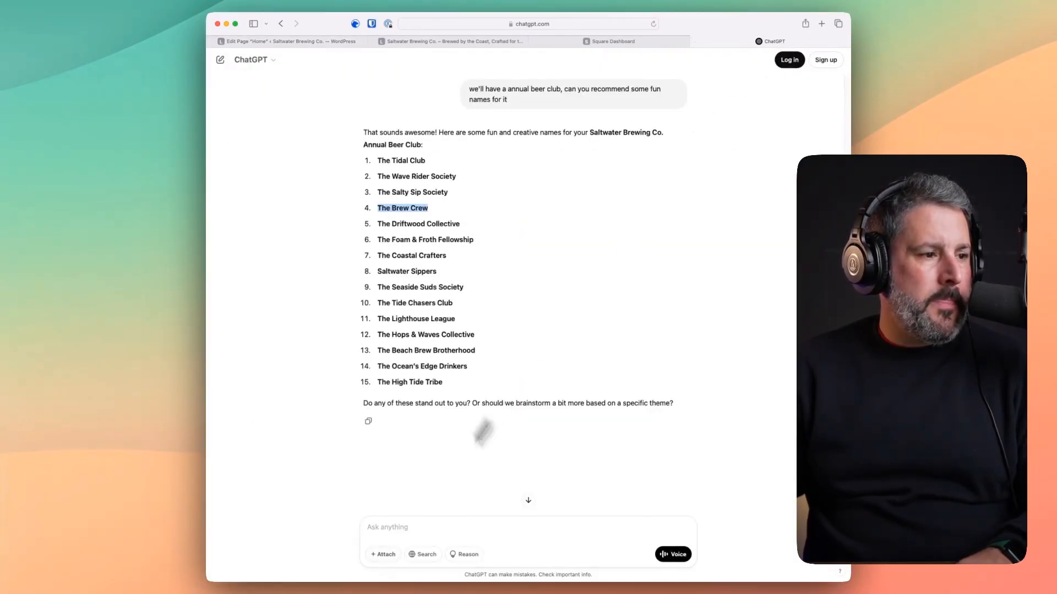
- Ask ChatGPT for 'a fun testimonial from a potential customer' and select its first two sentences
left_click(406, 528)
type("I")
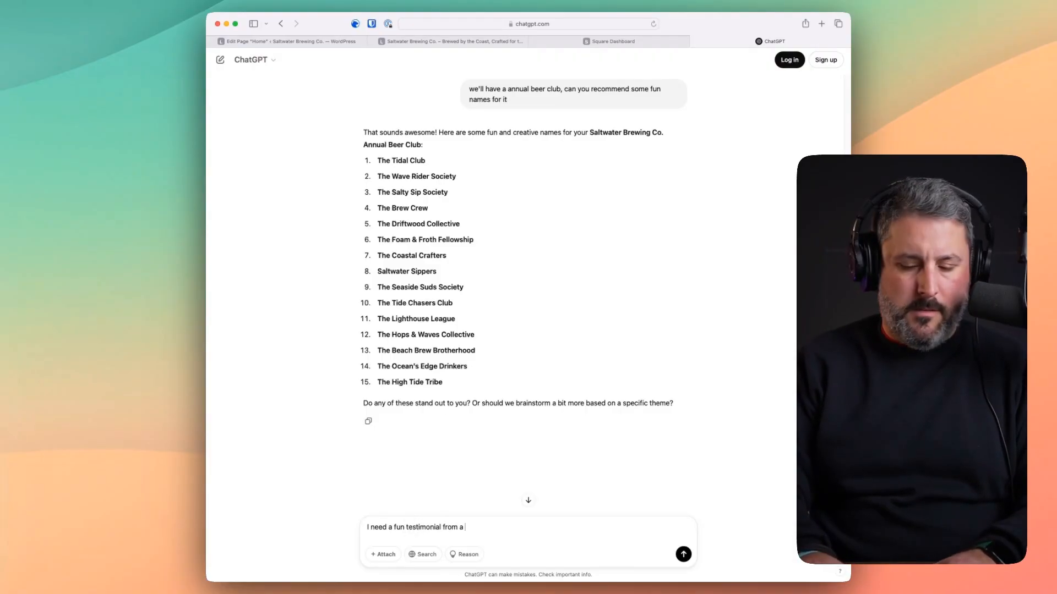
type("need a fun testimonial from a potential customer")
key("Return")
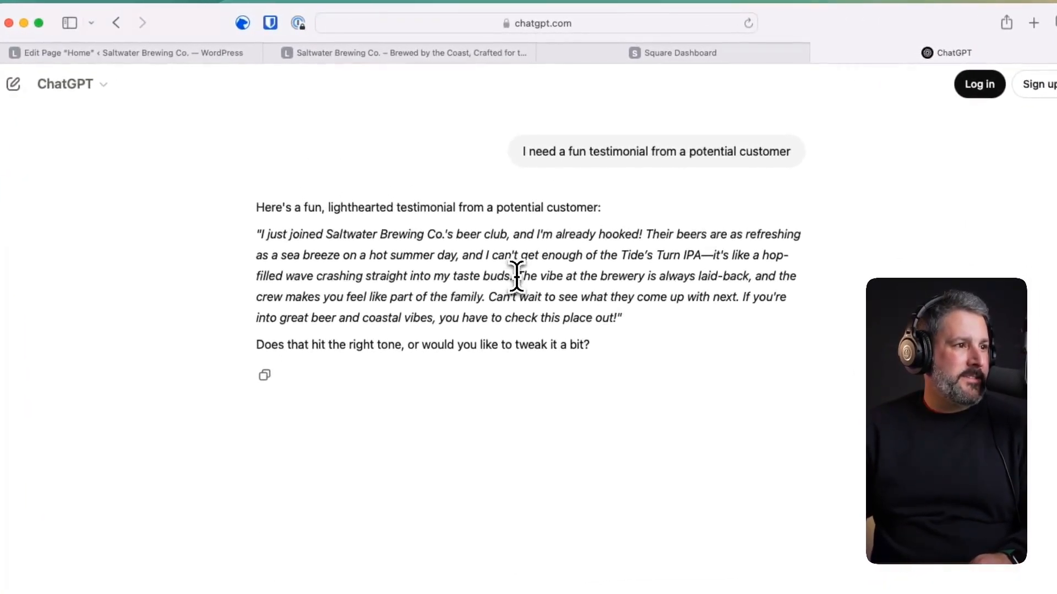
left_click_drag(516, 277, 258, 233)
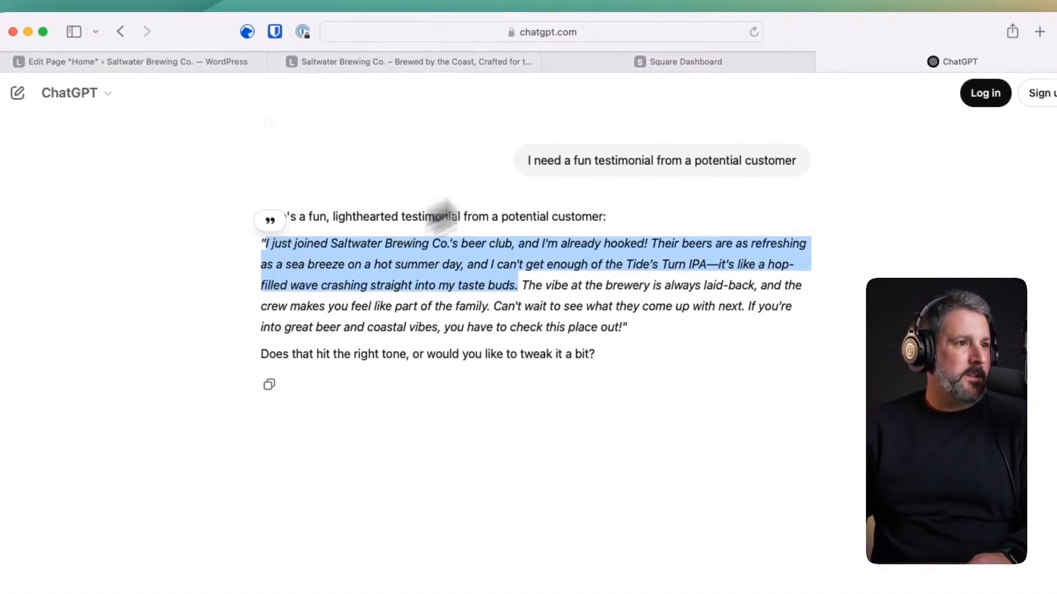
- Paste the new beer-club testimonial over the 'Superb product and customer service!' quote
left_click(330, 62)
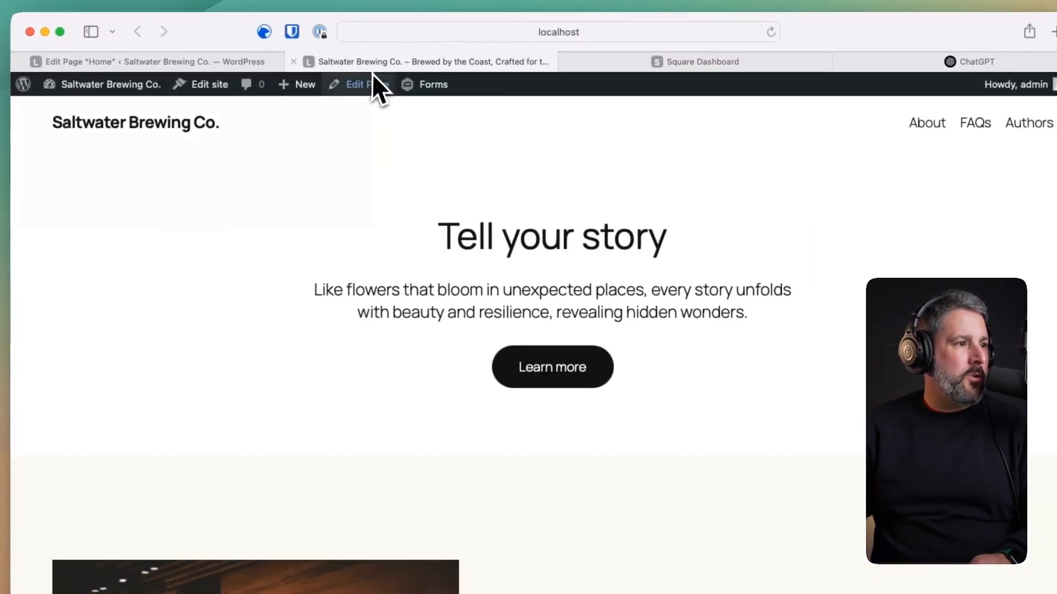
left_click(243, 49)
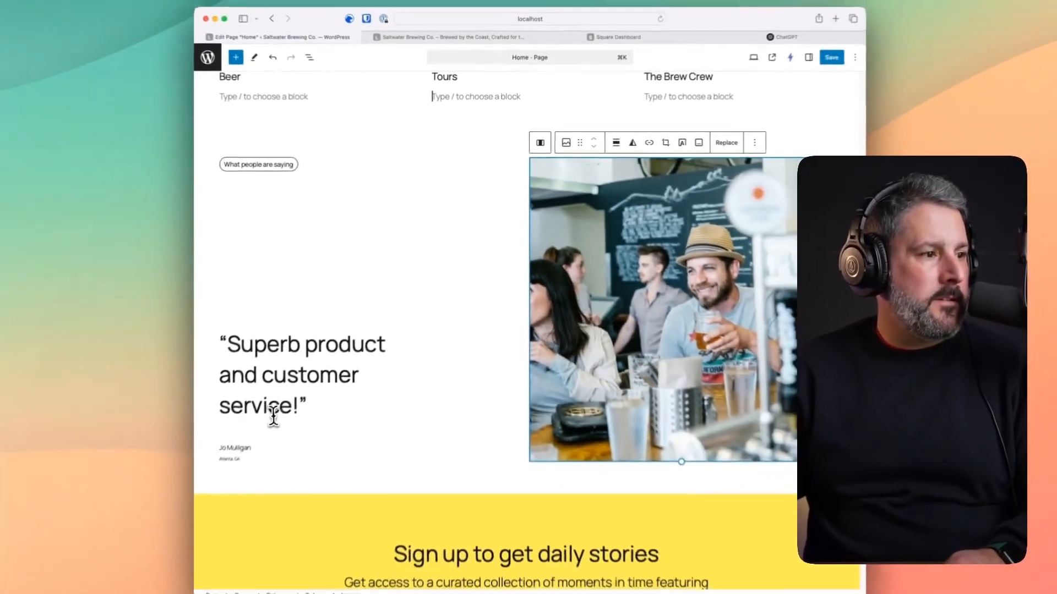
left_click_drag(298, 405, 239, 345)
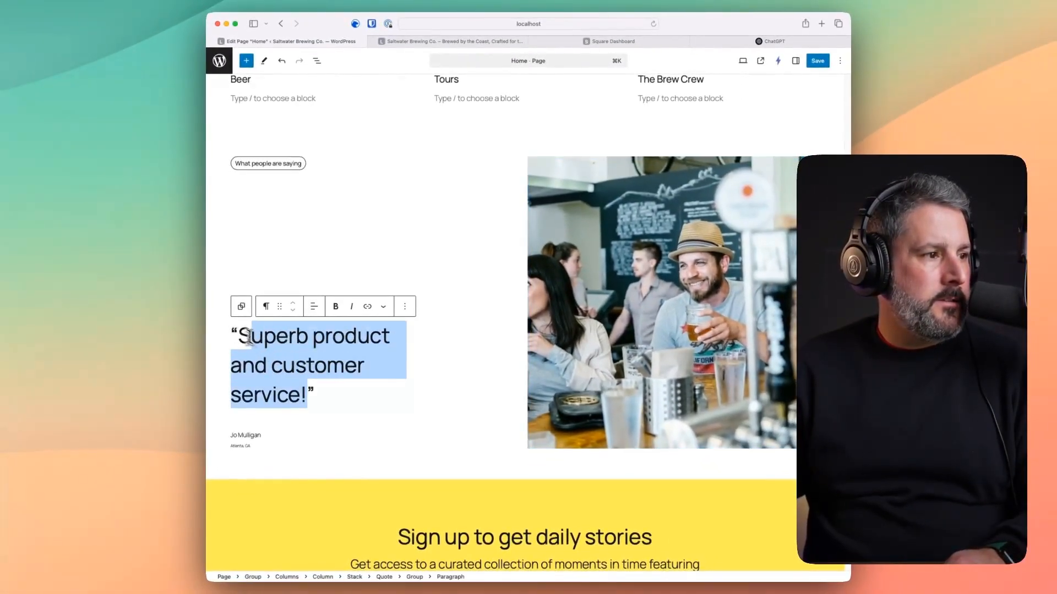
scroll(242, 335, "up", 2)
key("super+v")
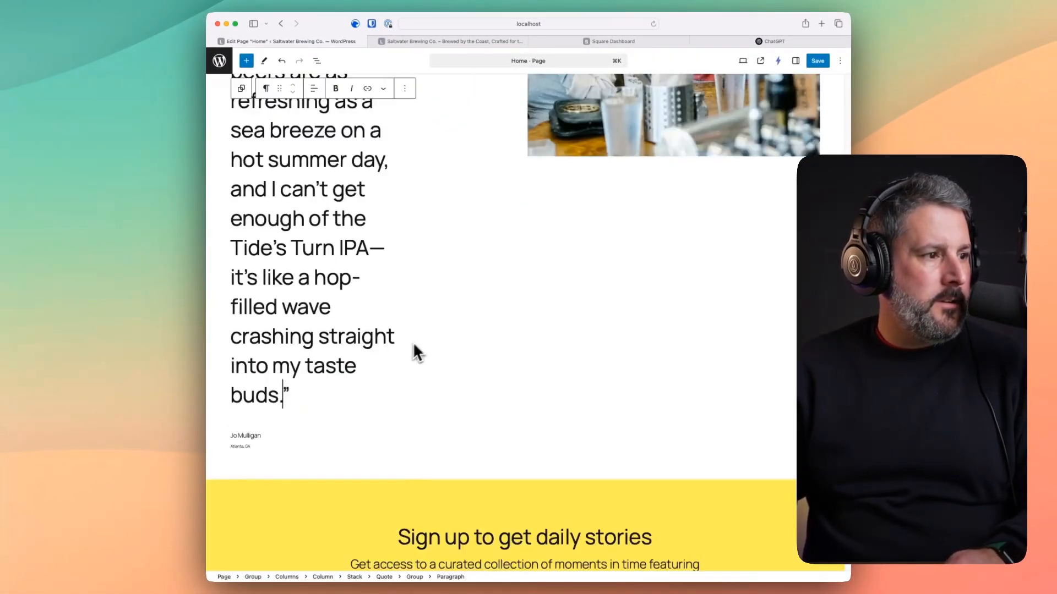
scroll(318, 296, "up", 5)
scroll(337, 153, "up", 10)
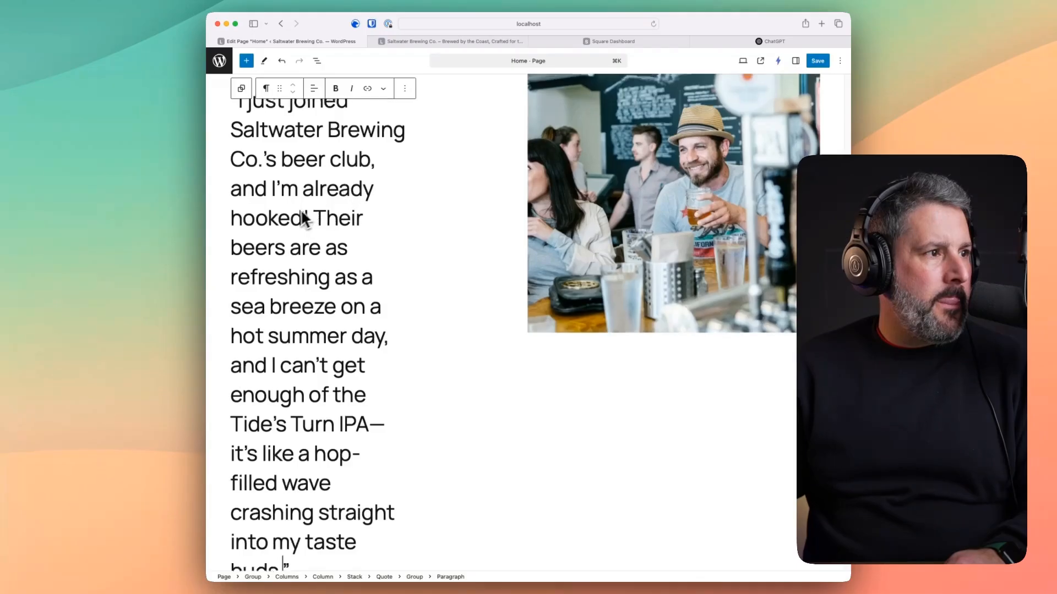
scroll(295, 243, "down", 3)
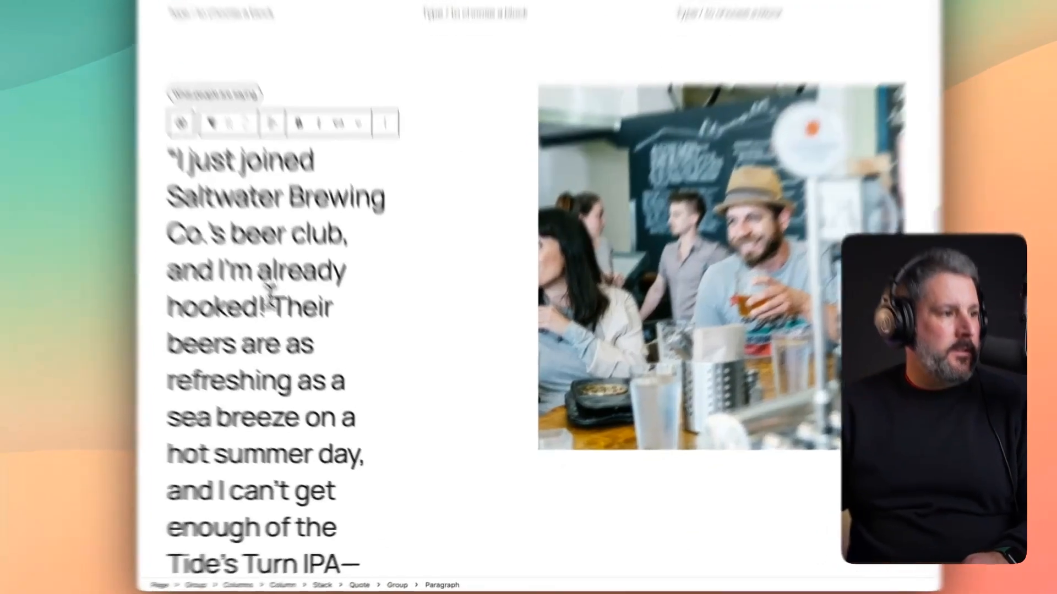
- Trim the testimonial to just 'I just joined Saltwater Brewing Co.'s beer club, and I'm already hooked!'
left_click_drag(311, 354, 141, 457)
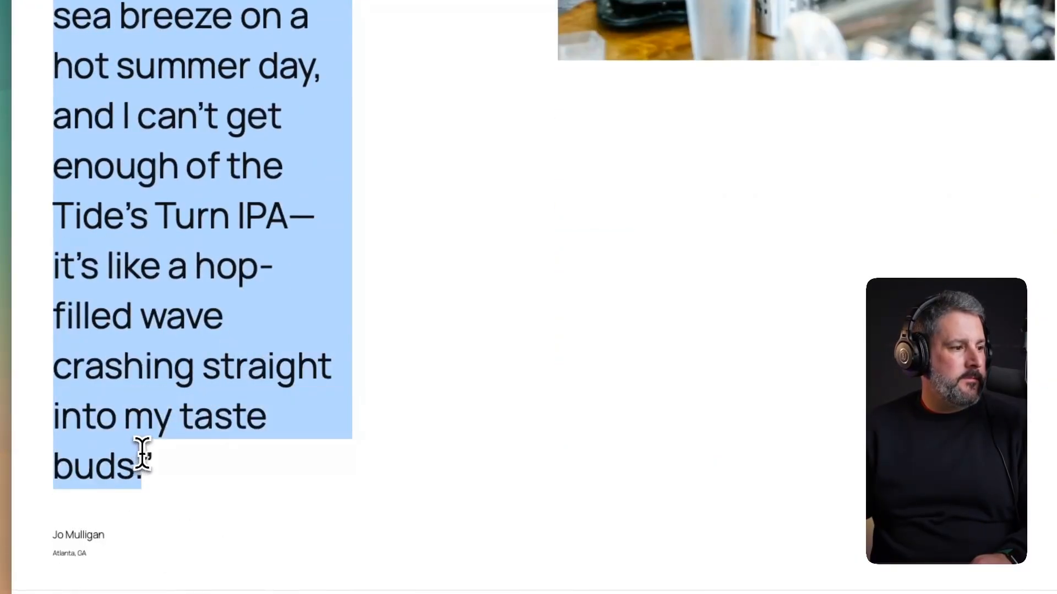
key("BackSpace")
scroll(366, 318, "up", 8)
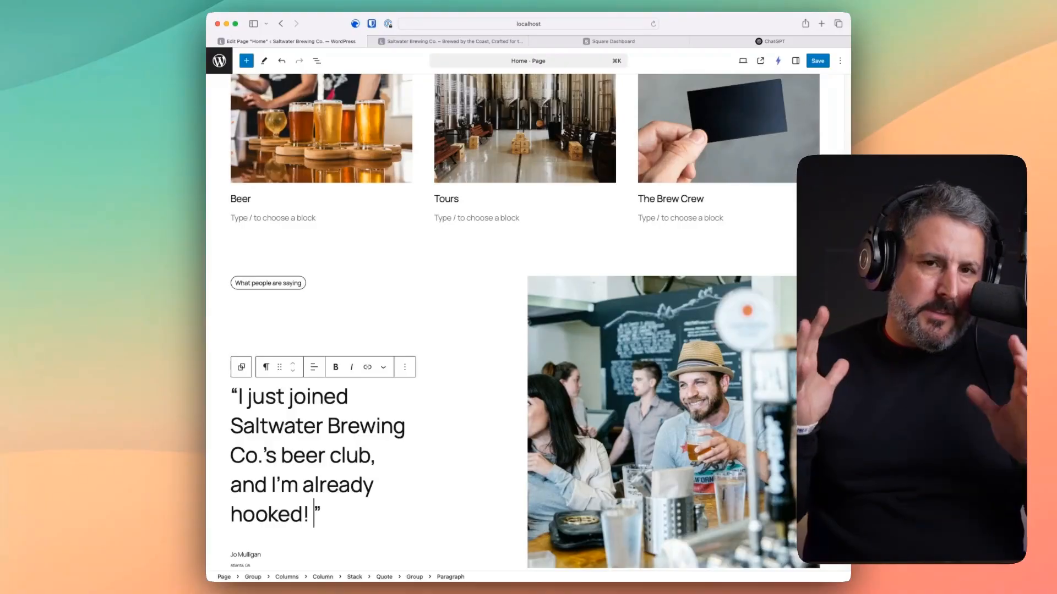
scroll(512, 325, "up", 20)
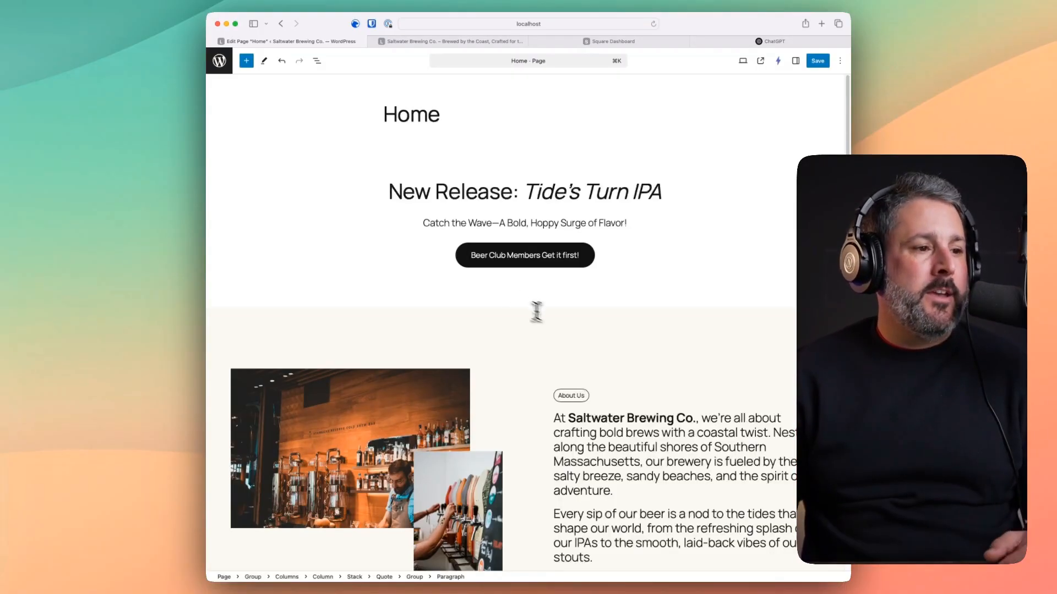
scroll(536, 311, "down", 10)
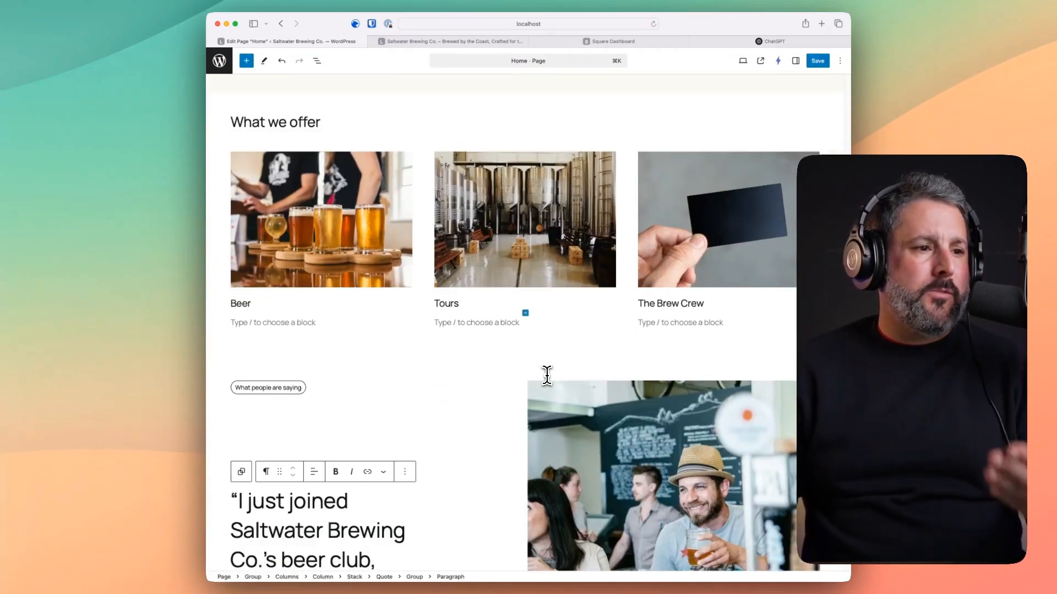
scroll(546, 375, "down", 1)
scroll(547, 372, "down", 10)
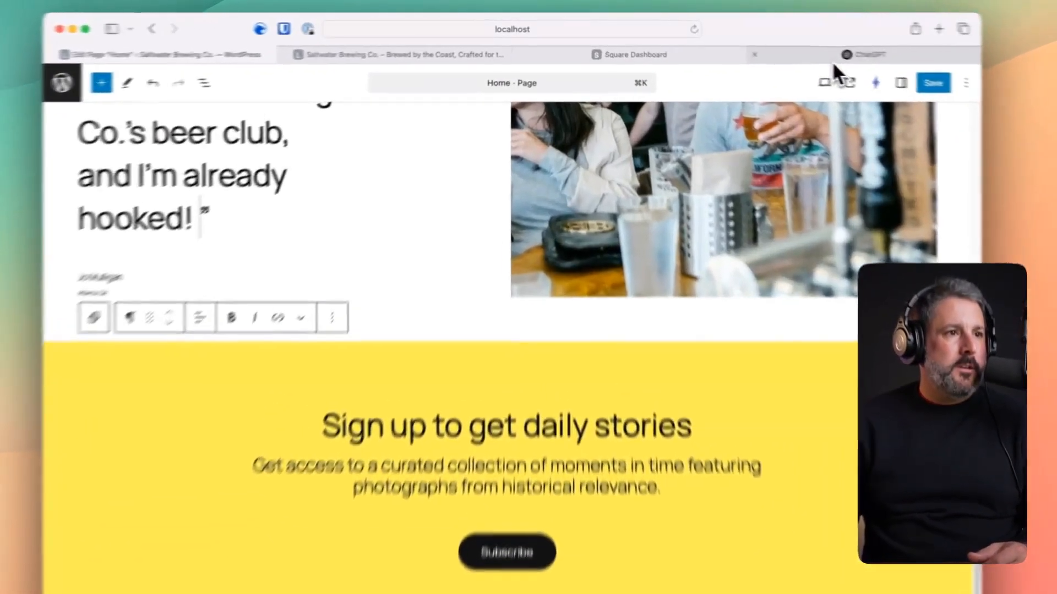
- Request a newsletter call-to-action title and byline from ChatGPT, then select 'Ride the Wave of Flavor!'
left_click(771, 42)
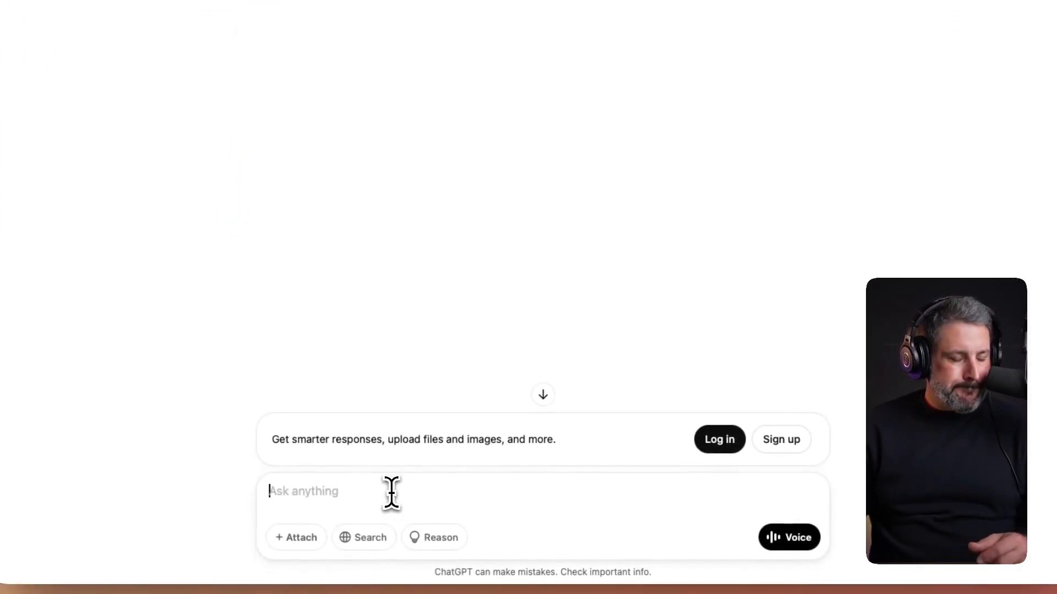
type("Now I need a")
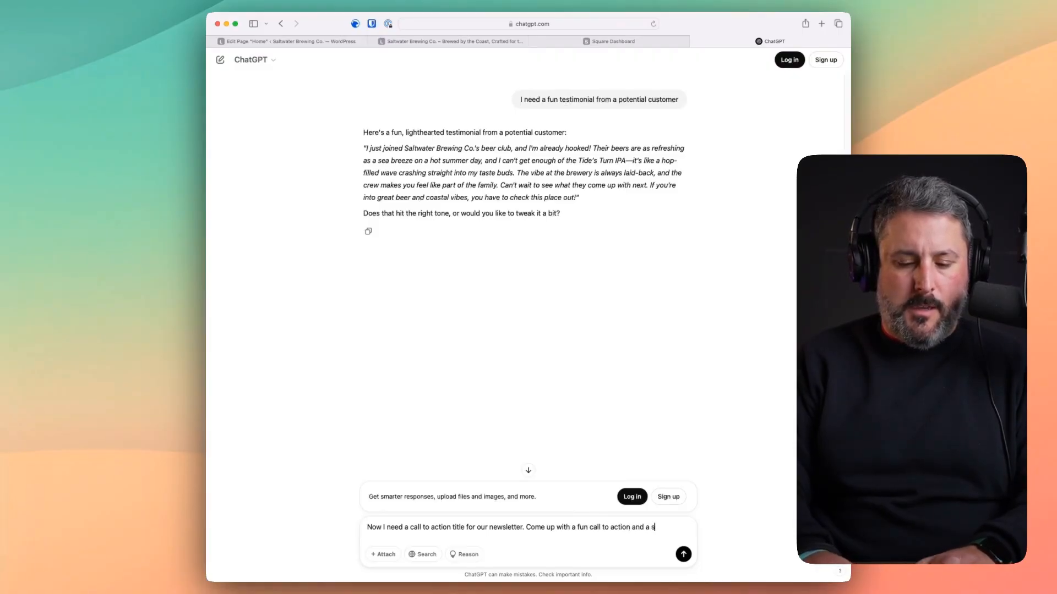
type("ting byline")
key("Return")
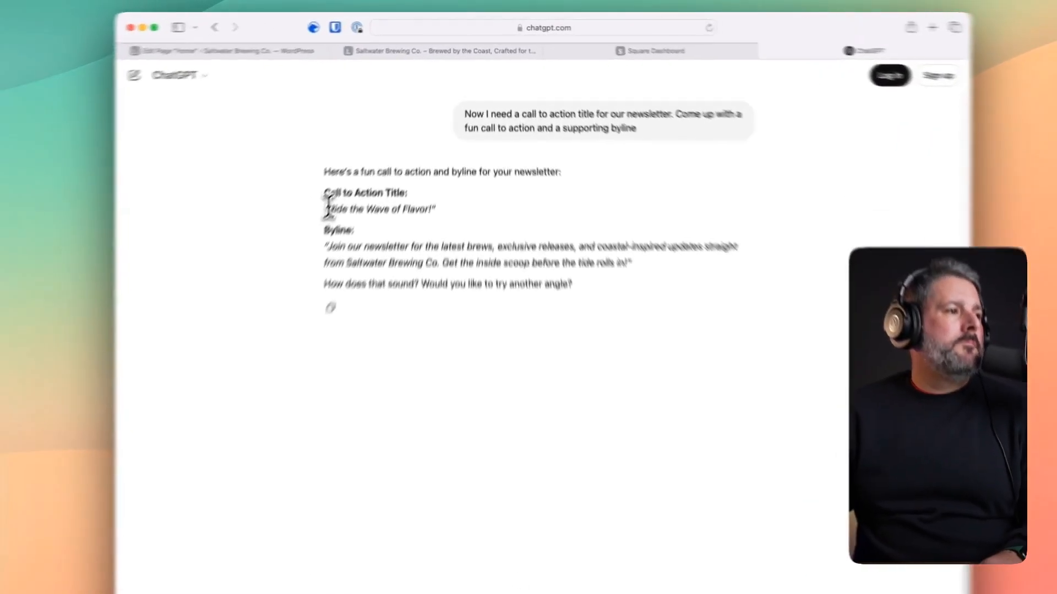
left_click_drag(367, 161, 443, 159)
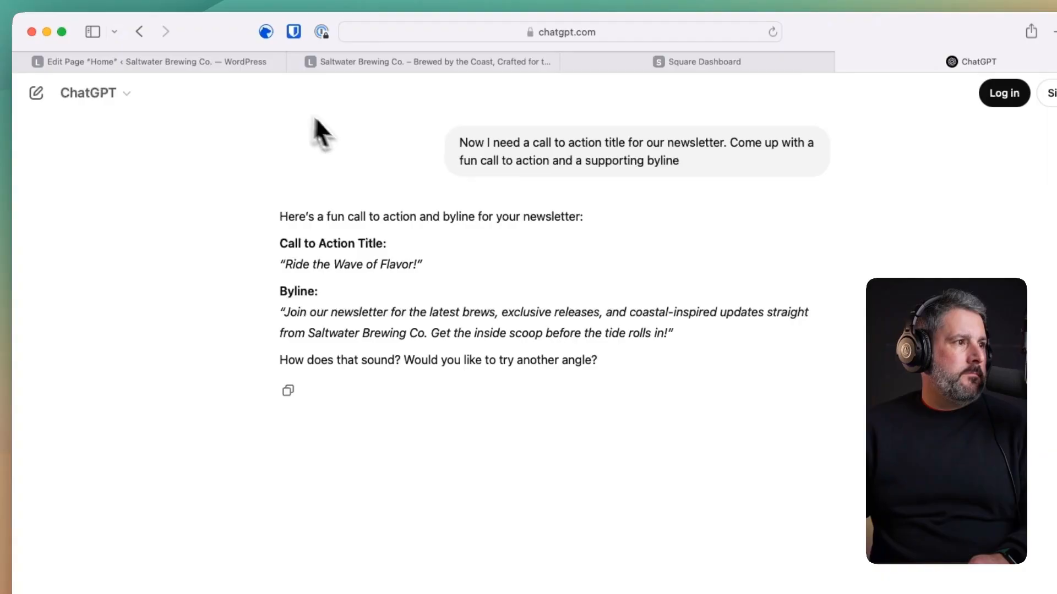
- Replace 'Sign up to get daily stories' with 'Ride the Wave of Flavor! Join our newsletter!'
left_click(237, 61)
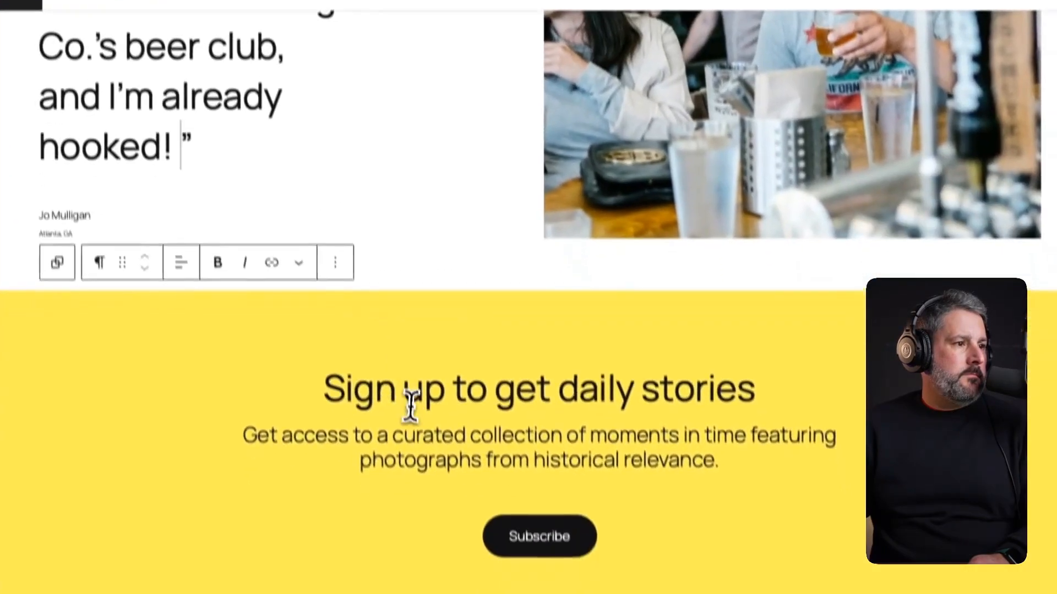
triple_click(410, 402)
type("Ride the Wave of Flavor!")
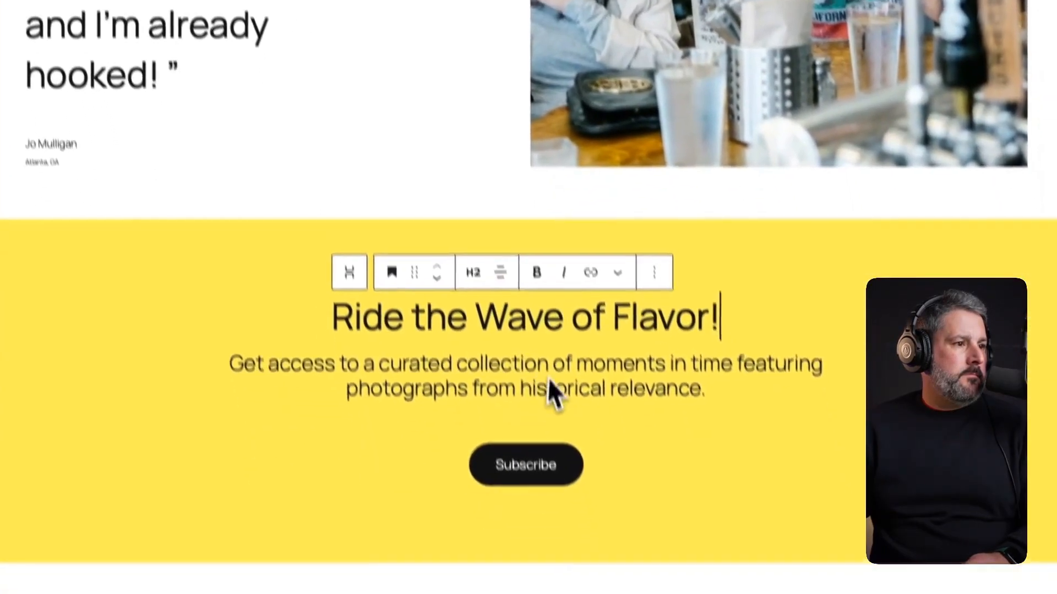
type("Join our news")
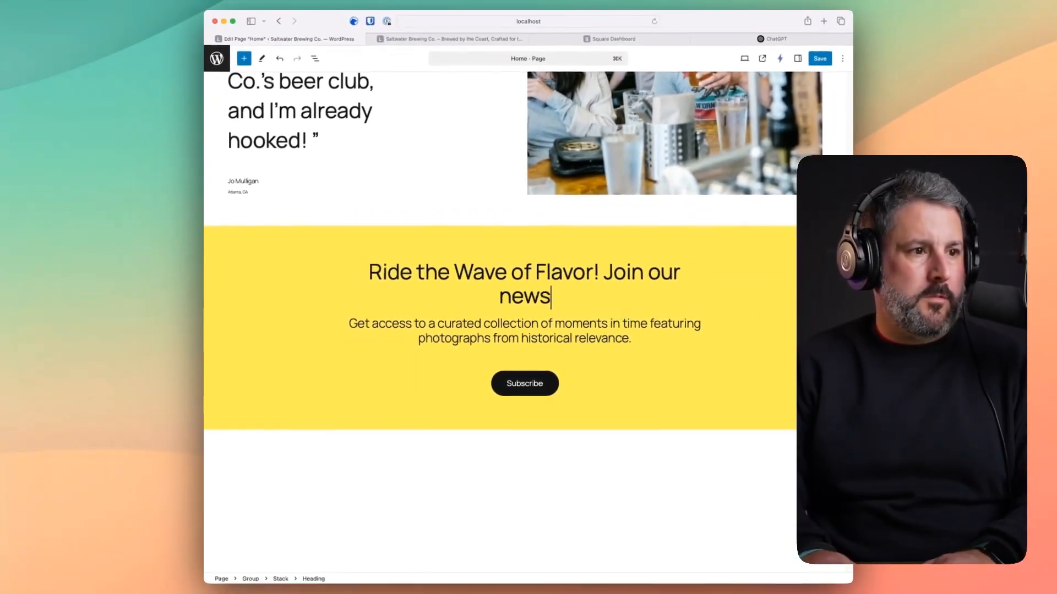
key("BackSpace")
type("sl")
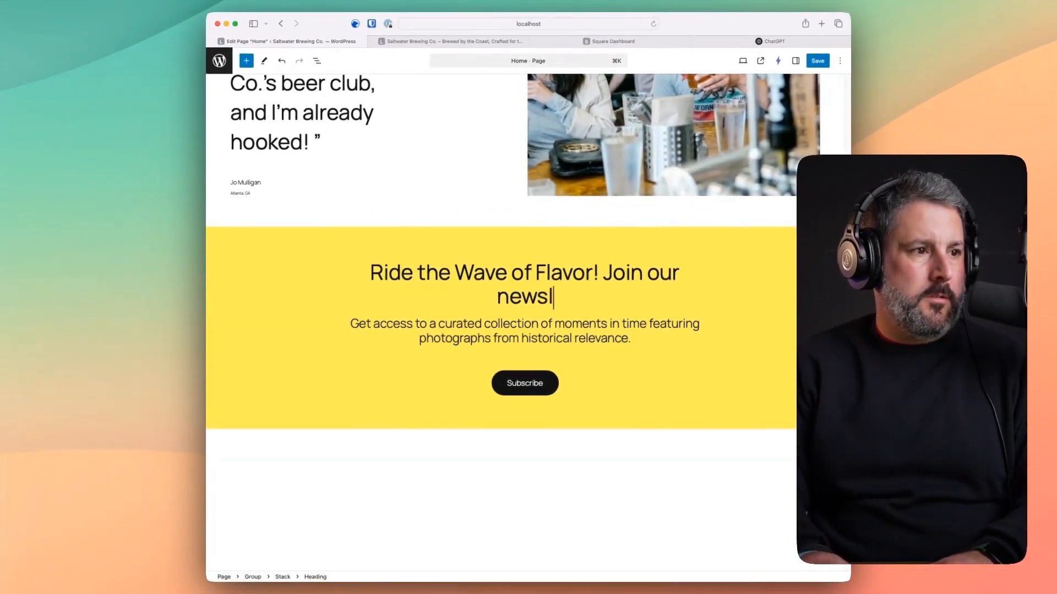
type("etter!")
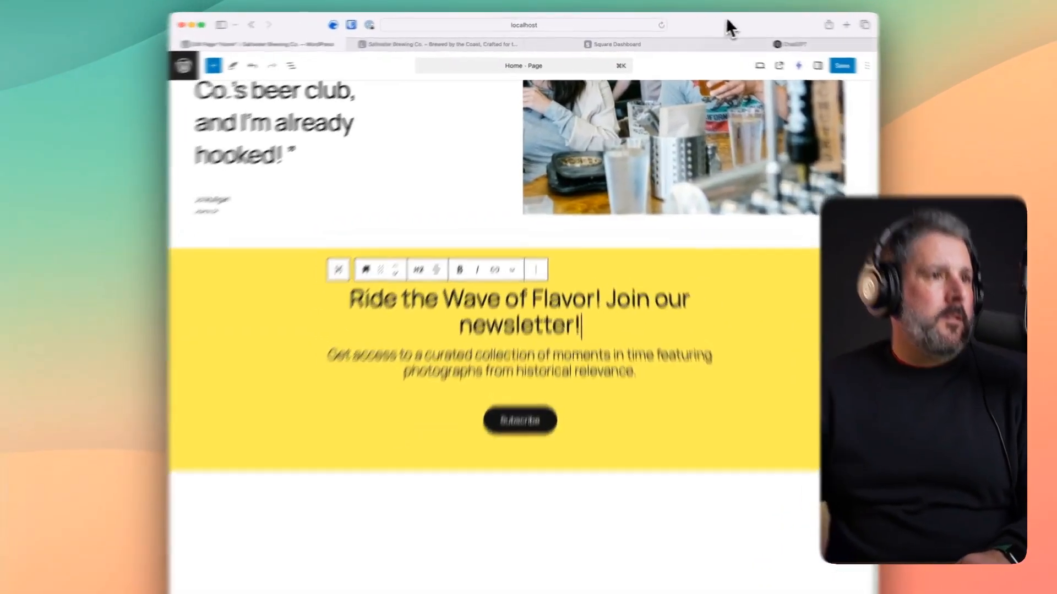
- Paste ChatGPT's newsletter byline over the sign-up description, drop its last sentence, and save
left_click(771, 41)
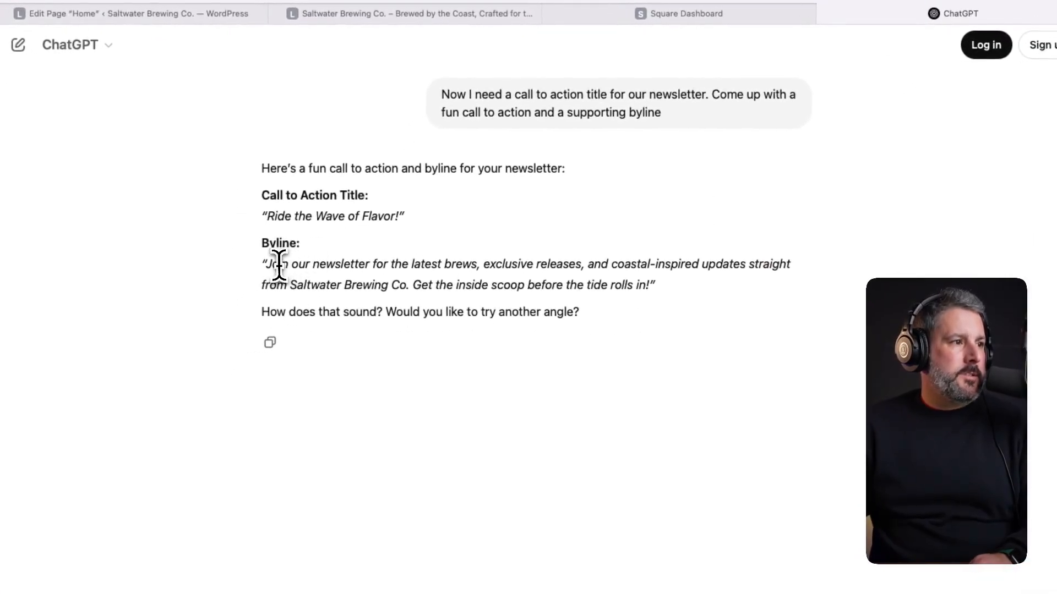
left_click_drag(339, 265, 651, 285)
key("ctrl+c")
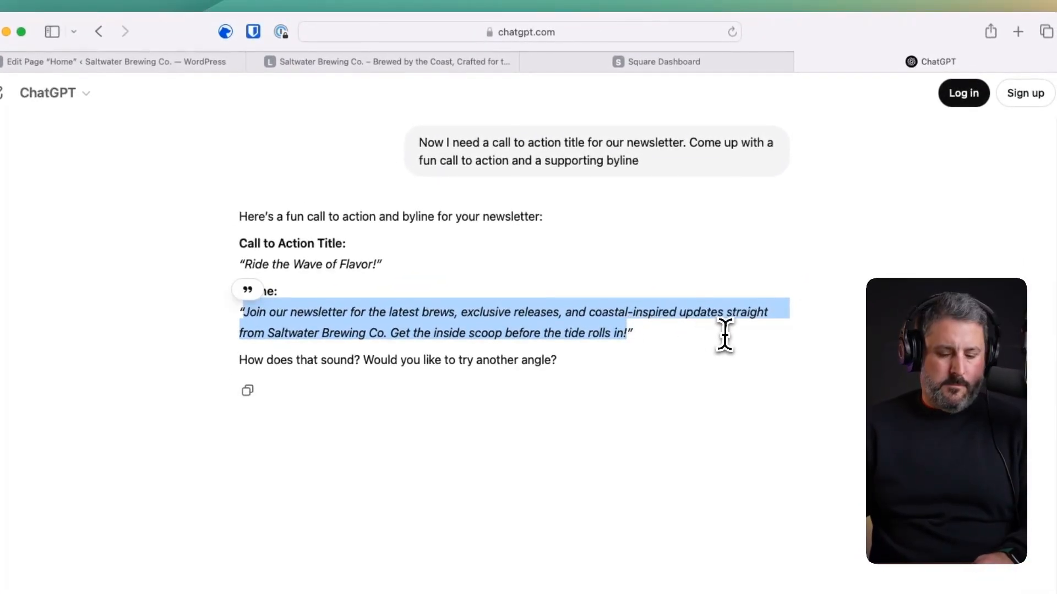
left_click(110, 61)
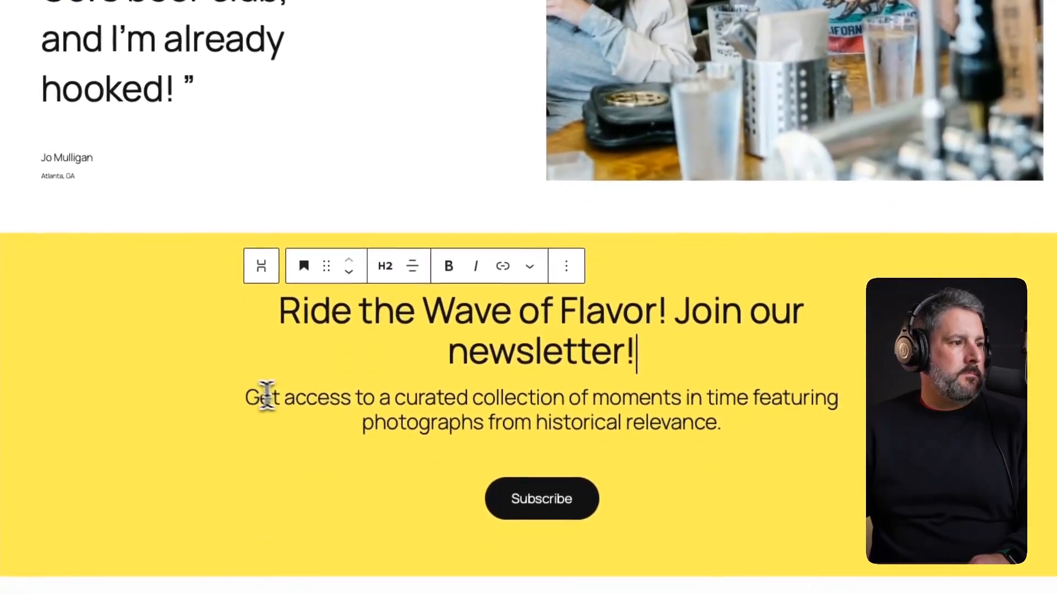
triple_click(267, 395)
key("ctrl+v")
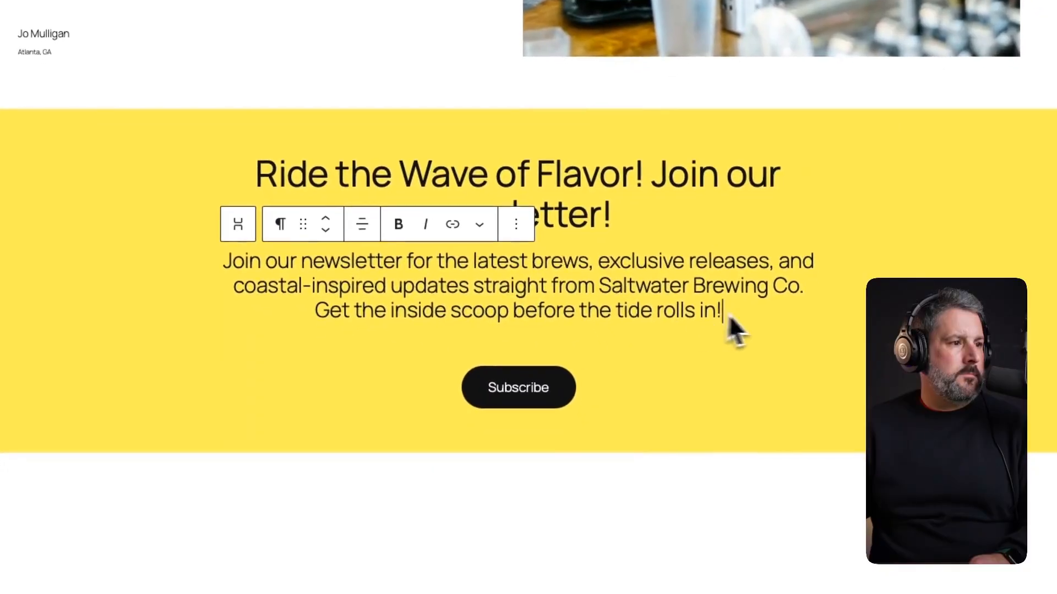
left_click_drag(744, 337, 332, 340)
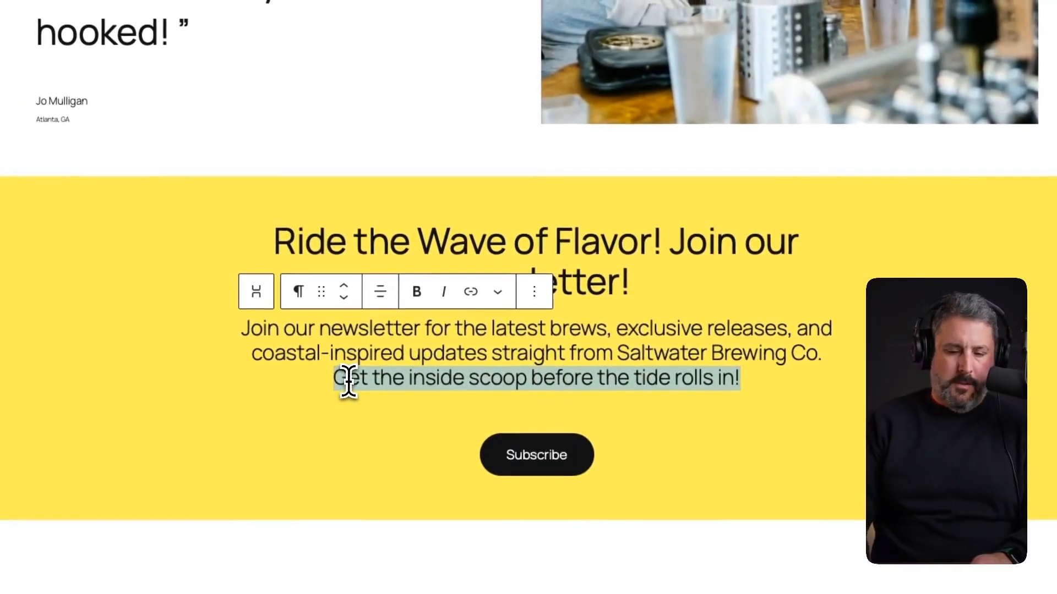
key("BackSpace")
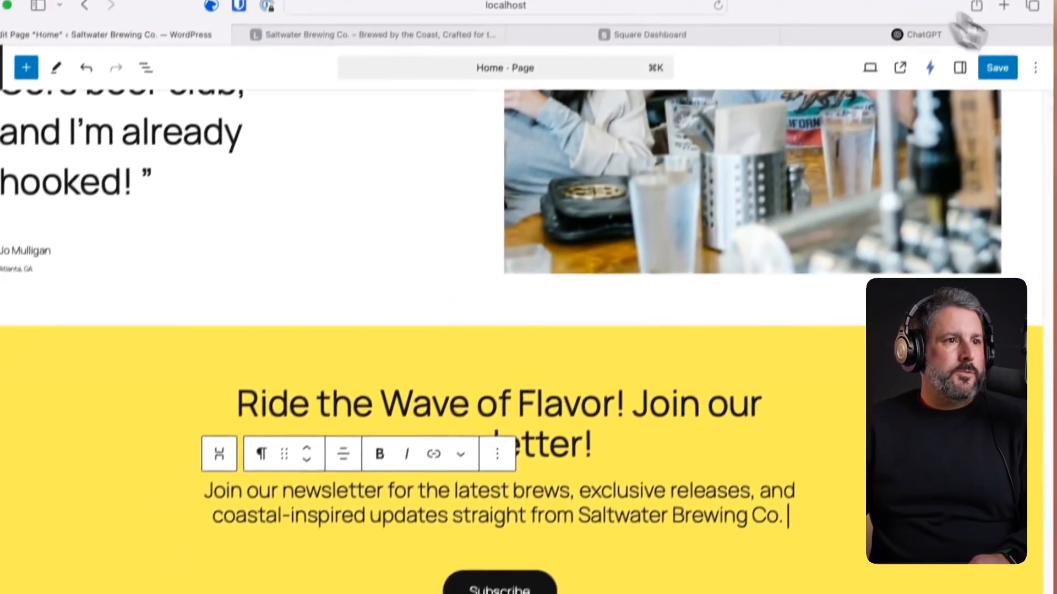
left_click(986, 94)
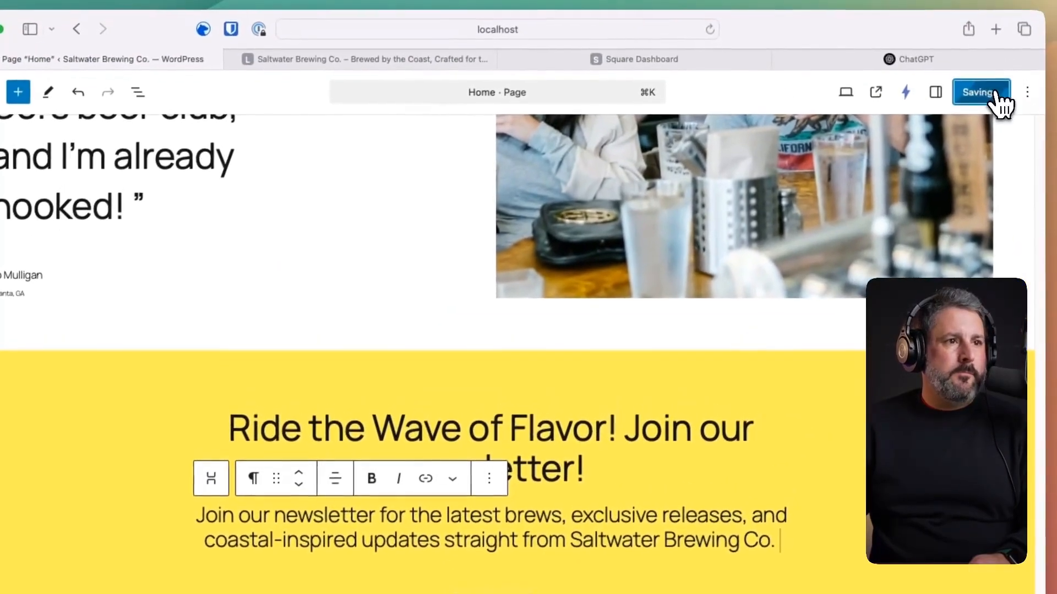
- Review the live Home page's new newsletter section, then close the duplicate homepage tab
left_click(891, 97)
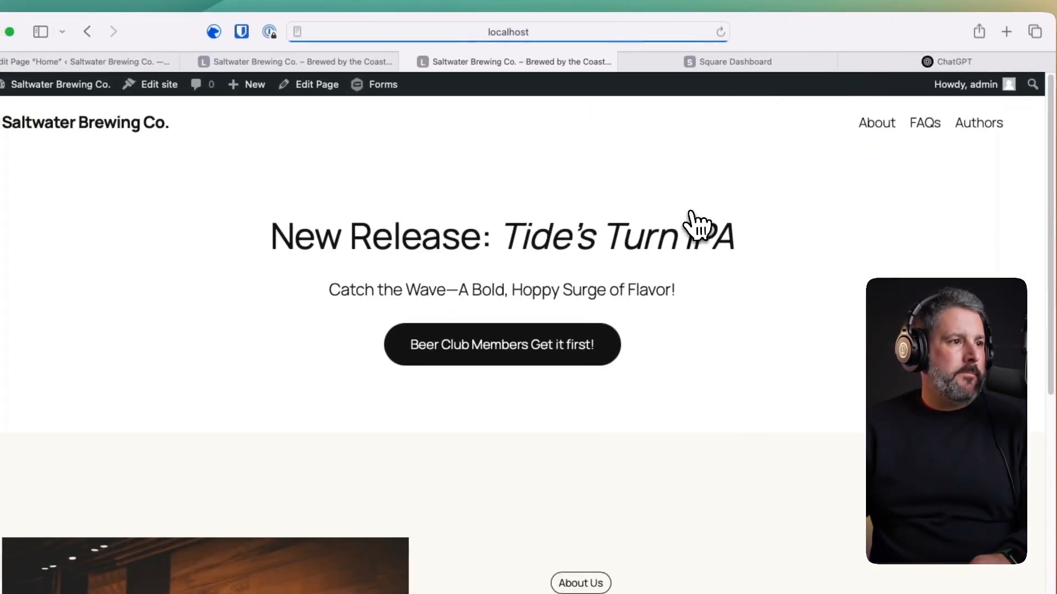
scroll(633, 242, "down", 2)
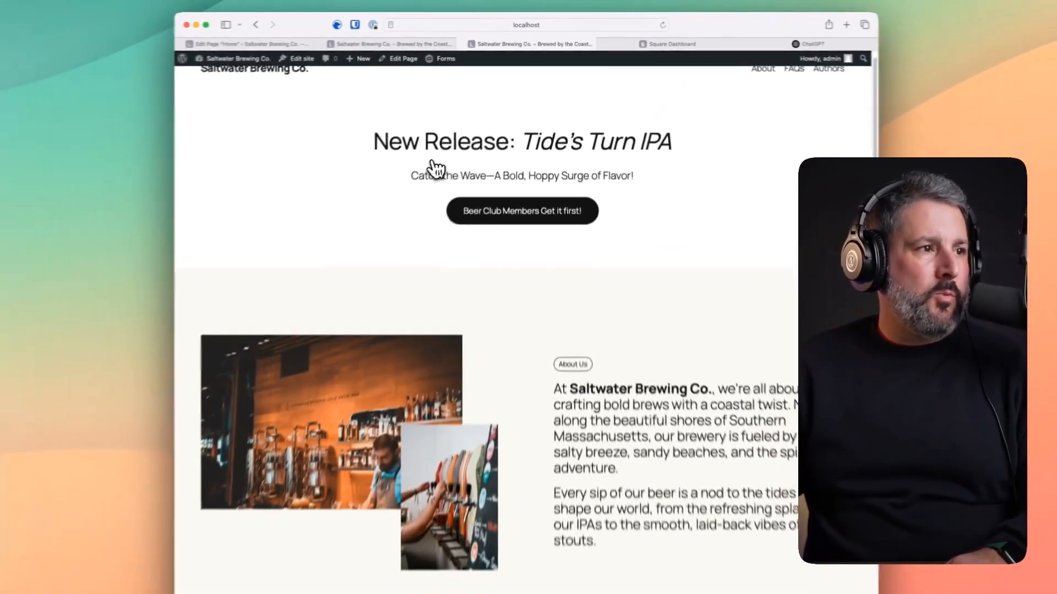
scroll(435, 165, "down", 8)
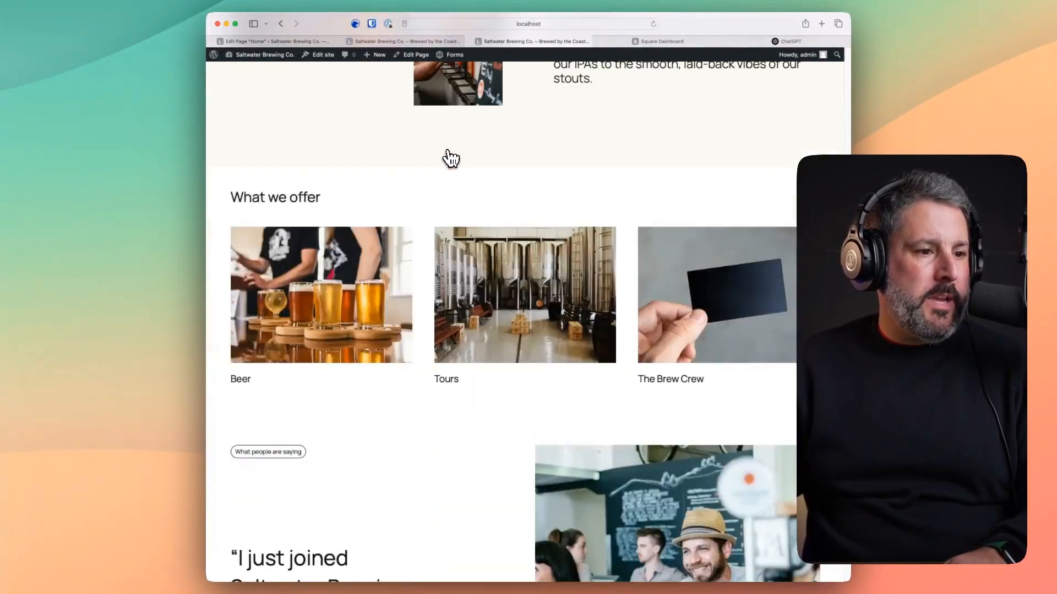
scroll(450, 158, "down", 10)
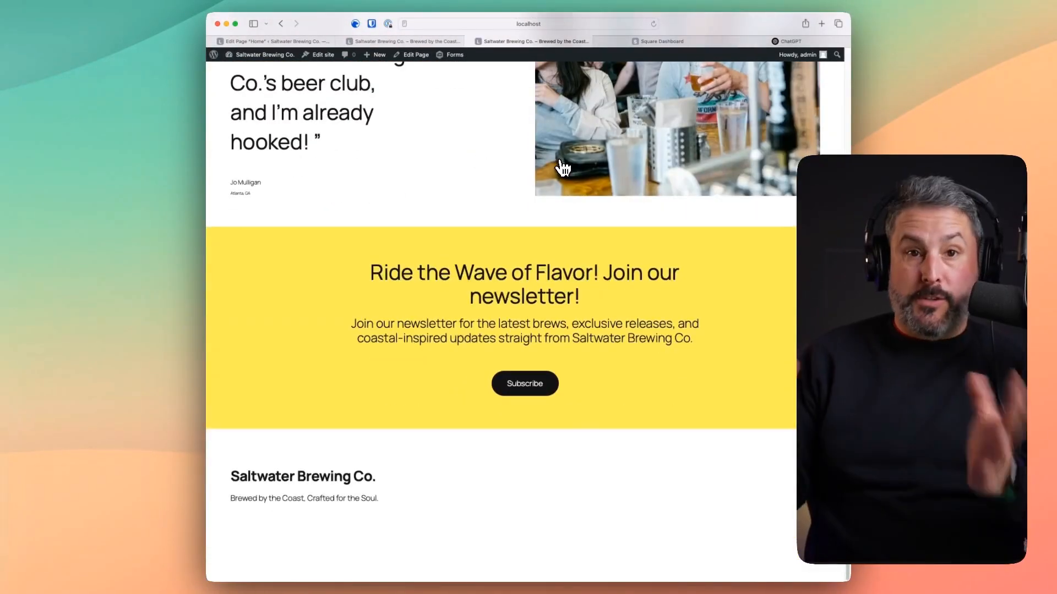
scroll(551, 168, "up", 15)
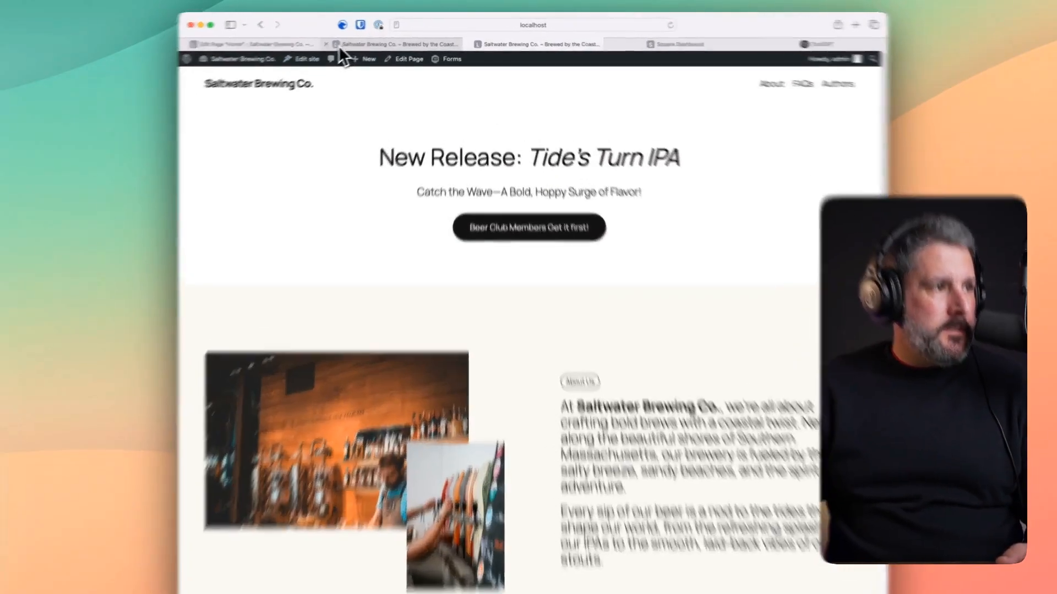
left_click(340, 41)
- Close the leftover page tab and open the site editor's style variations
left_click(212, 41)
mouse_move(83, 85)
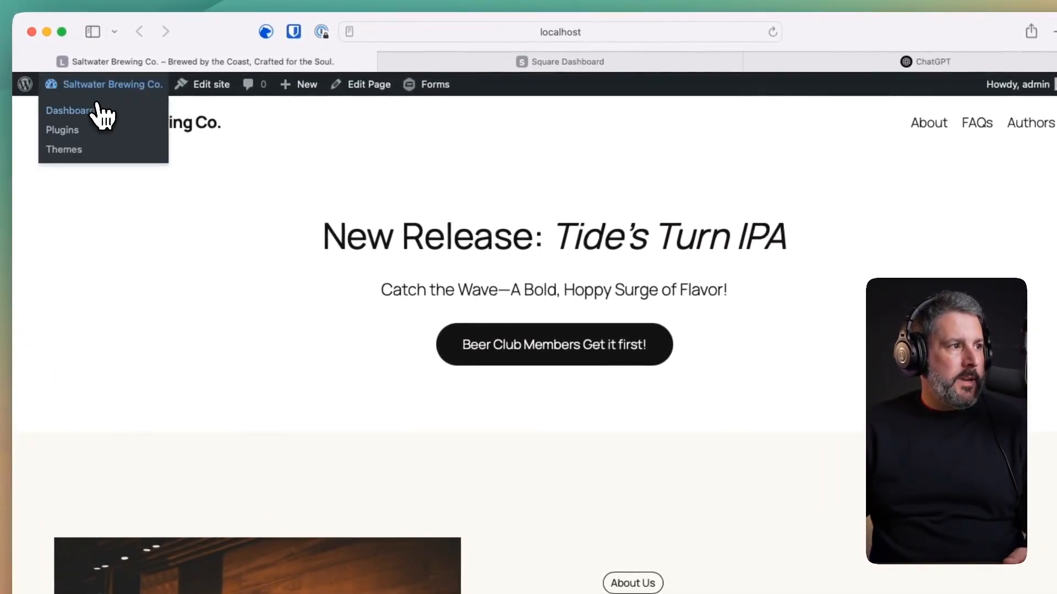
left_click(96, 109)
mouse_move(80, 339)
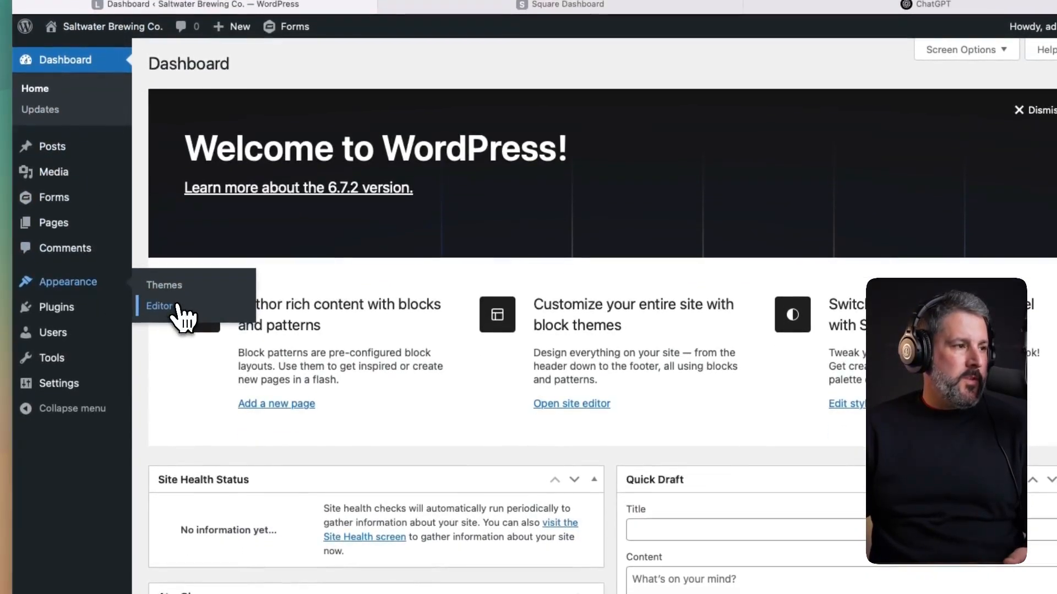
left_click(177, 312)
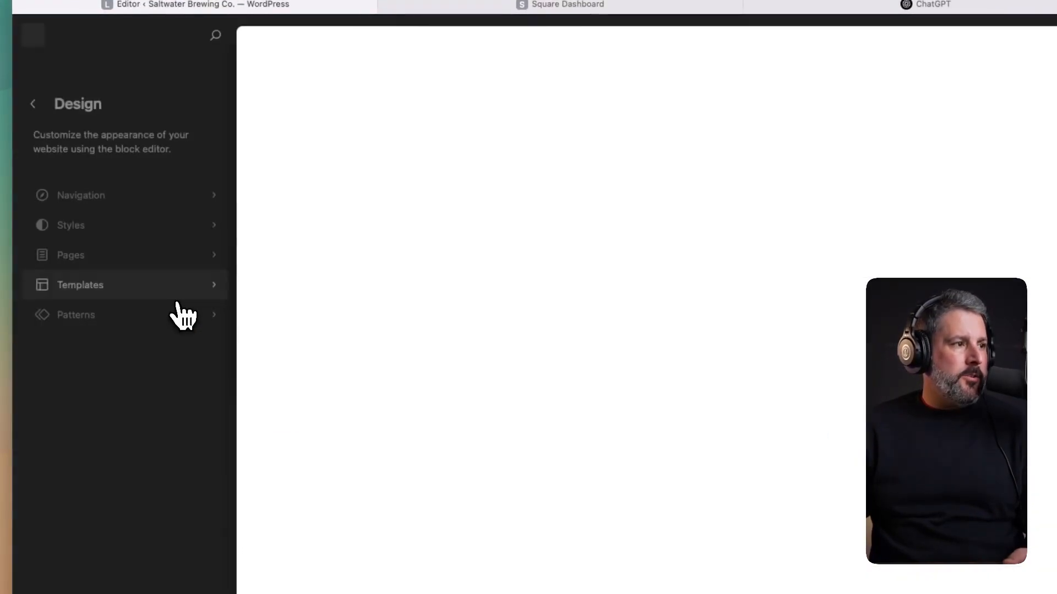
left_click(109, 224)
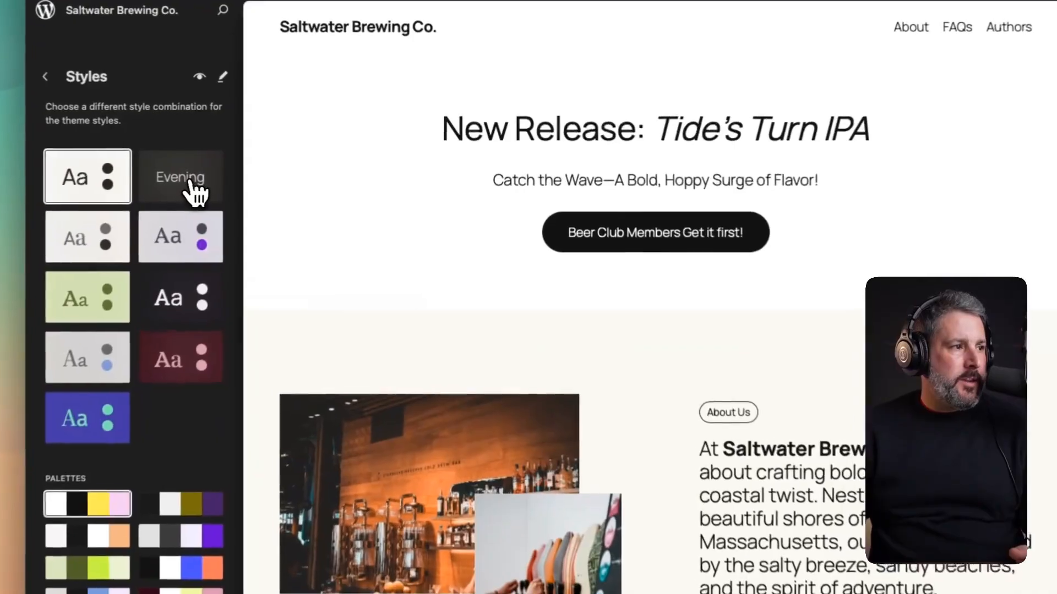
- Preview the Evening, Noon, Dusk, Twilight, Afternoon, Sunrise, Morning and Midnight style variations
left_click(300, 165)
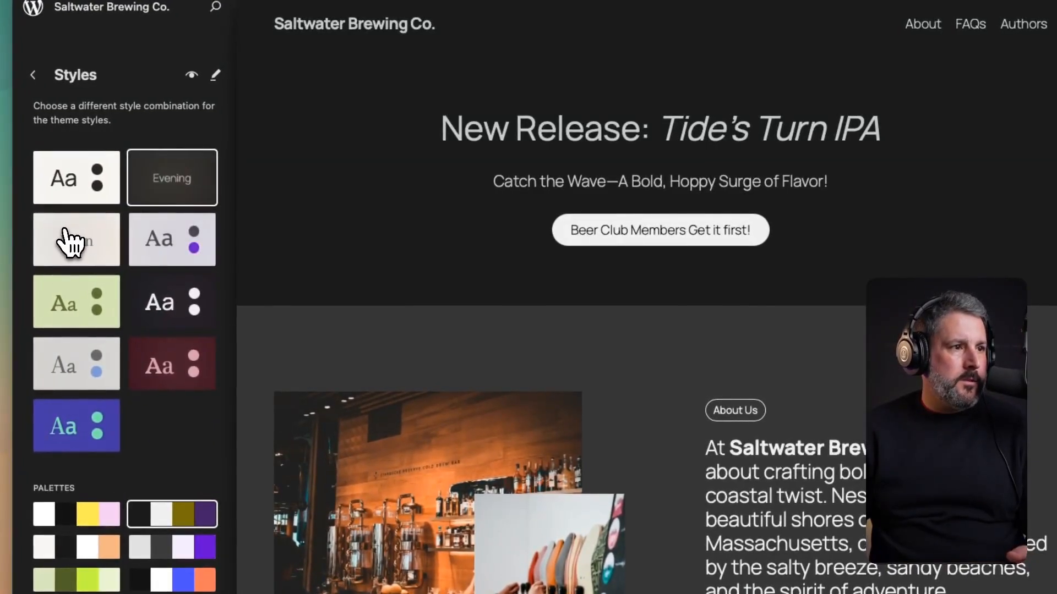
left_click(71, 242)
left_click(162, 249)
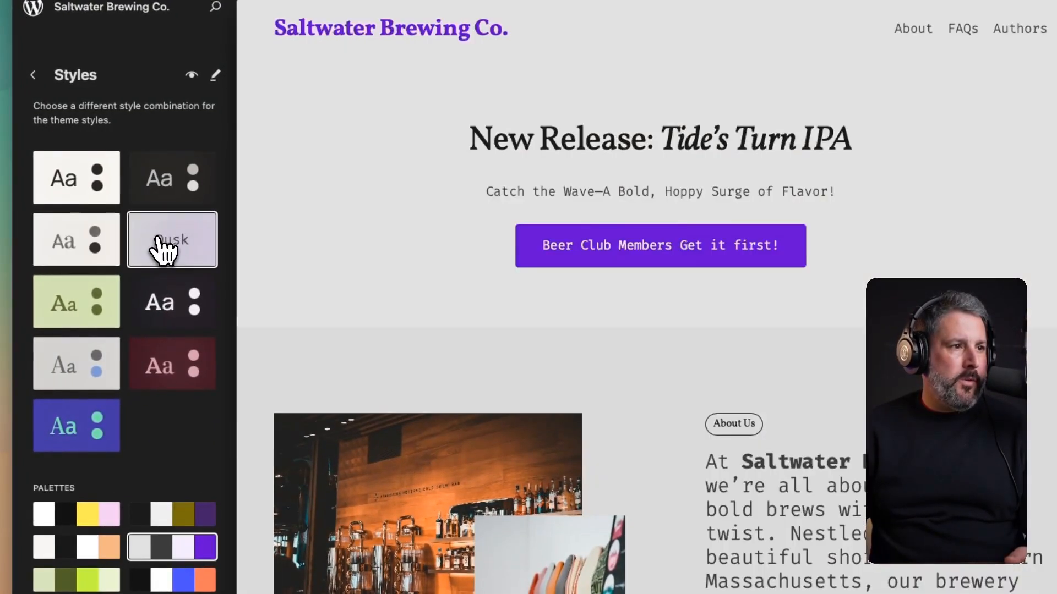
left_click(164, 302)
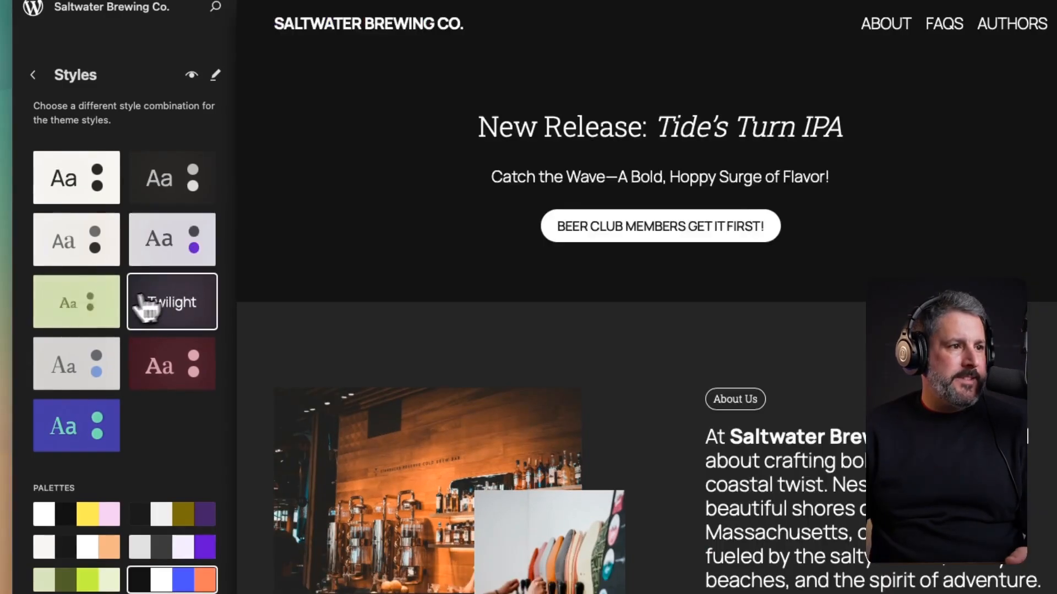
left_click(88, 313)
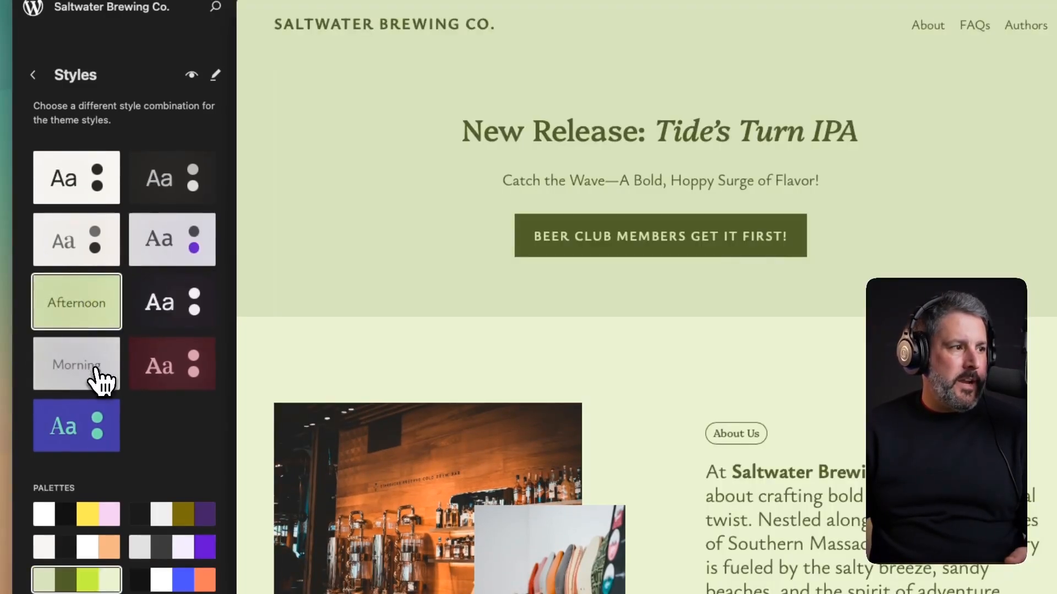
left_click(174, 378)
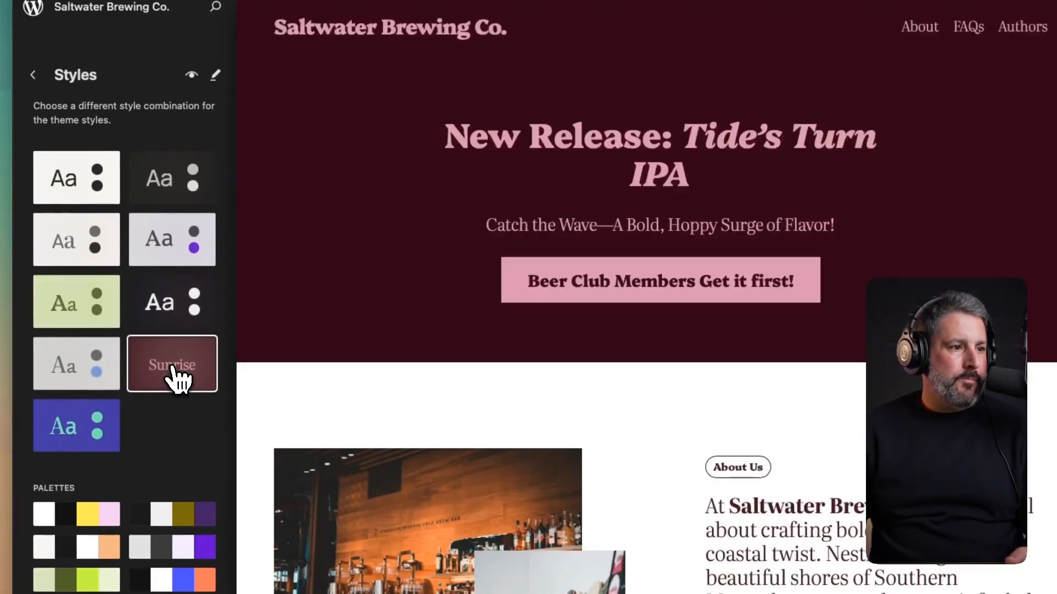
scroll(413, 319, "down", 15)
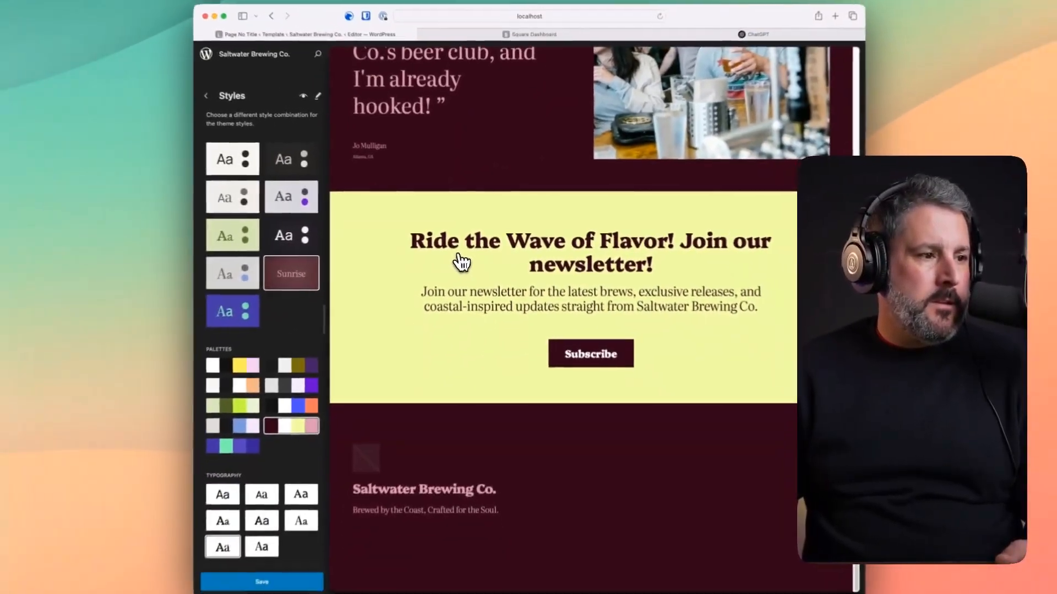
scroll(461, 263, "up", 15)
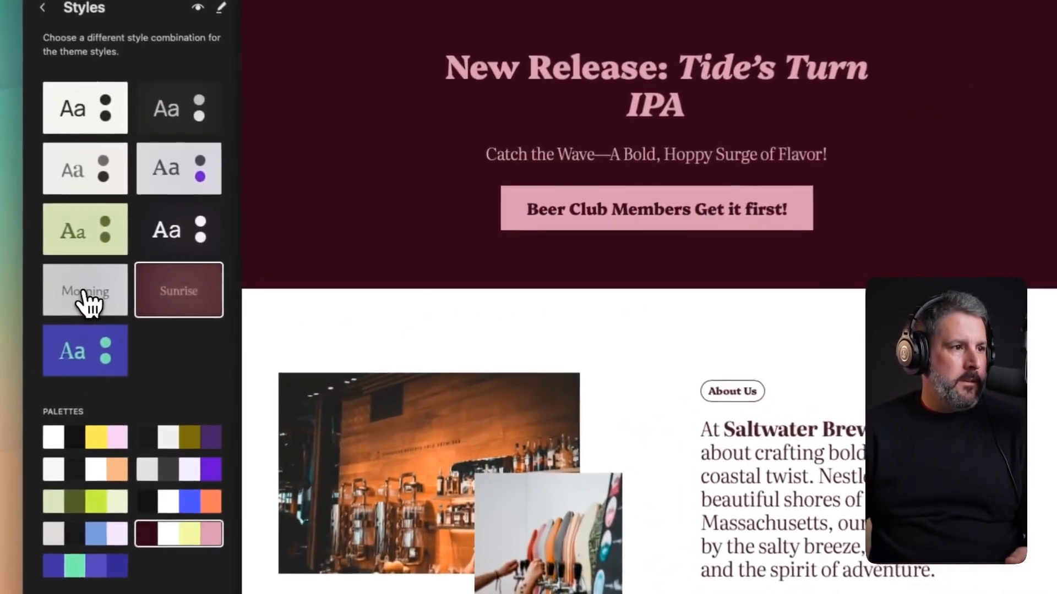
left_click(246, 273)
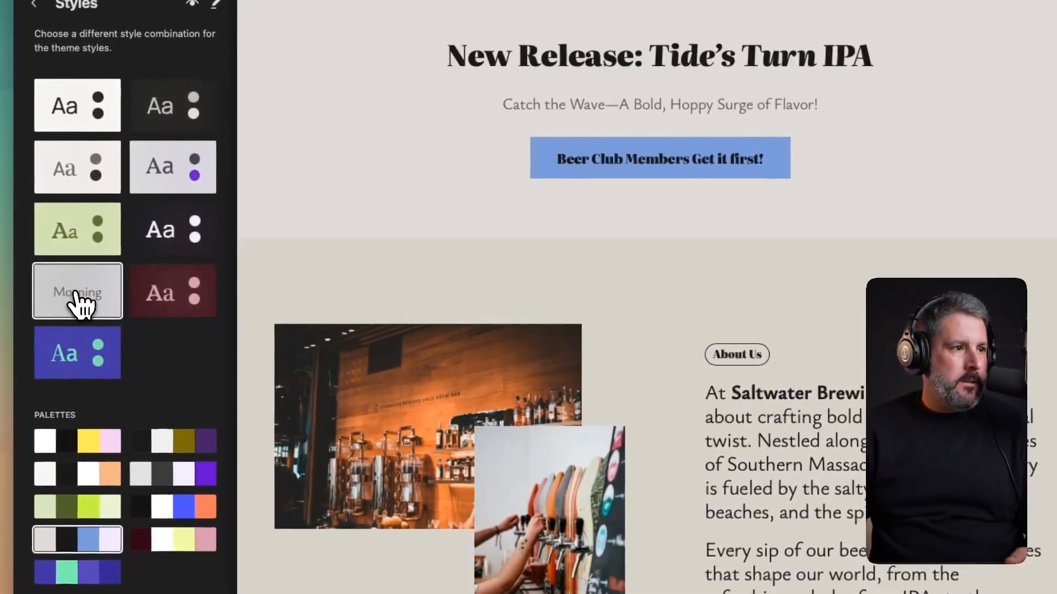
scroll(494, 297, "down", 15)
scroll(605, 257, "up", 15)
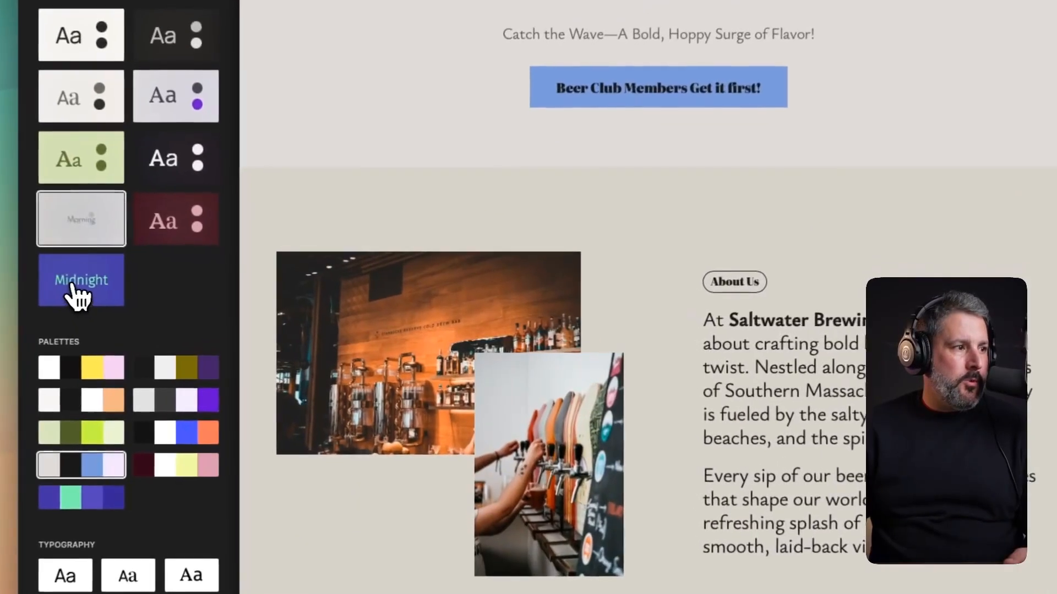
left_click(245, 307)
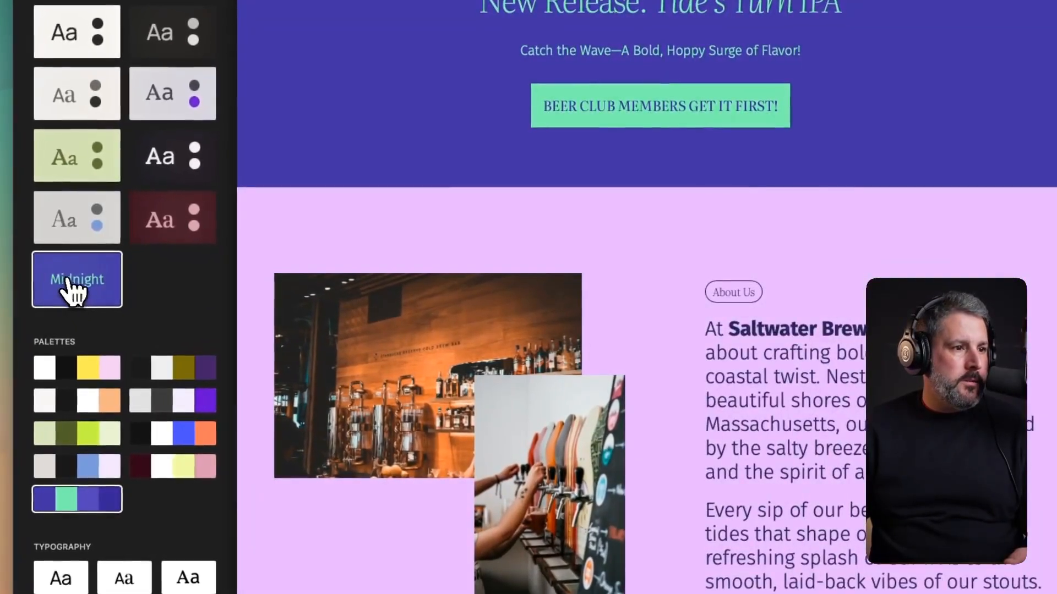
scroll(562, 333, "down", 5)
scroll(603, 313, "down", 3)
scroll(608, 309, "up", 10)
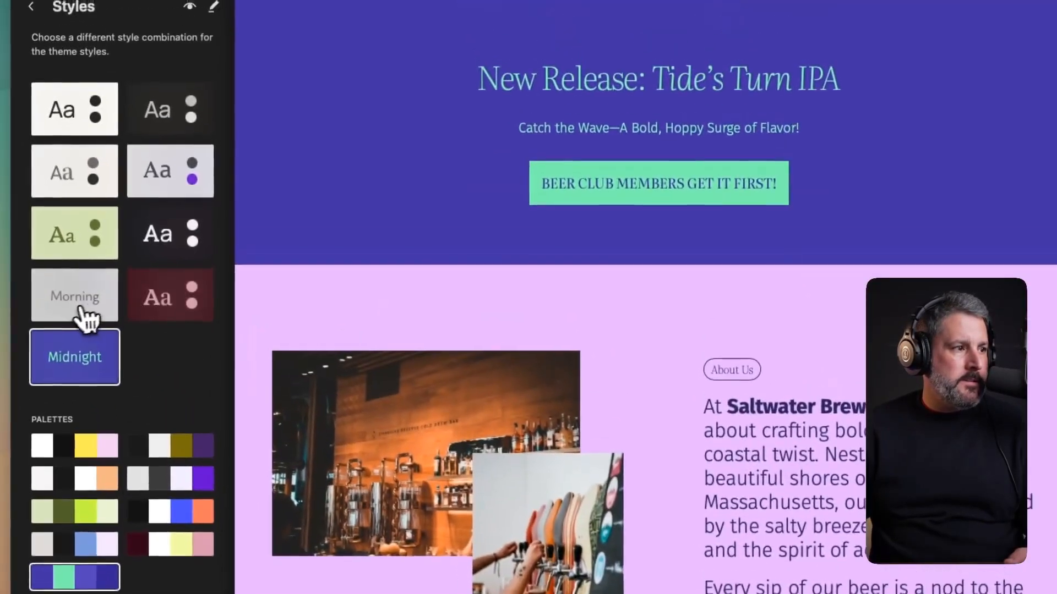
- Apply the Morning style with the grey, black, blue and lavender palette and save
left_click(71, 322)
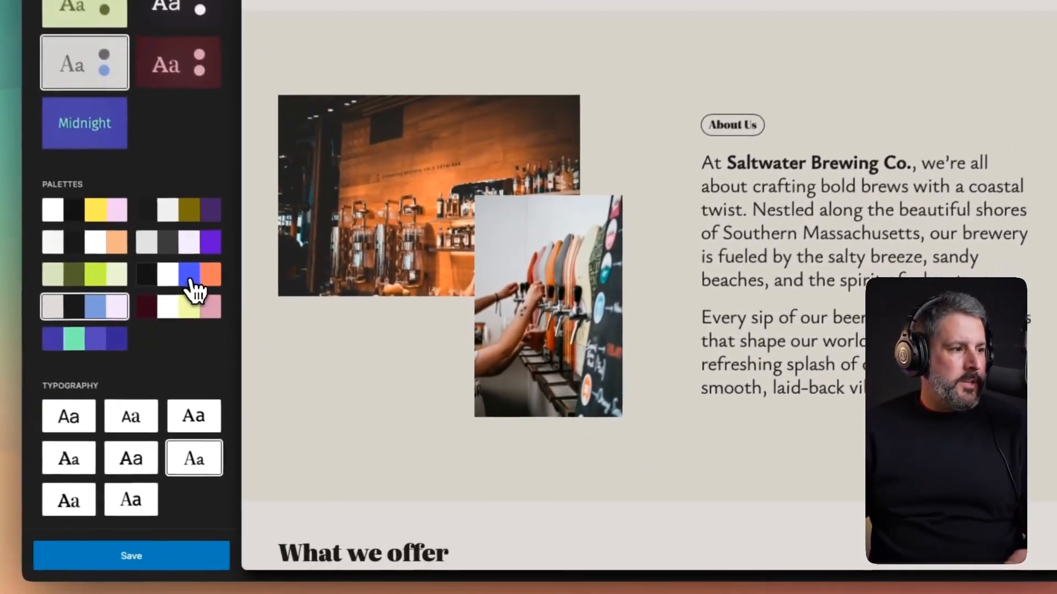
left_click(306, 397)
left_click(181, 240)
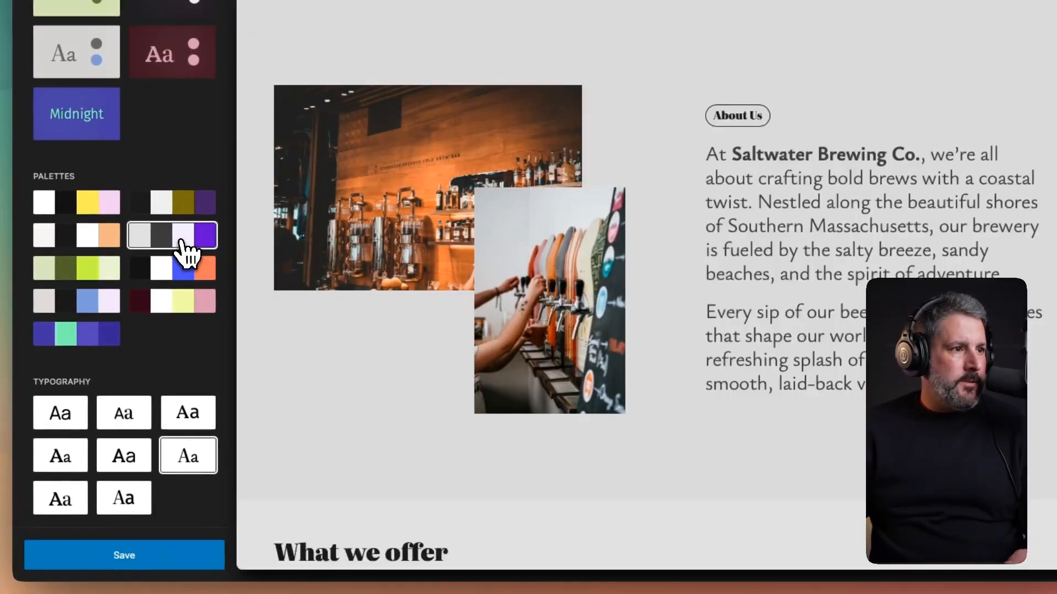
left_click(92, 308)
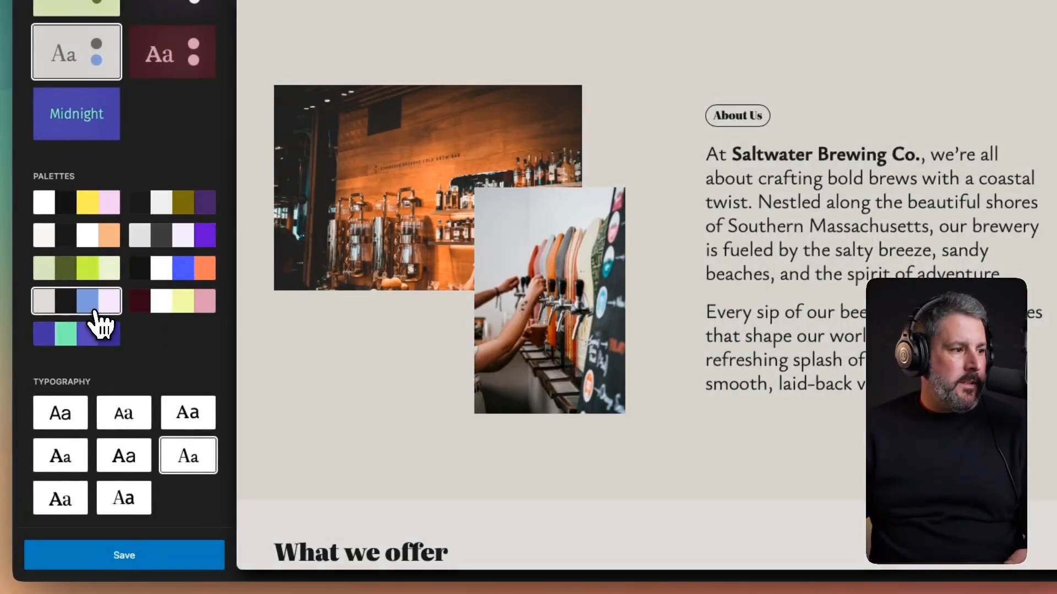
left_click(124, 557)
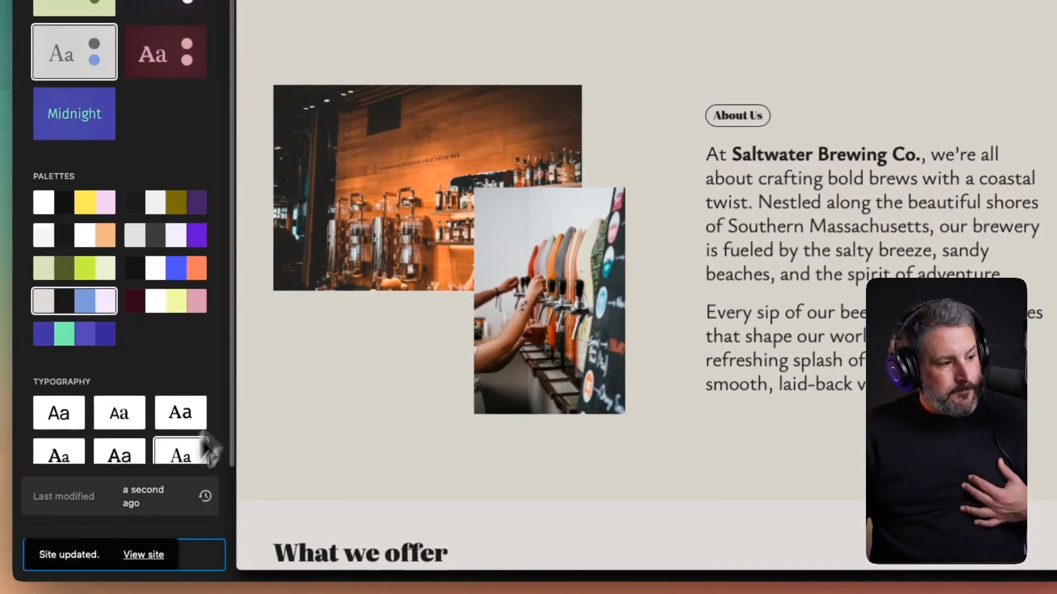
- Scroll through the restyled Saltwater Brewing Co. homepage, then return to the admin Dashboard
left_click(157, 556)
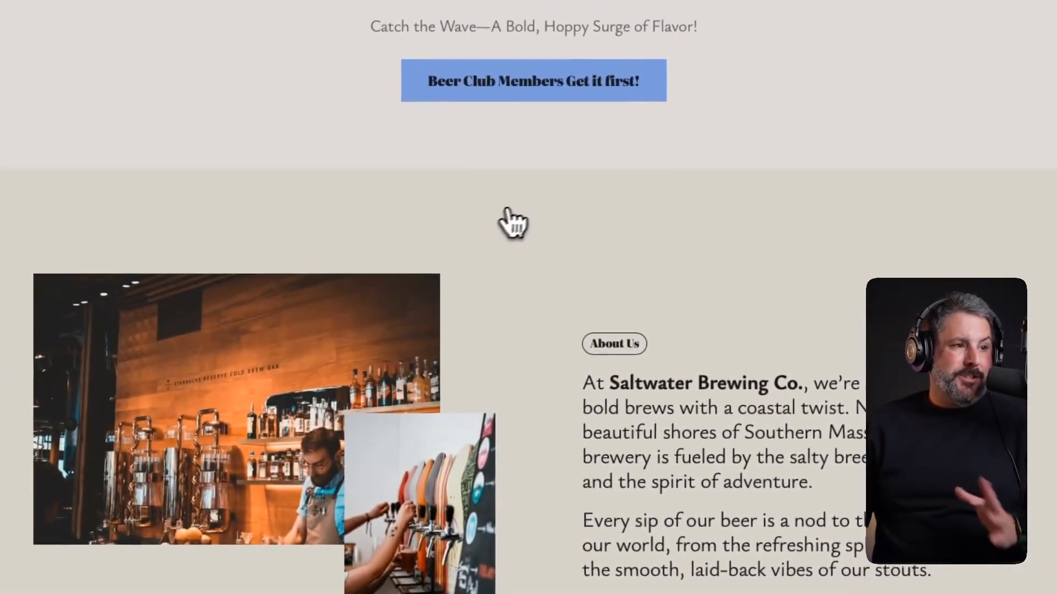
scroll(523, 212, "down", 5)
scroll(531, 220, "down", 10)
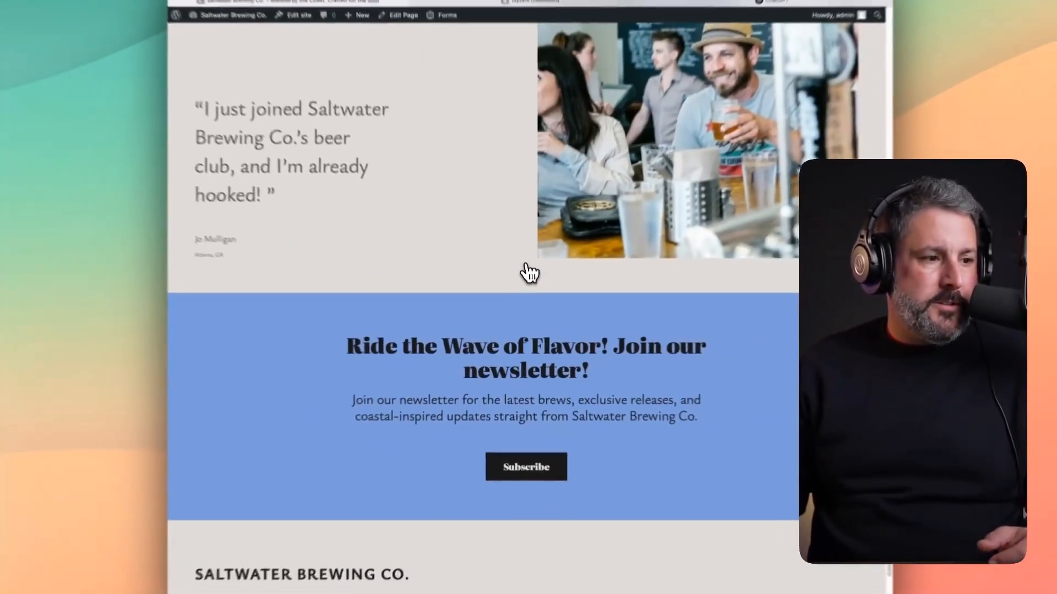
scroll(464, 339, "up", 15)
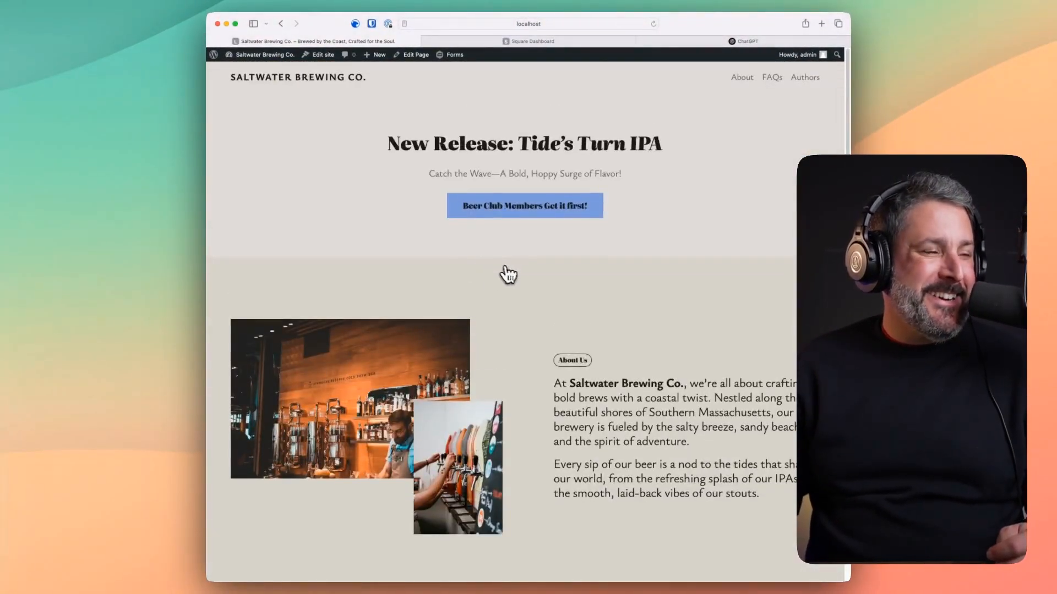
scroll(531, 178, "down", 6)
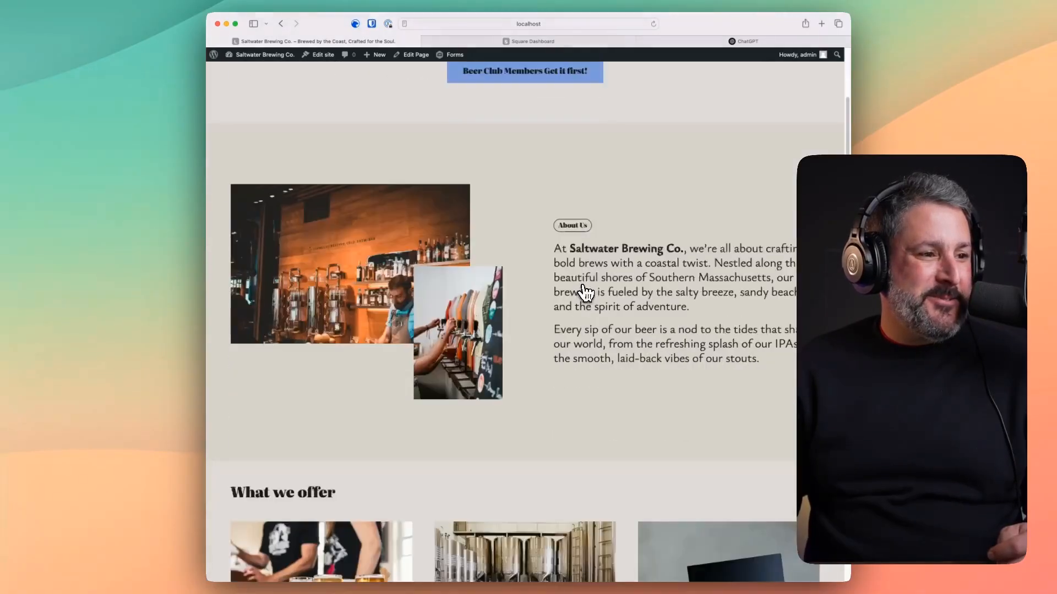
scroll(591, 288, "down", 9)
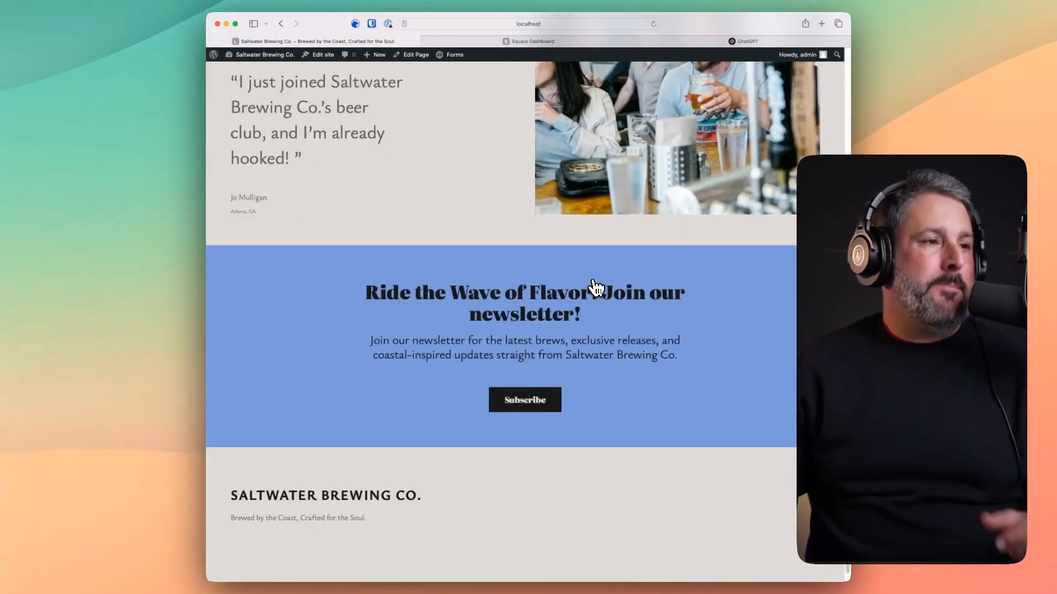
scroll(295, 309, "up", 20)
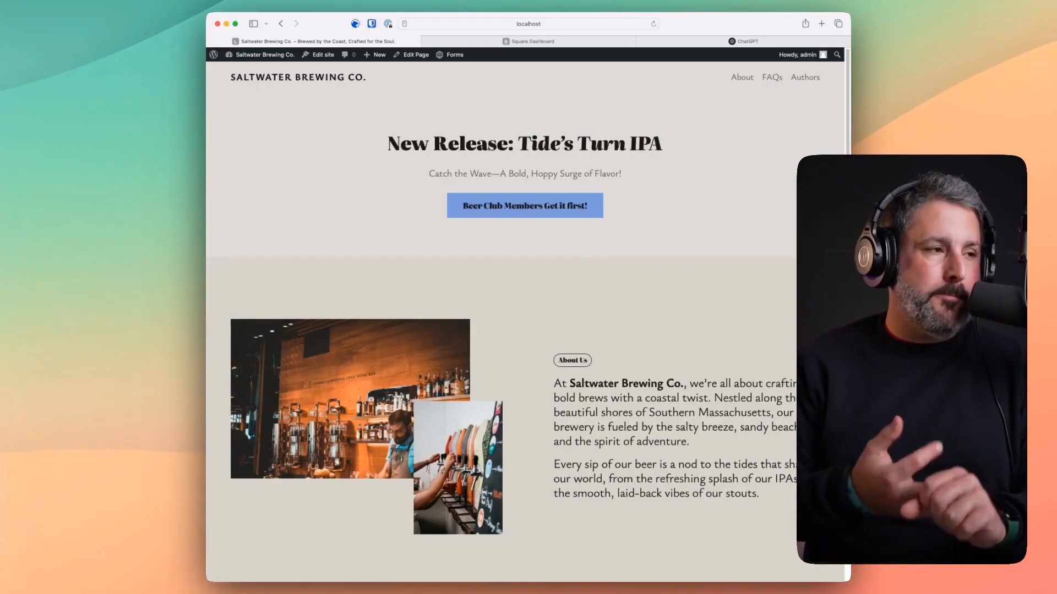
left_click(267, 61)
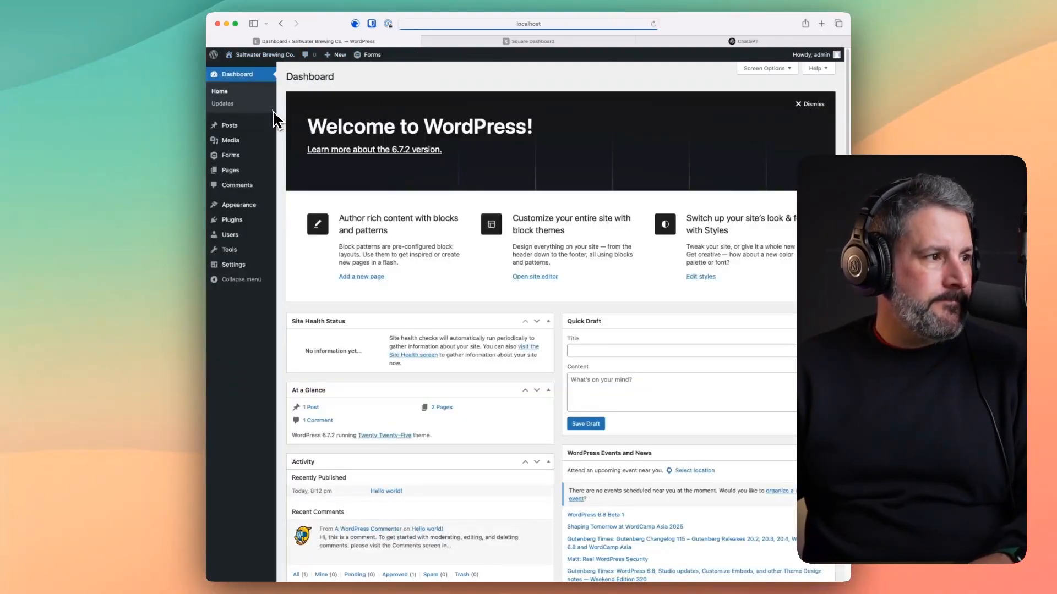
- Create a 'Contact' form from the Simple Contact Form template and open its embed options
mouse_move(251, 157)
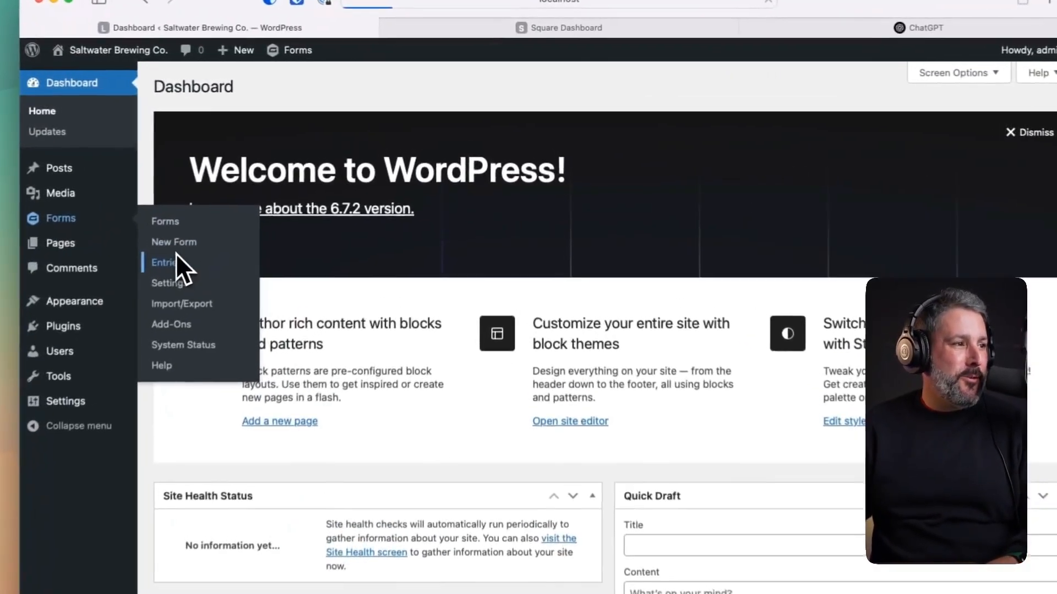
left_click(295, 181)
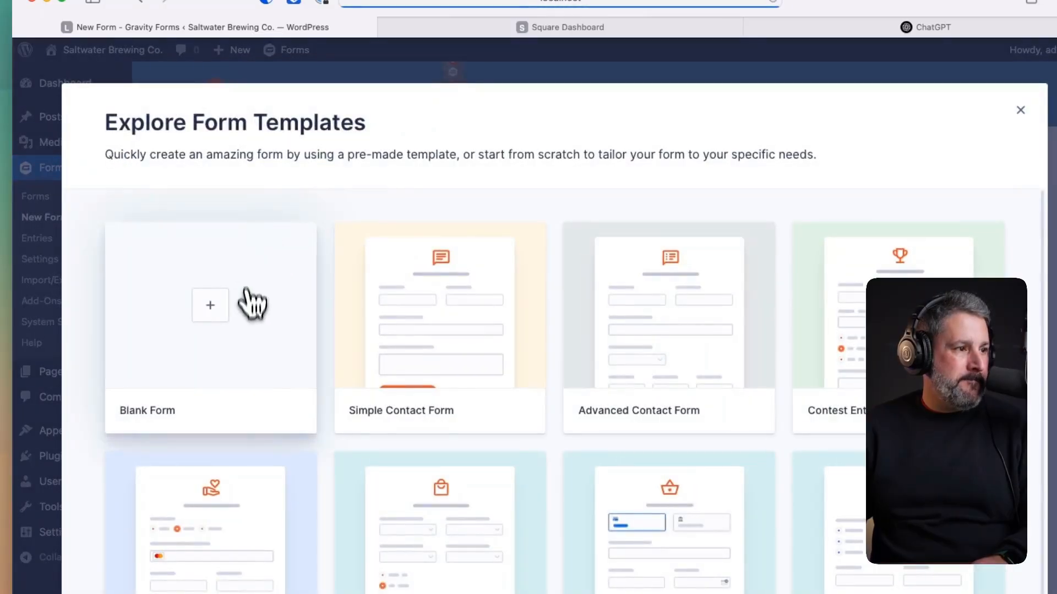
mouse_move(382, 267)
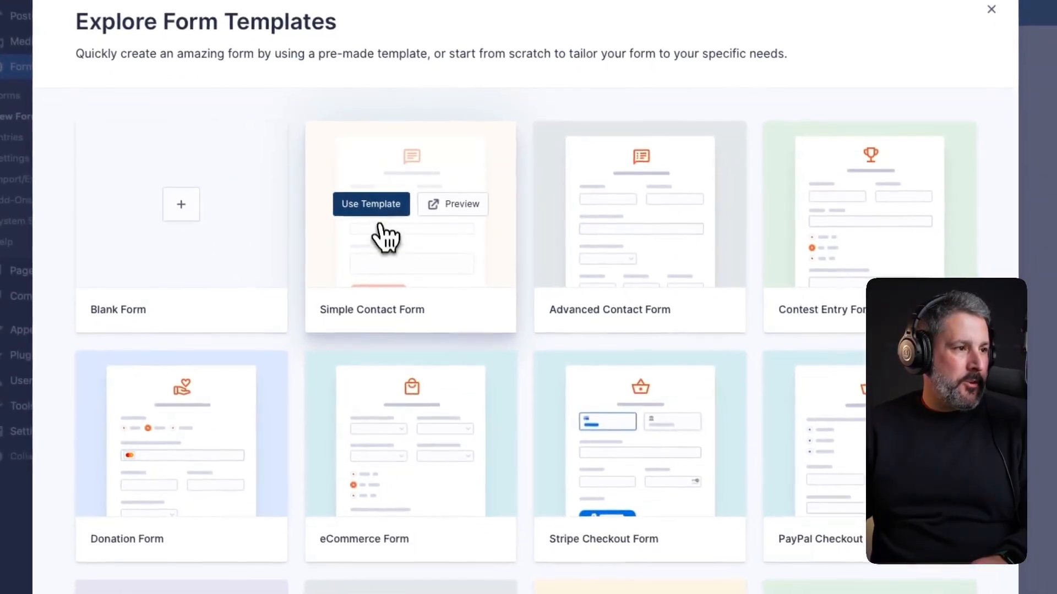
left_click(373, 212)
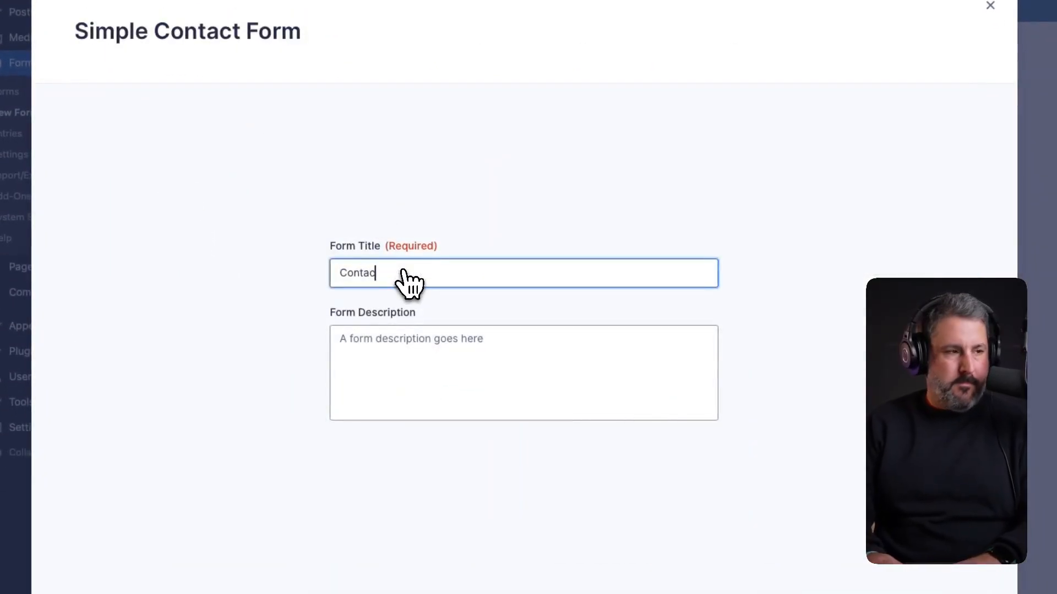
left_click(900, 512)
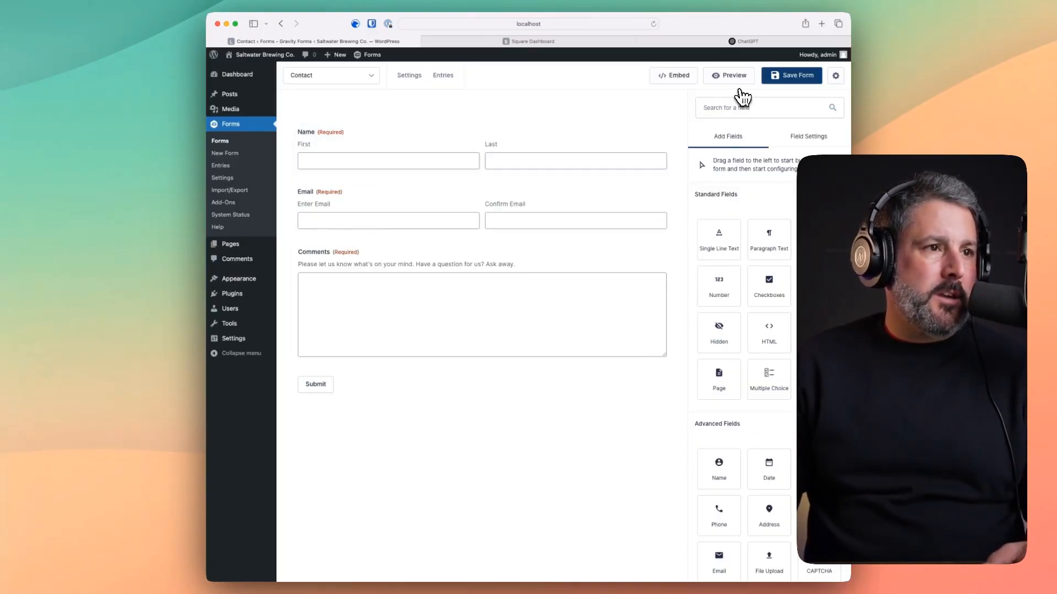
left_click(674, 77)
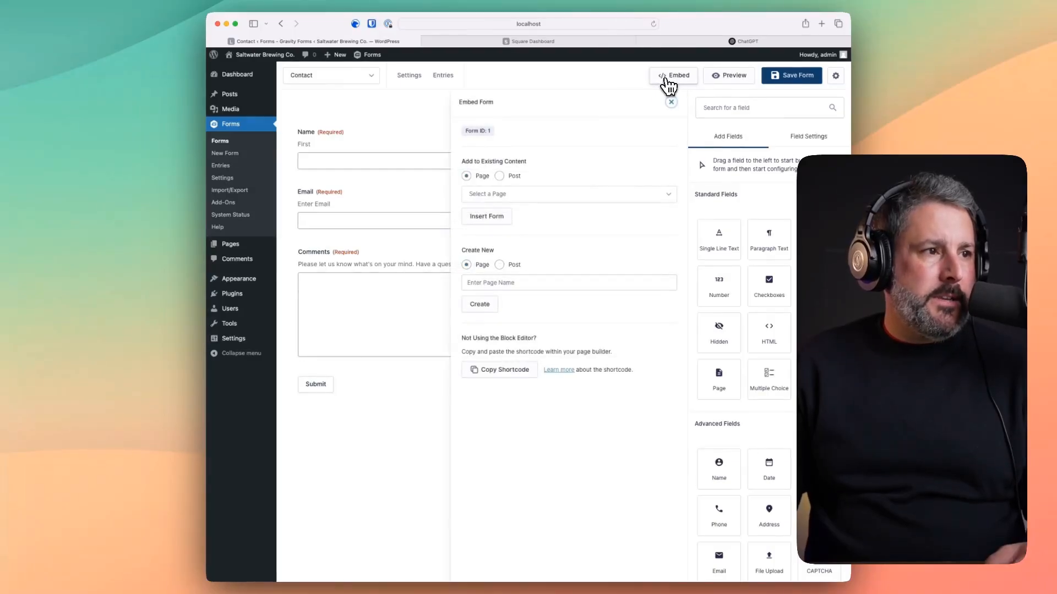
- Embed the form on a new 'Contact' page and hide the form's title and description
left_click(489, 280)
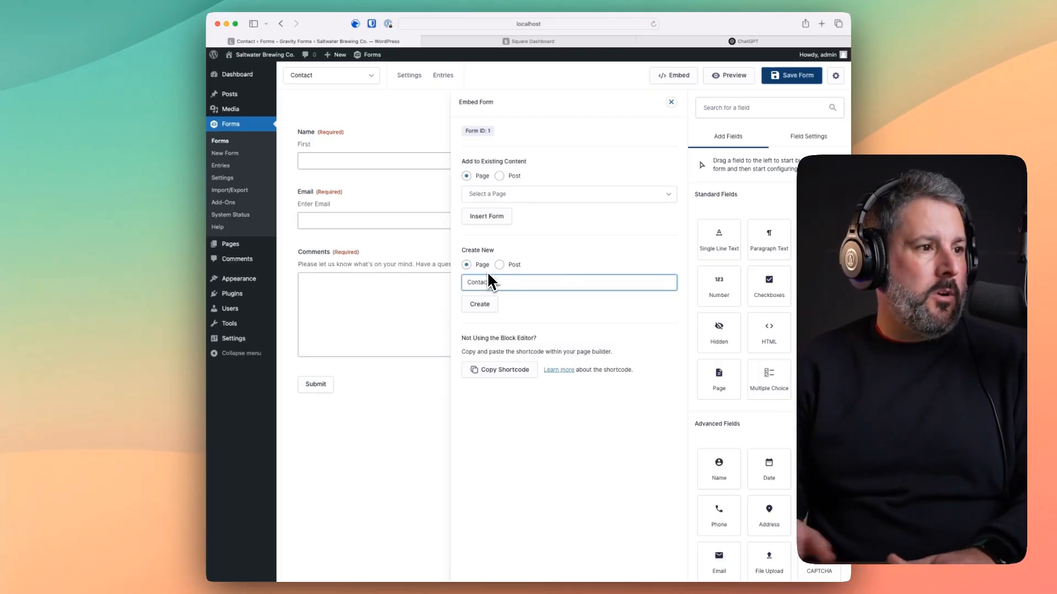
left_click(485, 310)
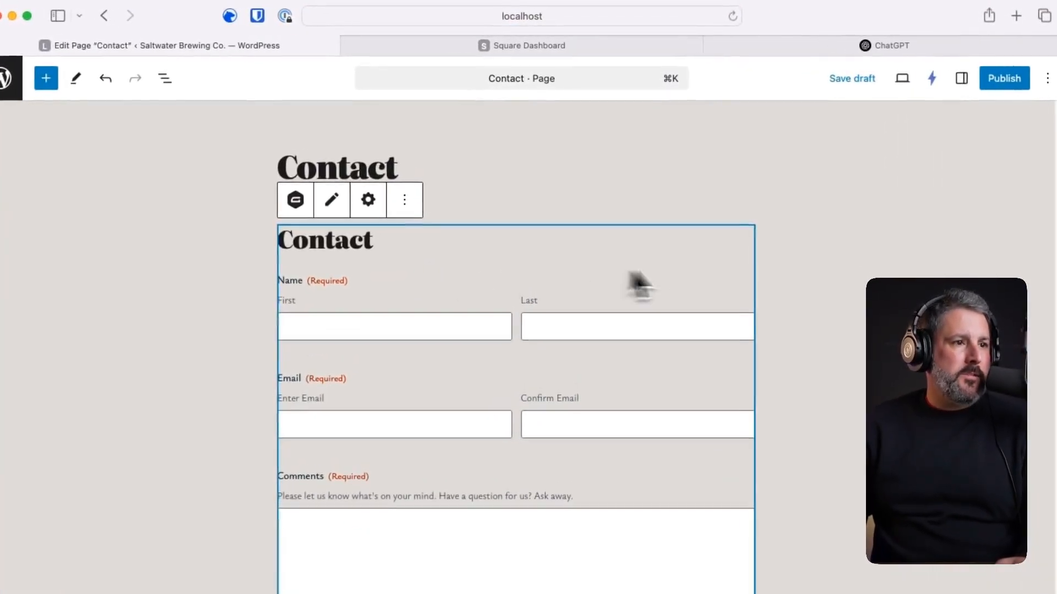
left_click(941, 95)
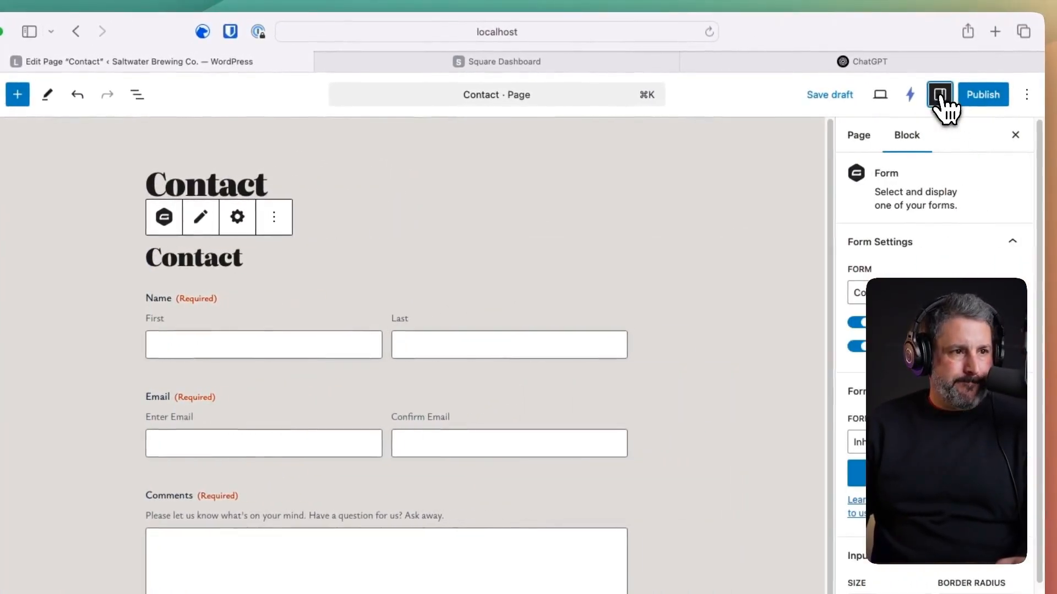
left_click(856, 323)
left_click(857, 347)
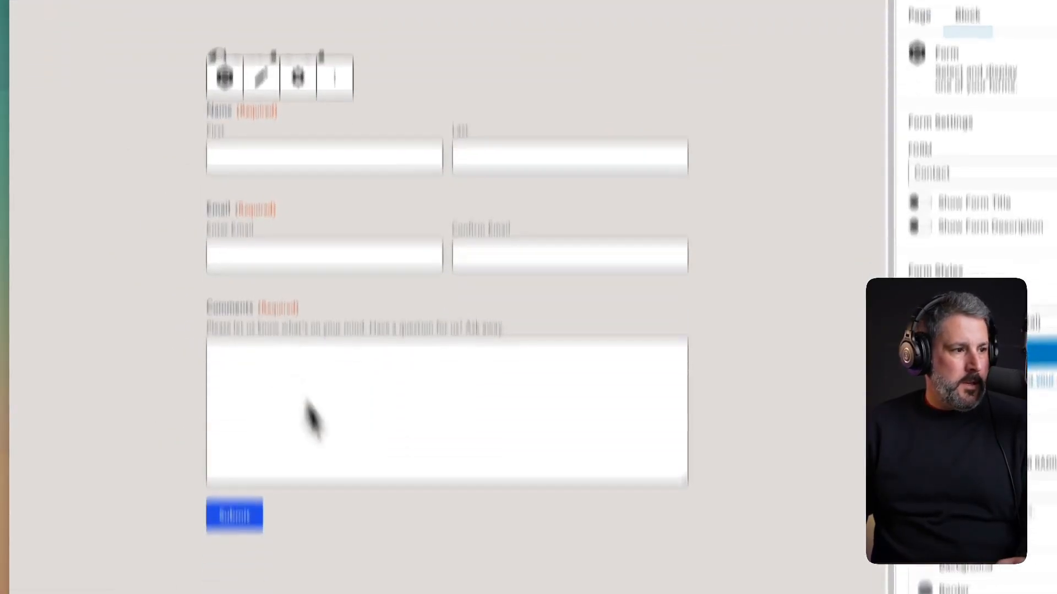
left_click(319, 427)
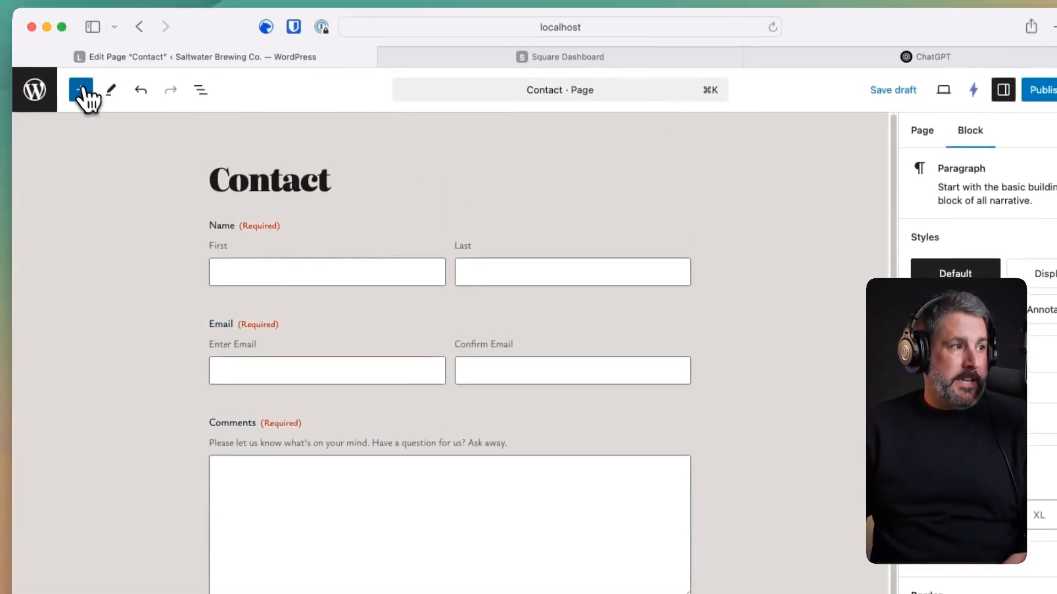
- Insert the 'Got questions? Feel free to reach out.' contact pattern below the form
left_click(81, 107)
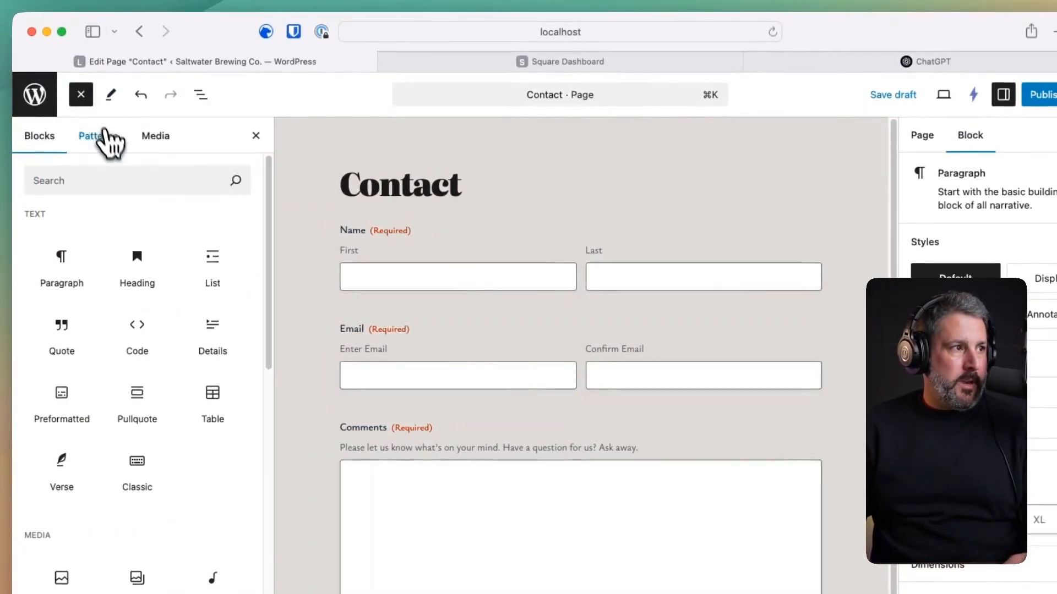
left_click(104, 144)
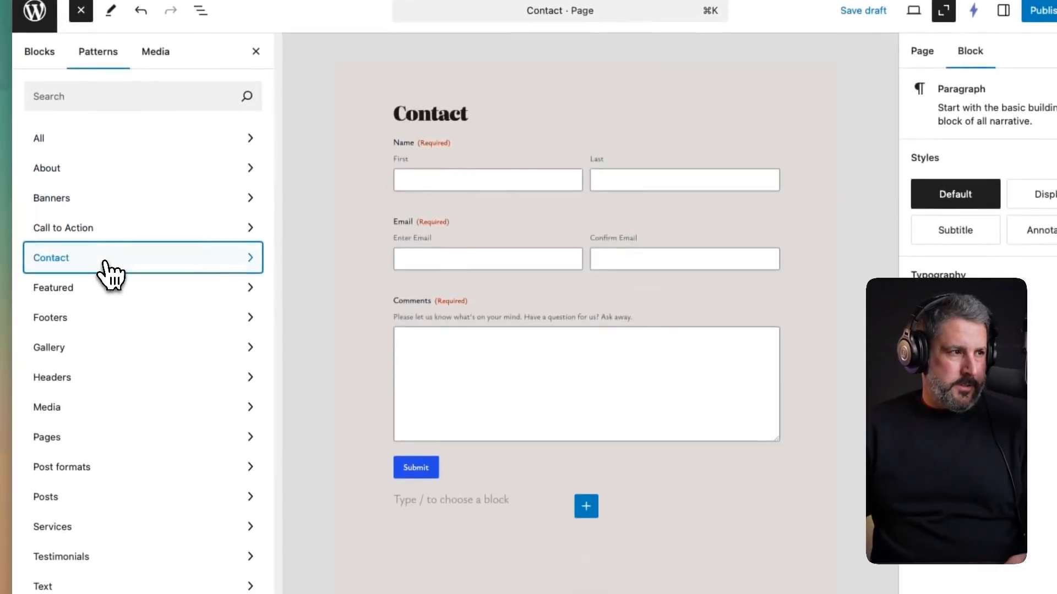
left_click(106, 262)
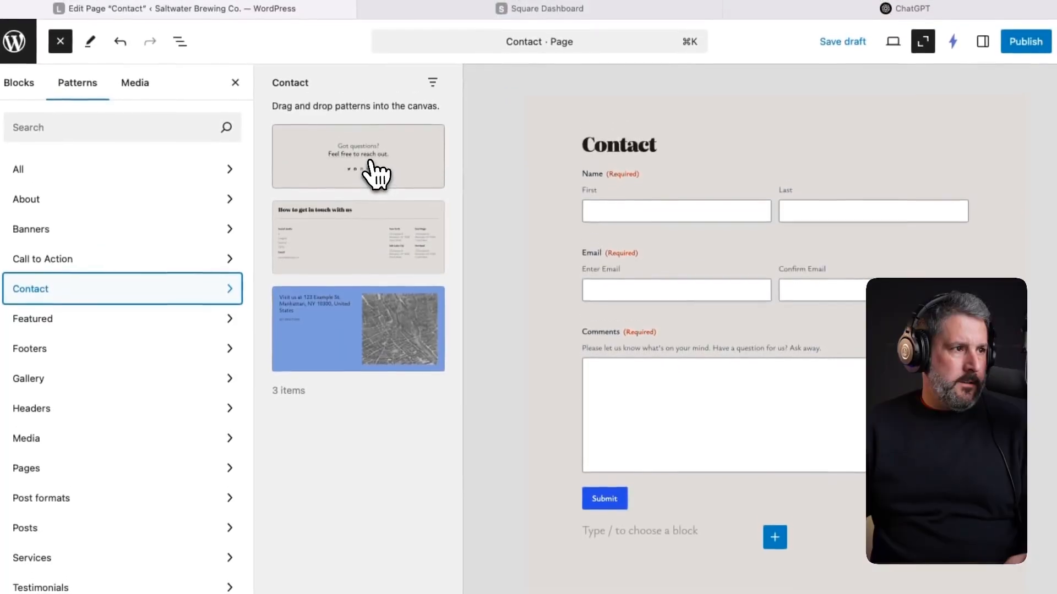
left_click(385, 160)
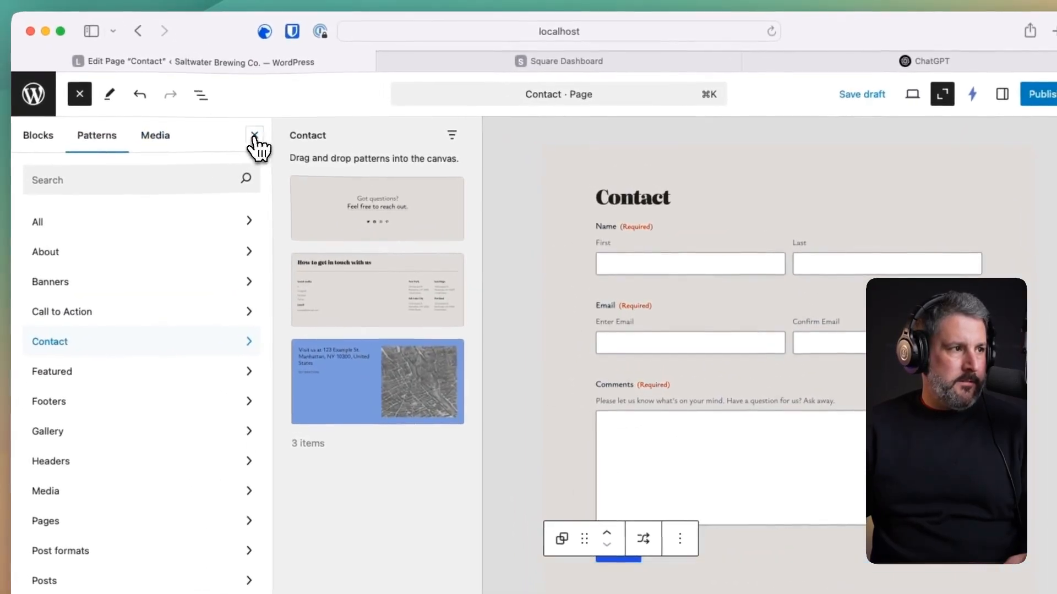
left_click(252, 135)
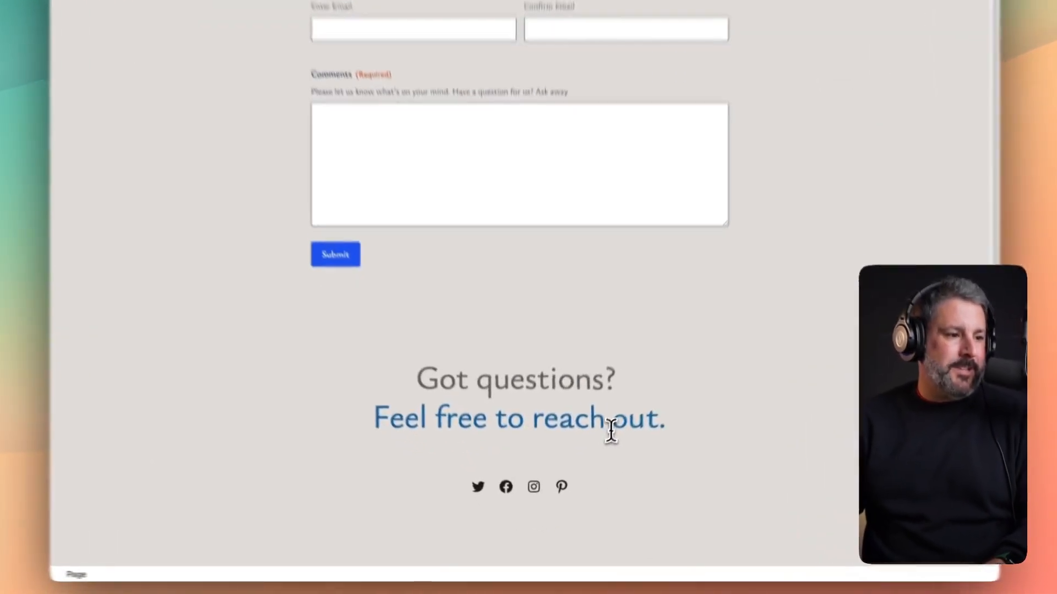
- Remove the link from the 'Feel free to reach out.' line
left_click(561, 472)
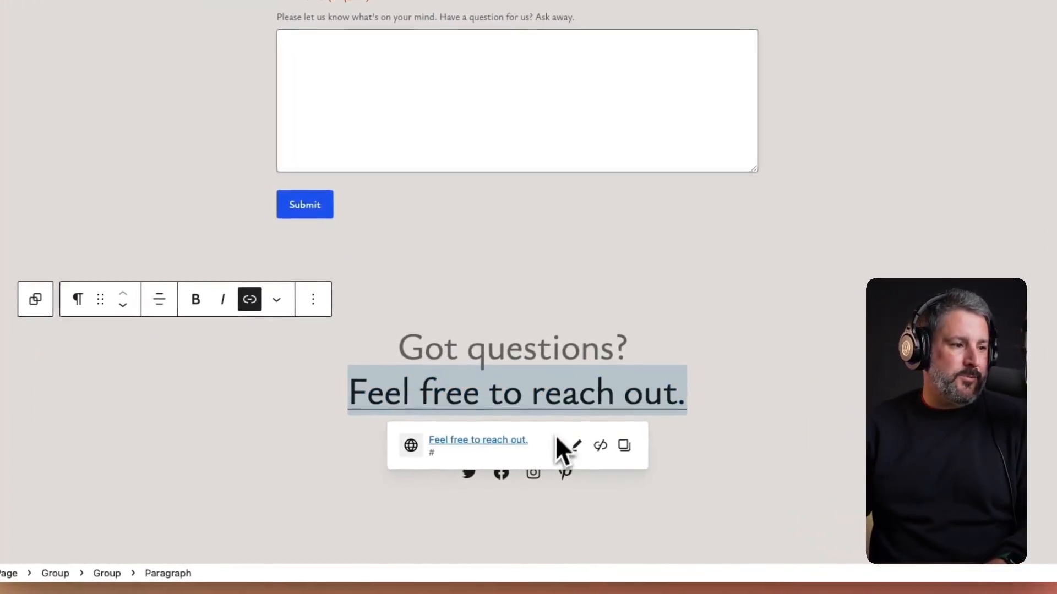
left_click(600, 444)
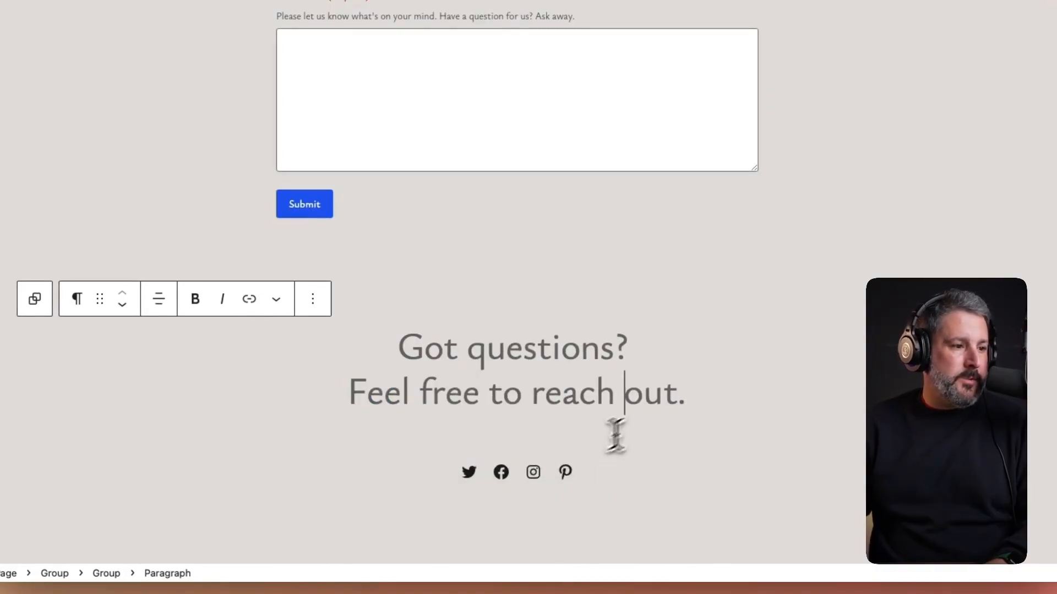
left_click(774, 346)
scroll(693, 365, "up", 1)
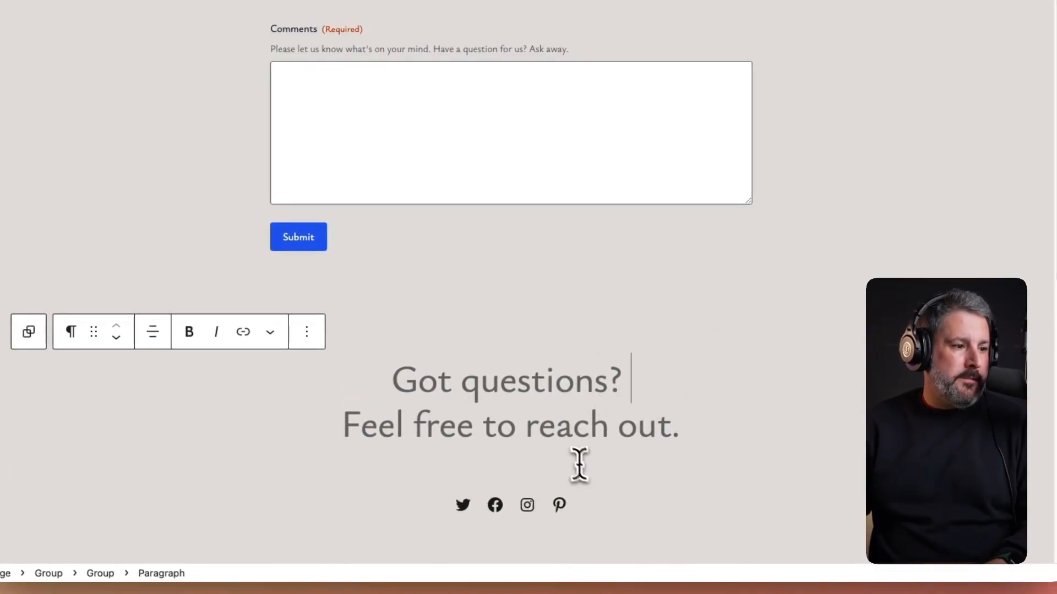
left_click(496, 427)
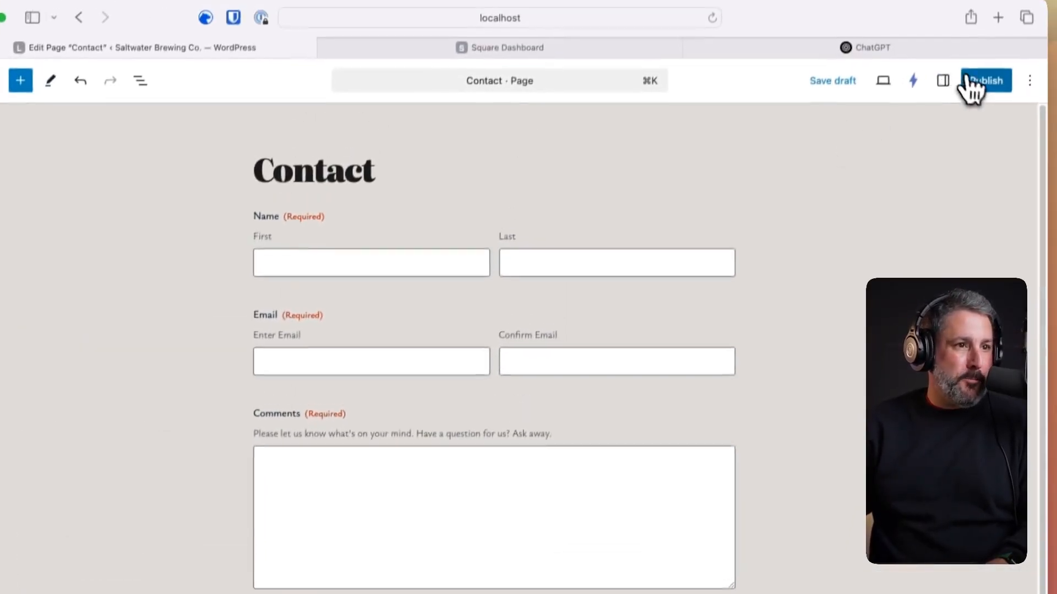
- Publish the Contact page, check it live, and go back to the Dashboard
left_click(975, 83)
left_click(984, 98)
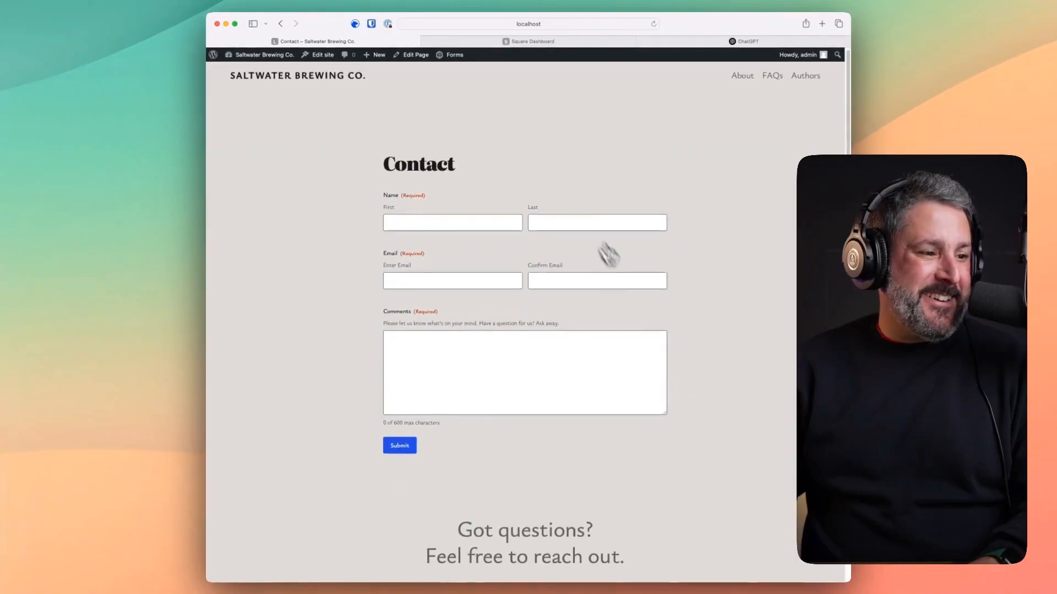
scroll(633, 292, "down", 5)
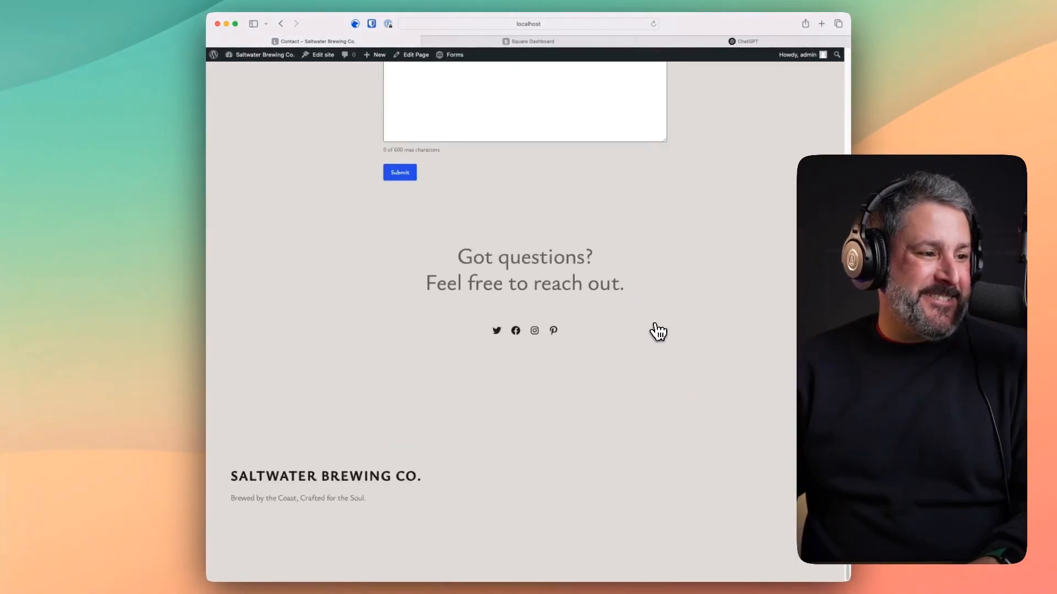
scroll(658, 332, "up", 5)
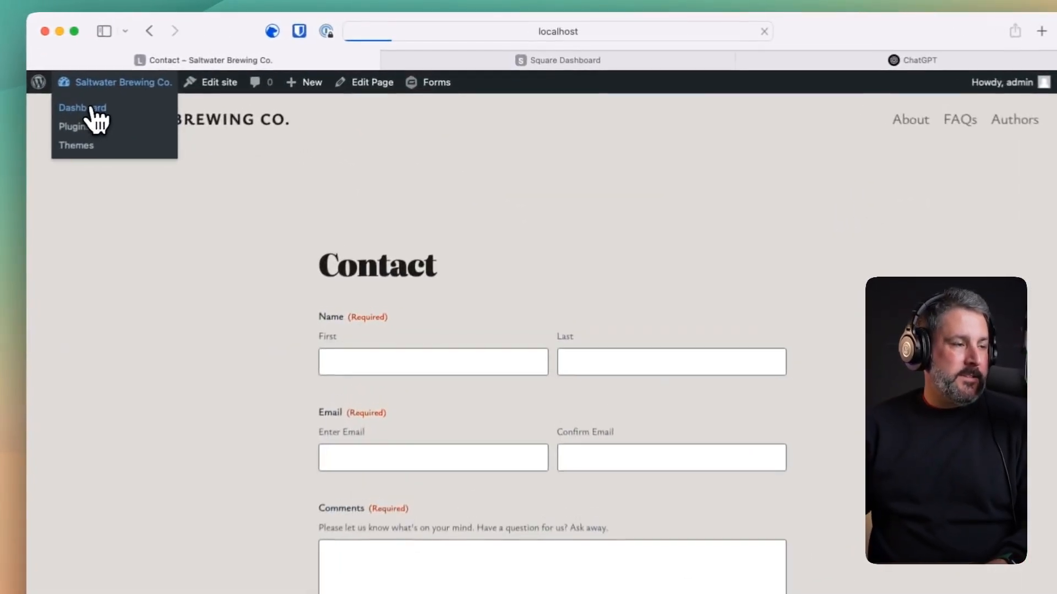
left_click(242, 68)
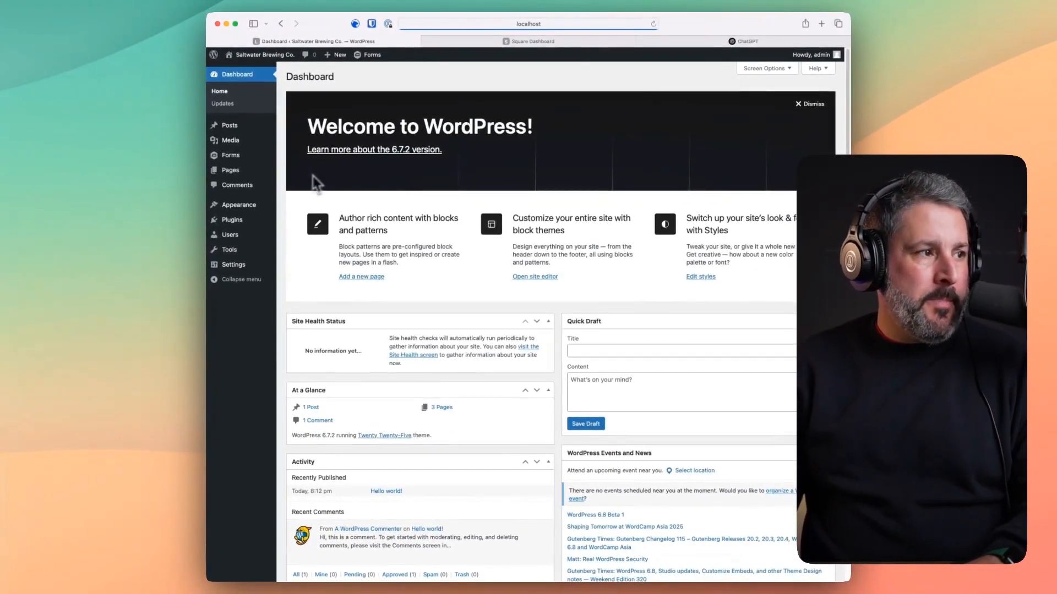
- Set the Gravity Forms Square account mode to Sandbox and let the page save it
mouse_move(231, 158)
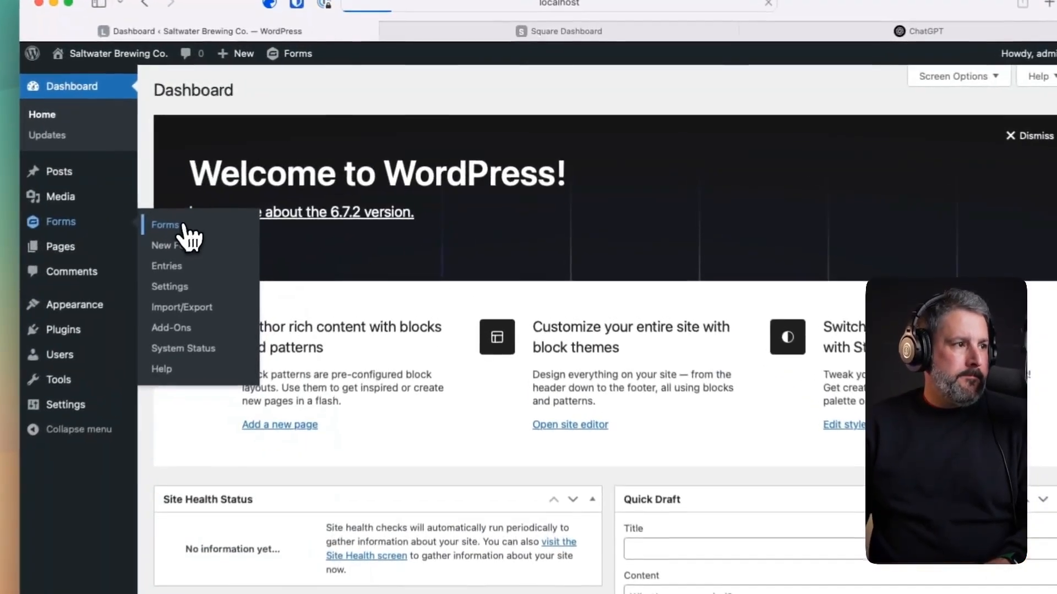
left_click(300, 158)
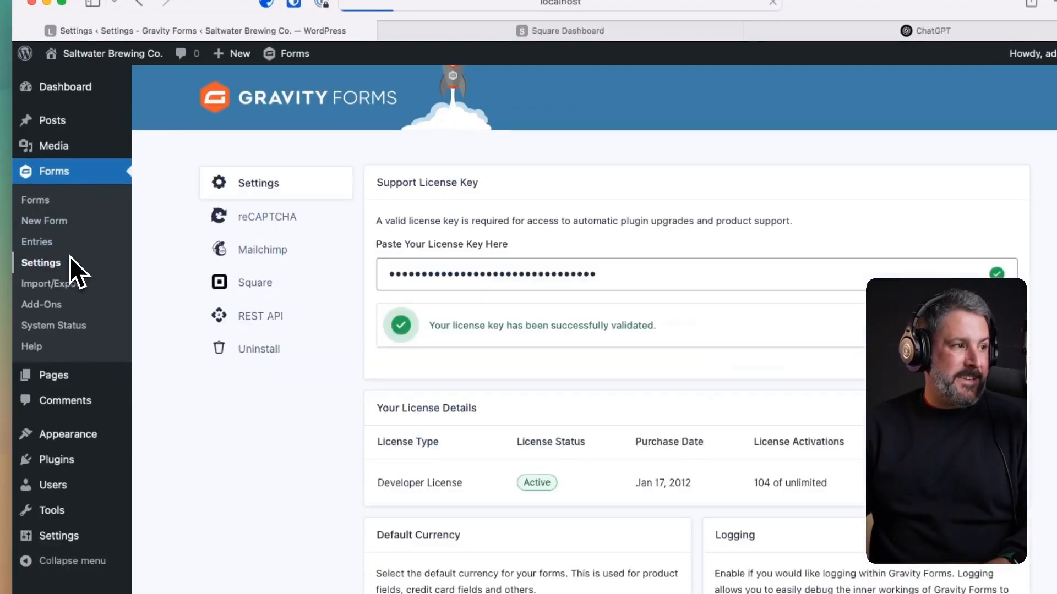
left_click(258, 291)
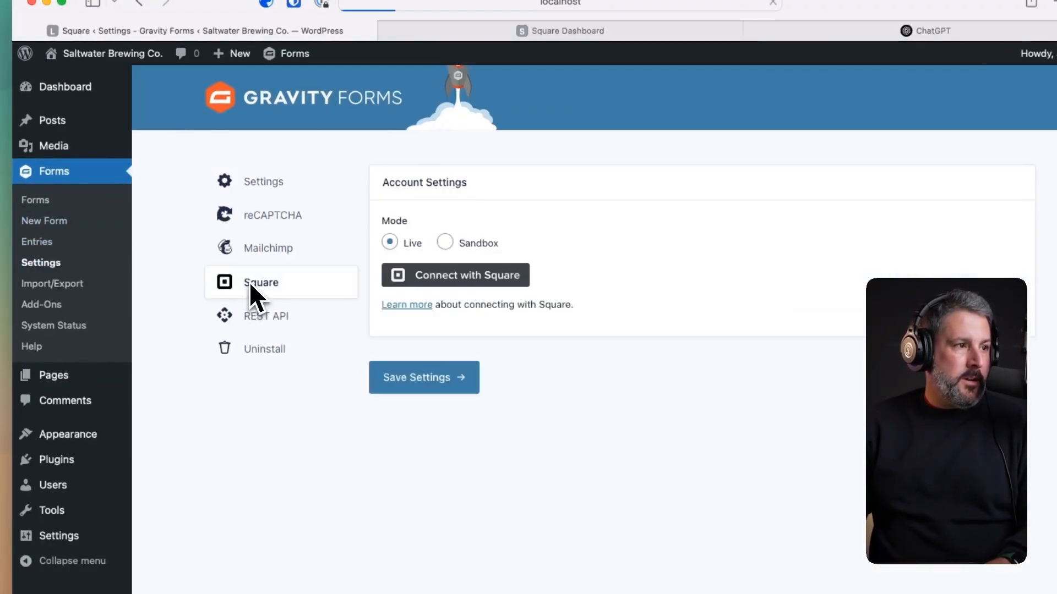
left_click(413, 212)
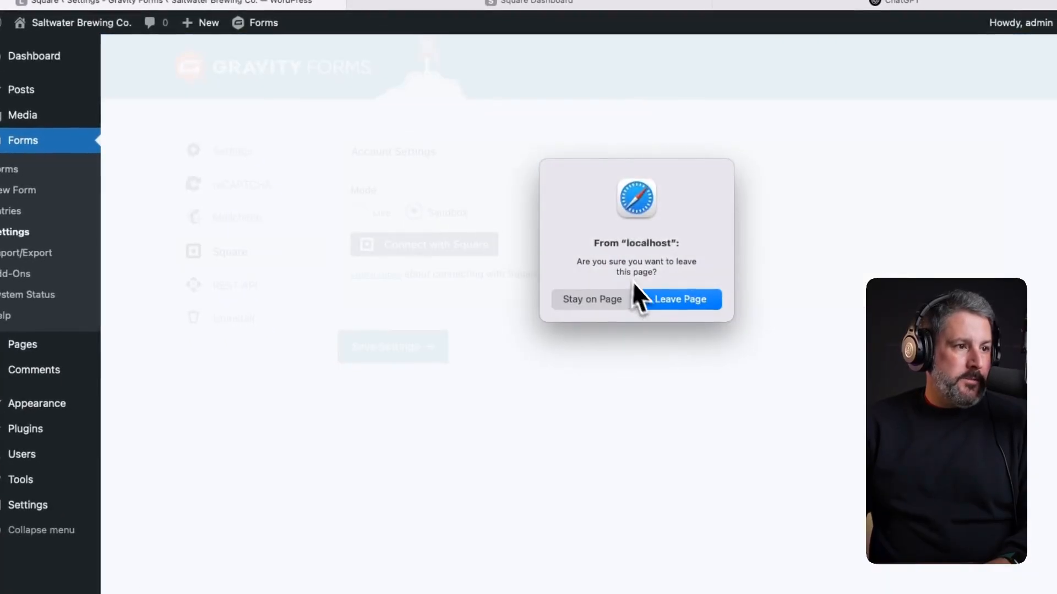
left_click(680, 301)
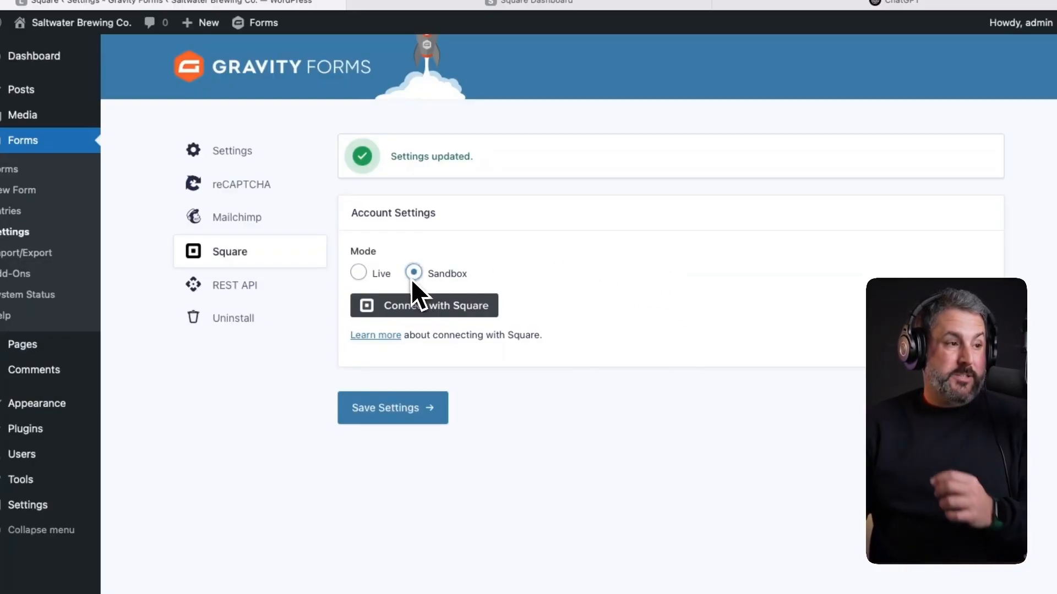
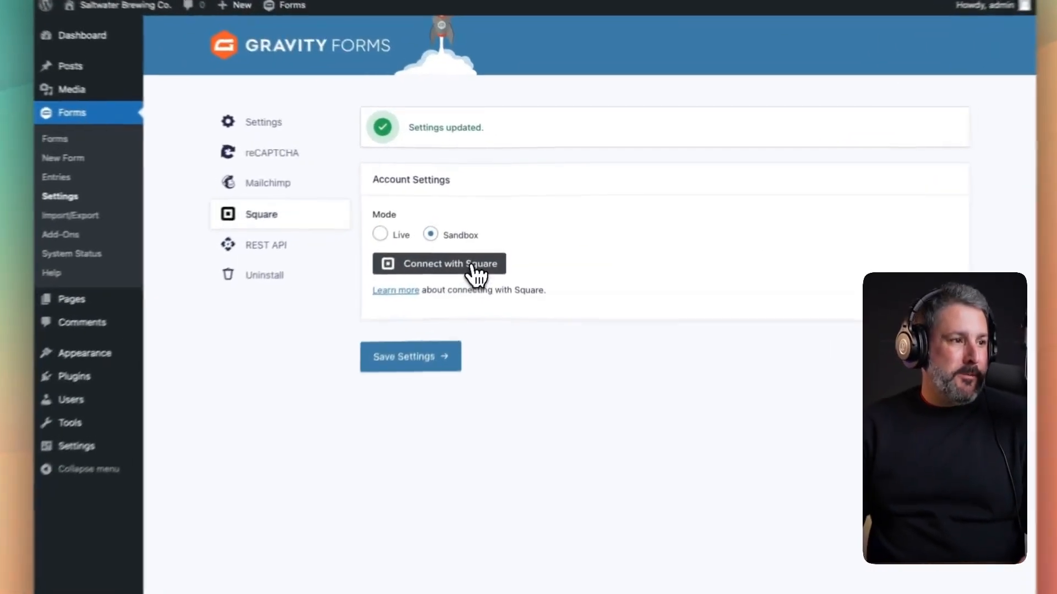
- Connect Gravity Forms to the Square sandbox, keep localhost as the location, then go to the Forms list
left_click(484, 228)
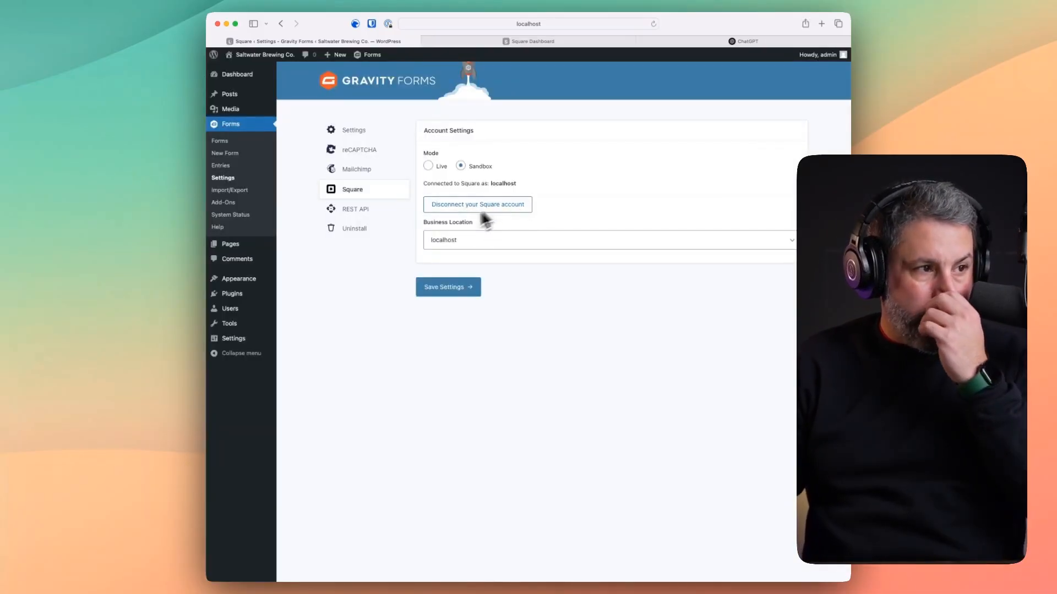
left_click(449, 288)
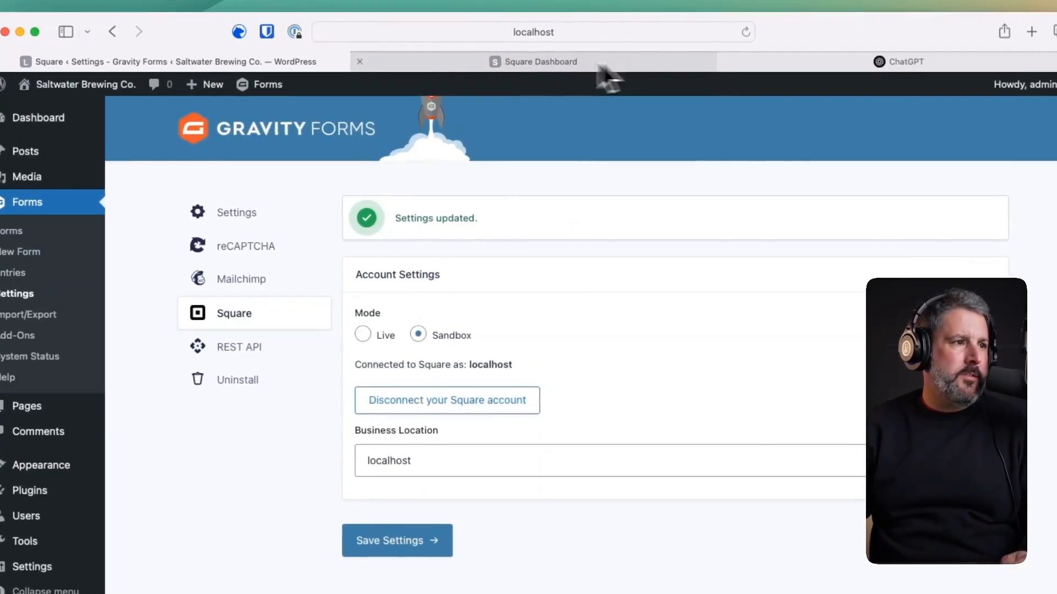
left_click(633, 61)
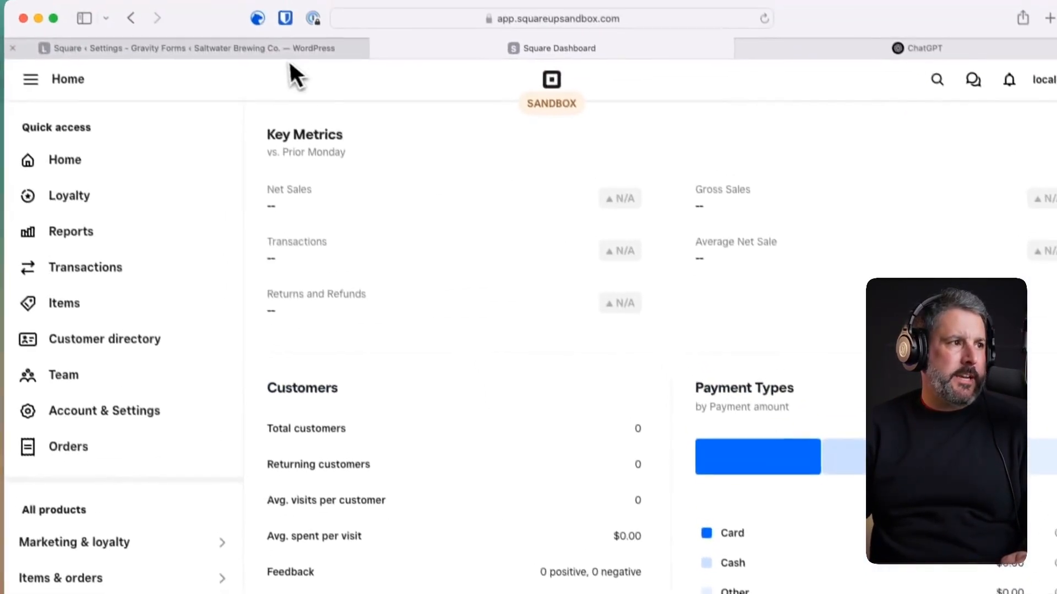
left_click(290, 62)
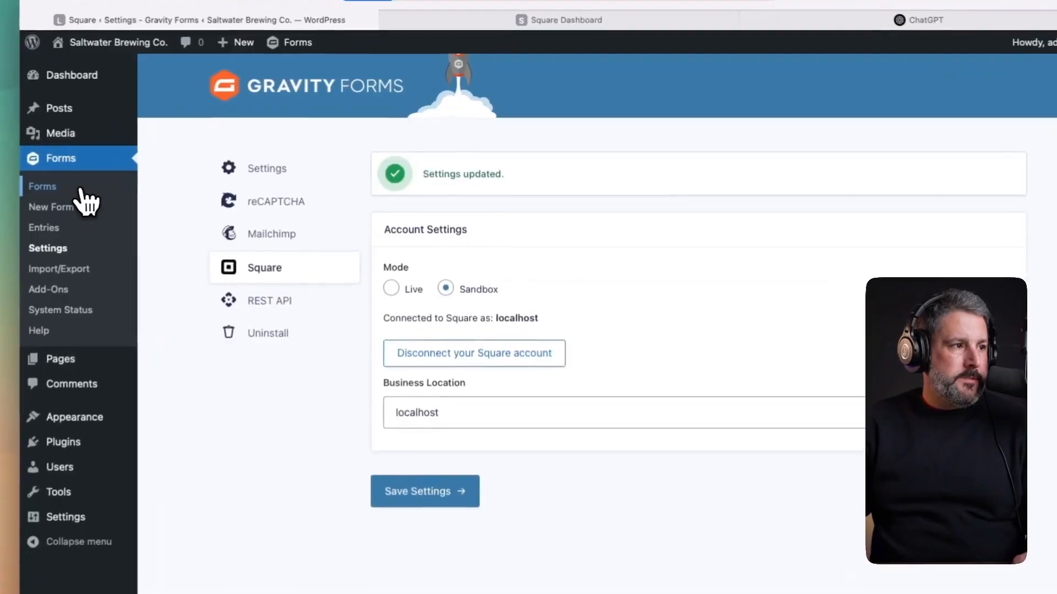
left_click(248, 144)
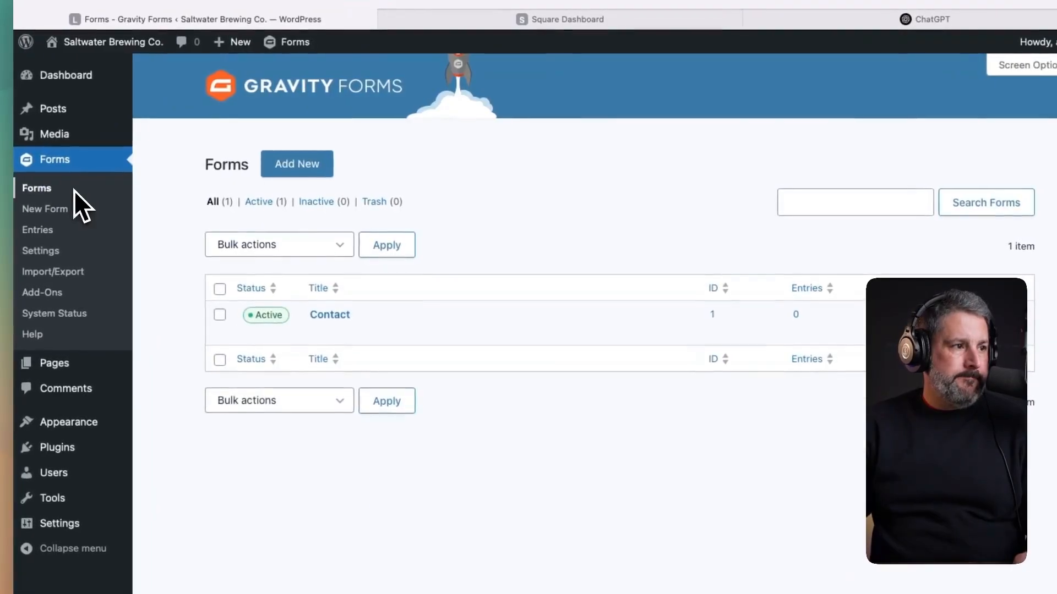
- Create a blank form titled 'Annual Beer Club'
left_click(287, 165)
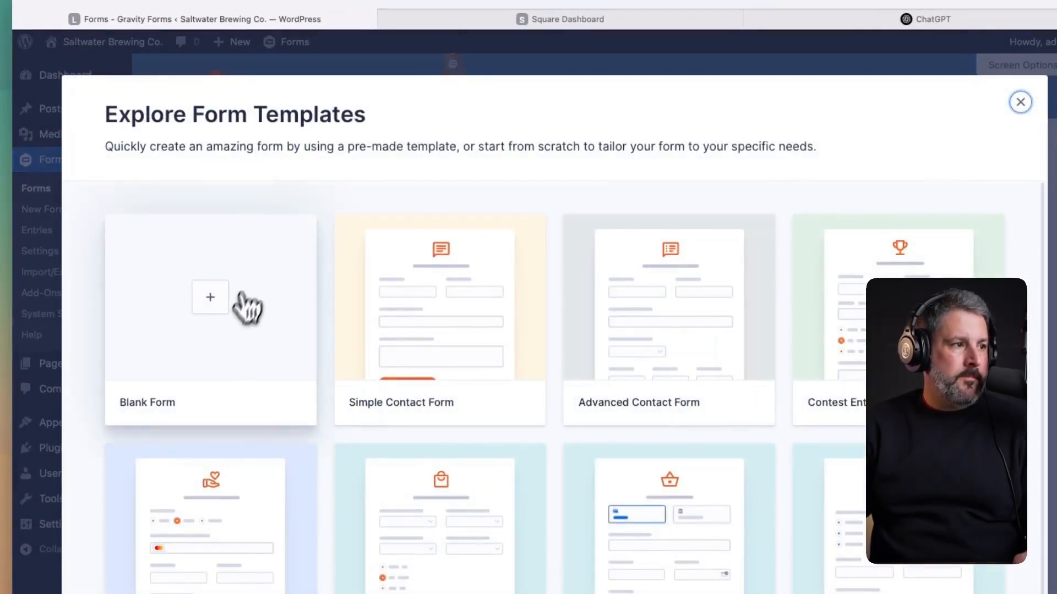
left_click(230, 317)
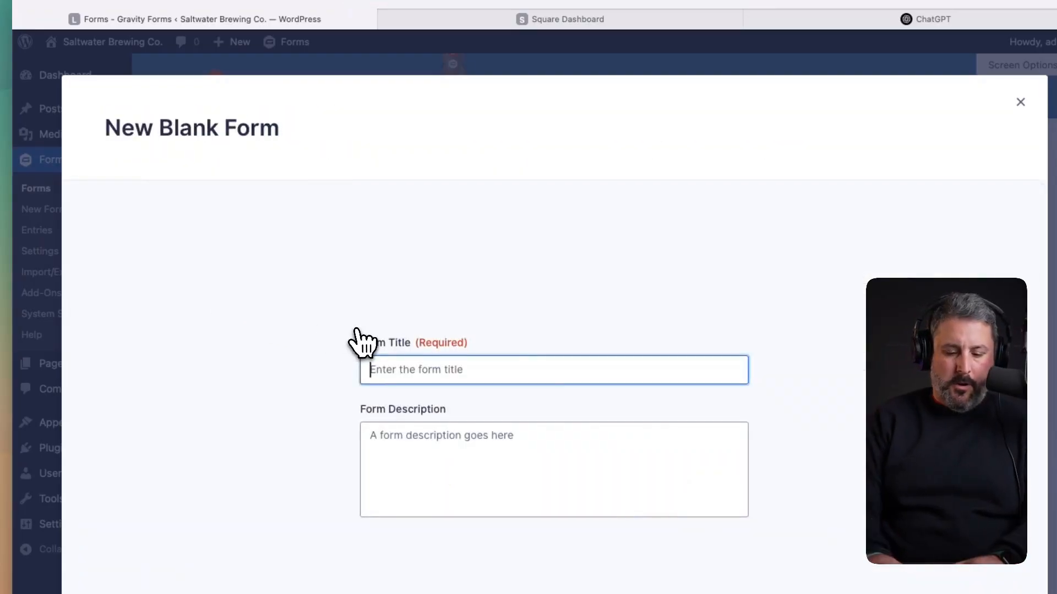
type("Annual Beerc")
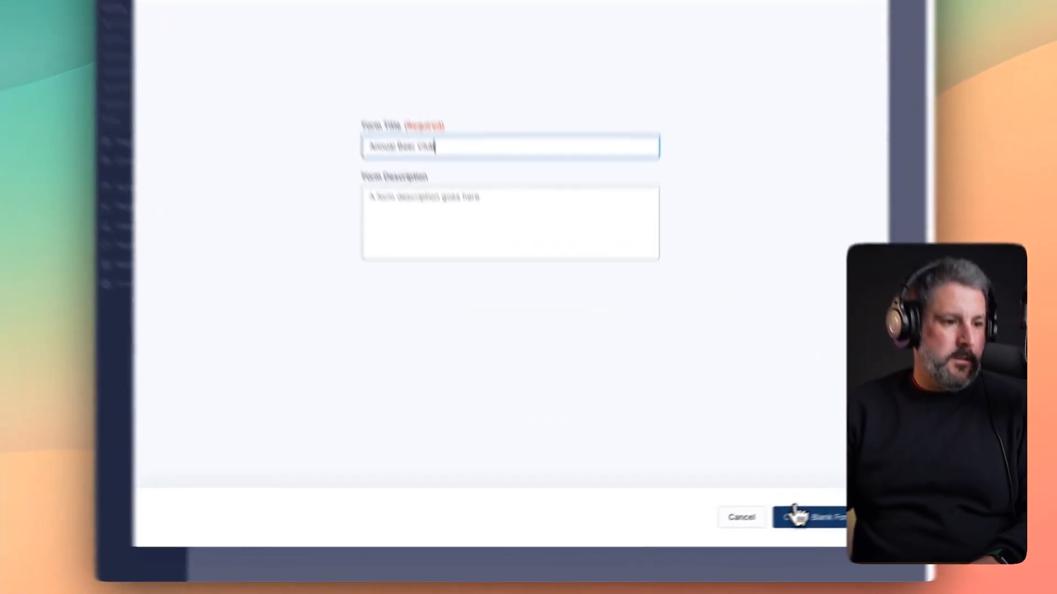
left_click(761, 533)
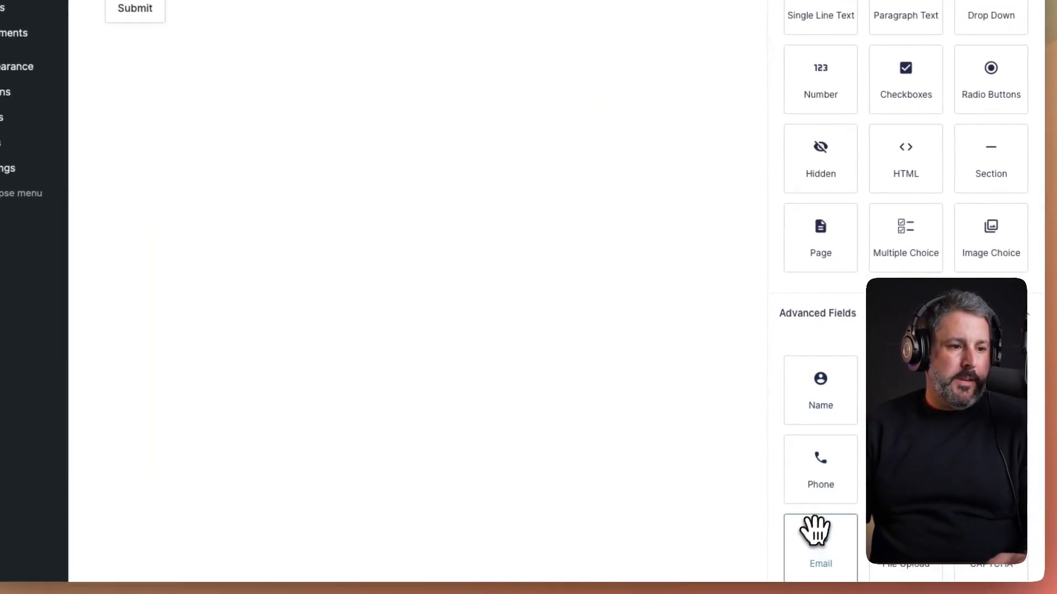
- Add a Product pricing field to the Annual Beer Club form
scroll(786, 330, "down", 3)
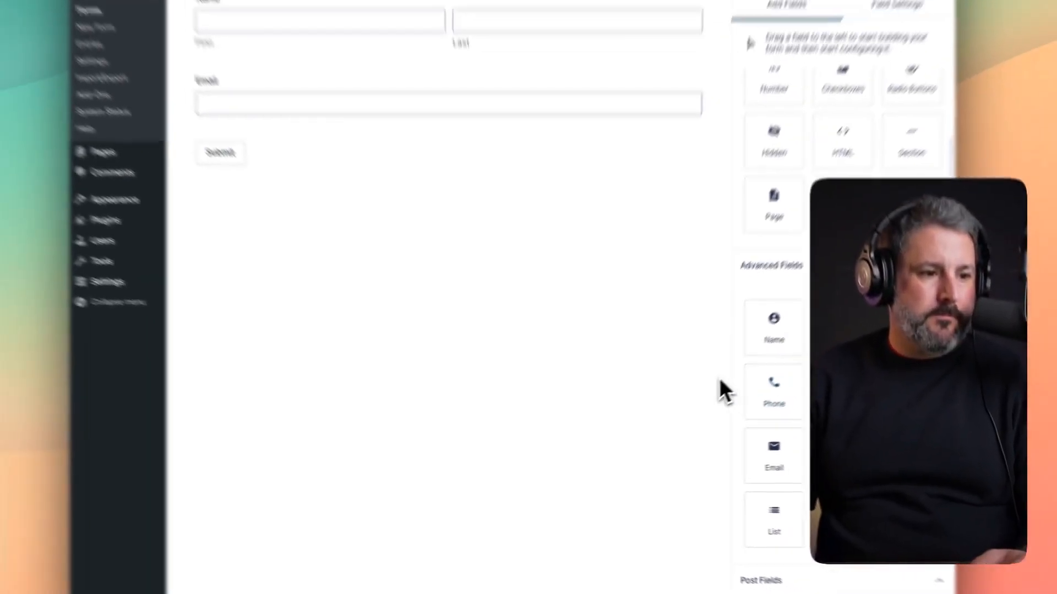
scroll(721, 380, "down", 4)
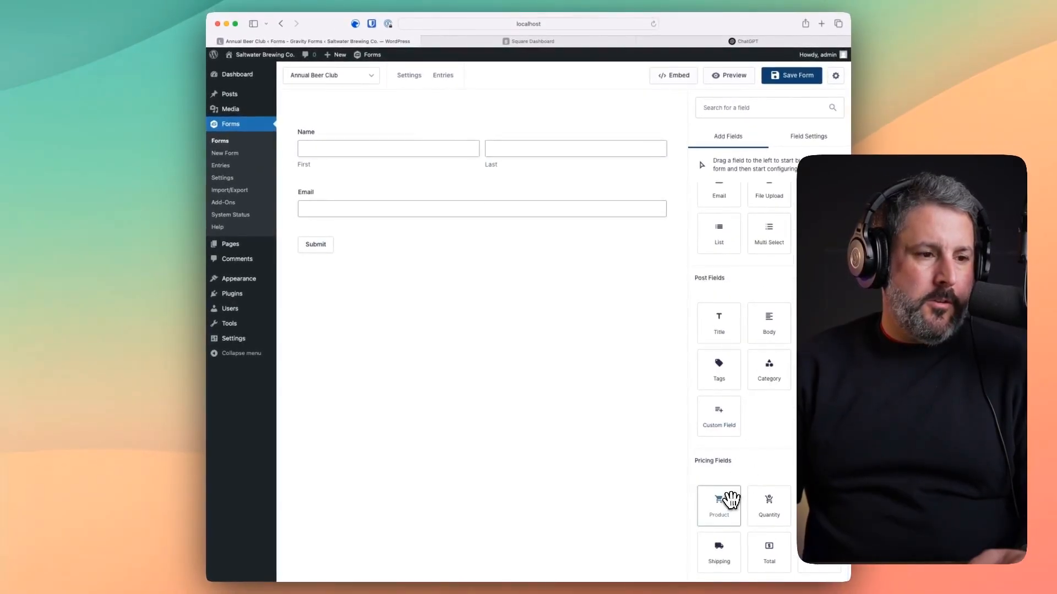
left_click(726, 504)
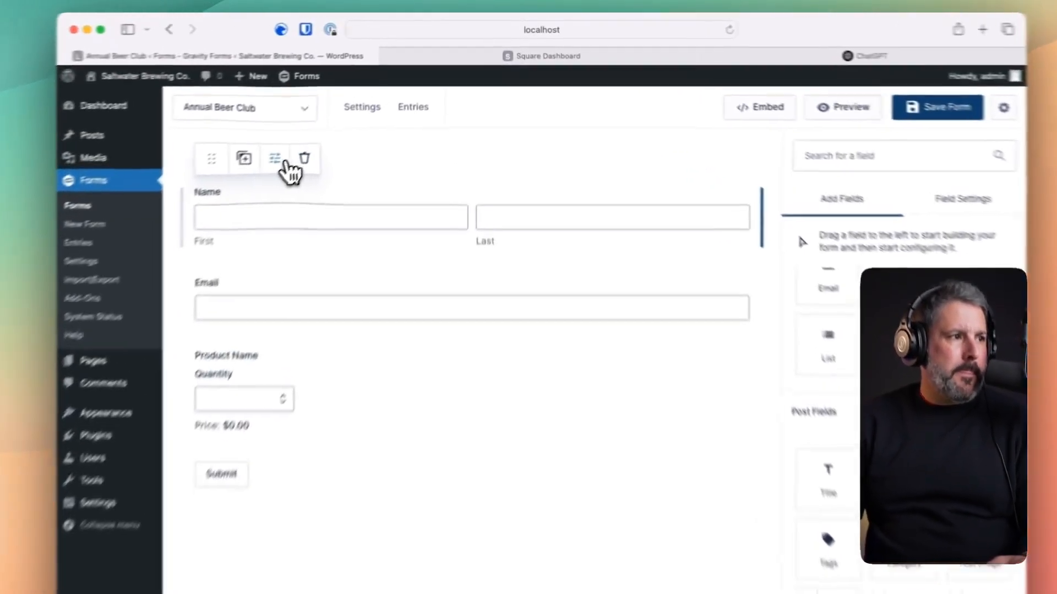
- Make the Name and Email fields required and set the Product field type to Radio Buttons
left_click(350, 109)
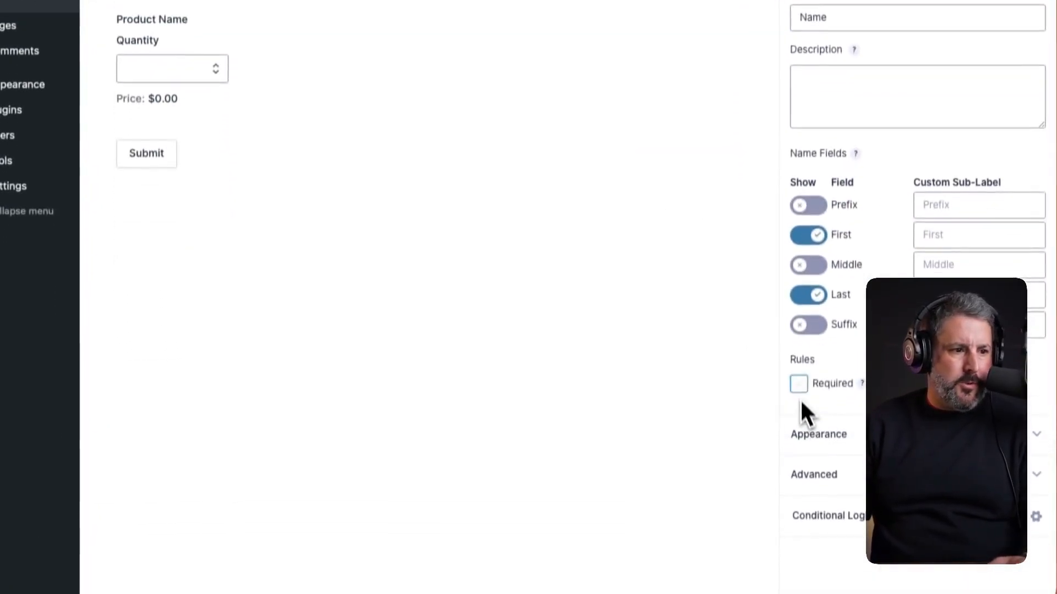
left_click(236, 248)
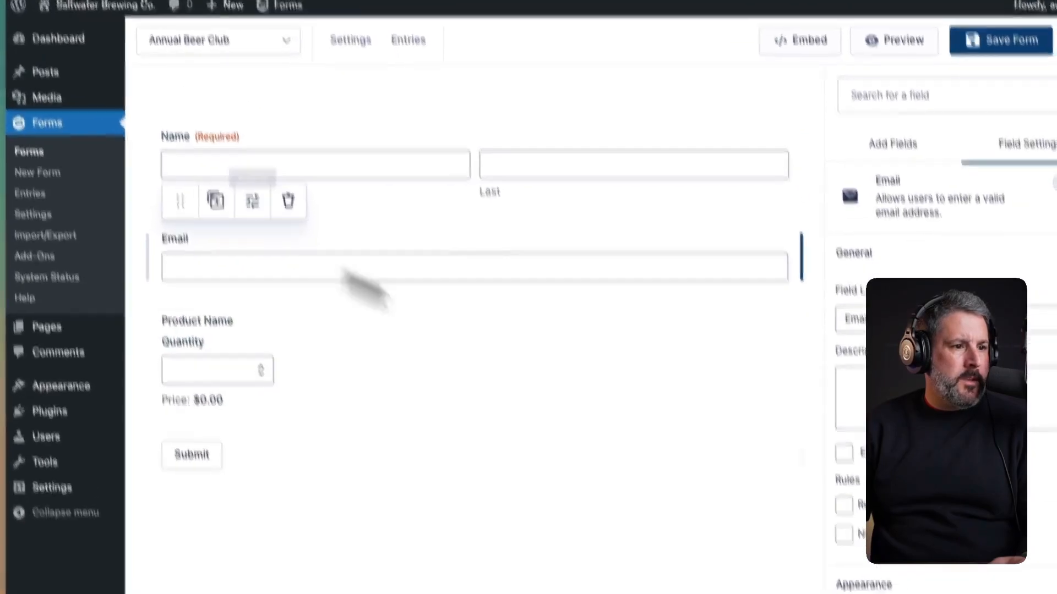
left_click(844, 505)
left_click(306, 385)
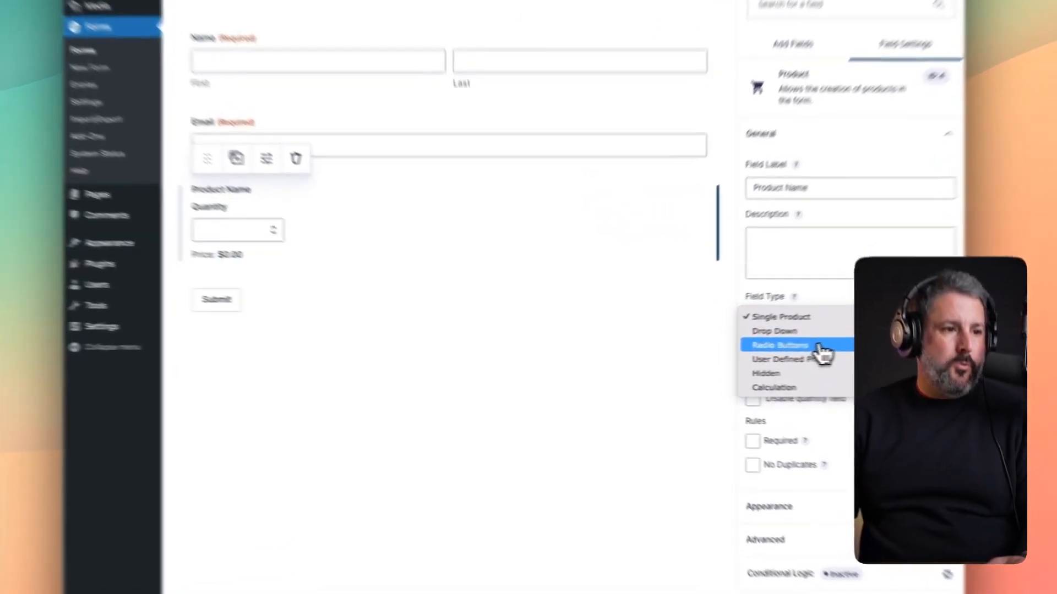
left_click(748, 352)
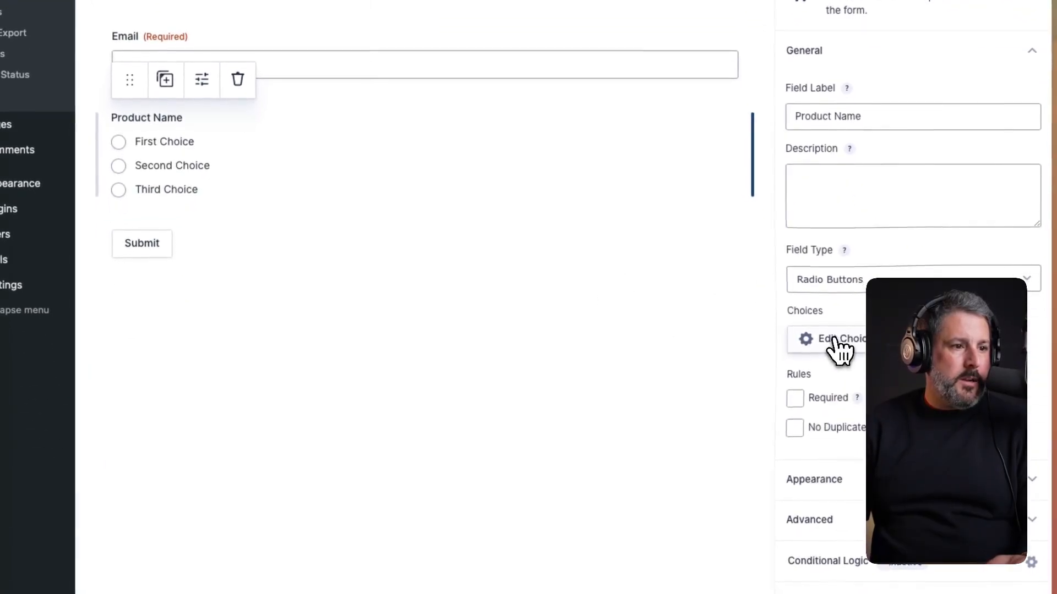
- Set the product choices to Beer Club $50.00 and VIP Club $100.00, drop the third, require it, and save
left_click(835, 342)
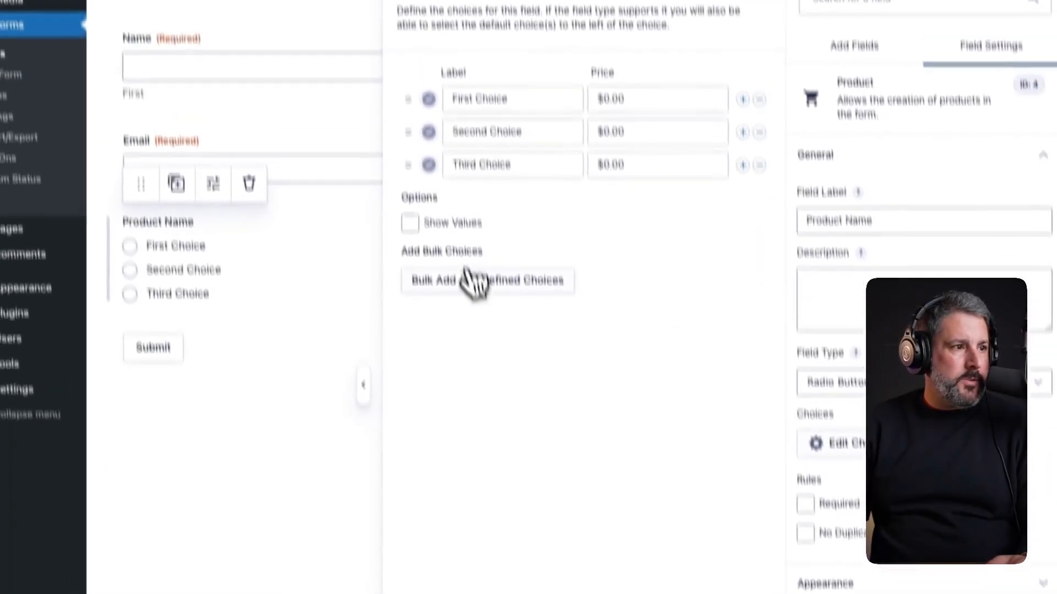
triple_click(531, 170)
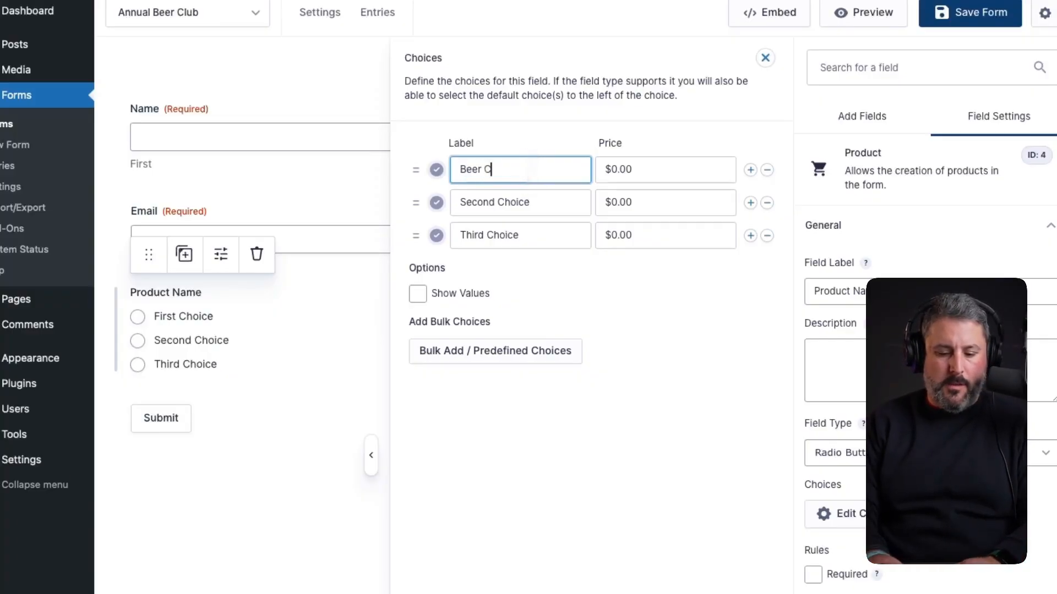
left_click(640, 170)
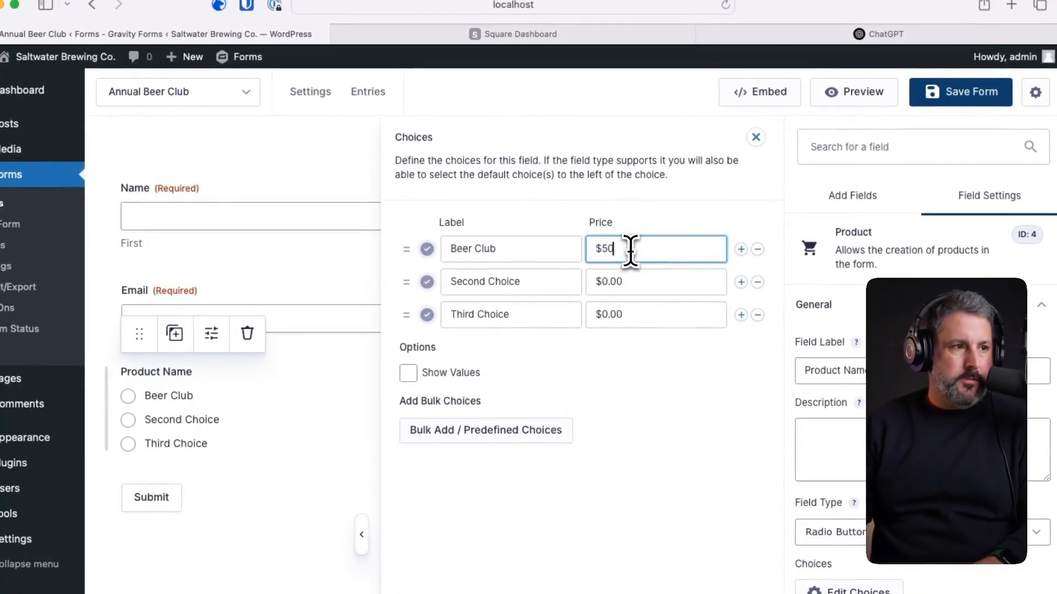
triple_click(516, 282)
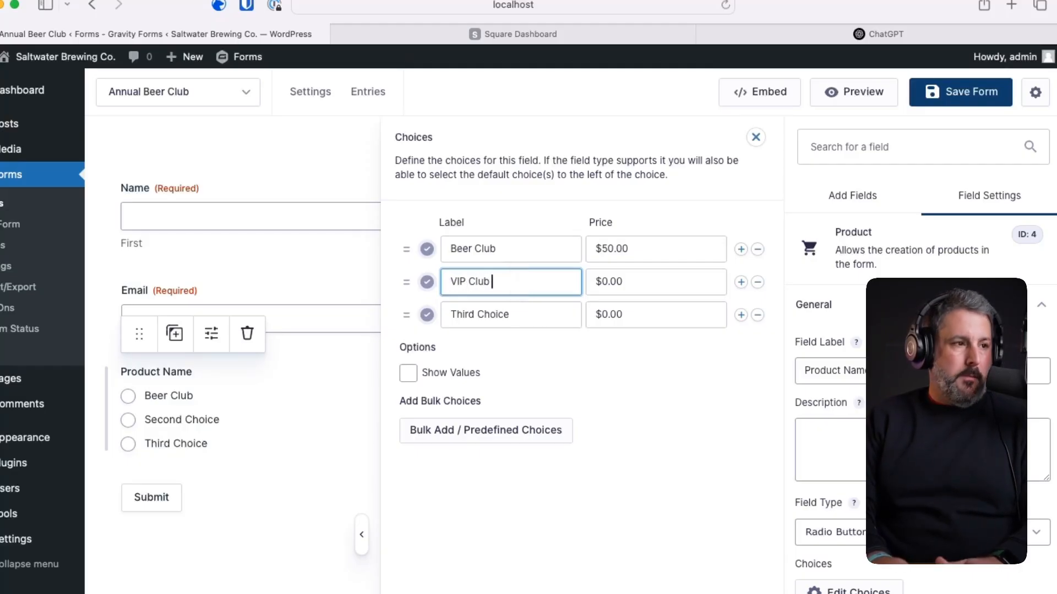
left_click(672, 281)
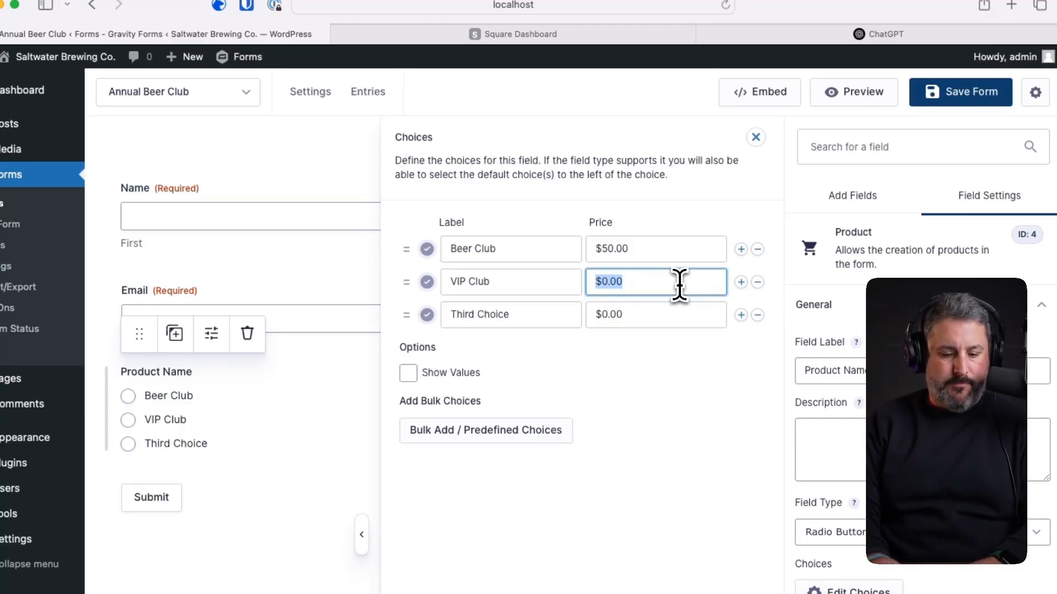
type("$")
type("100")
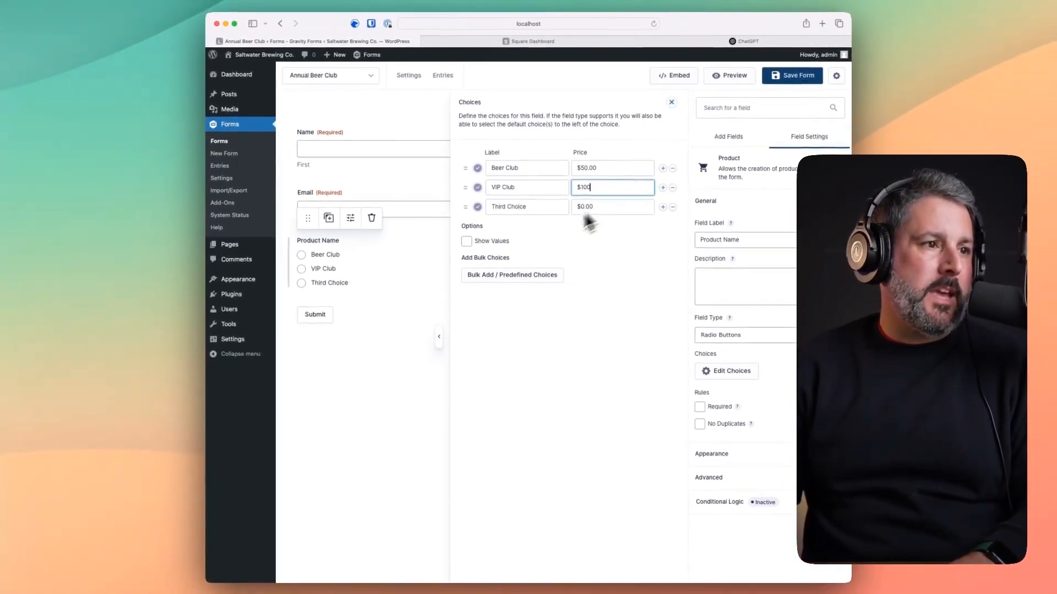
type(".00")
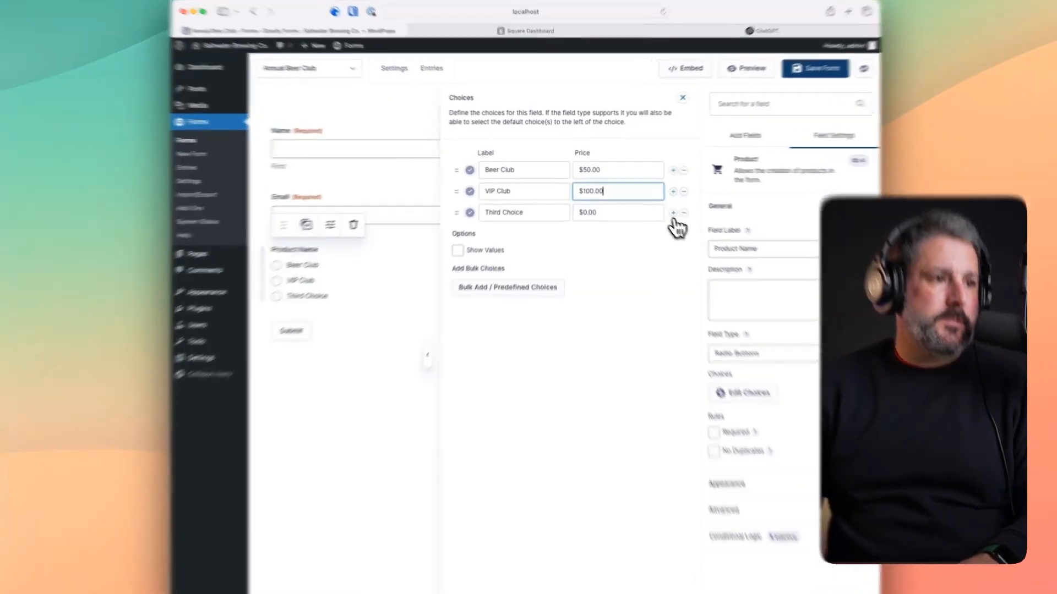
left_click(684, 213)
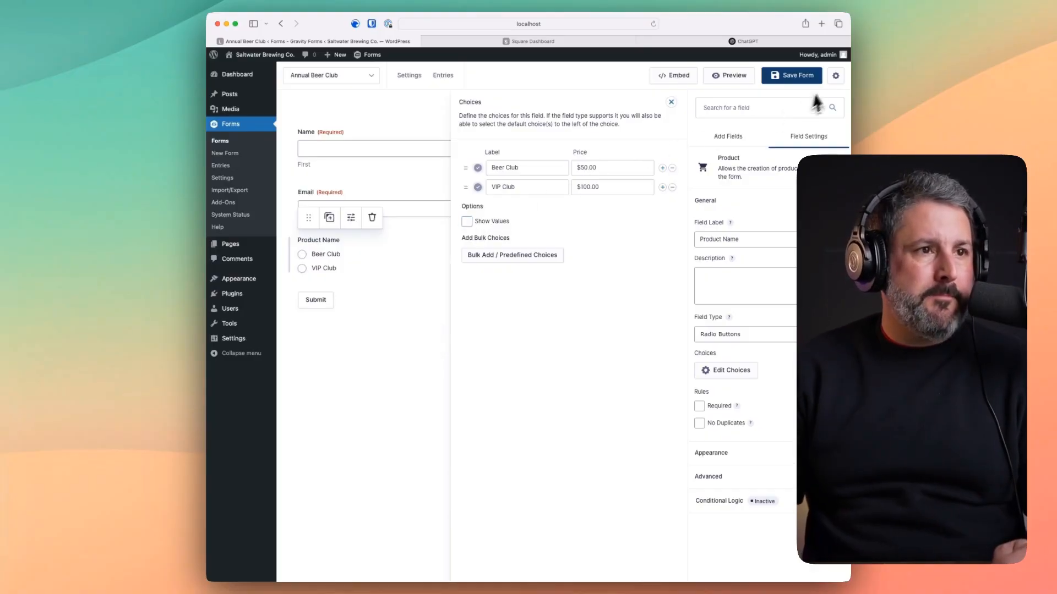
left_click(698, 407)
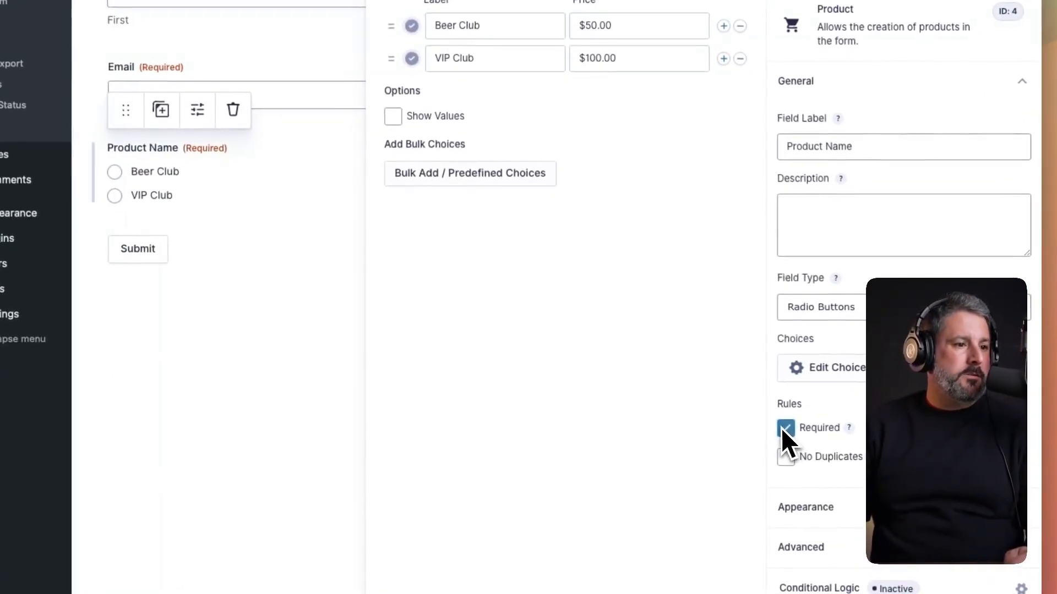
left_click(991, 108)
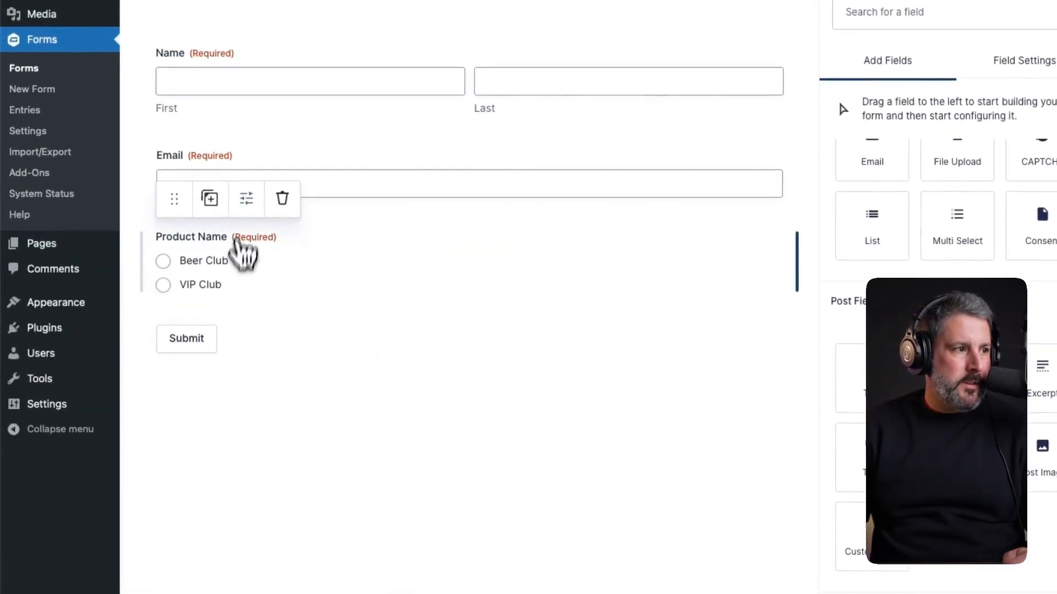
- Append the prices to the Beer Club and VIP Club choice labels and save the form
left_click(245, 208)
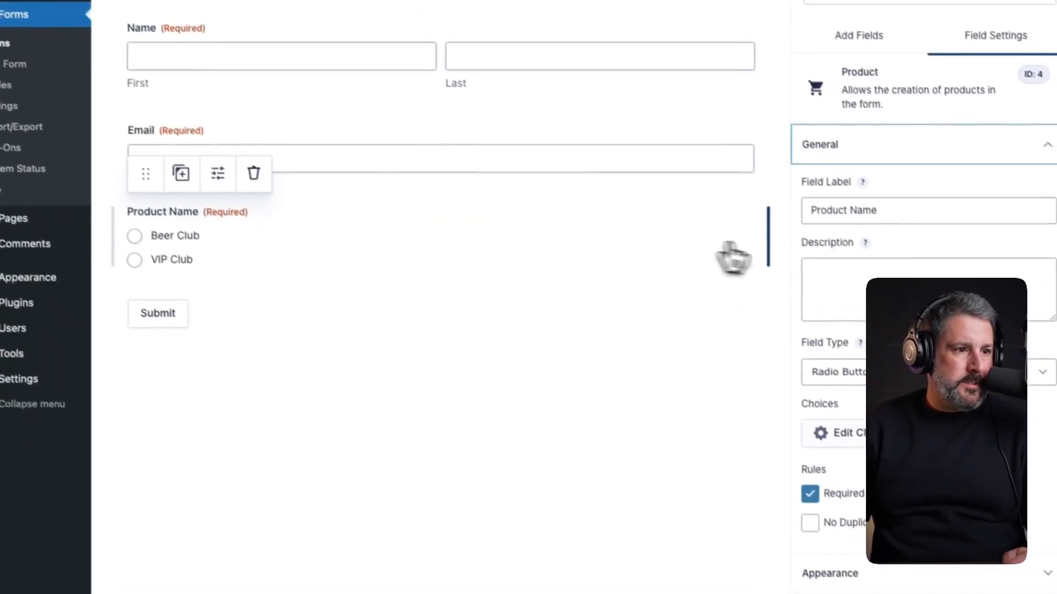
left_click(848, 433)
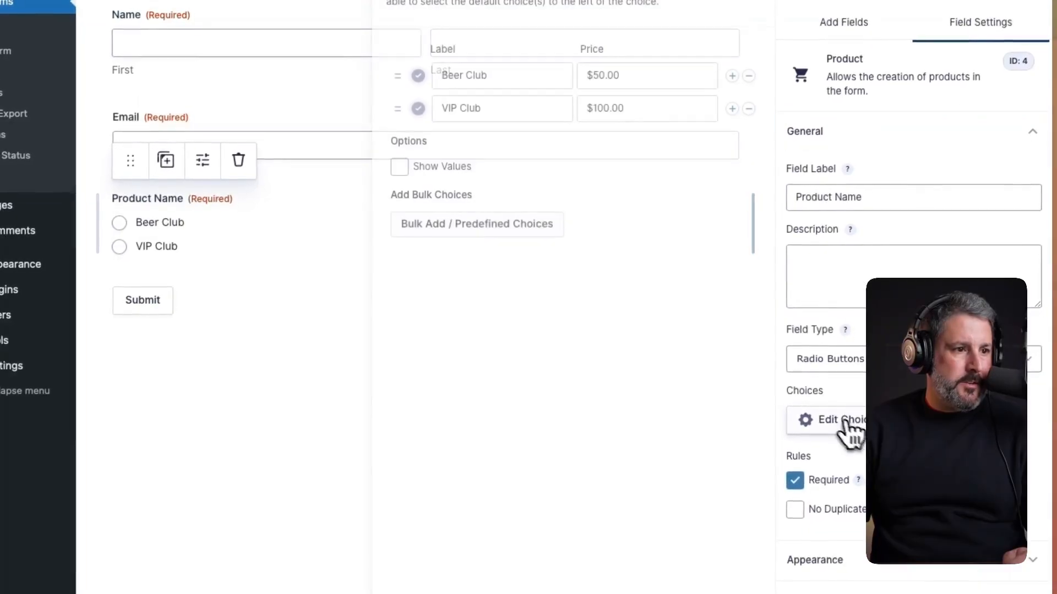
left_click(527, 89)
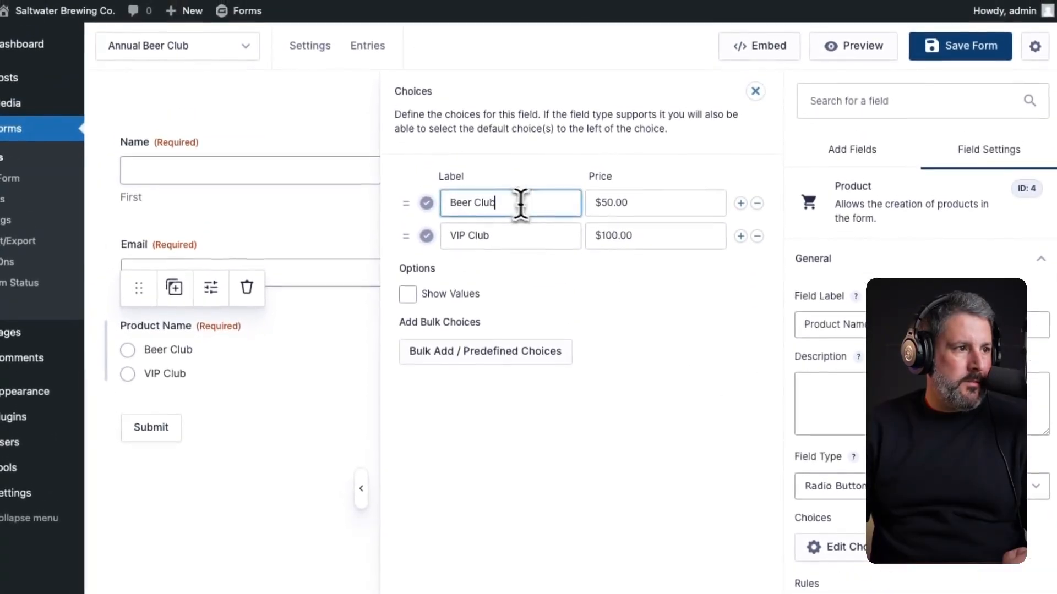
key("Tab")
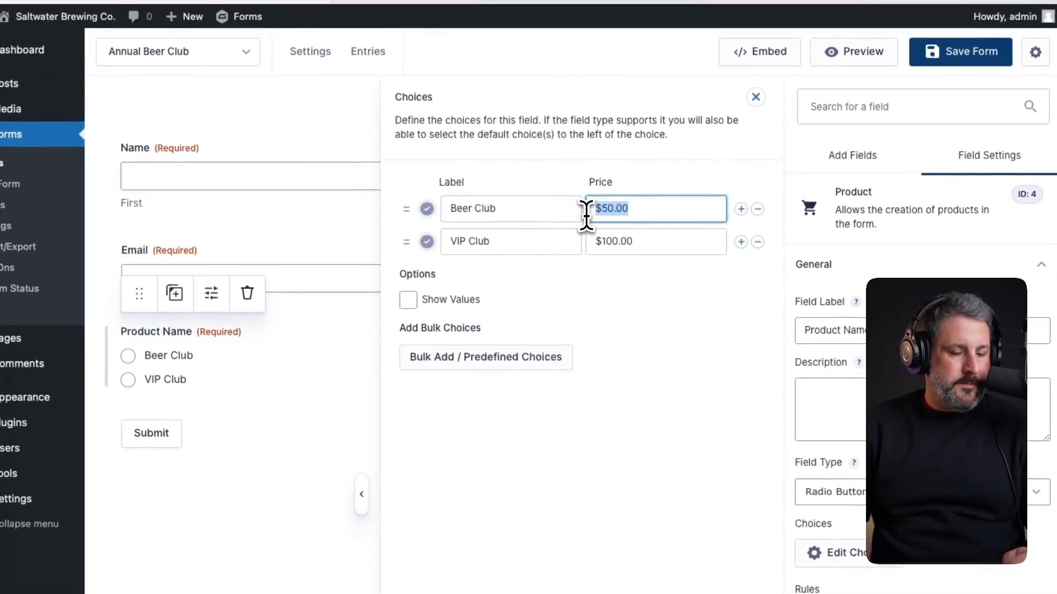
left_click(510, 207)
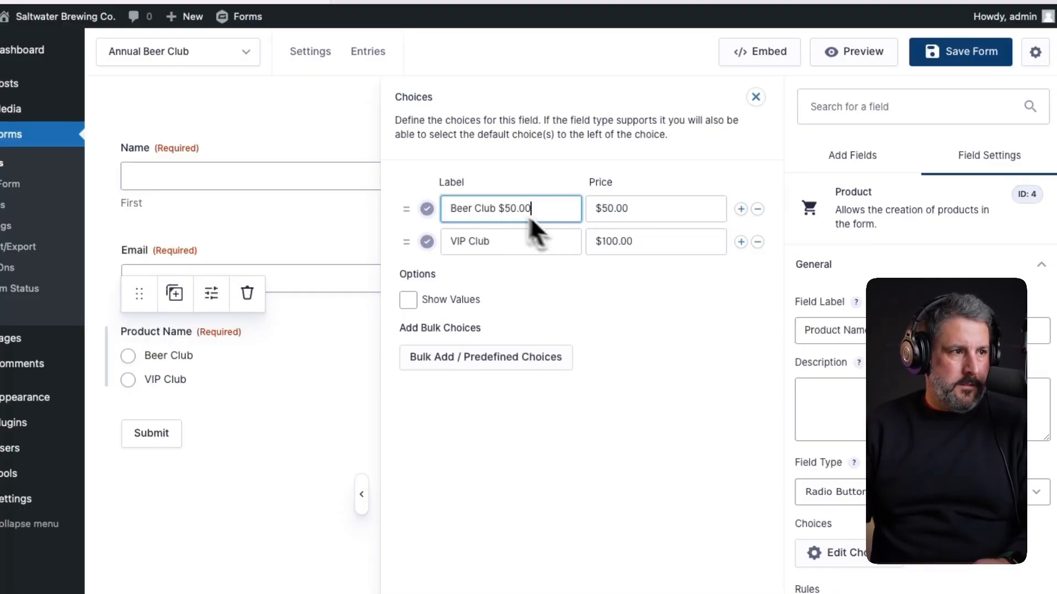
type("$50.00")
left_click(680, 242)
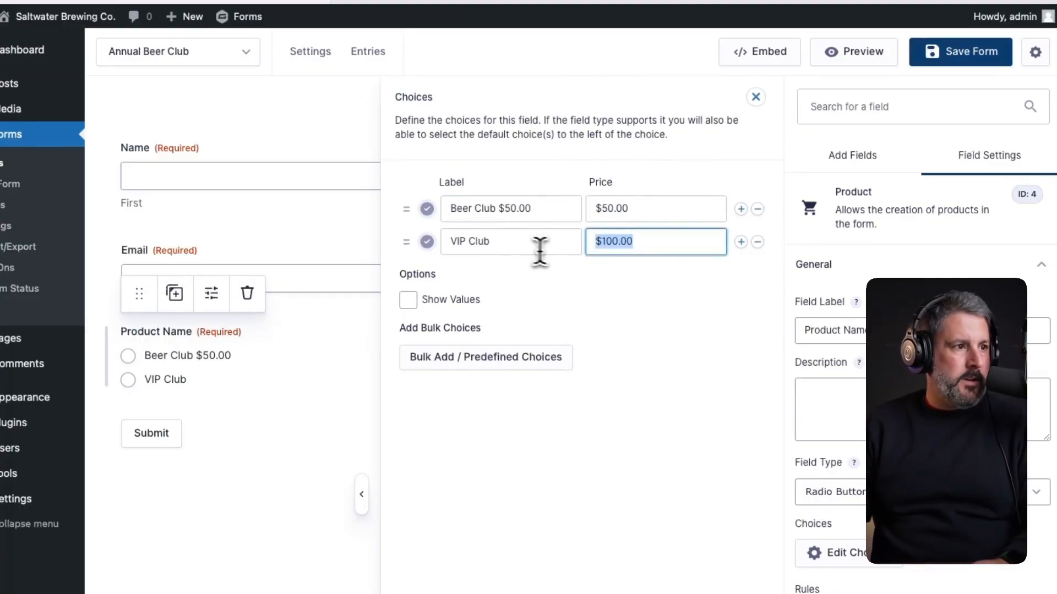
left_click(556, 250)
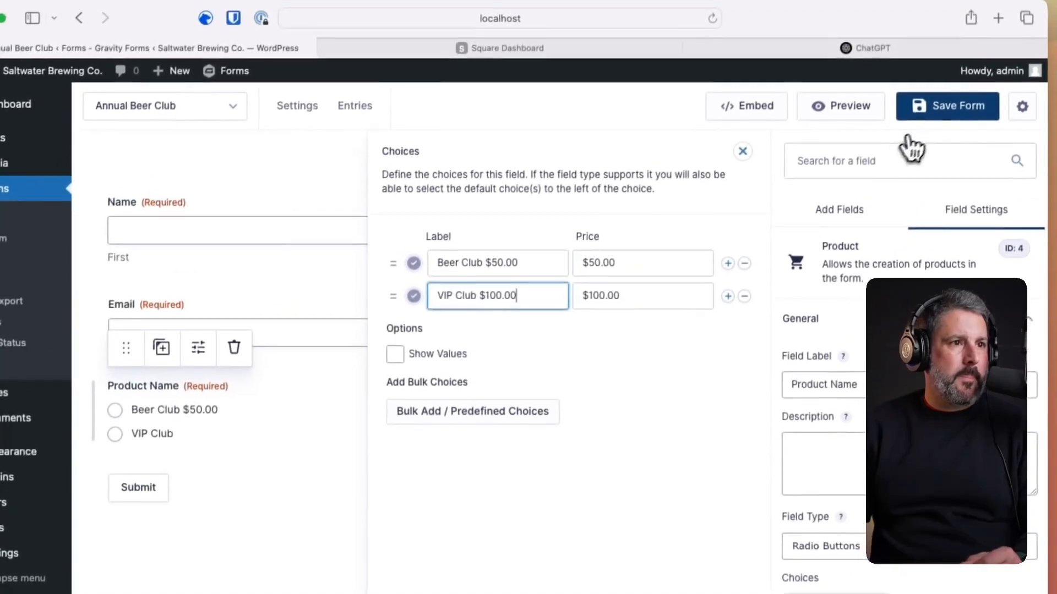
left_click(939, 55)
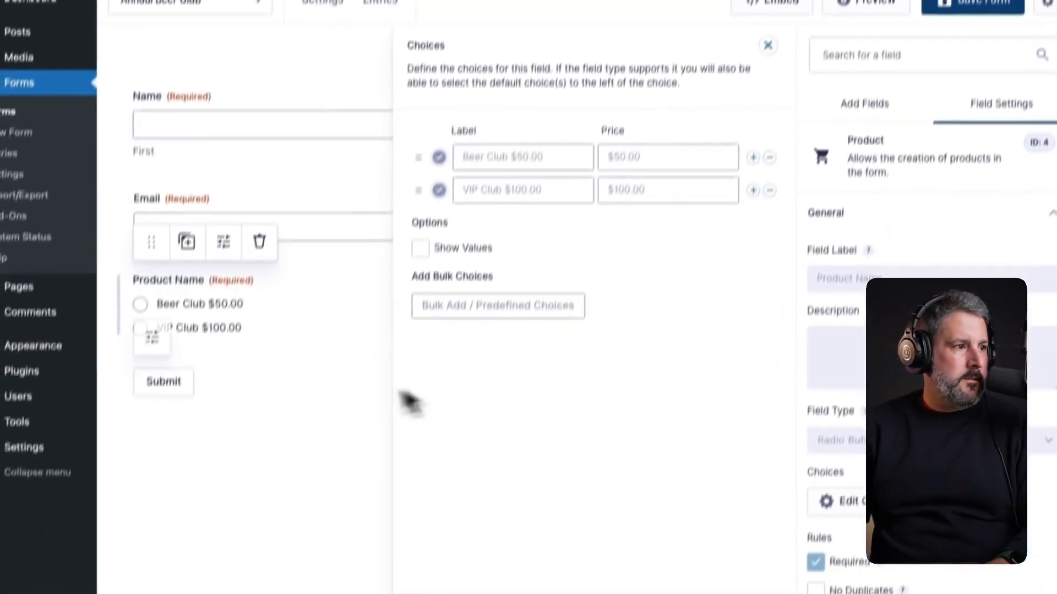
left_click(398, 391)
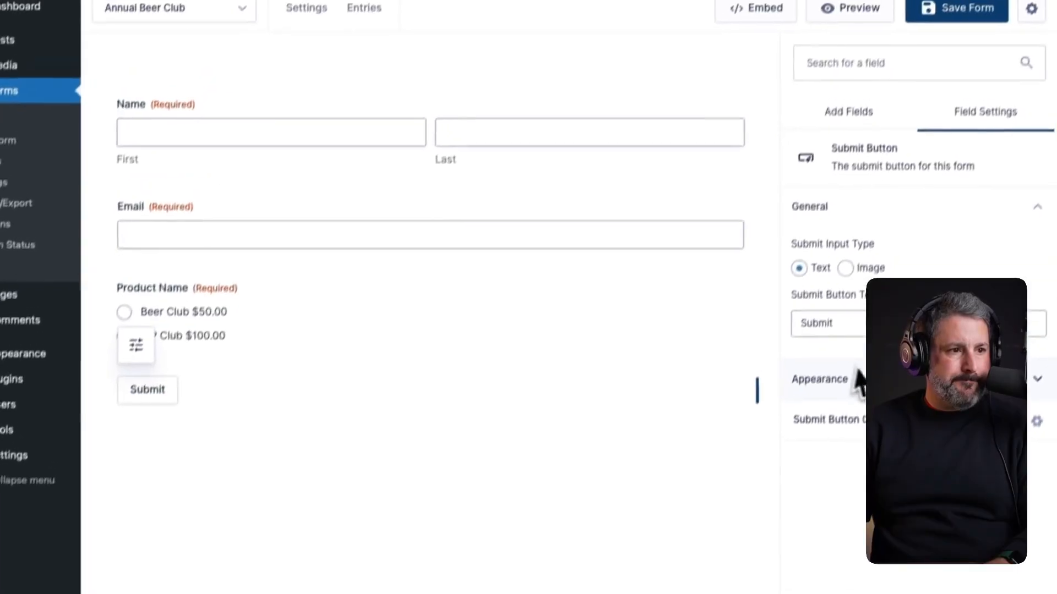
- Add the Square credit card field below Product Name and save the form
left_click(889, 179)
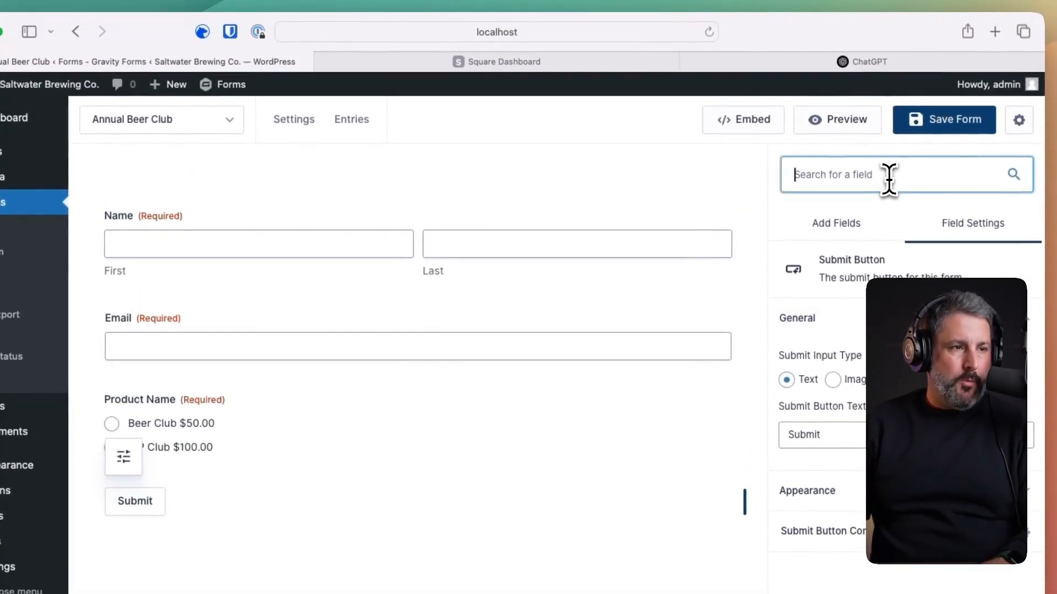
type("squ")
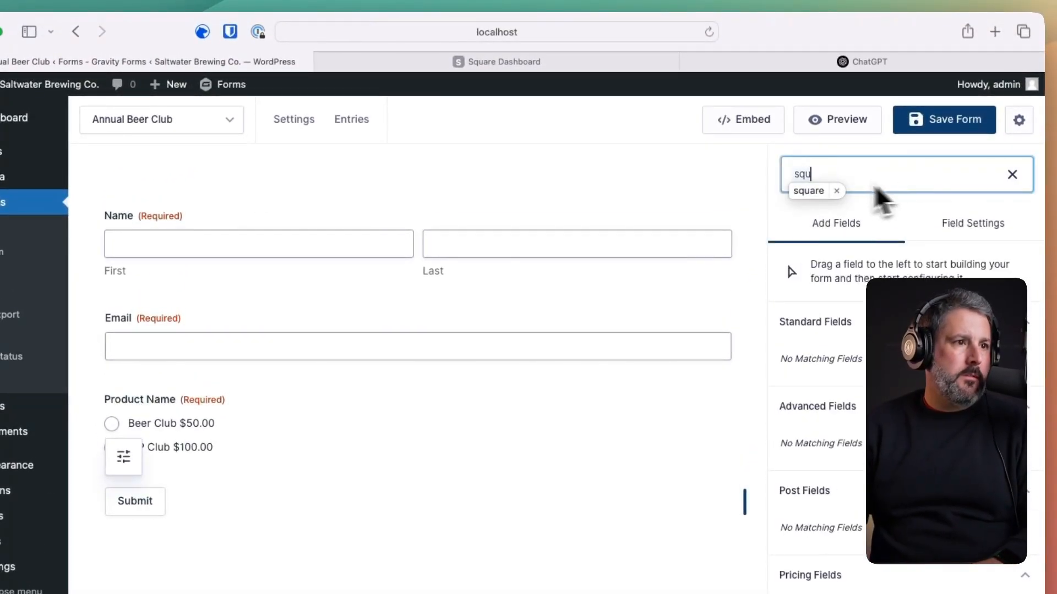
left_click(819, 192)
left_click_drag(830, 467, 255, 240)
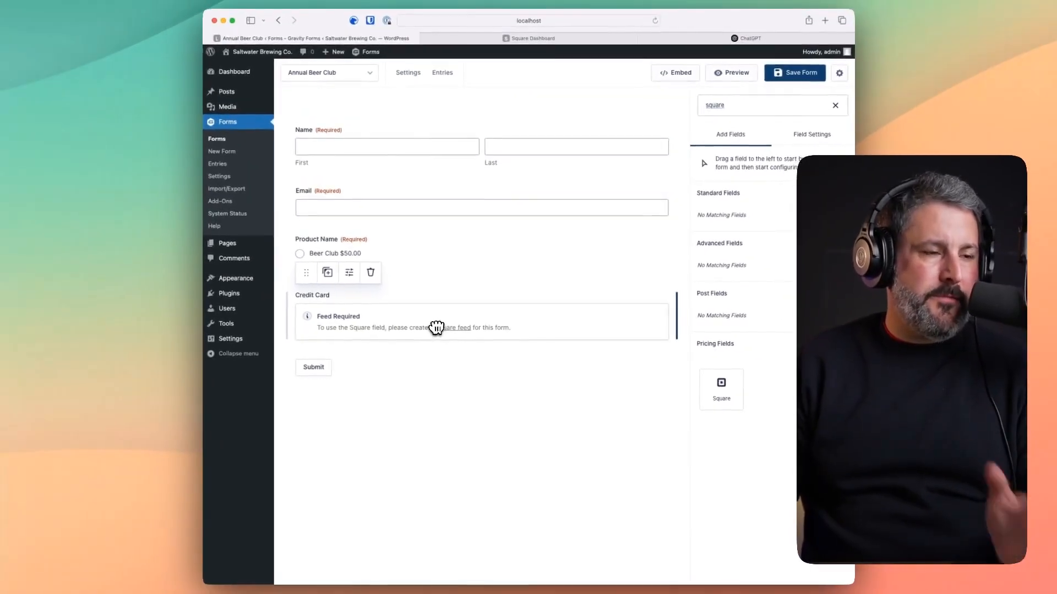
left_click(792, 78)
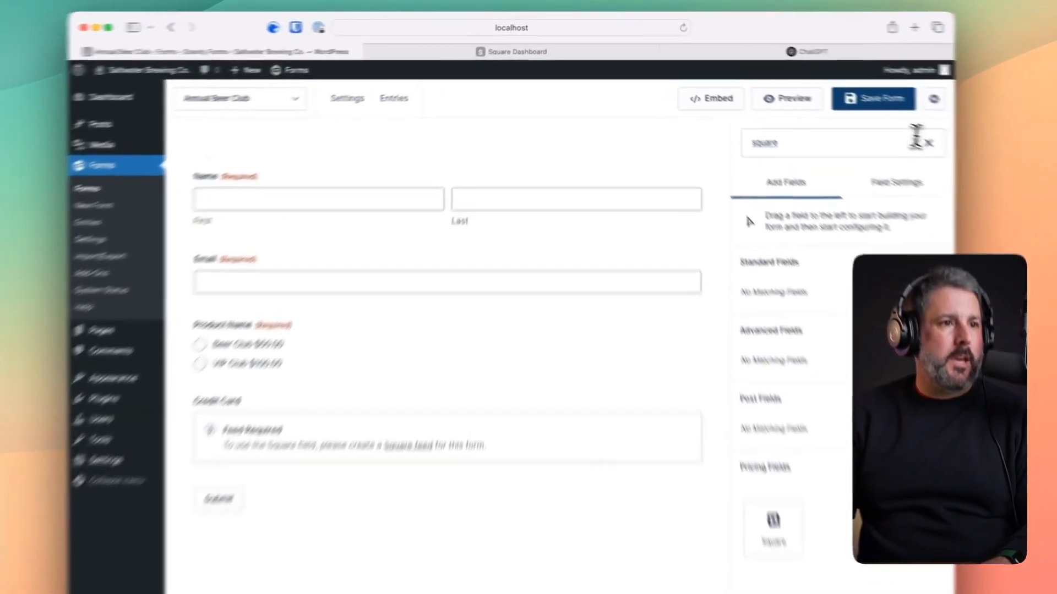
- Add a Total field below Product Name and save the form
right_click(889, 144)
left_click(823, 146)
type("tota")
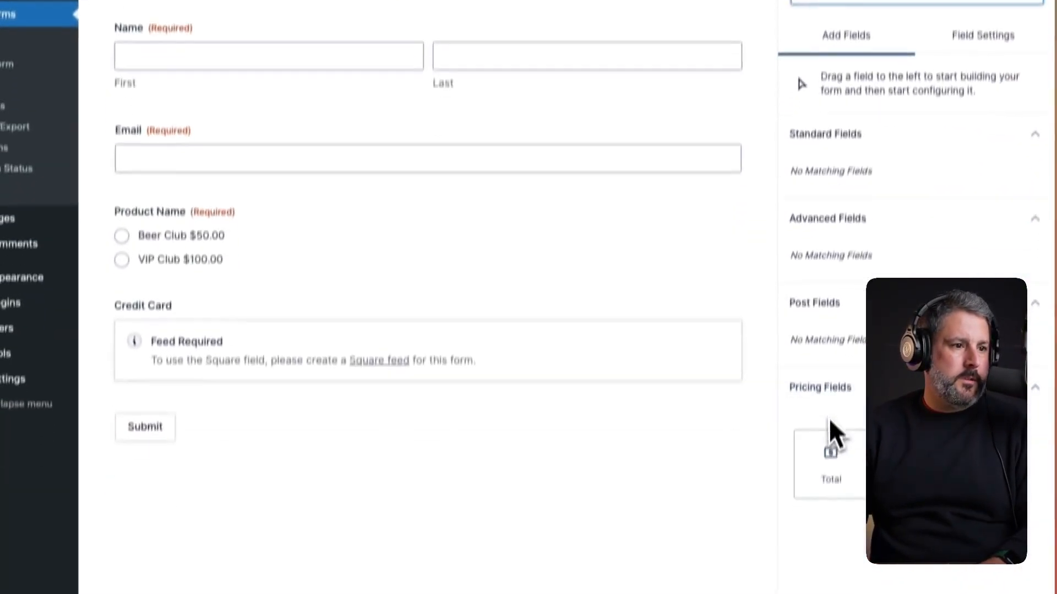
left_click_drag(823, 593, 418, 474)
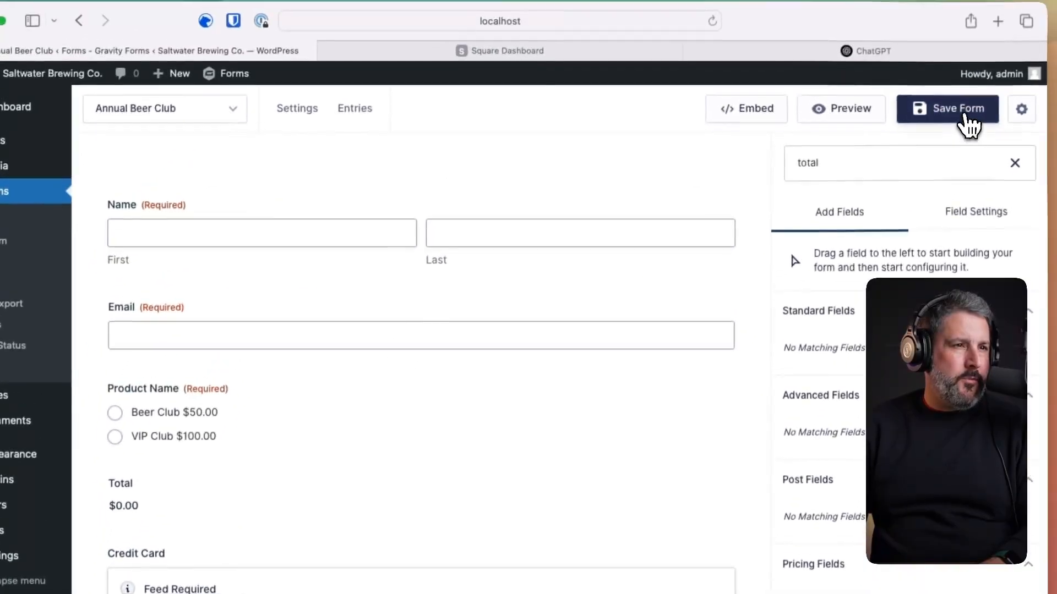
left_click(959, 118)
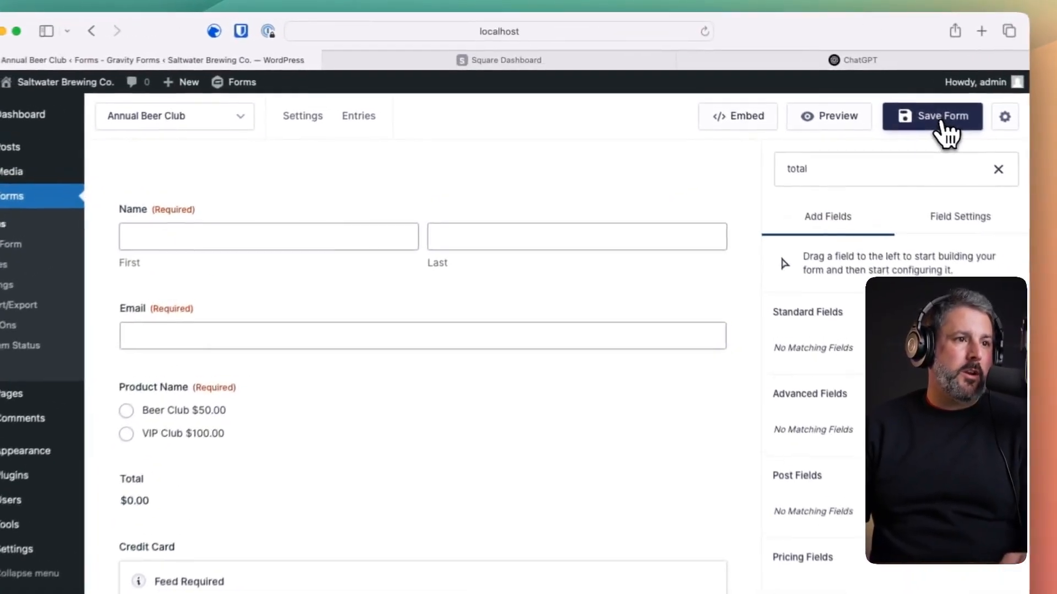
left_click(793, 76)
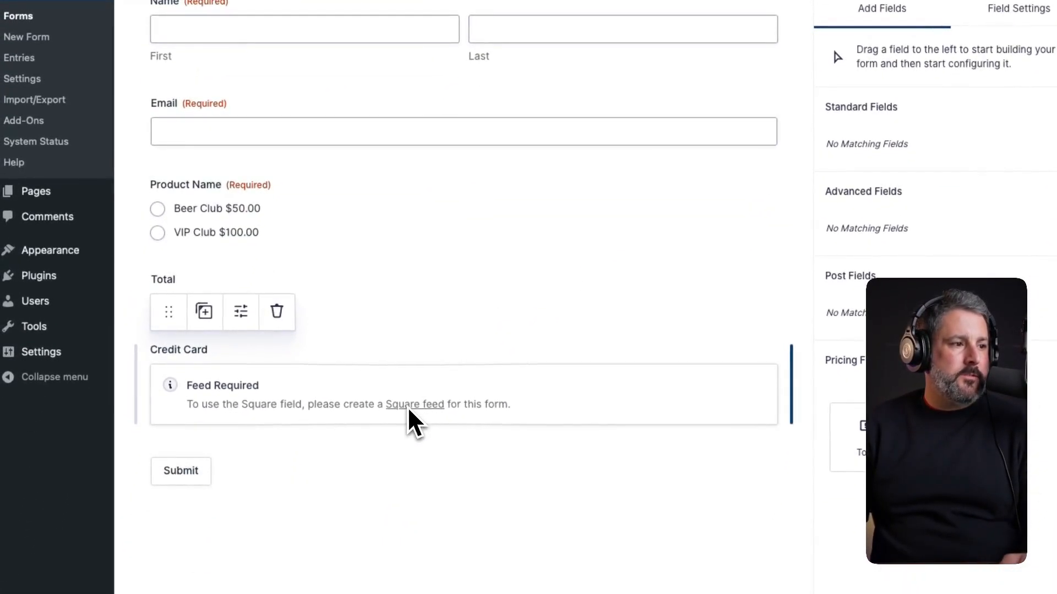
- Create a Square feed named 'Beer club' with the Subscription transaction type
left_click(414, 405)
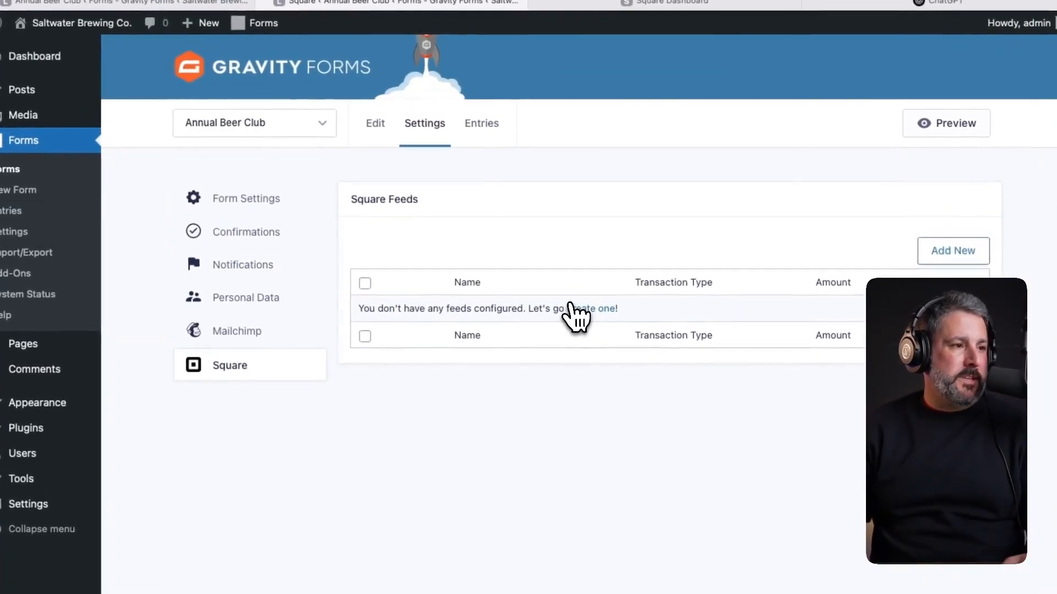
left_click(570, 223)
double_click(474, 227)
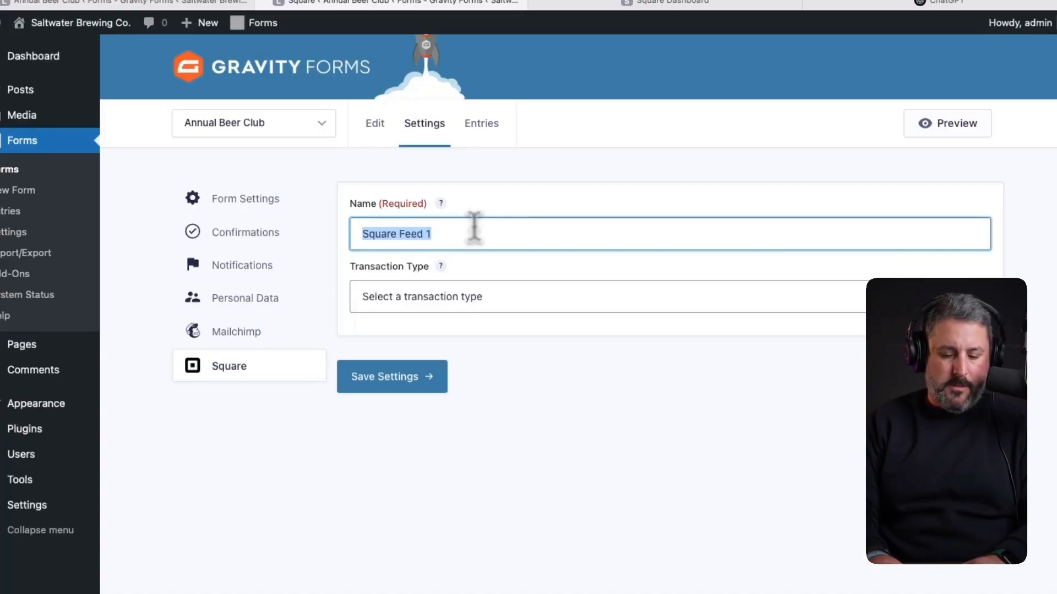
type("Beer club")
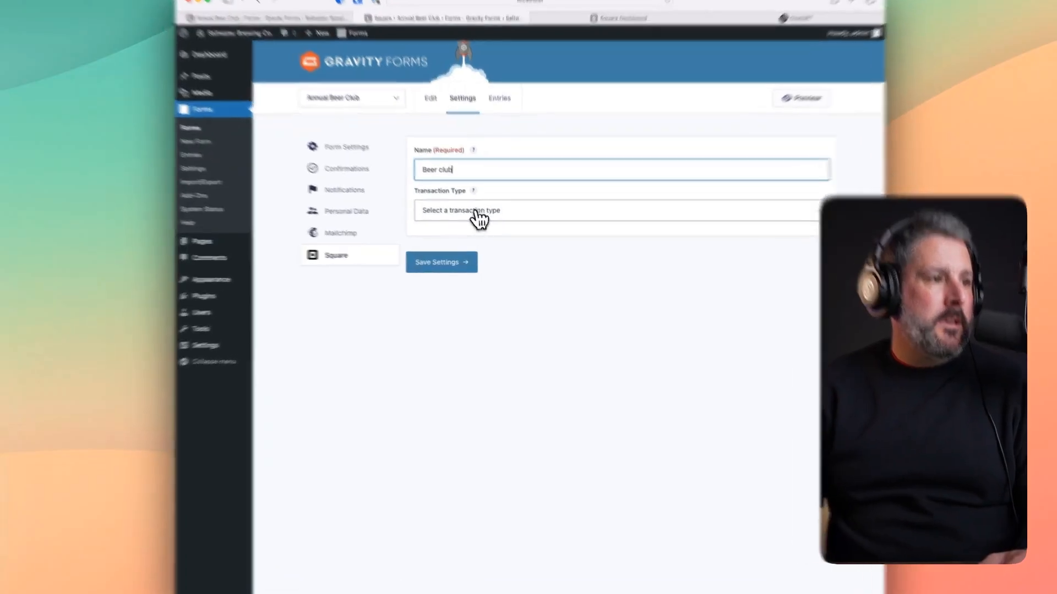
left_click(477, 211)
left_click(506, 227)
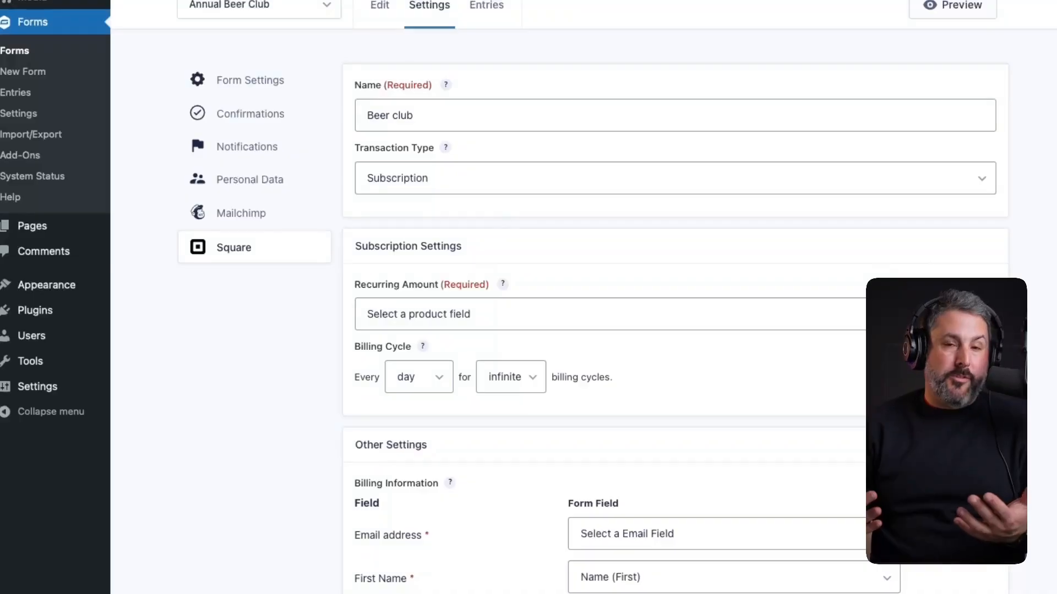
- Bill the Product Name amount yearly, map the billing email to Email, and save the feed
left_click(462, 322)
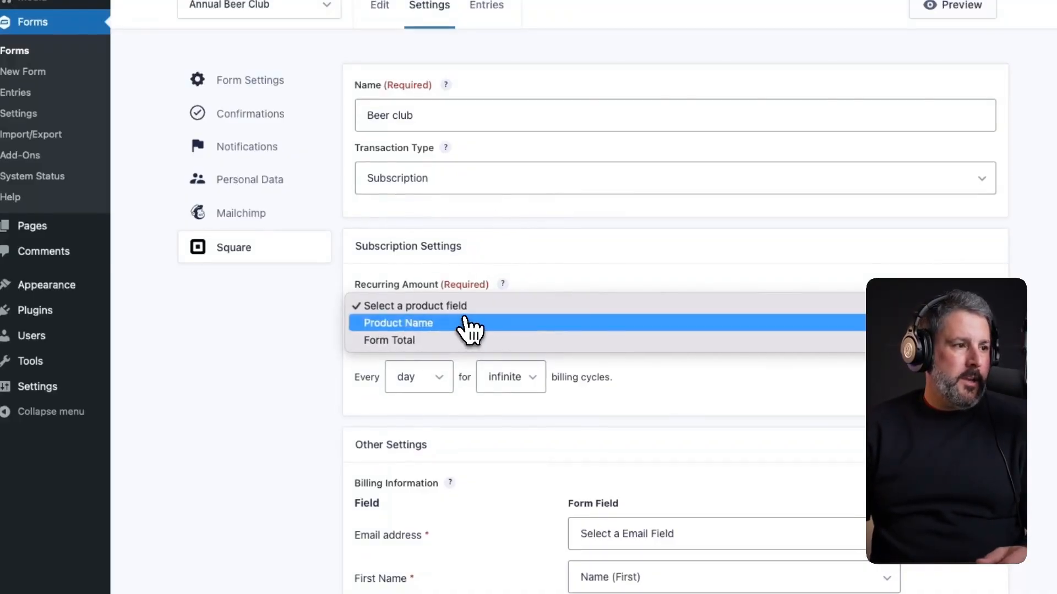
left_click(446, 325)
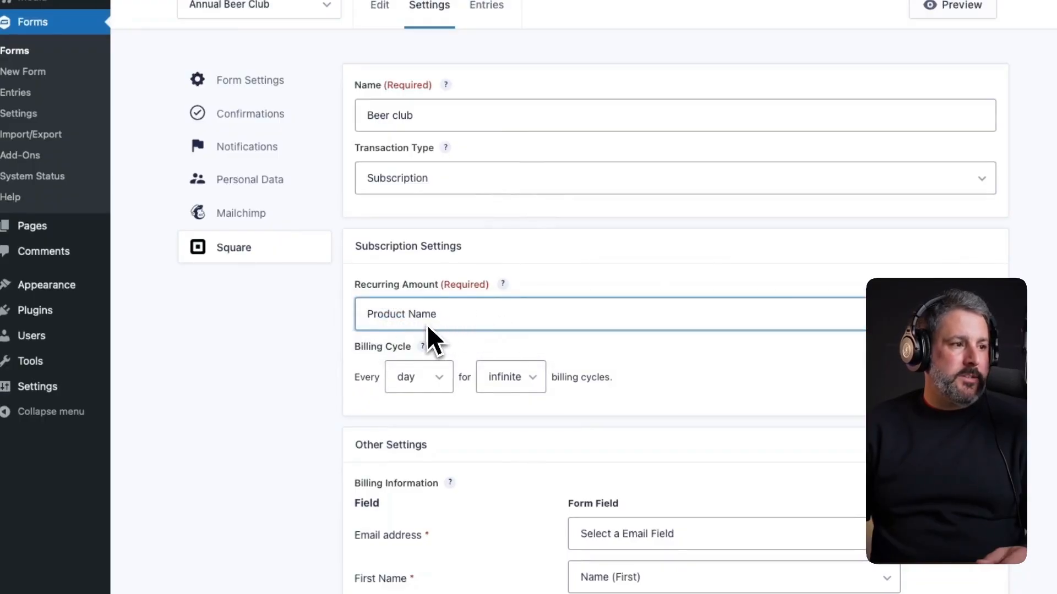
left_click(445, 385)
left_click(413, 420)
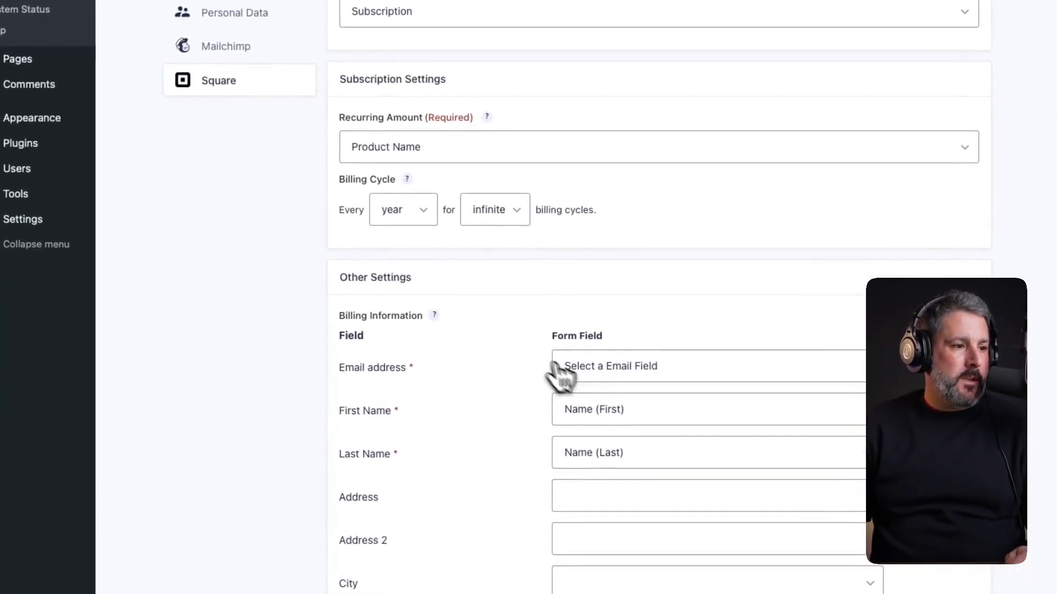
left_click(573, 425)
left_click(604, 394)
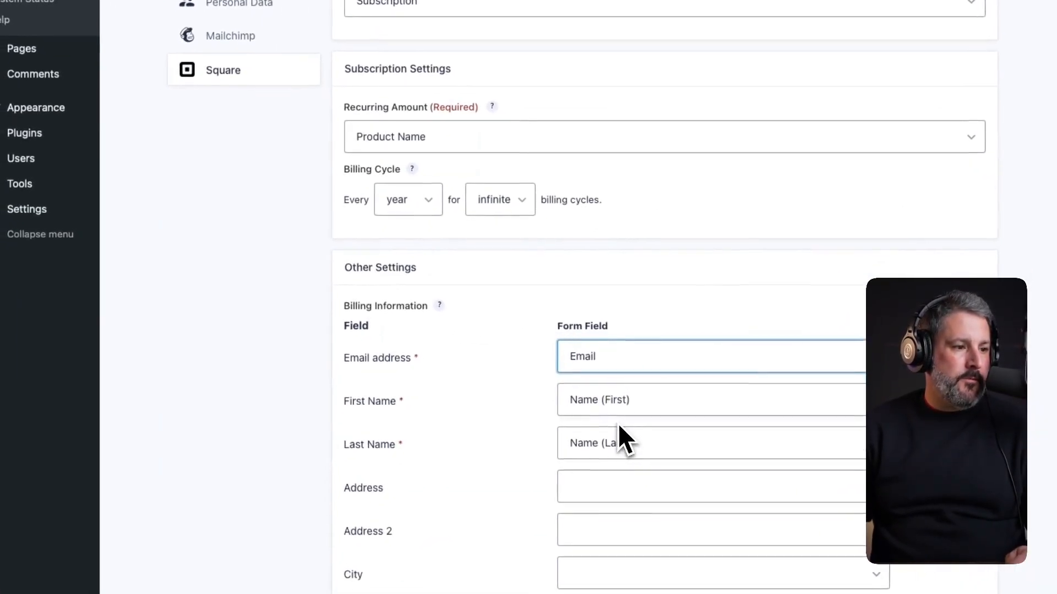
scroll(567, 418, "down", 3)
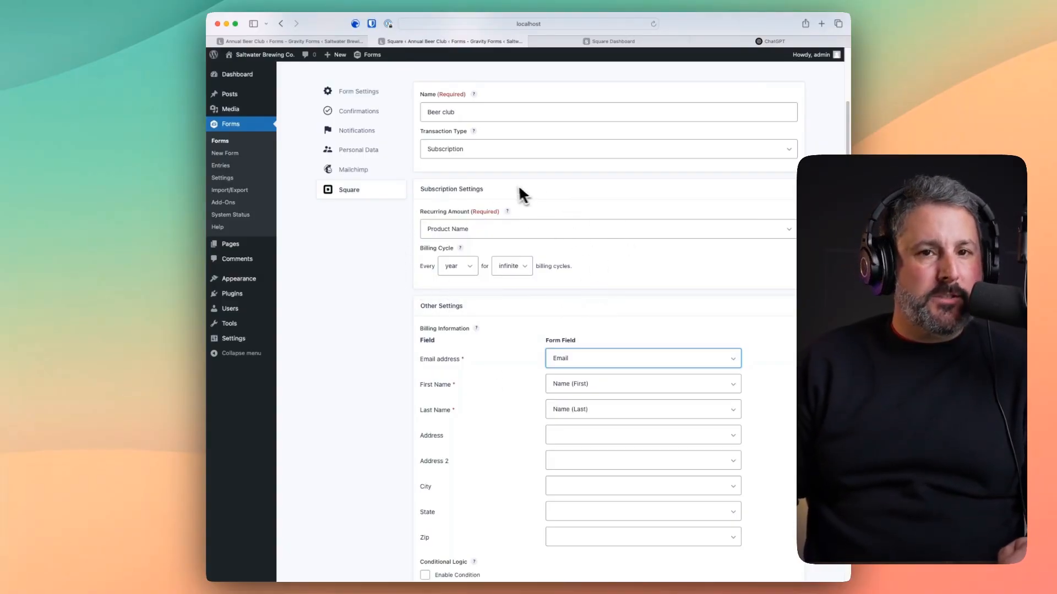
scroll(539, 270, "down", 3)
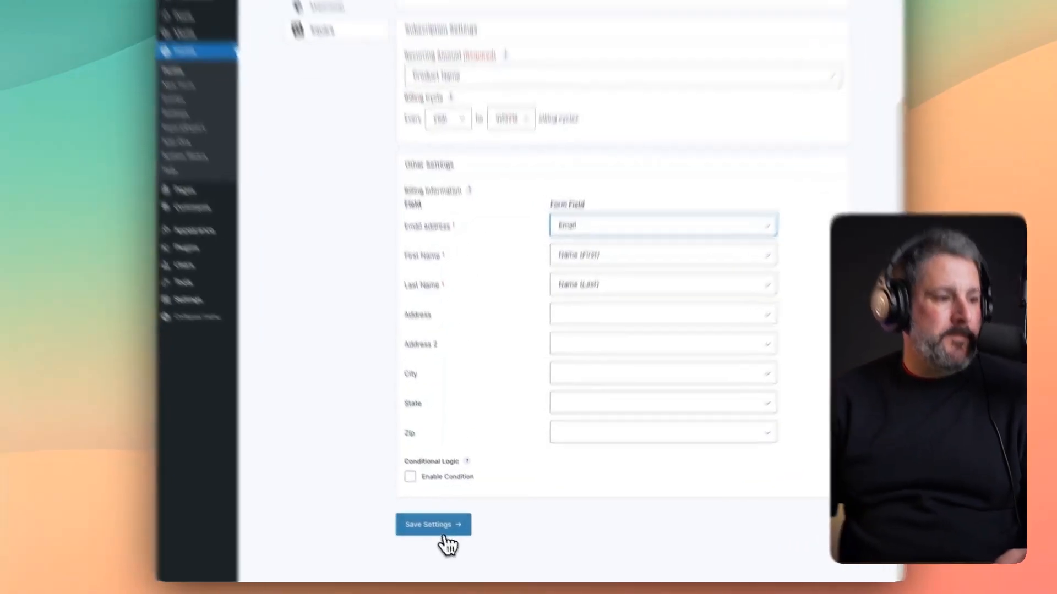
left_click(454, 534)
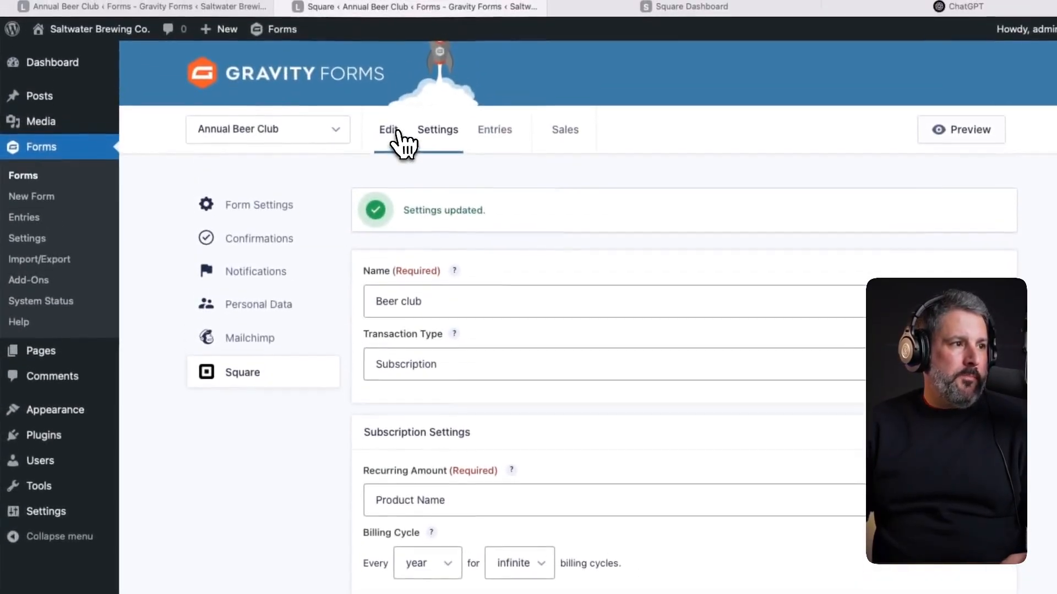
- Embed the Annual Beer Club form into a new page named 'Beer Club'
left_click(395, 141)
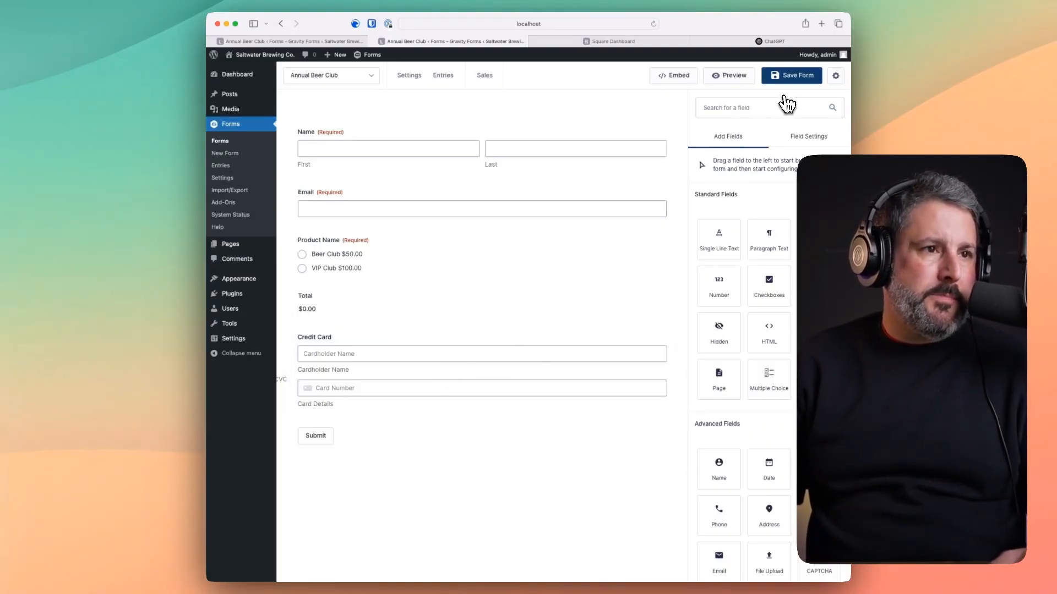
left_click(676, 77)
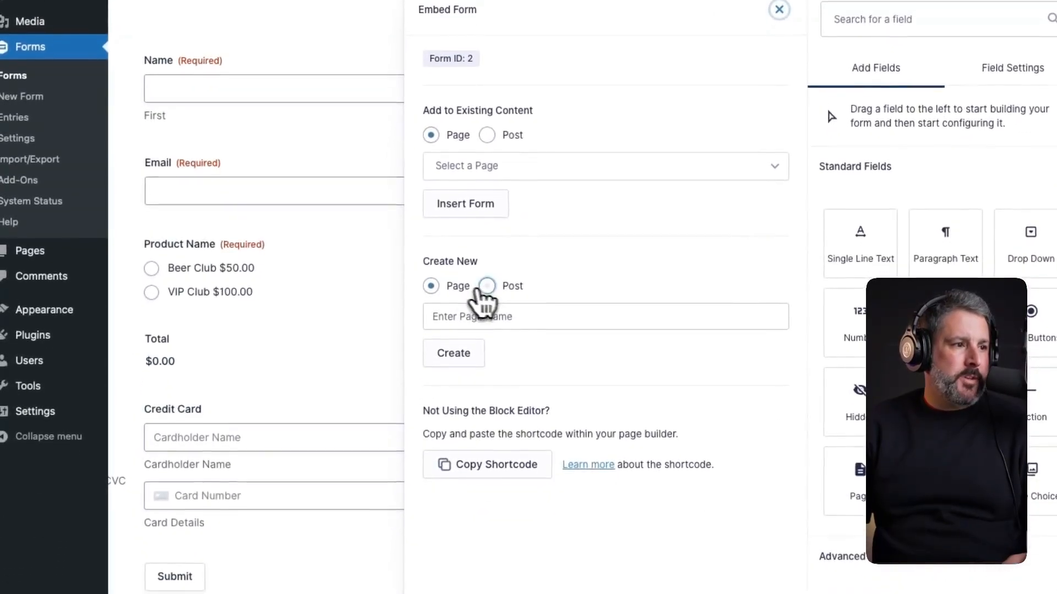
left_click(452, 469)
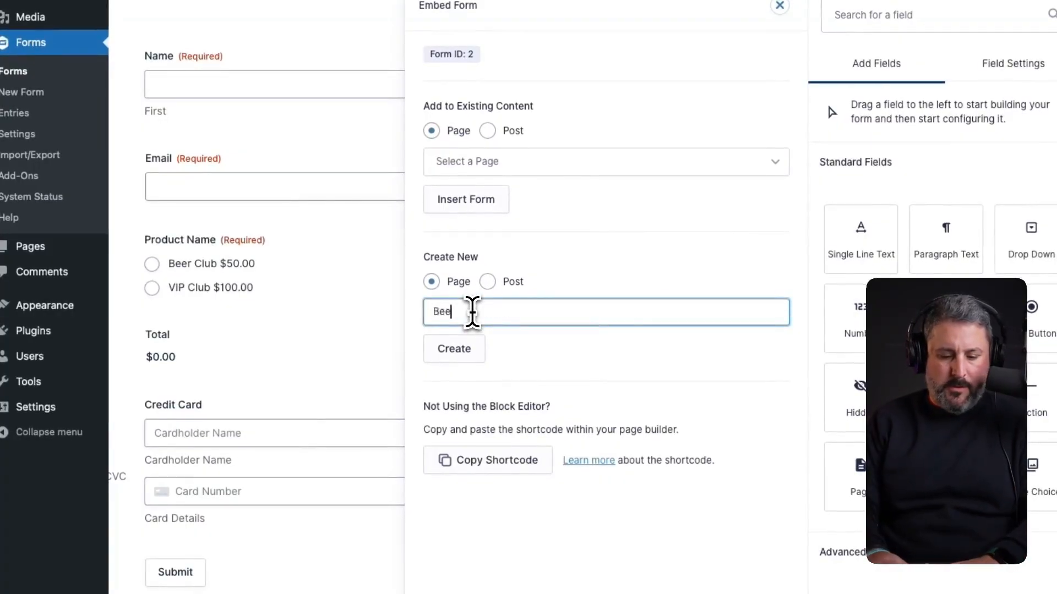
type("Beer Cl")
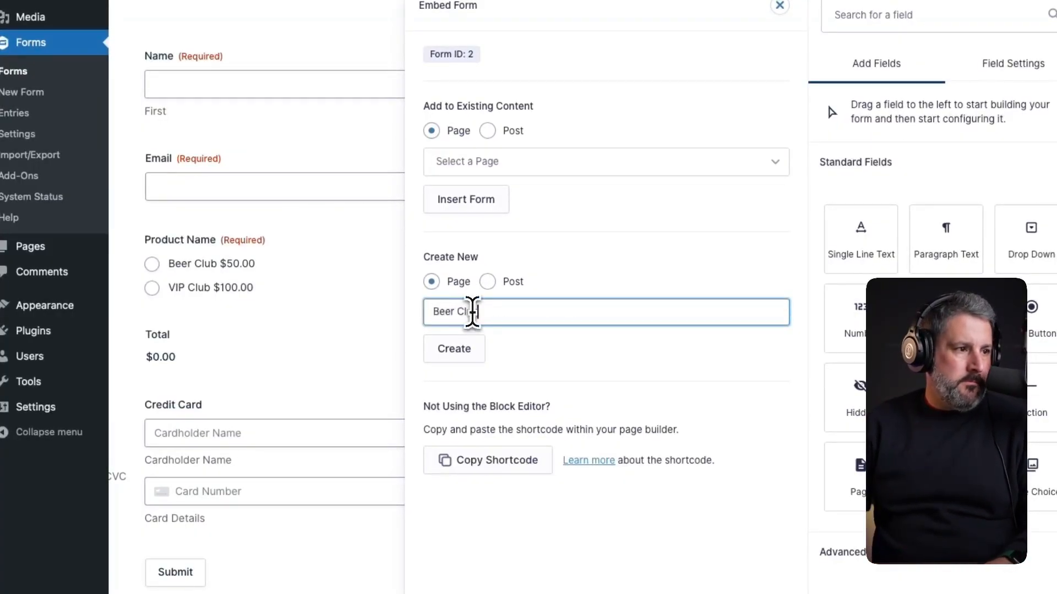
type("ub")
left_click(460, 351)
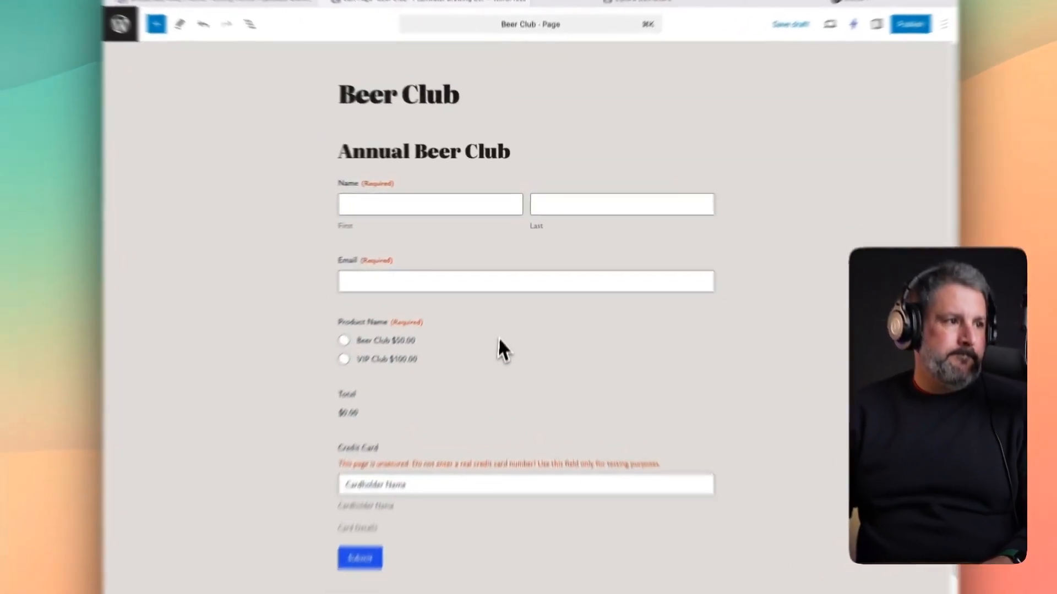
- Hide the form's title and description on the page and make its inputs large
left_click(517, 313)
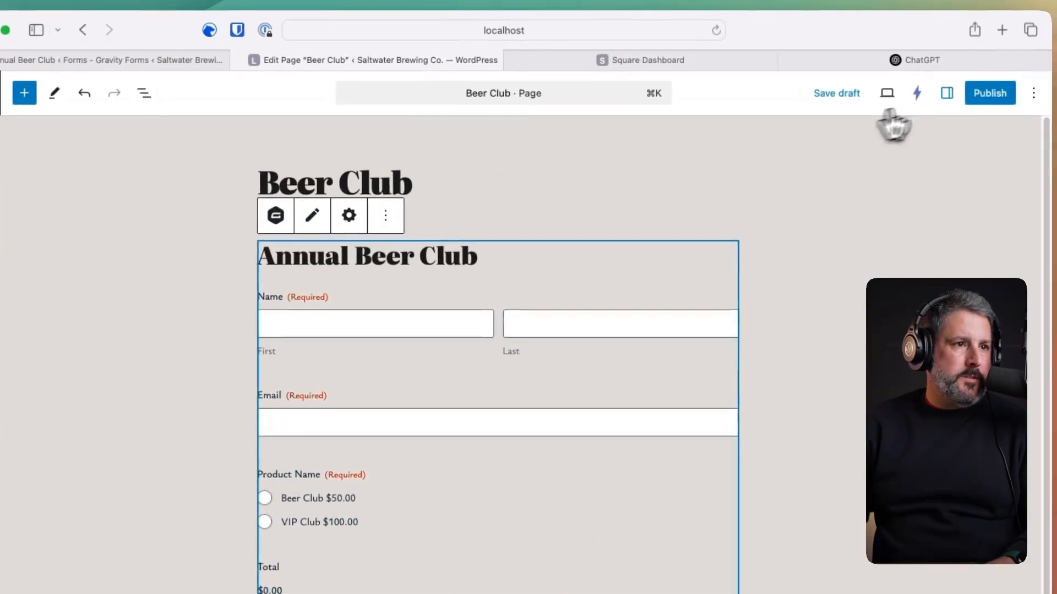
left_click(981, 77)
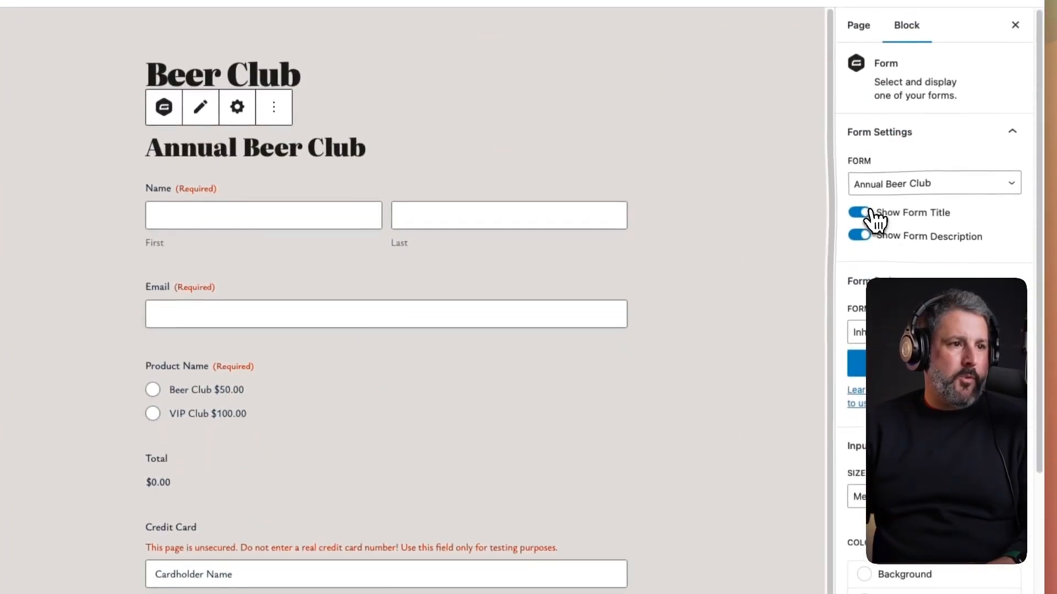
left_click(862, 222)
left_click(860, 248)
scroll(791, 276, "down", 2)
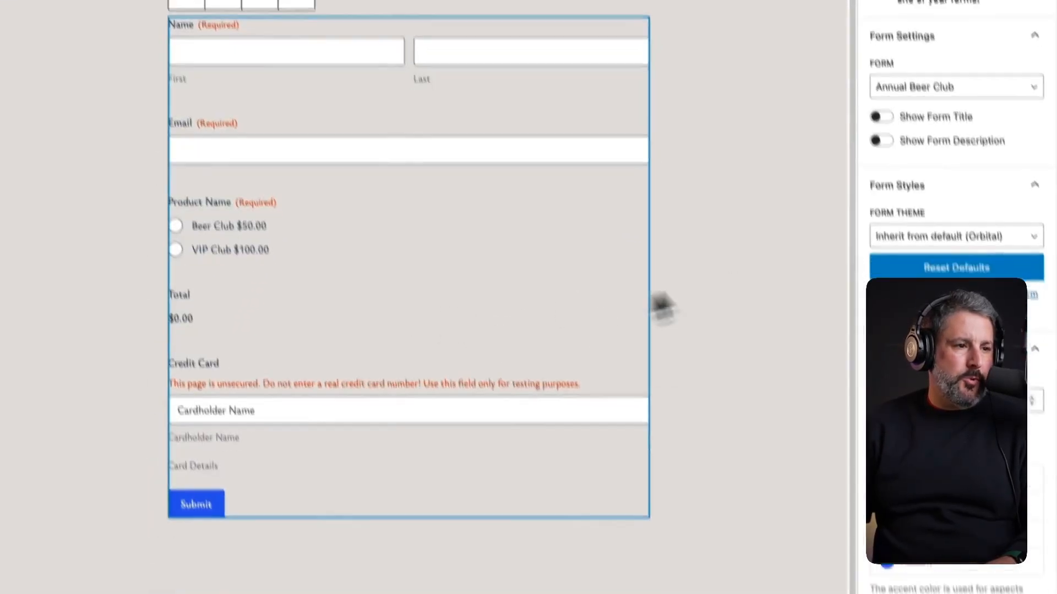
left_click(916, 423)
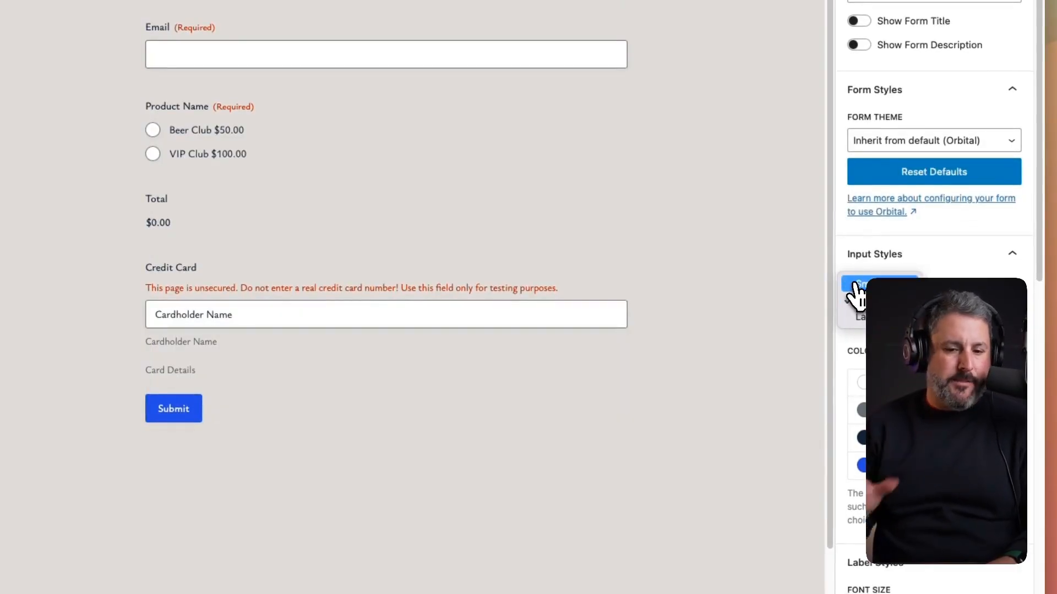
left_click(888, 317)
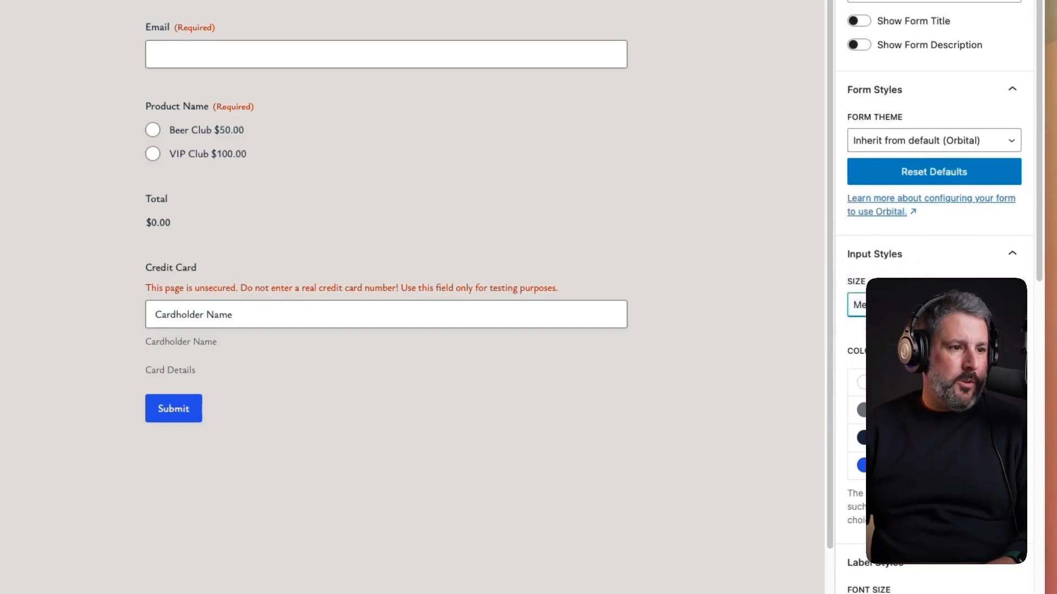
- Set label font size to 18 px, description to 15 px, and buttons to light blue Accent 1
scroll(934, 297, "down", 10)
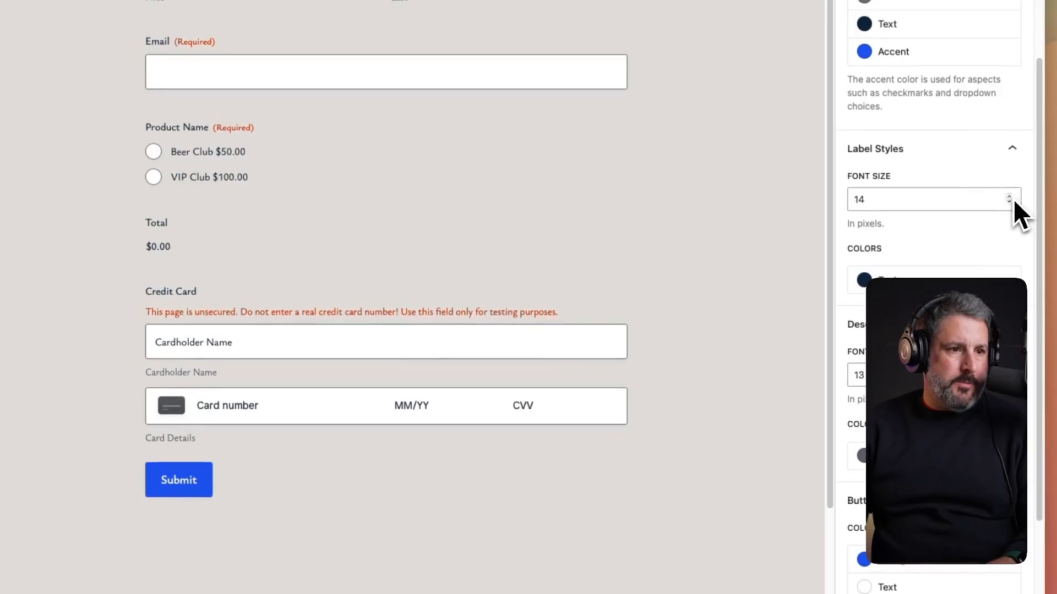
double_click(894, 195)
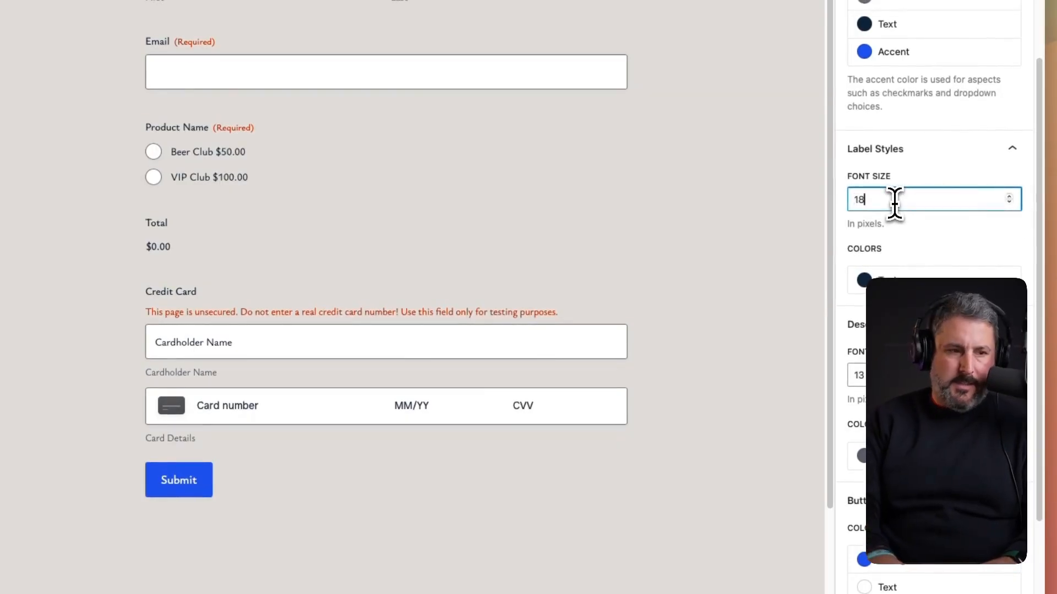
key("Tab")
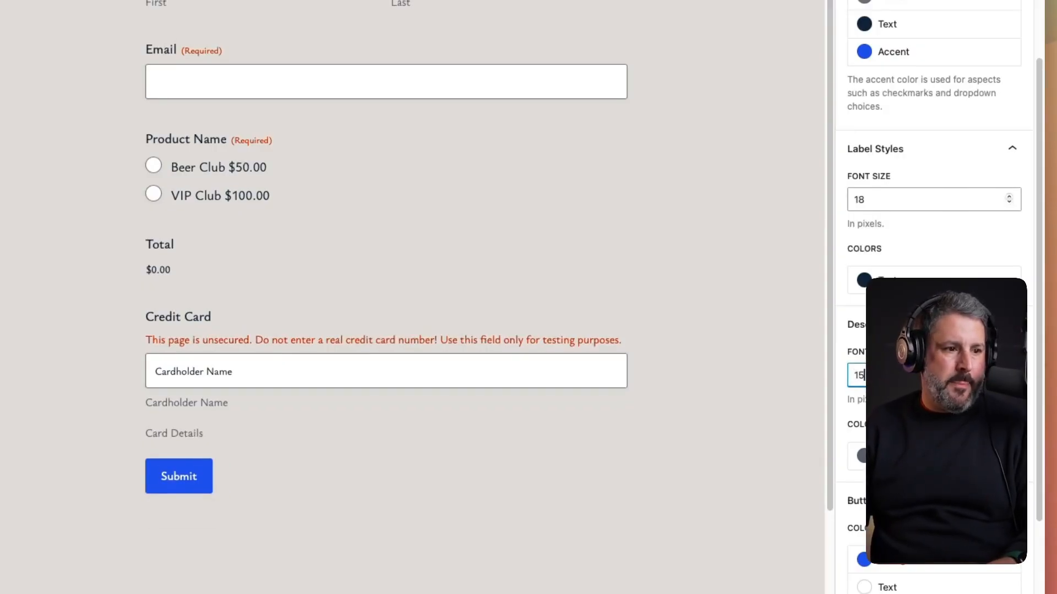
key("Tab")
left_click(908, 455)
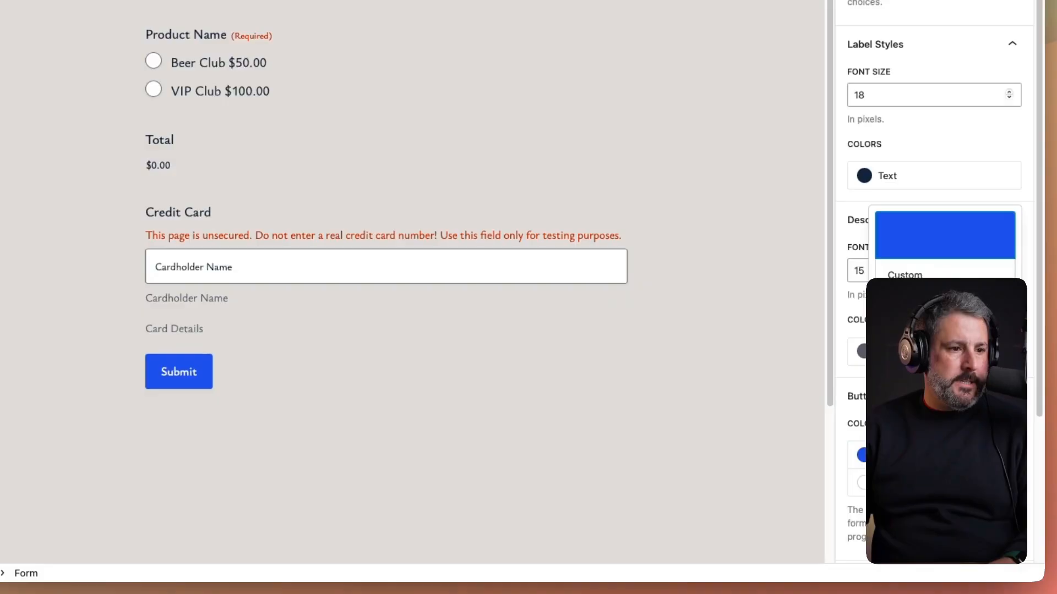
left_click(942, 336)
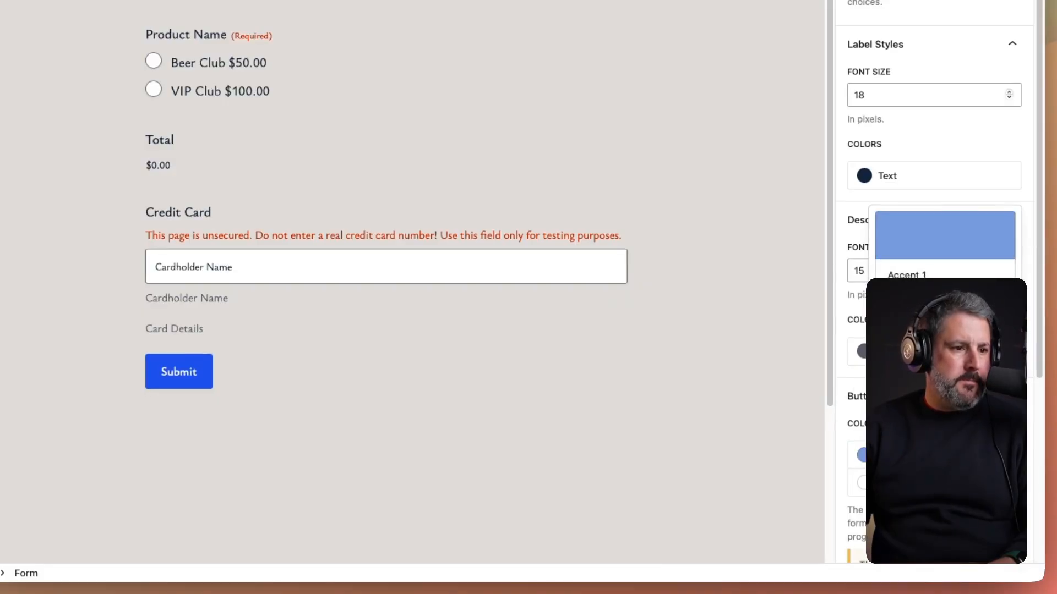
left_click(358, 386)
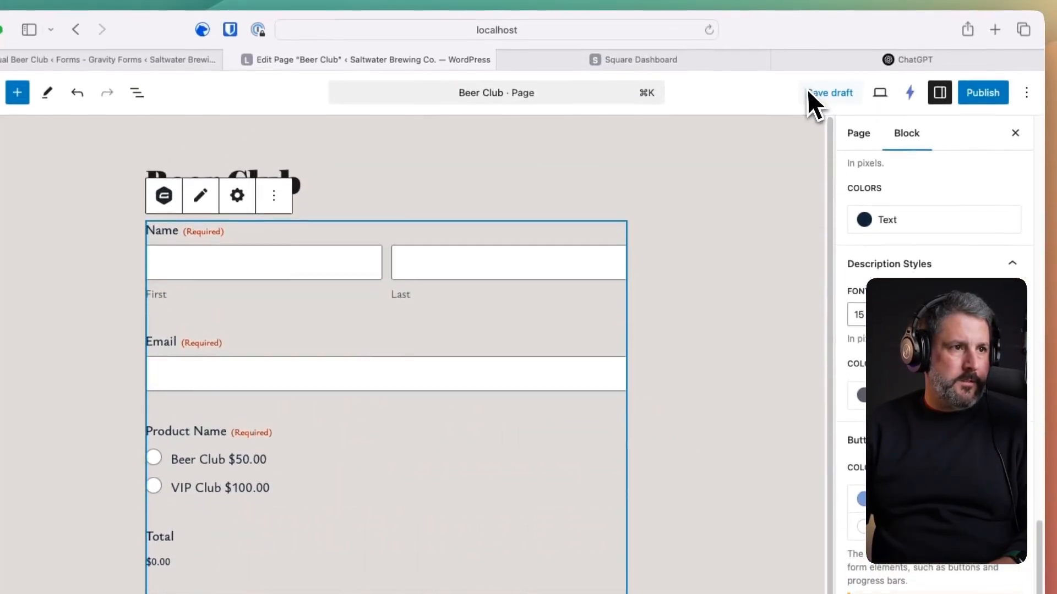
- Publish the Beer Club page and view it live
left_click(979, 94)
left_click(990, 93)
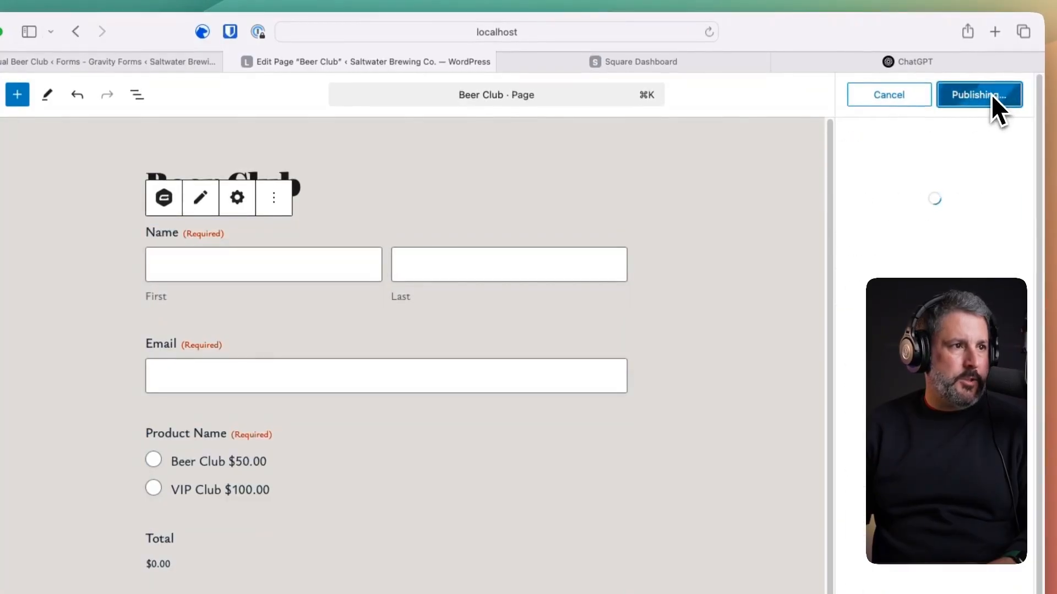
left_click(894, 263)
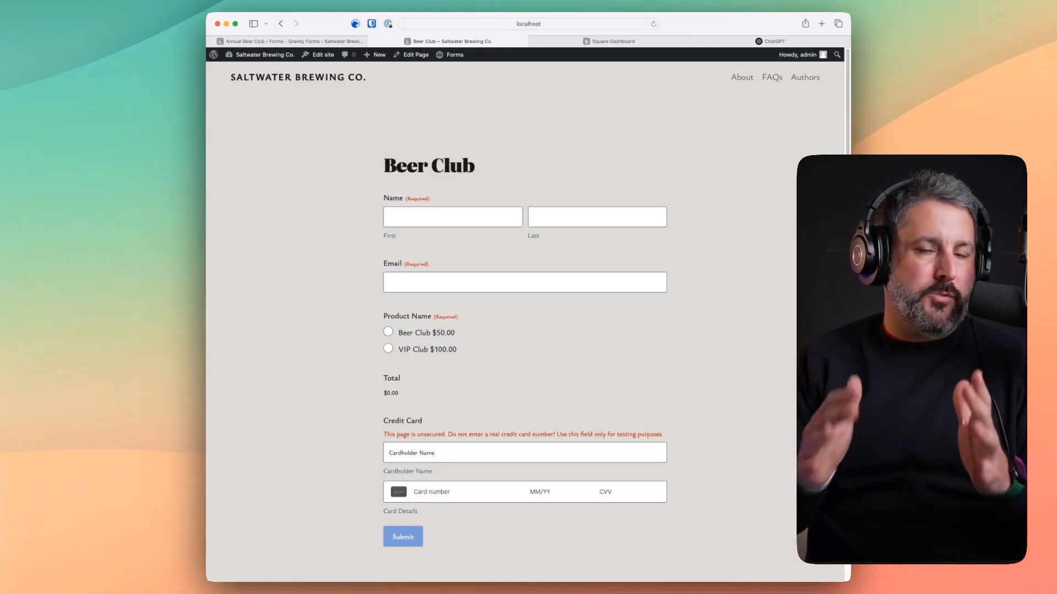
- Fill in the test signup's first name, last name and email, and choose VIP Club $100.00
scroll(514, 340, "down", 3)
scroll(509, 385, "up", 3)
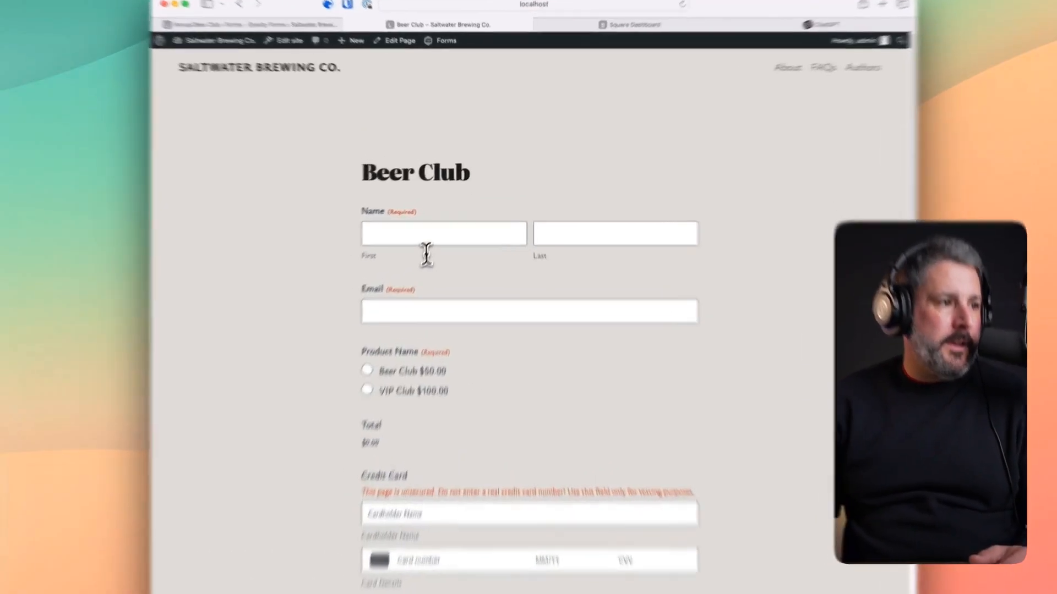
left_click(410, 226)
key("Tab")
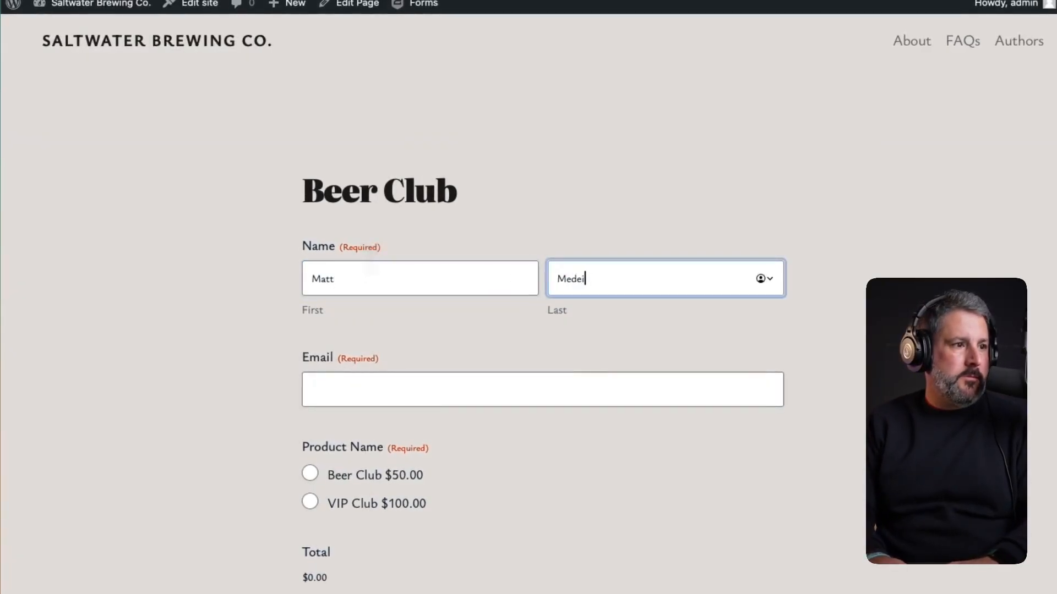
key("Tab")
type("Matt@")
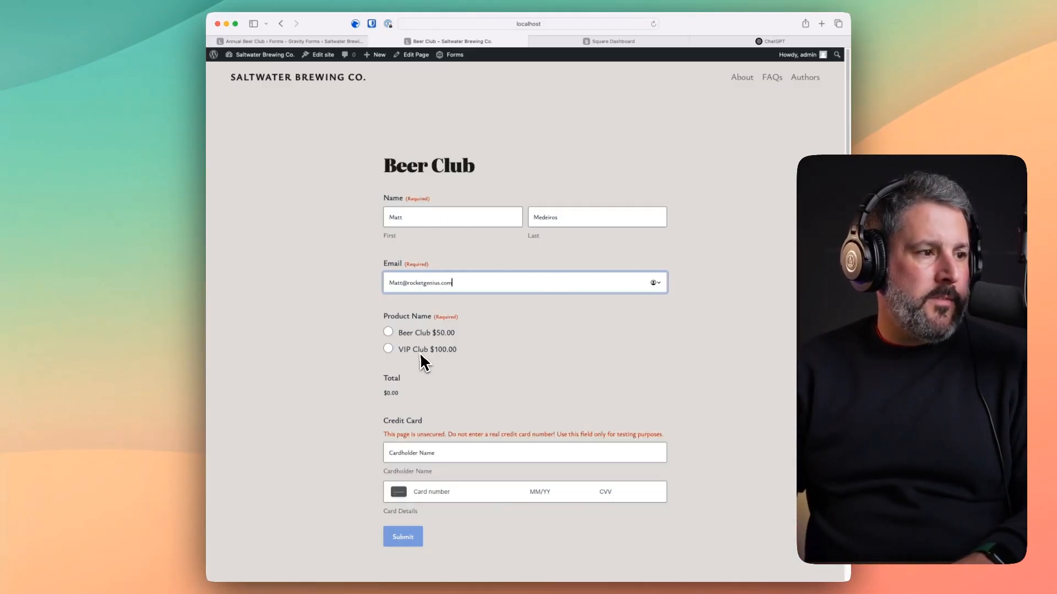
left_click(389, 348)
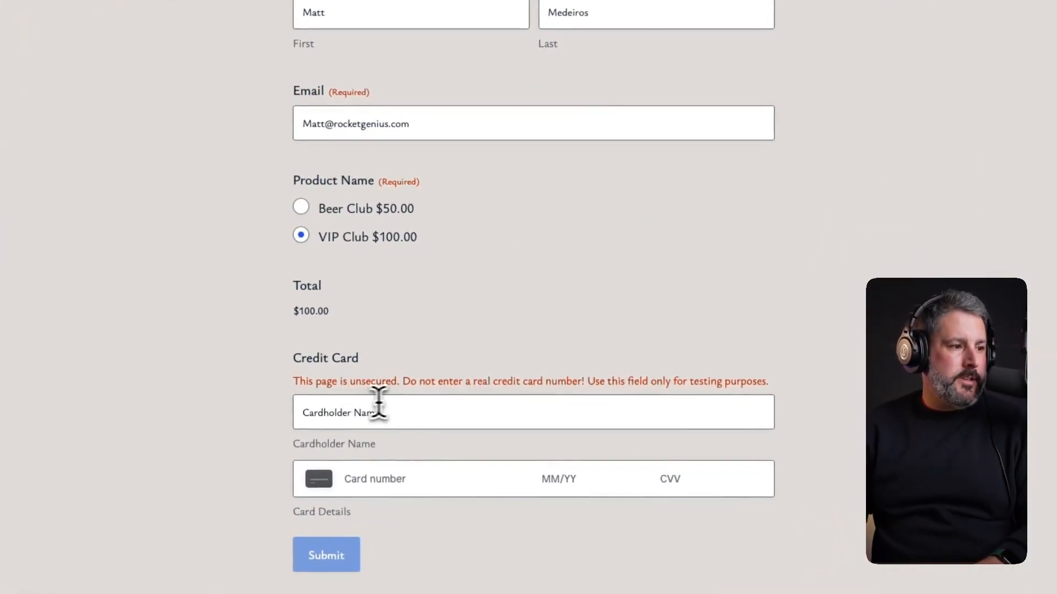
- Enter the cardholder name, test card number, expiry and ZIP, submit, then switch to the Square dashboard
left_click(394, 407)
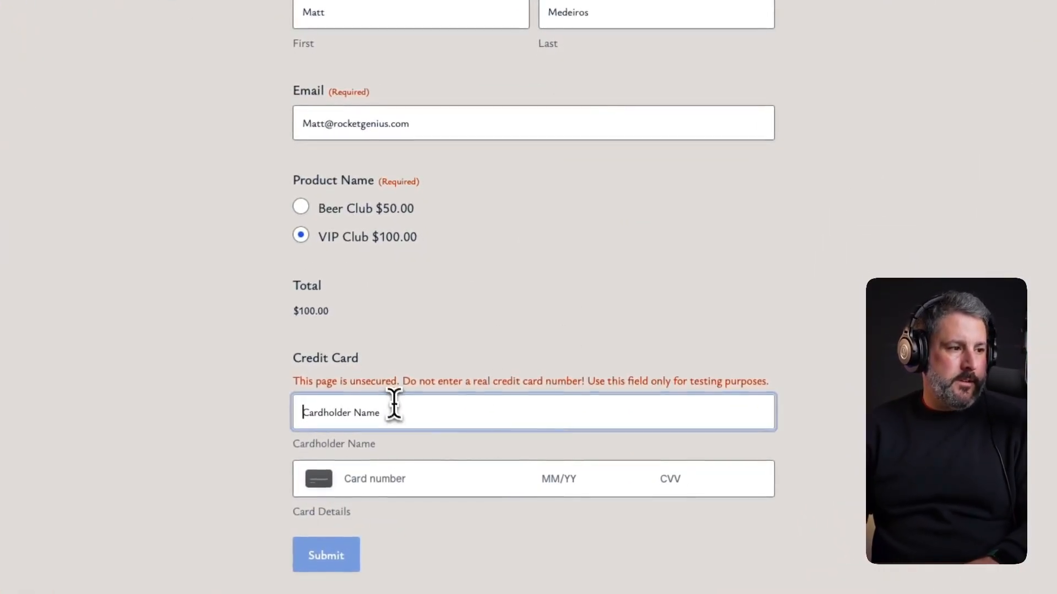
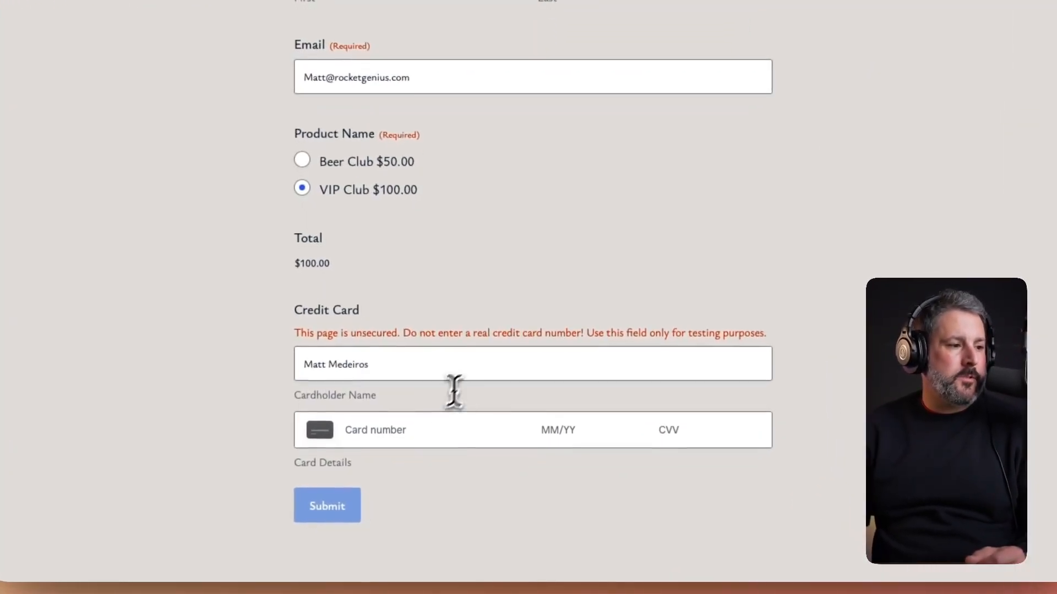
left_click(393, 433)
type("4111 11")
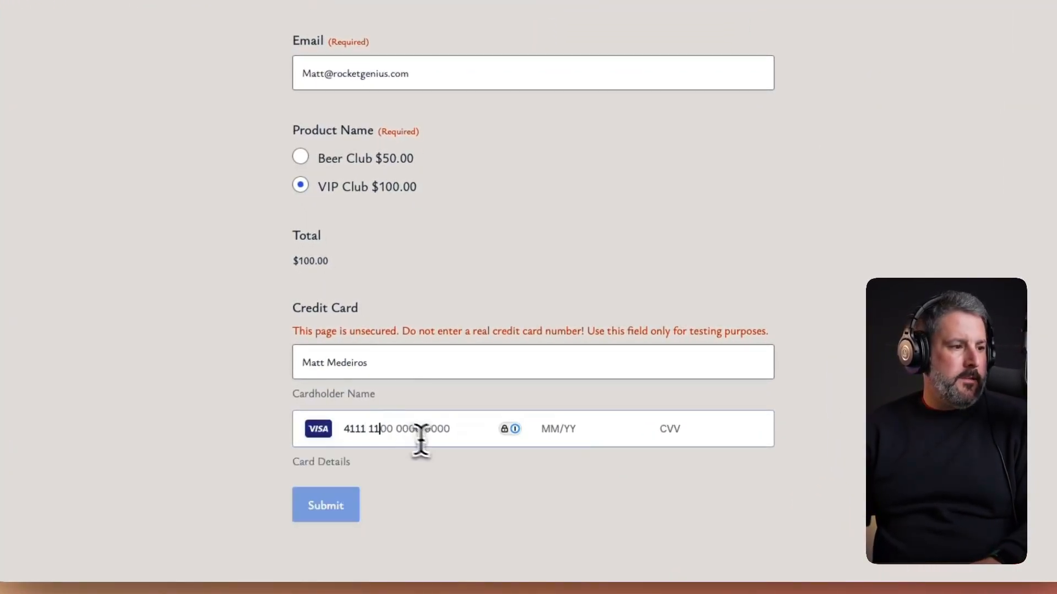
type("11 1111 1111 01/")
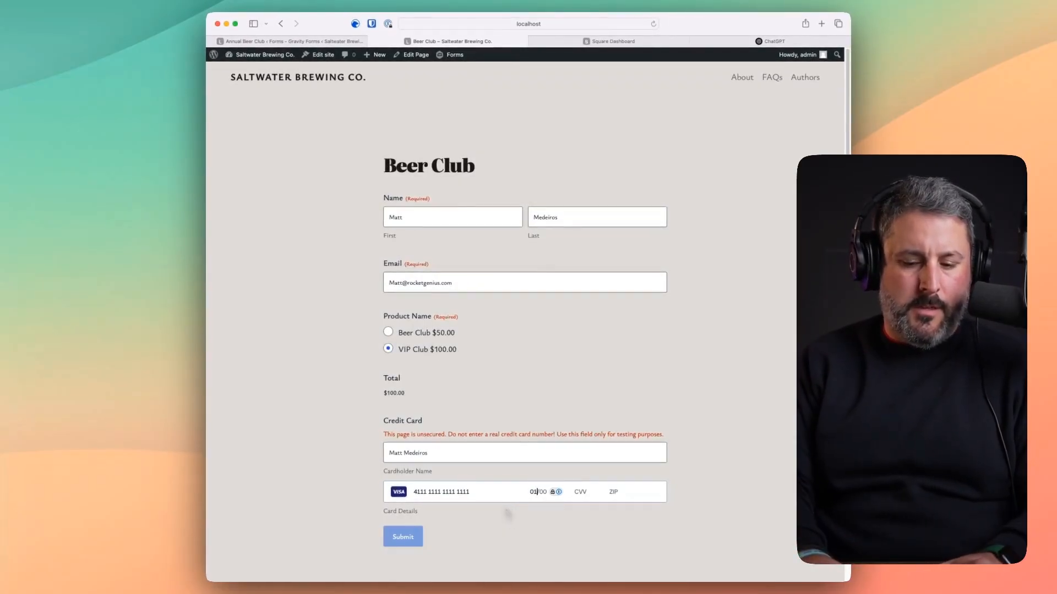
type("29 123")
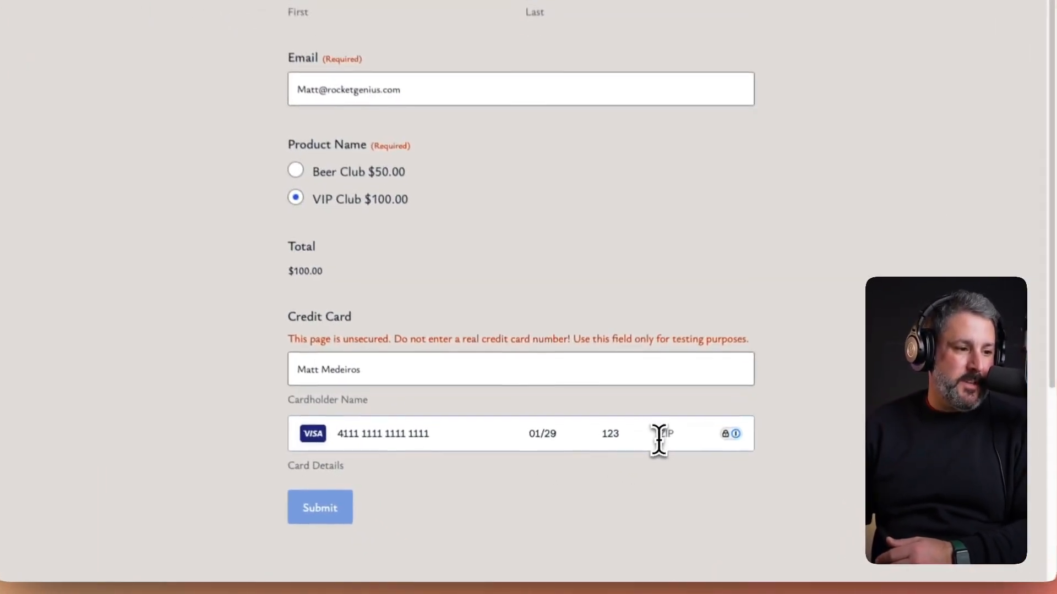
left_click(628, 490)
type("02748")
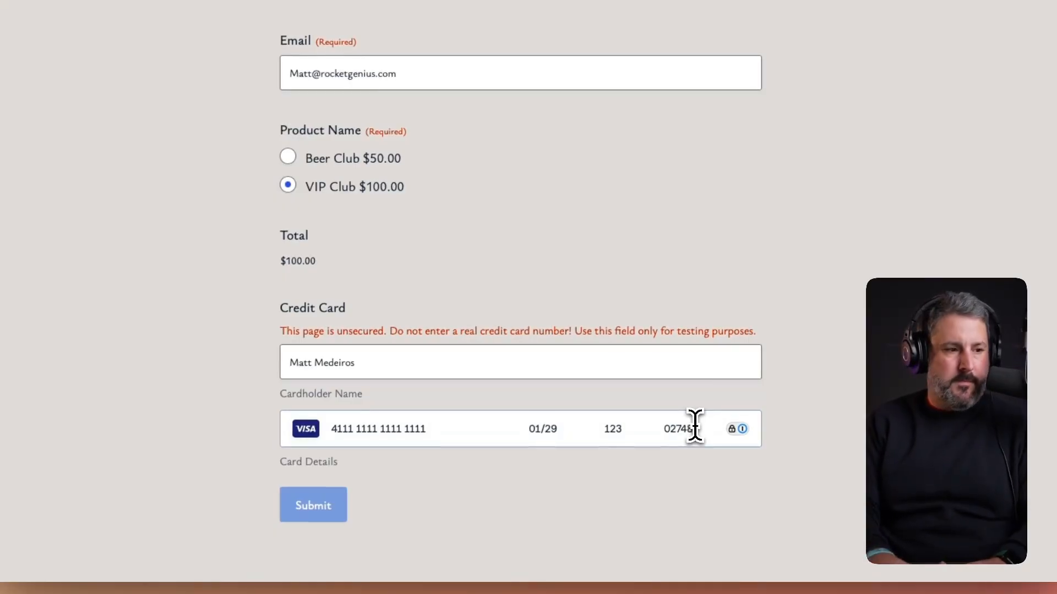
left_click(414, 505)
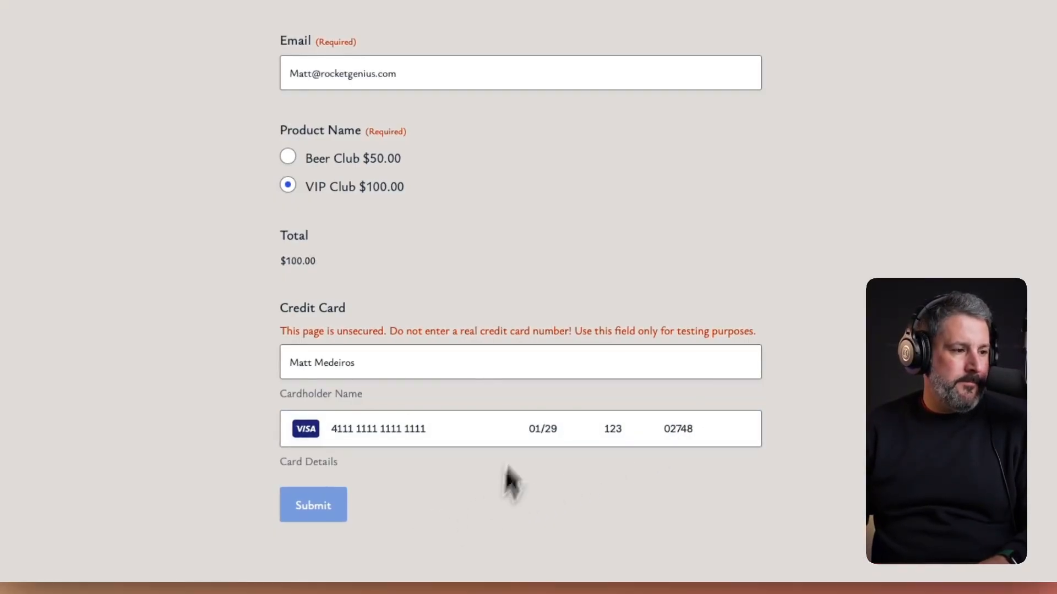
left_click(317, 507)
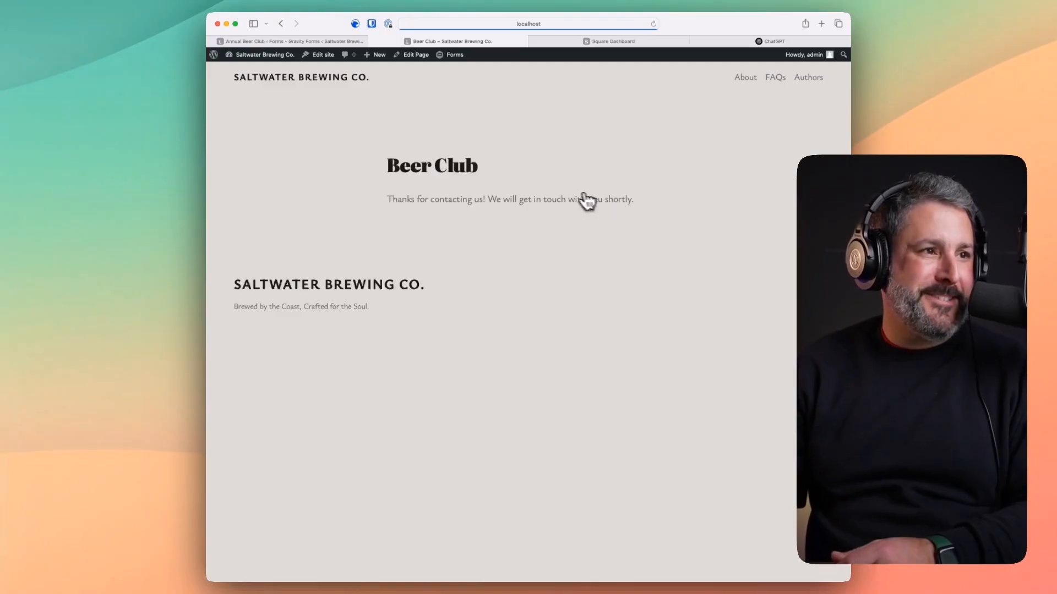
left_click(639, 42)
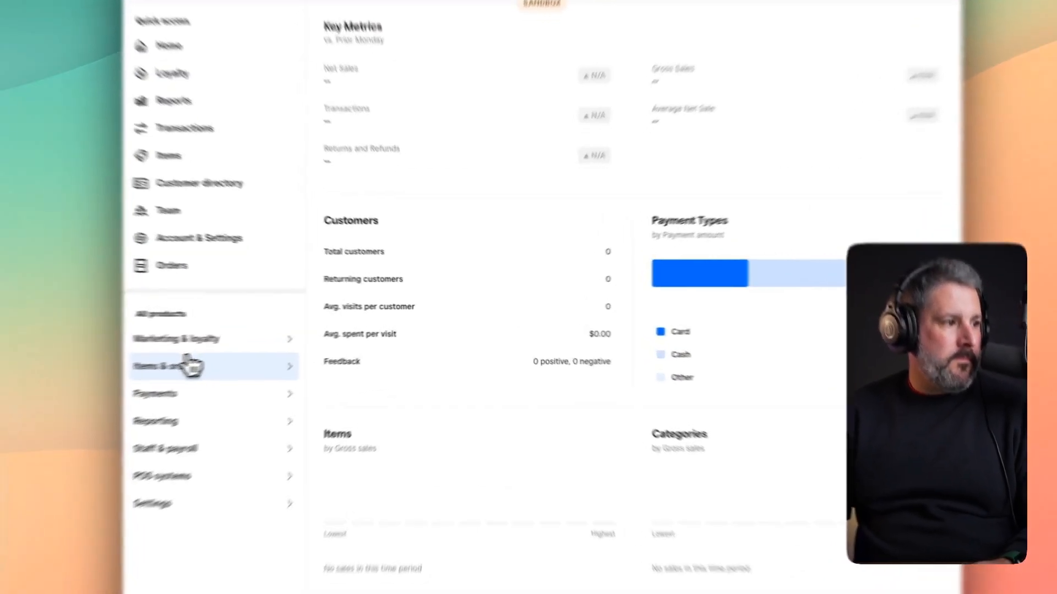
- Go from Square Orders to Transactions and open the $100.00 Beer club subscription payment details
mouse_move(255, 354)
left_click(307, 423)
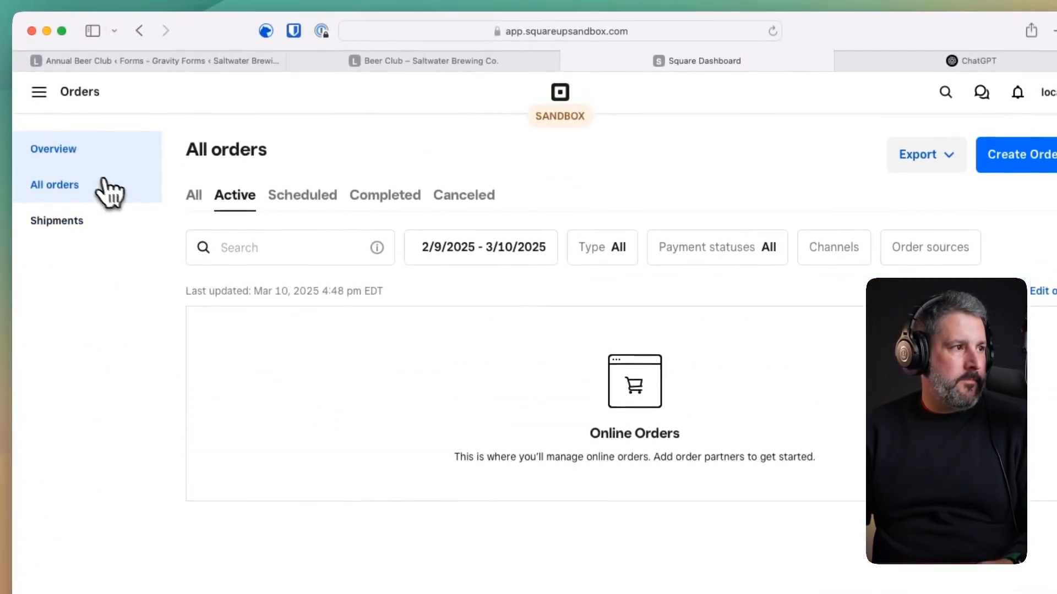
left_click(39, 92)
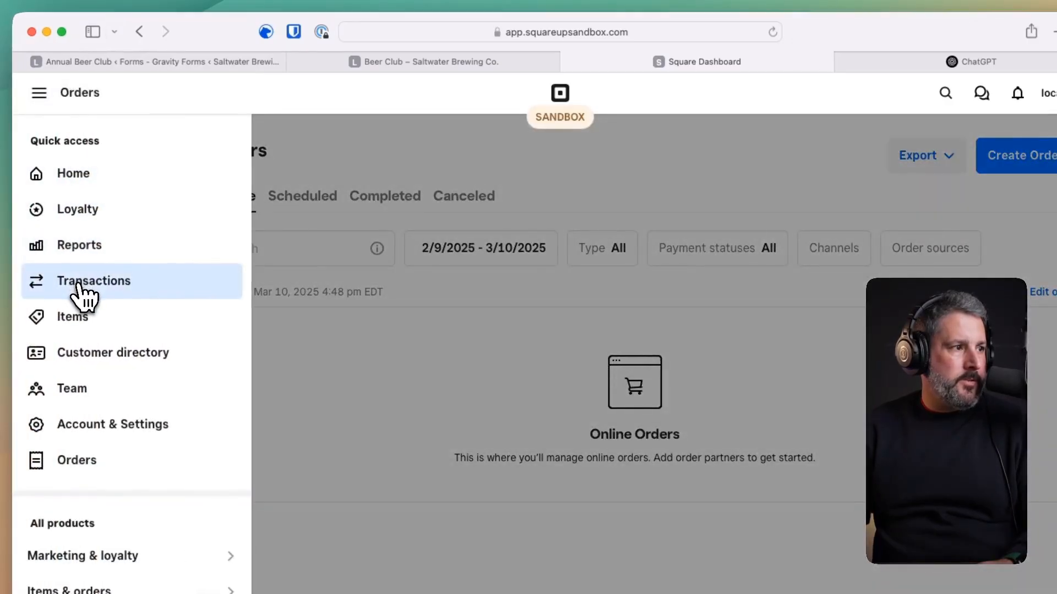
left_click(81, 289)
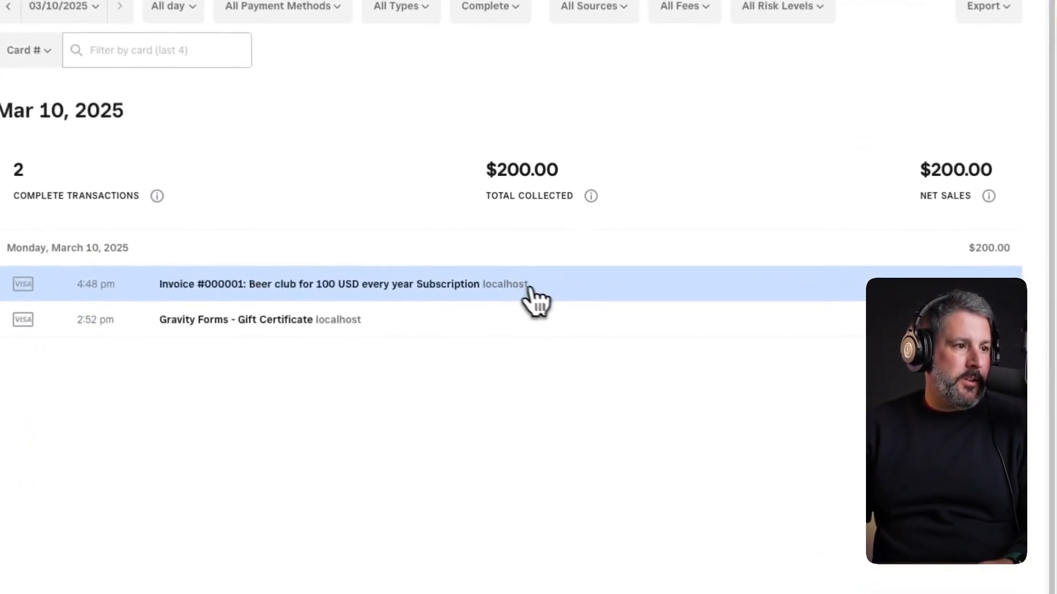
left_click(489, 270)
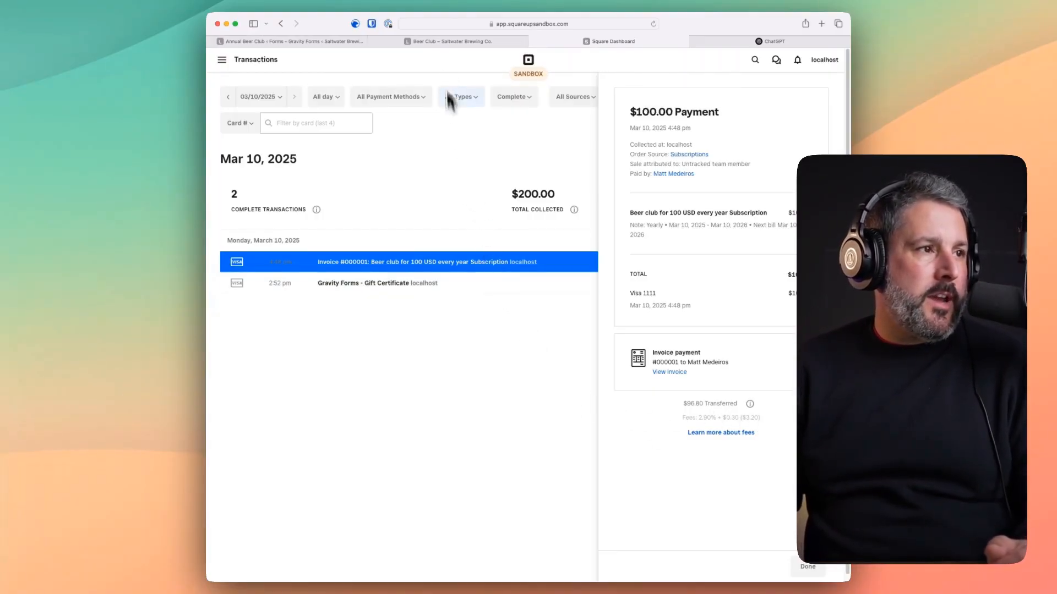
mouse_move(429, 41)
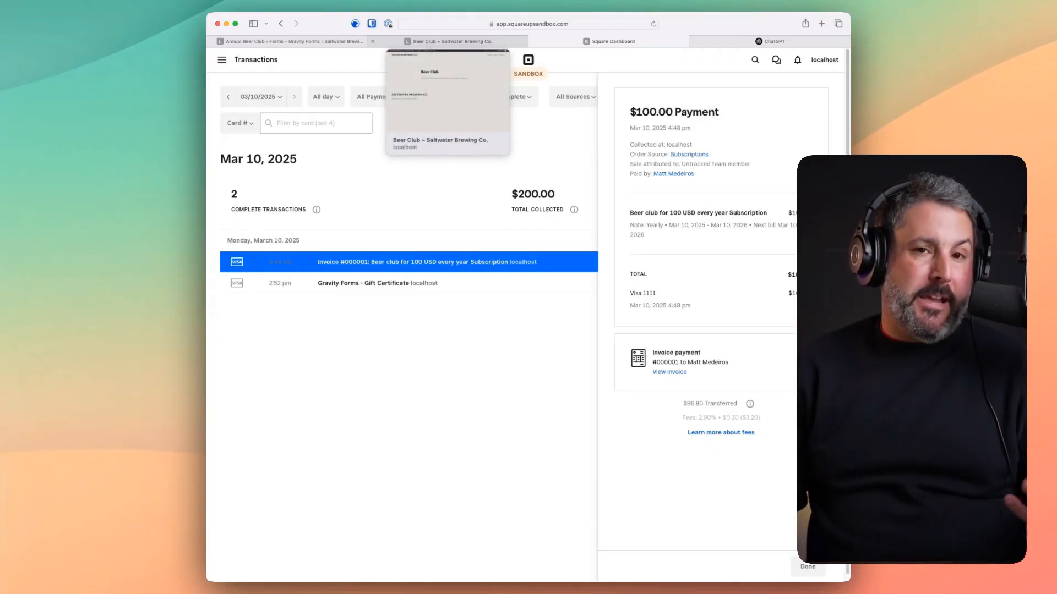
- Open the default confirmation of the Annual Beer Club form for editing
left_click(428, 42)
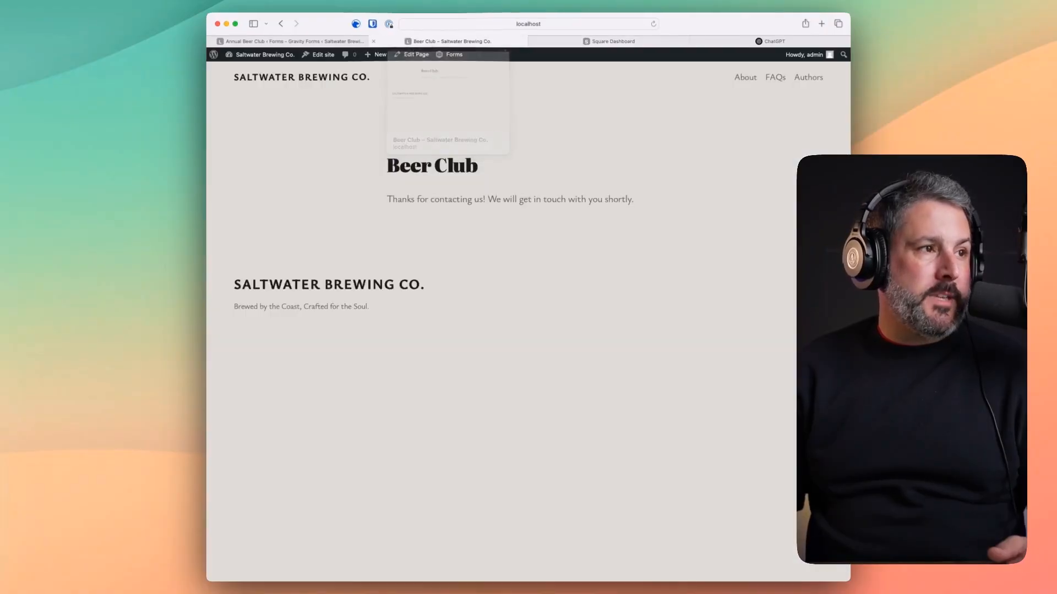
mouse_move(380, 55)
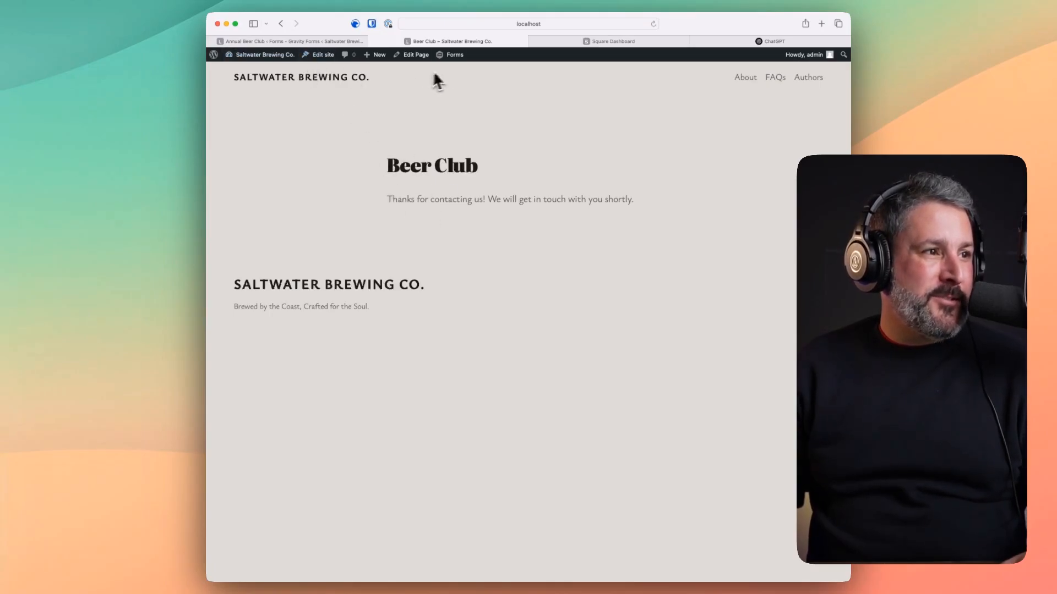
mouse_move(438, 57)
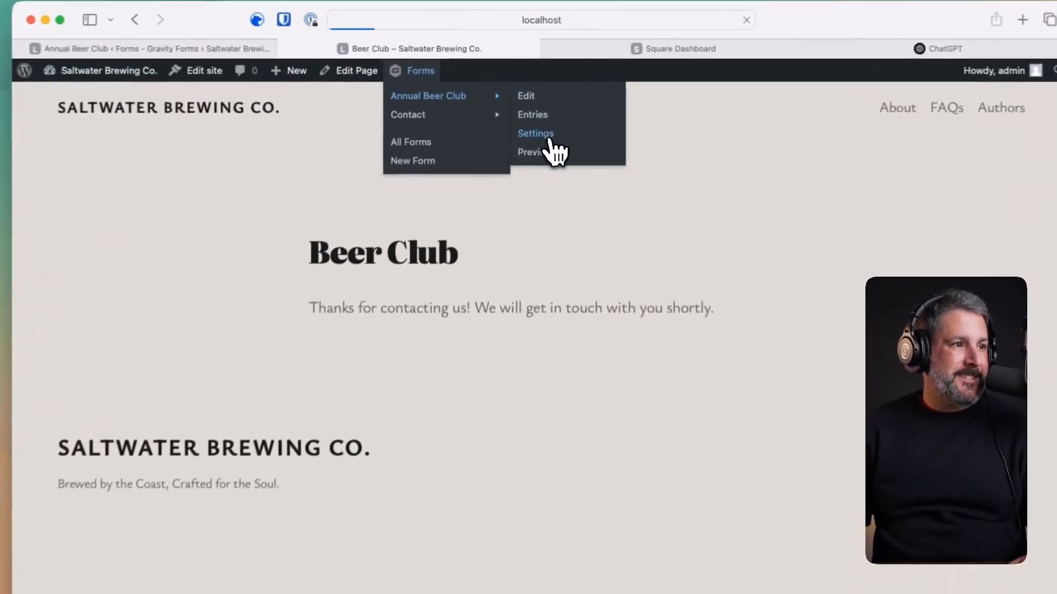
left_click(525, 93)
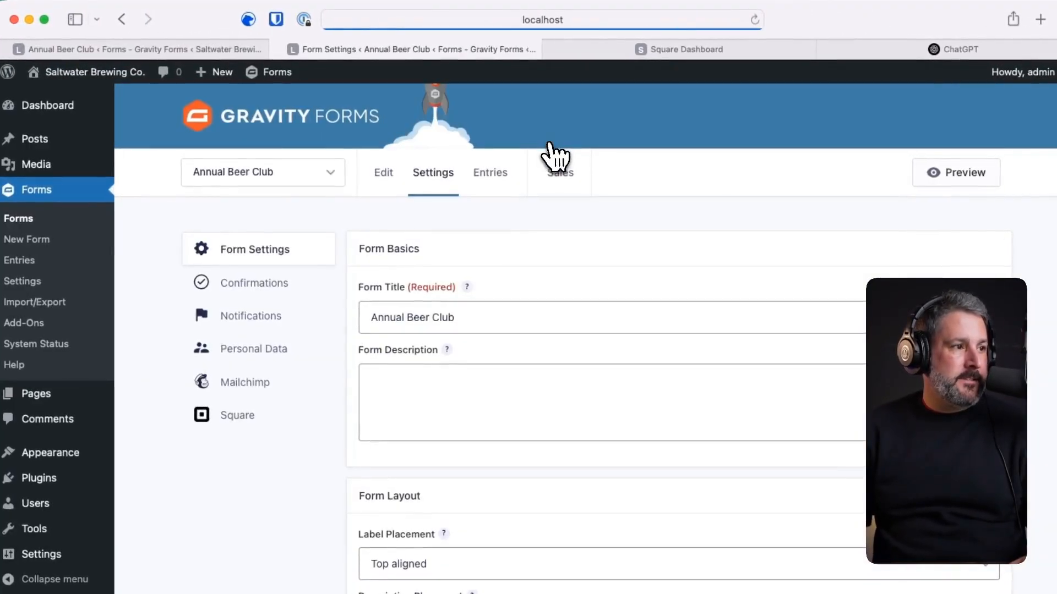
mouse_move(461, 174)
left_click(291, 284)
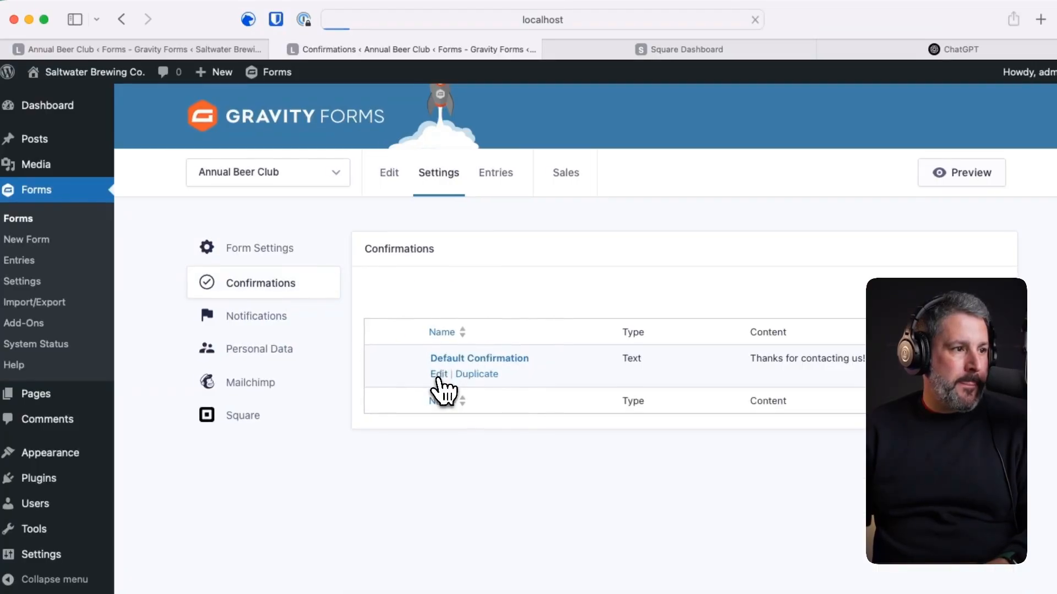
left_click(439, 374)
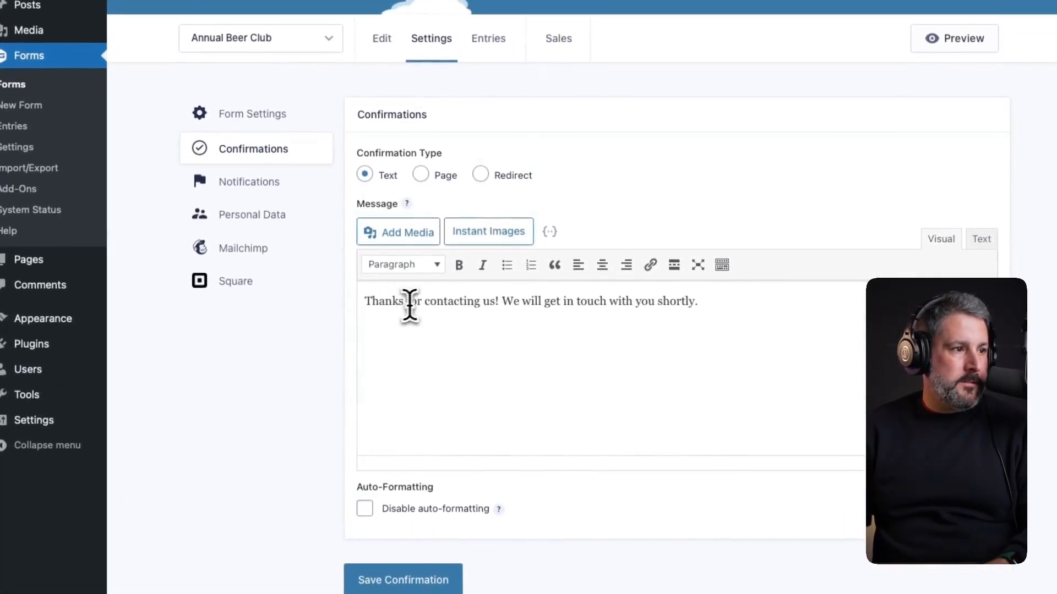
- Change the message to 'Thanks for joining the beer club! Look for an email for more information.' and save it
left_click_drag(425, 301, 795, 347)
type("join")
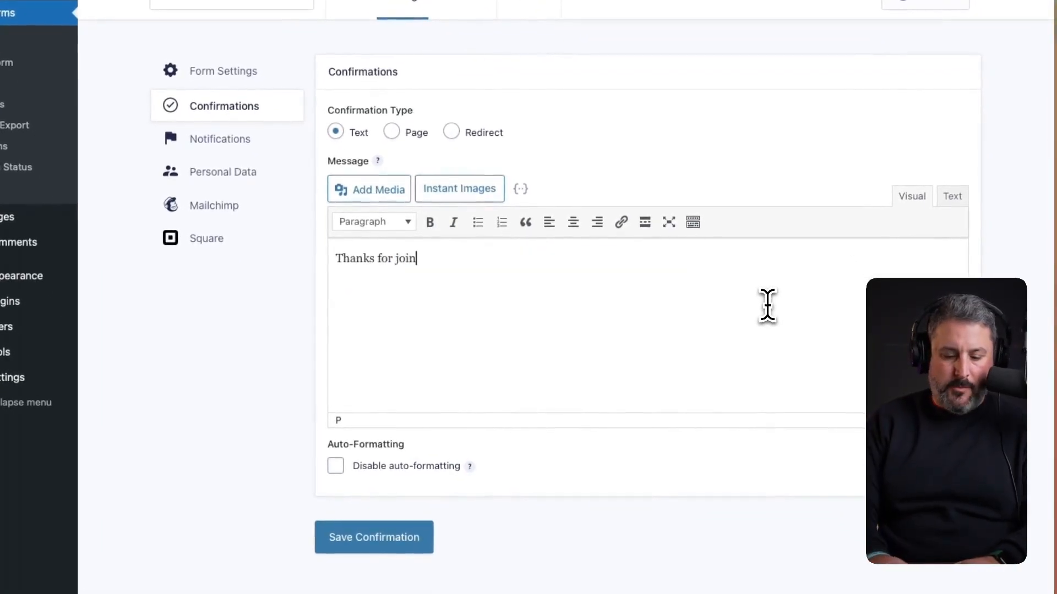
type("ing the beer club! Look for an email for more information")
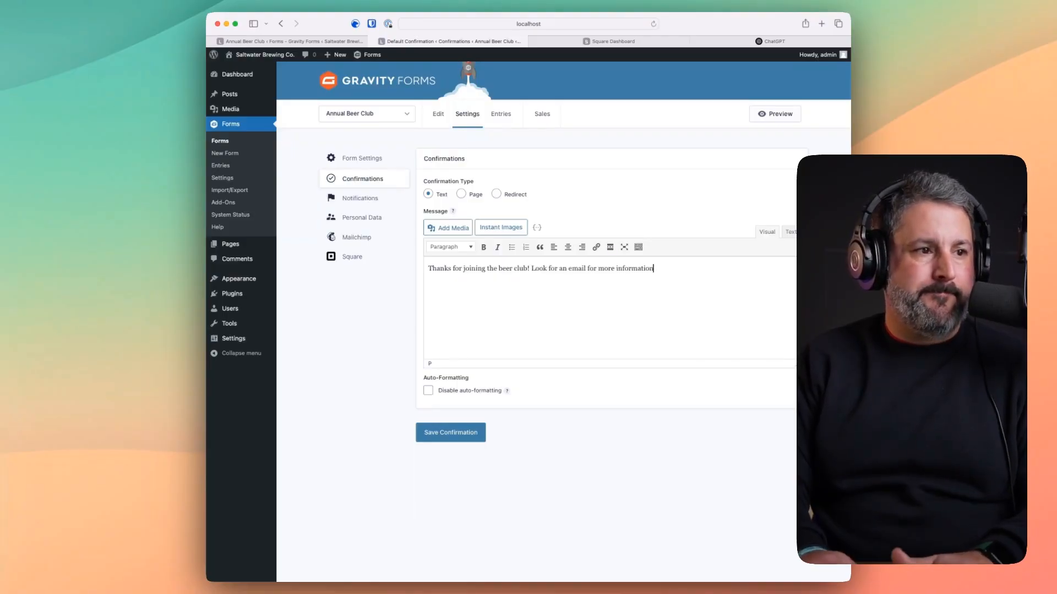
type(".")
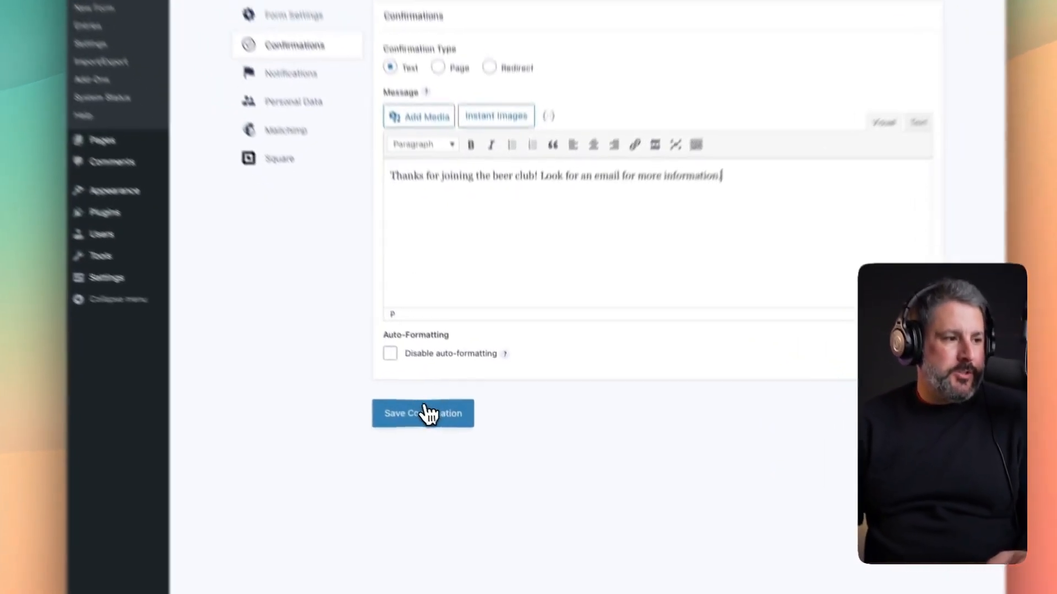
left_click(454, 433)
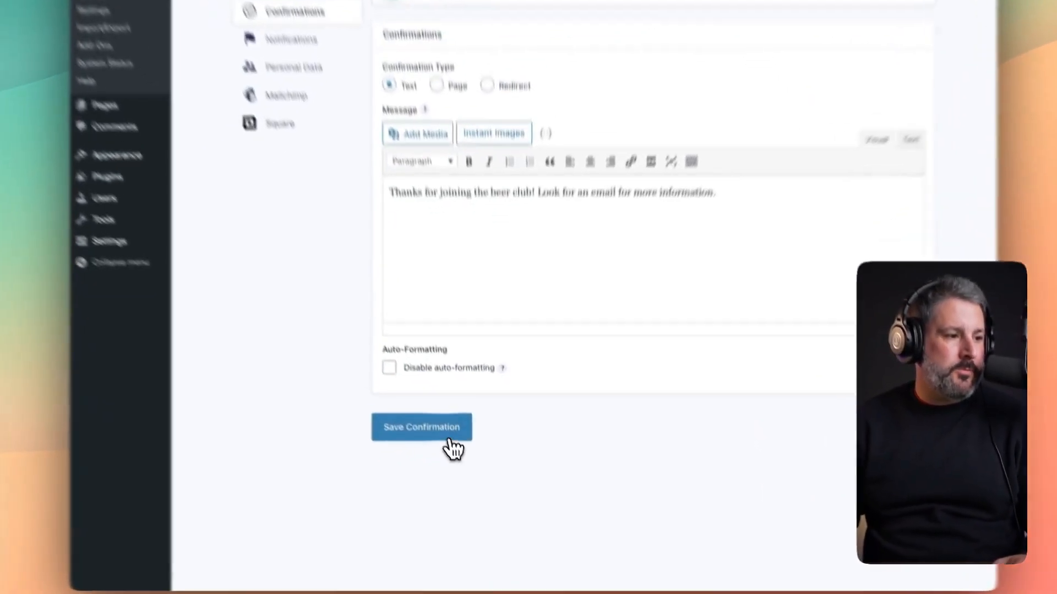
left_click(465, 473)
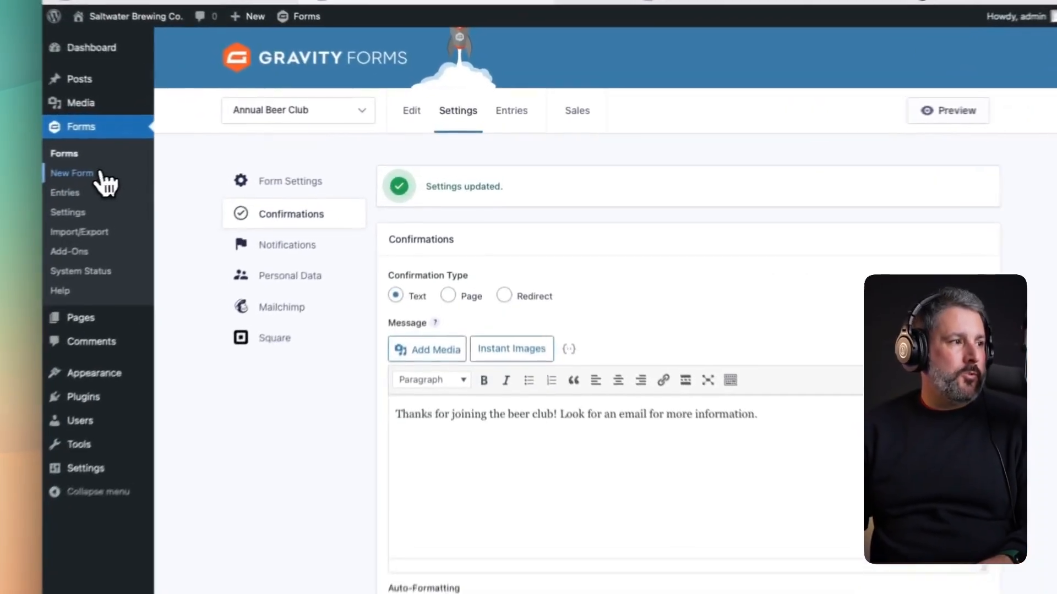
- Create a new form from the Newsletter Signup template
left_click(223, 153)
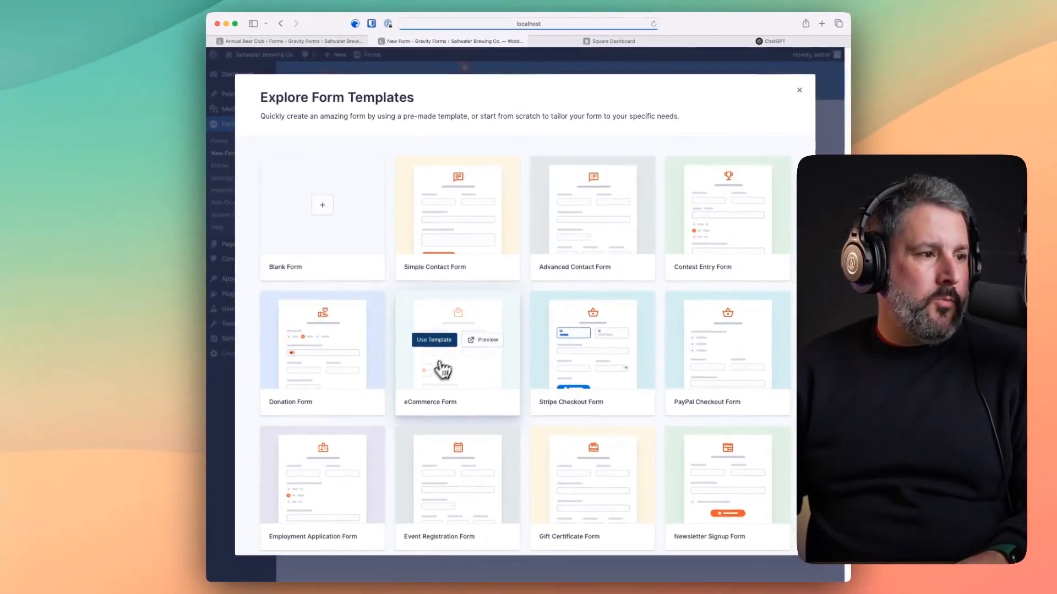
scroll(514, 405, "down", 3)
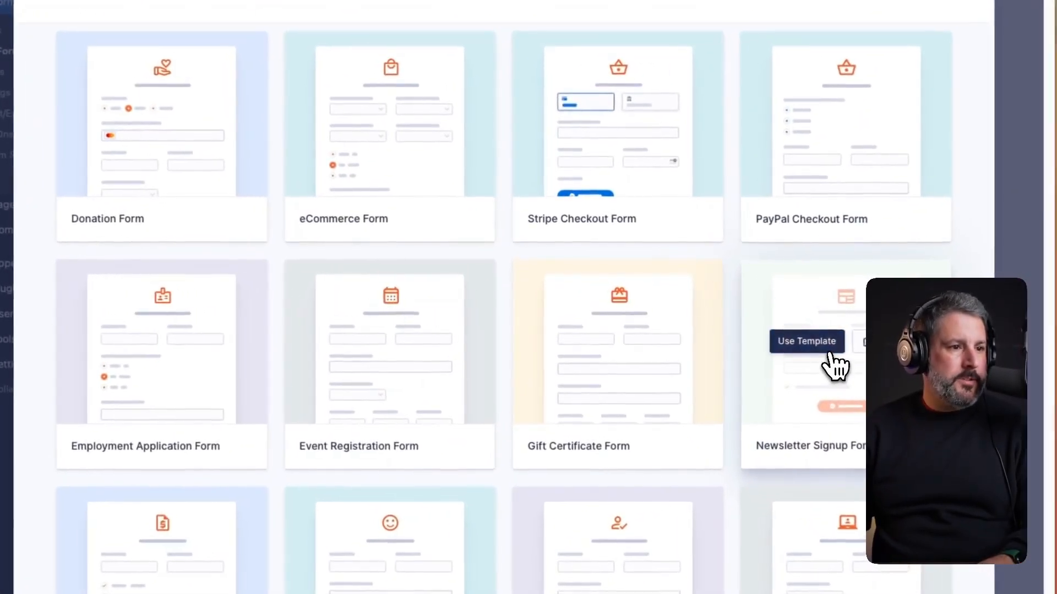
left_click(715, 326)
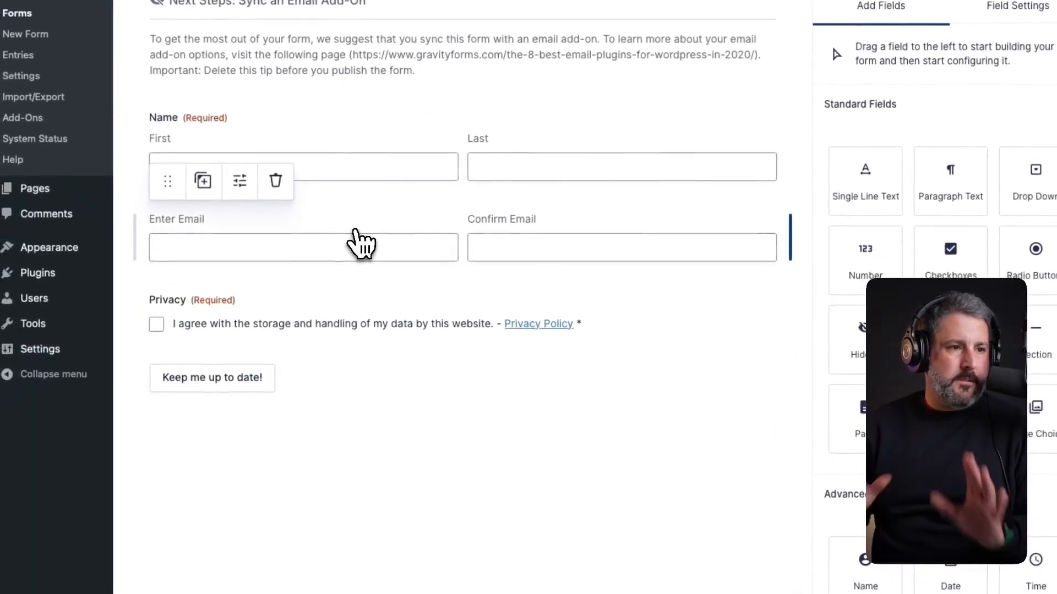
- Delete the Next Steps tip section and save the Newsletter form
left_click(275, 217)
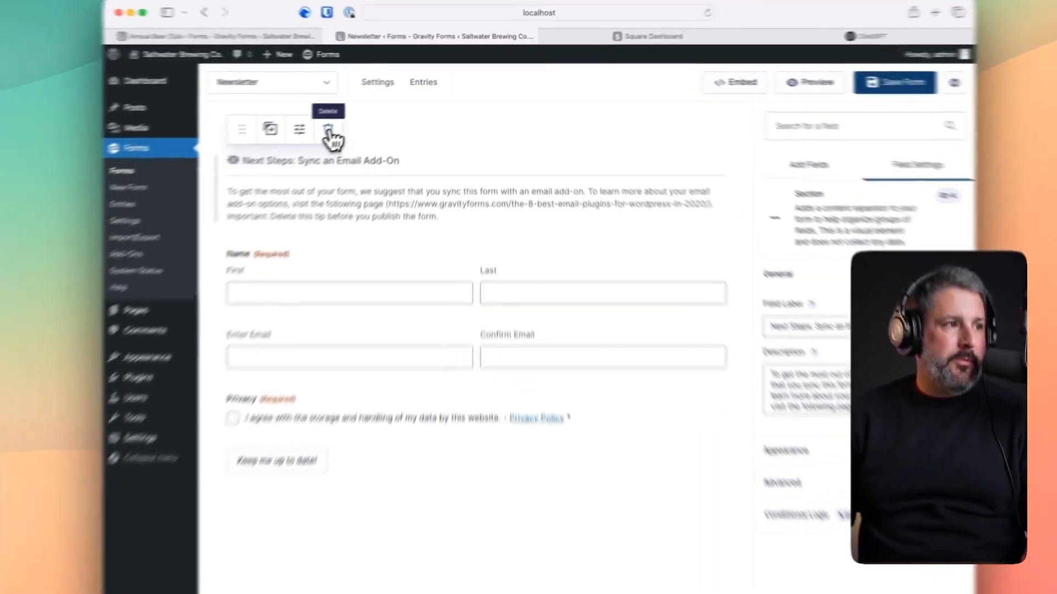
left_click(373, 112)
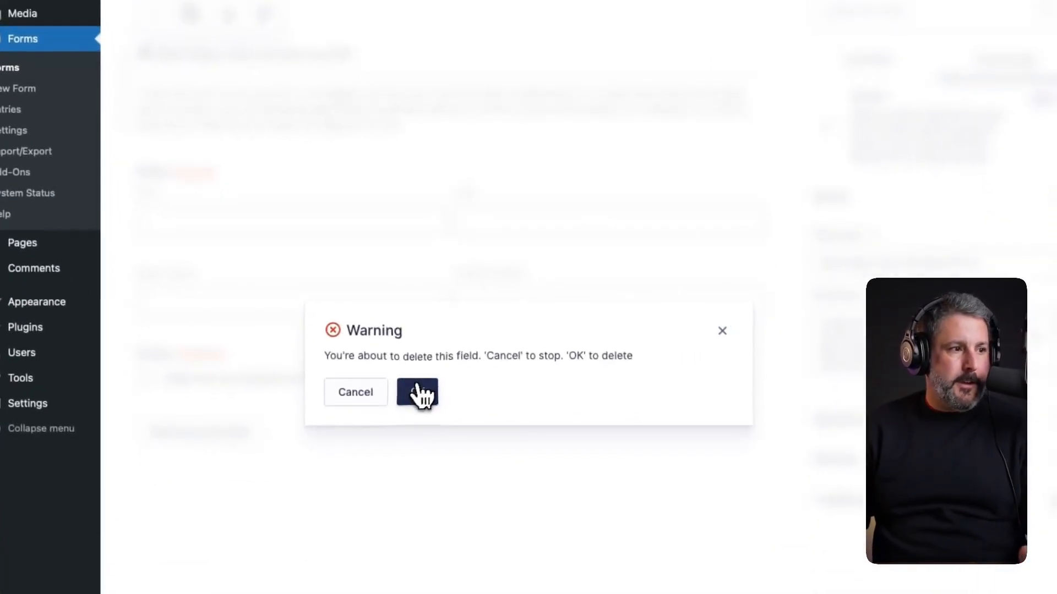
left_click(418, 392)
left_click(943, 129)
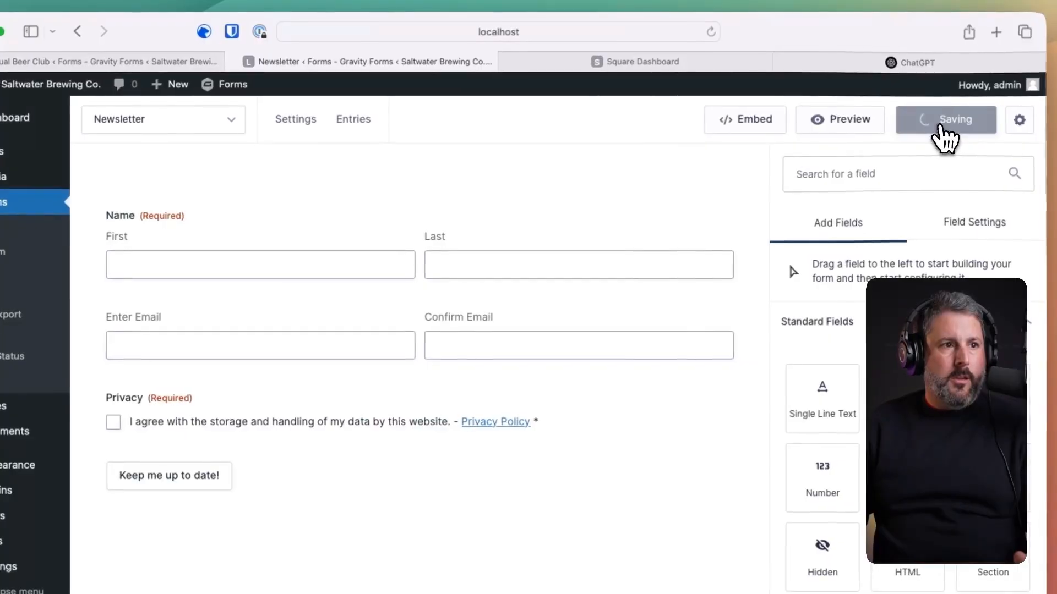
mouse_move(296, 122)
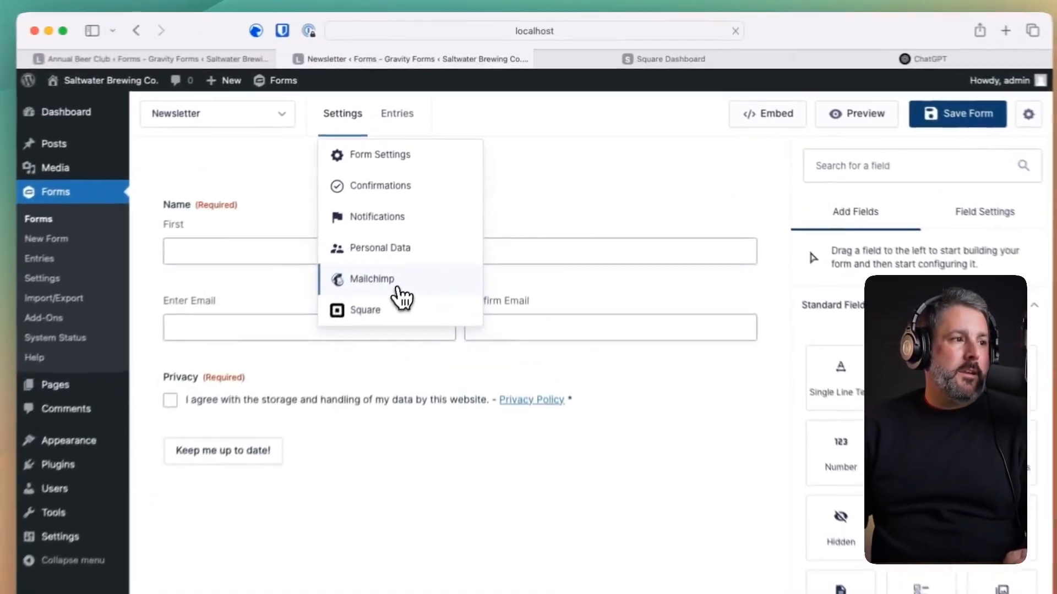
- Log in to Mailchimp with the saved password-manager login, allow the connector, and return to the site
left_click(438, 184)
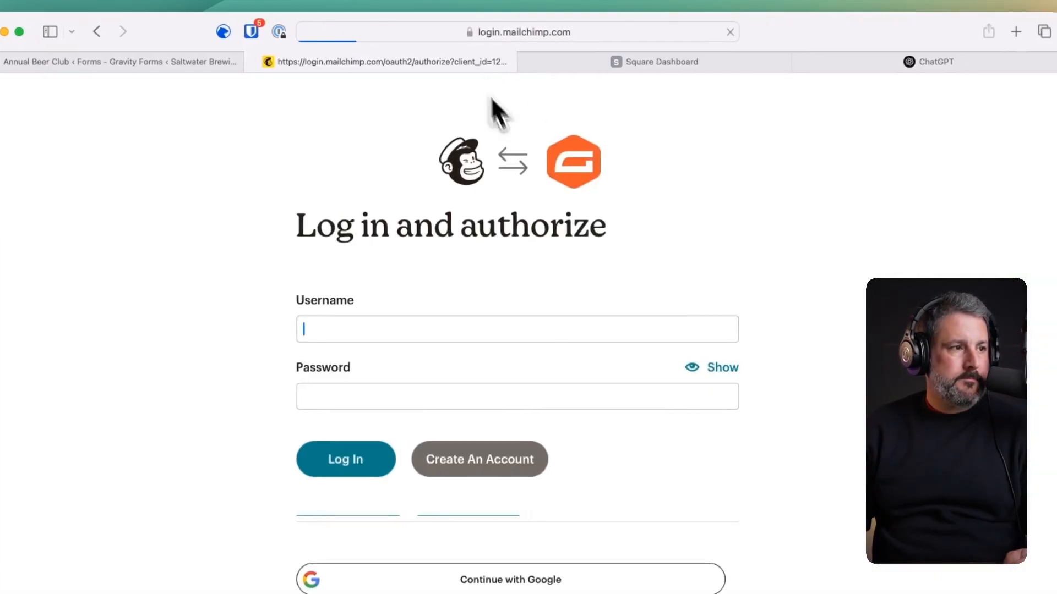
left_click(282, 35)
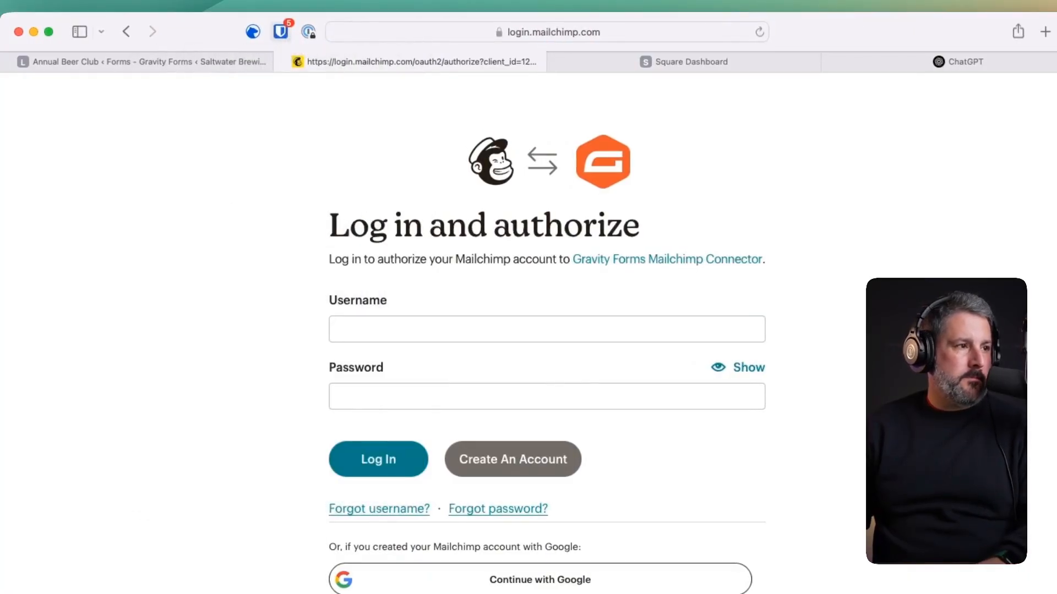
left_click(285, 35)
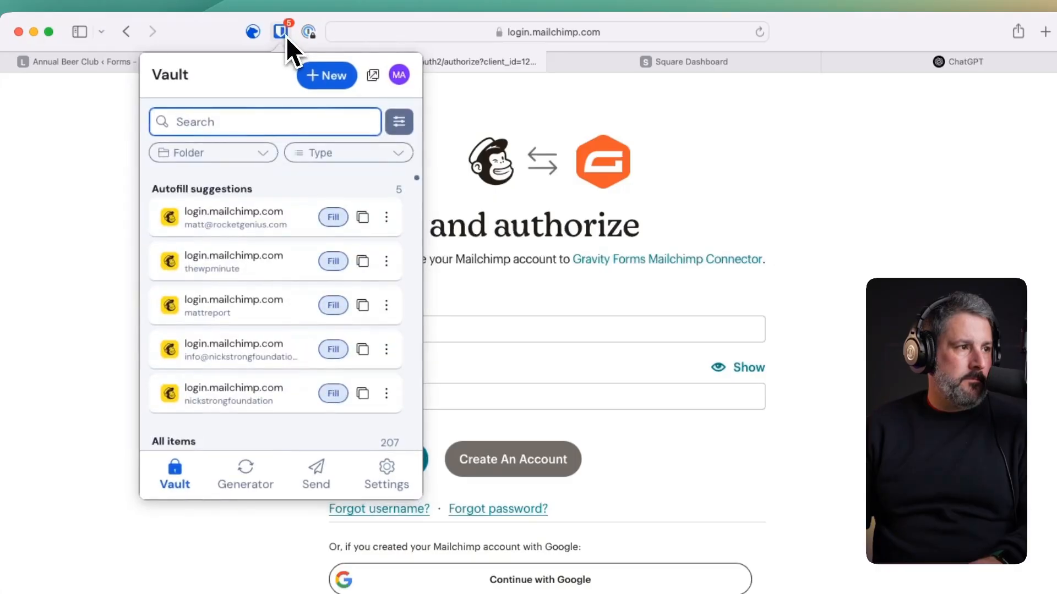
right_click(334, 216)
left_click(334, 218)
left_click(335, 221)
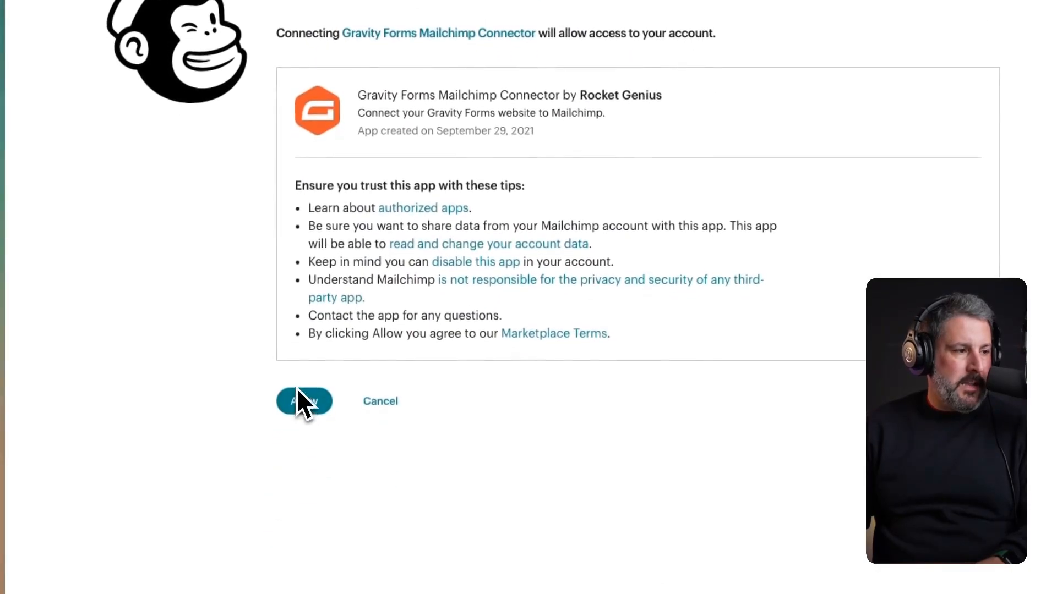
left_click(293, 518)
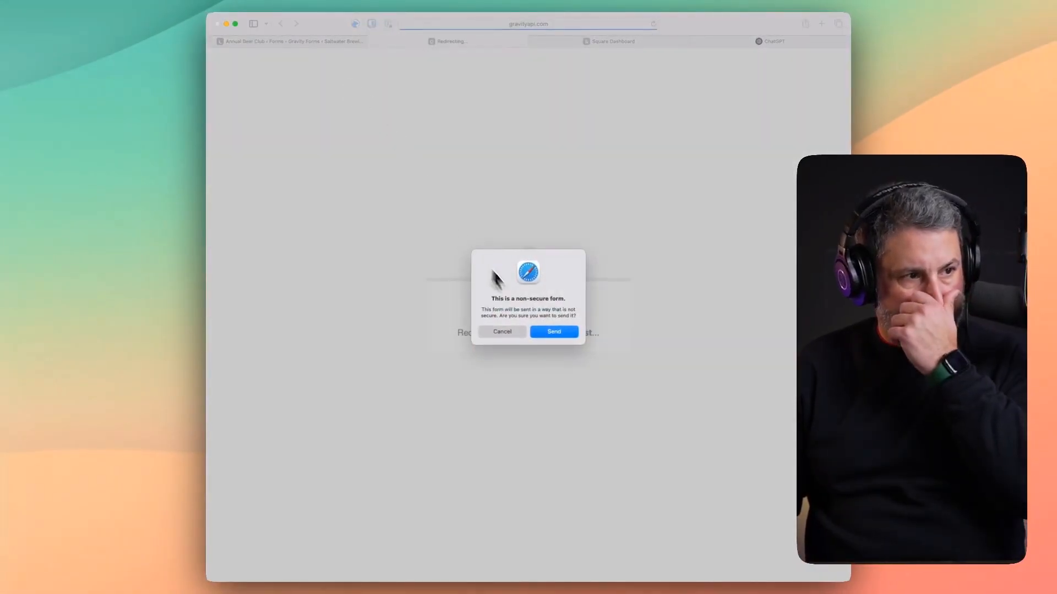
left_click(553, 332)
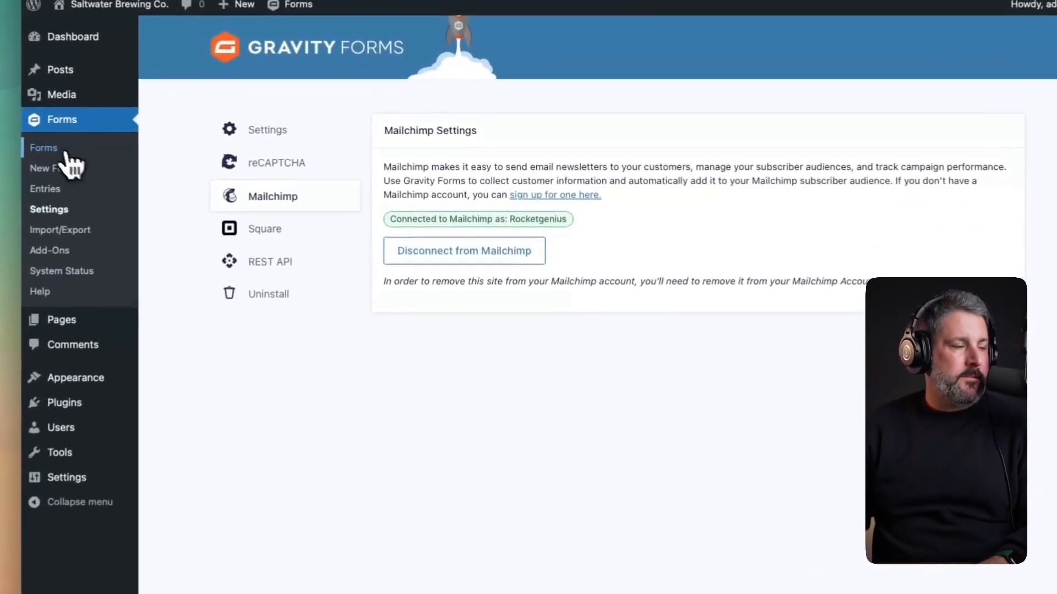
- Start a new Mailchimp feed for the Newsletter form and choose the Rocketgenius audience
left_click(60, 150)
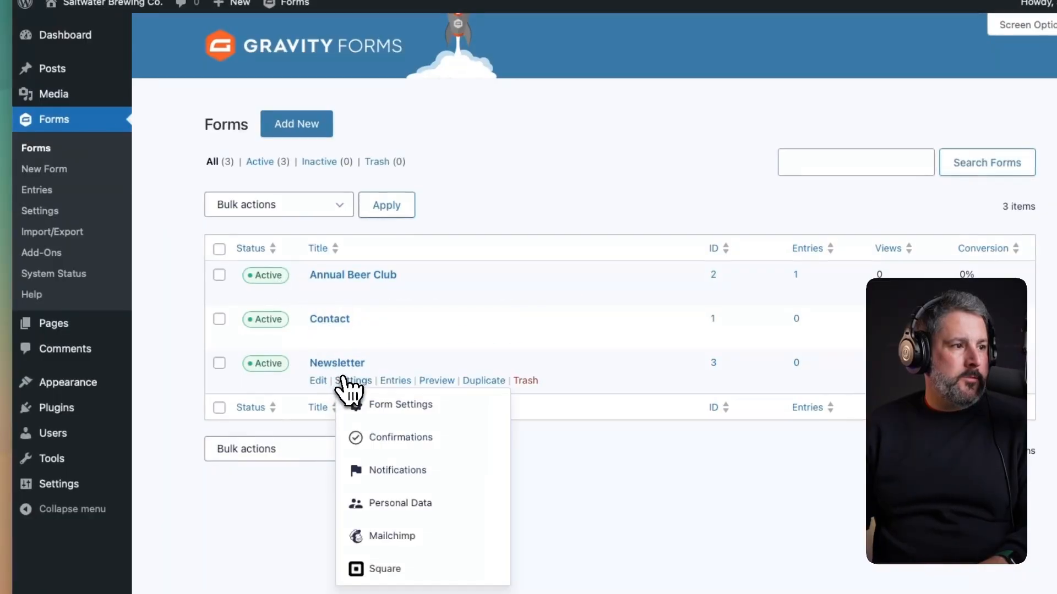
left_click(395, 537)
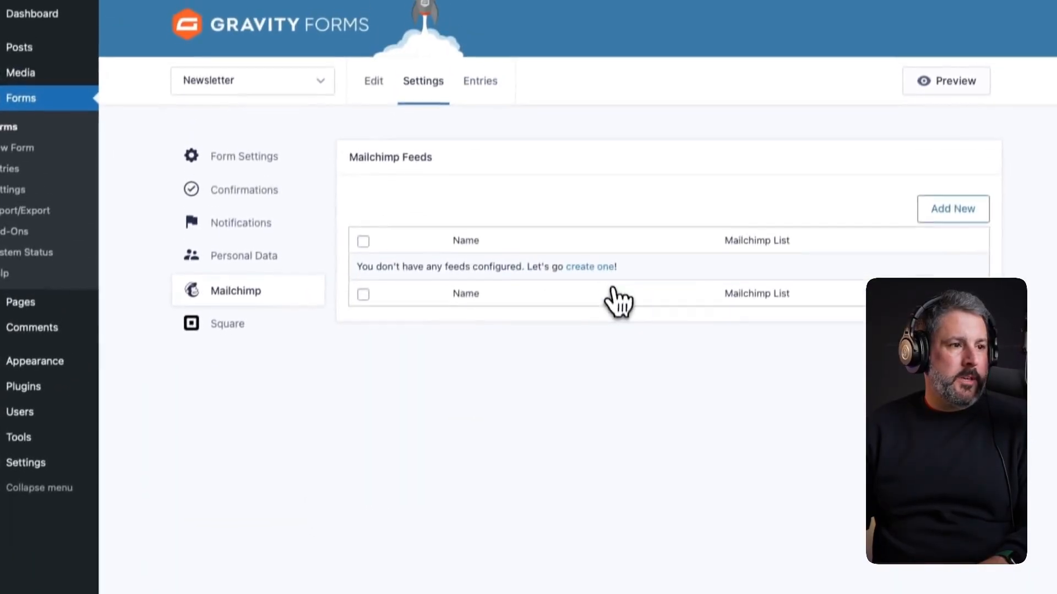
left_click(601, 287)
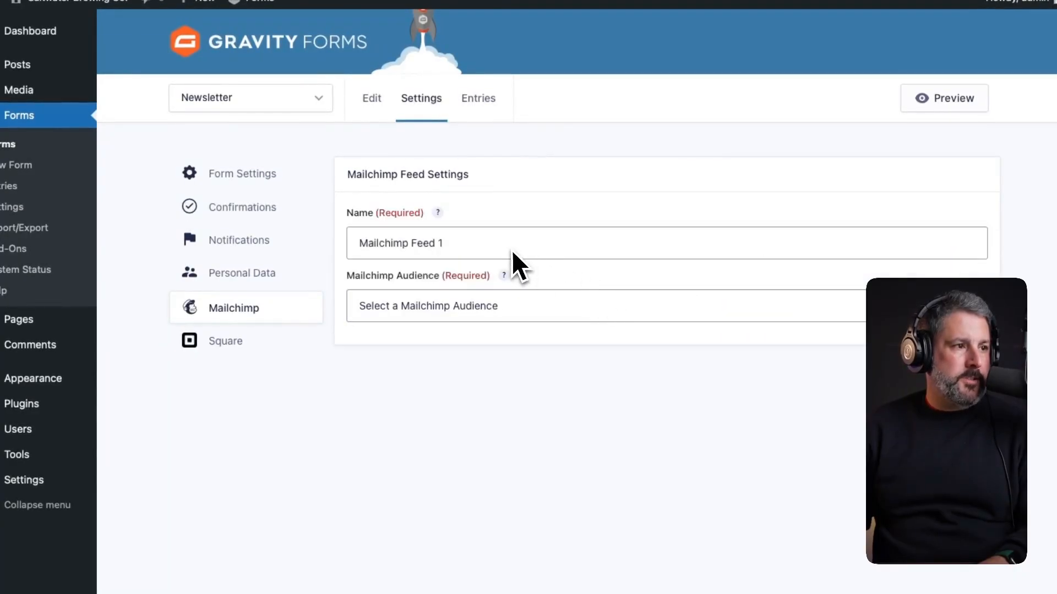
left_click(517, 306)
left_click(494, 305)
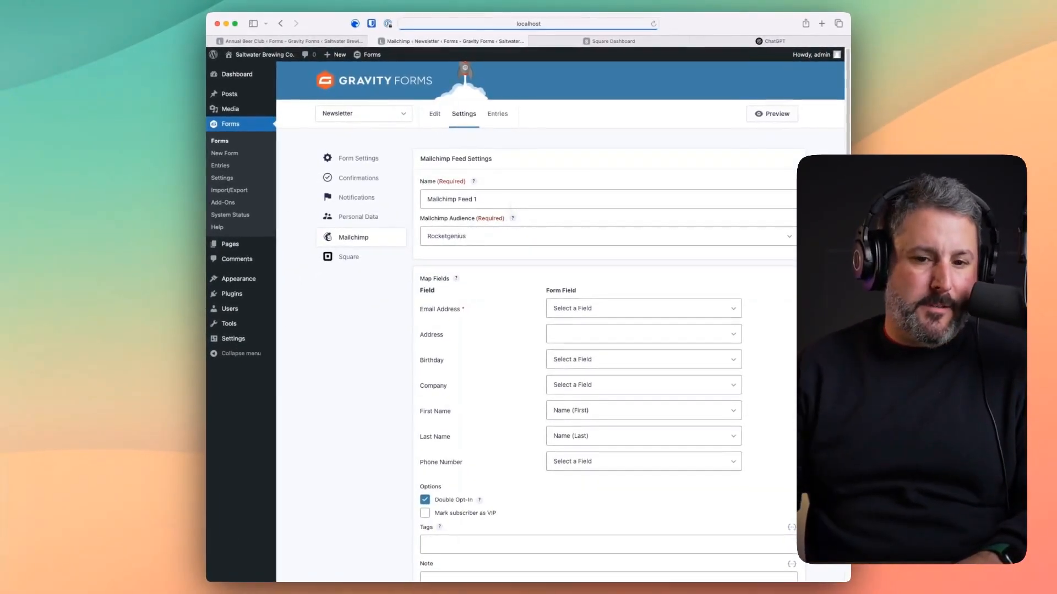
- Map Email Address to the form's Email field, save the feed, and return to the form editor
left_click(553, 309)
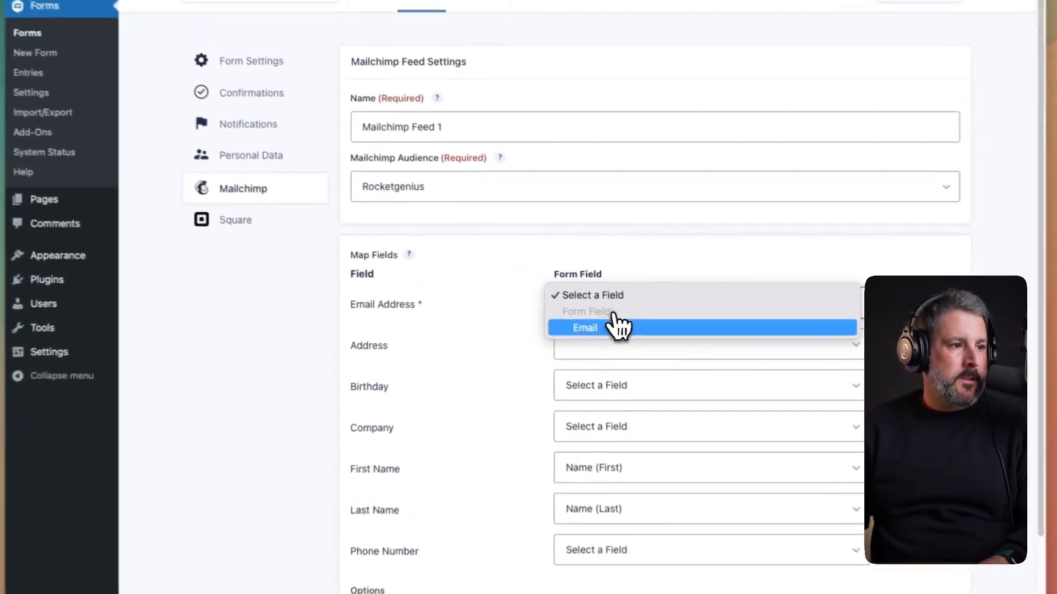
left_click(578, 324)
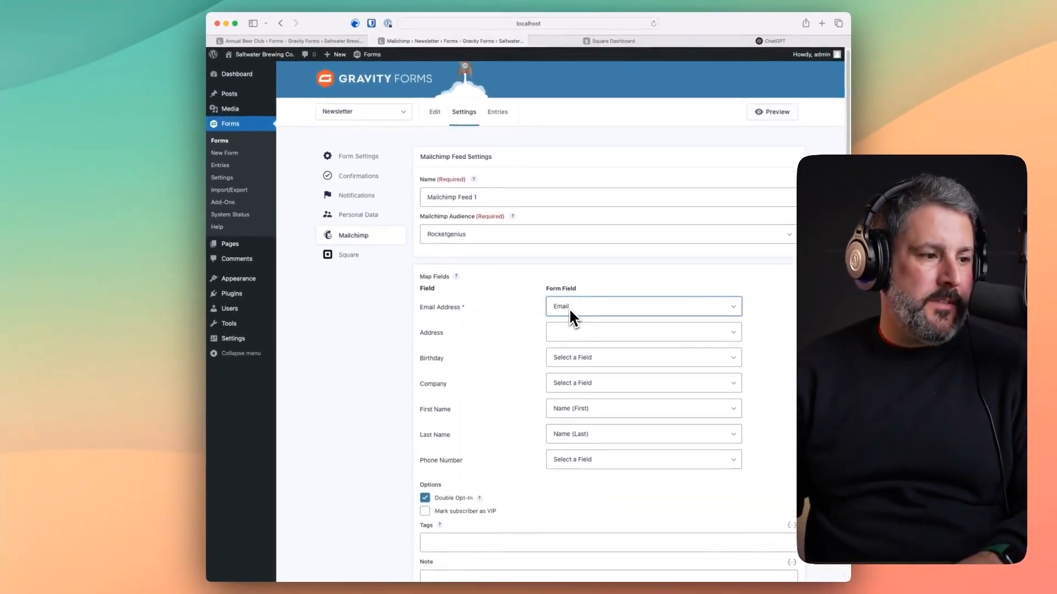
scroll(501, 372, "down", 2)
scroll(501, 372, "down", 2)
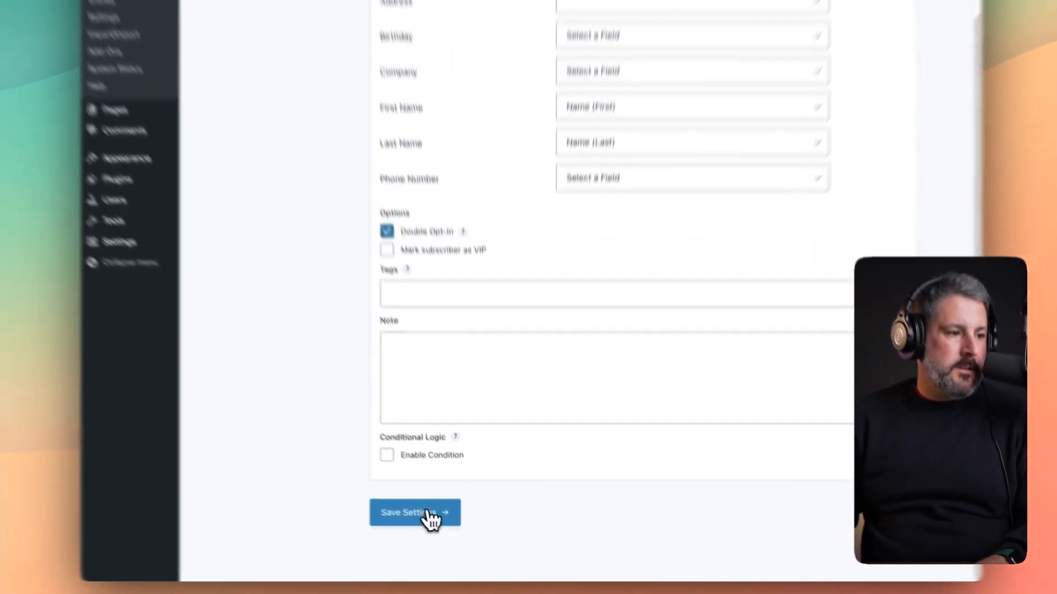
left_click(442, 539)
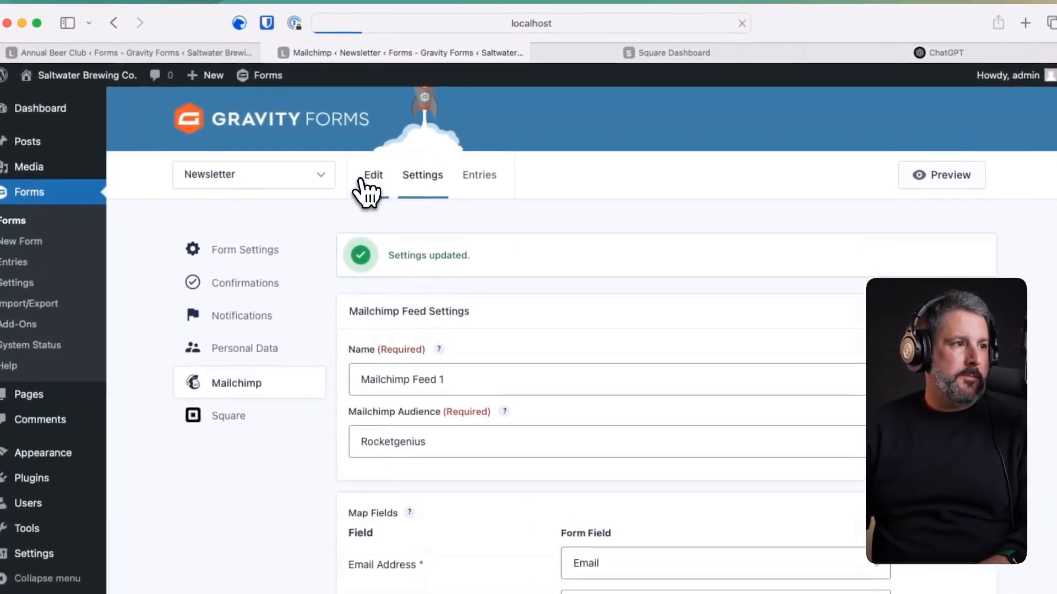
left_click(435, 114)
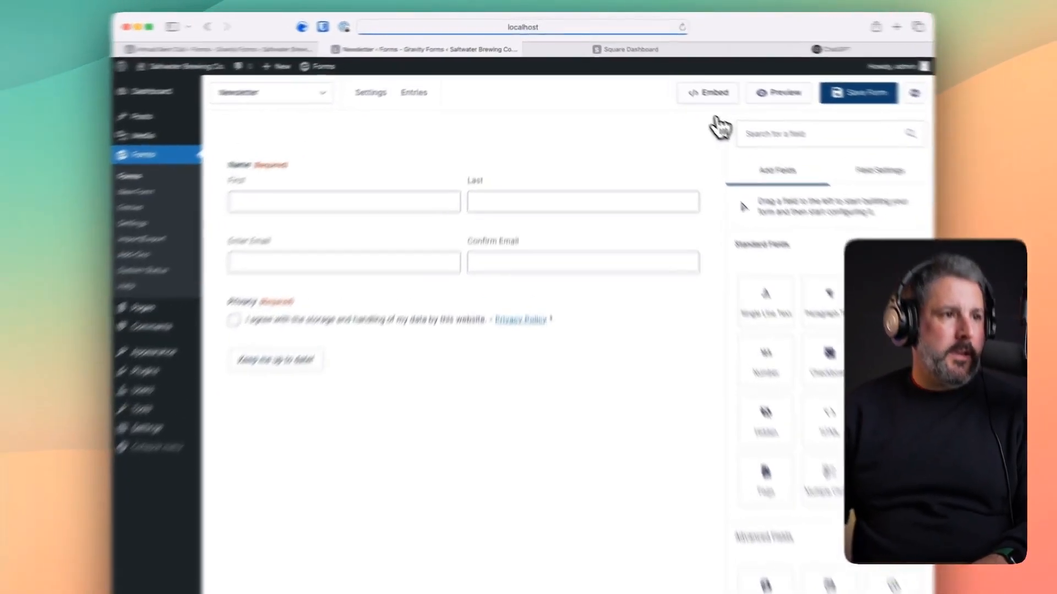
- Embed the form in a new page named Newsletter
left_click(674, 75)
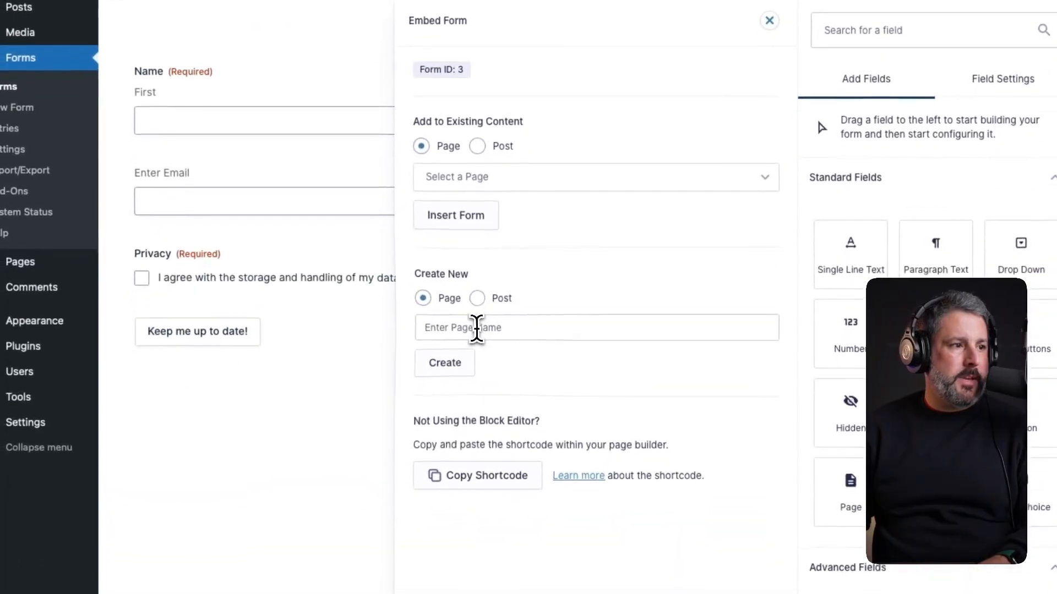
left_click(463, 473)
type("Newsletter")
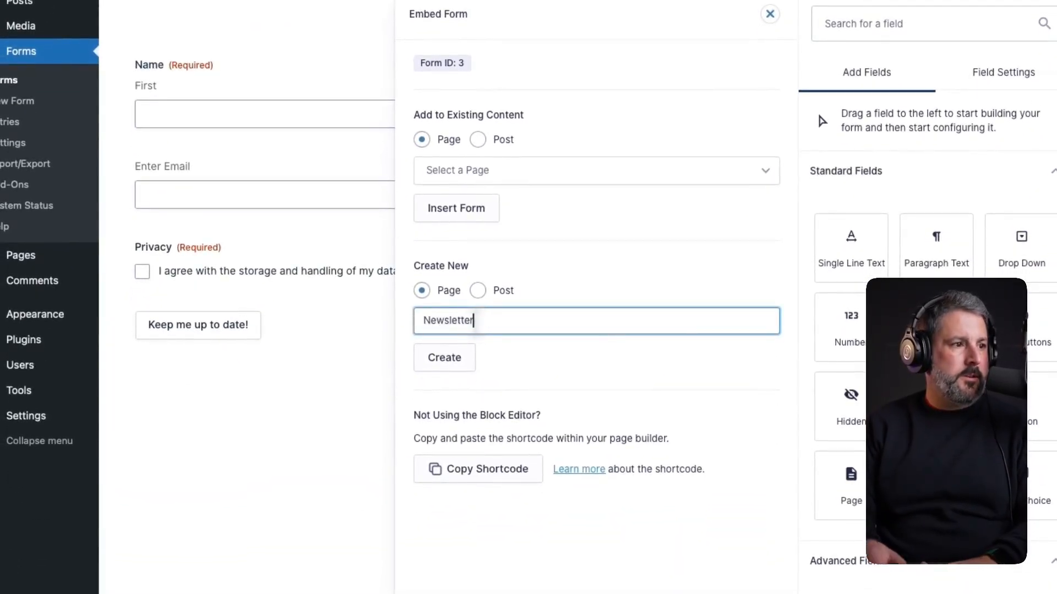
left_click(457, 363)
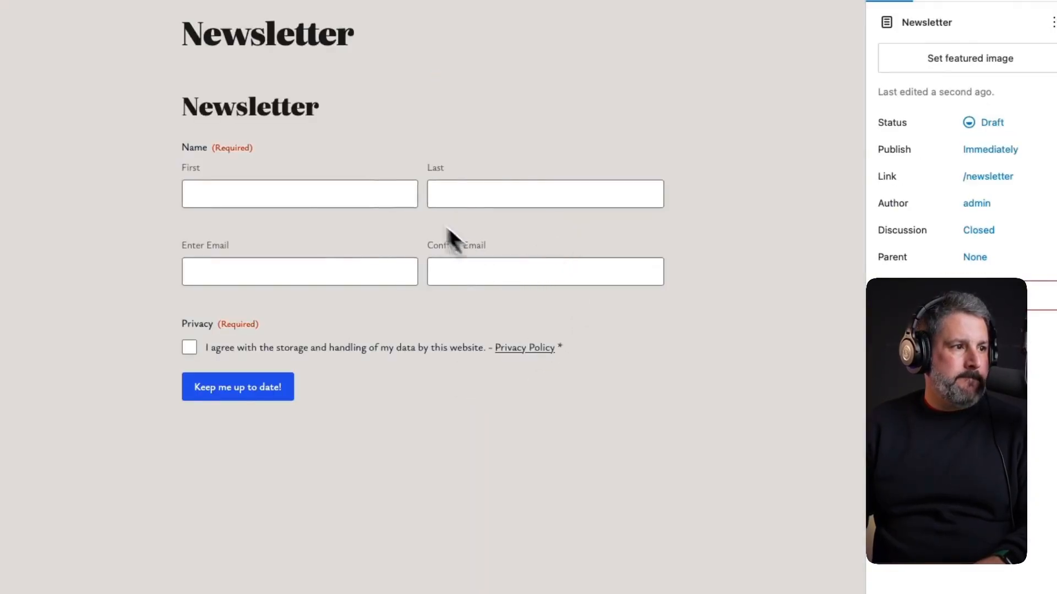
- Hide the form's title and description, adjust font sizes, and set Input Size to Large
left_click(402, 207)
left_click(889, 171)
left_click(889, 195)
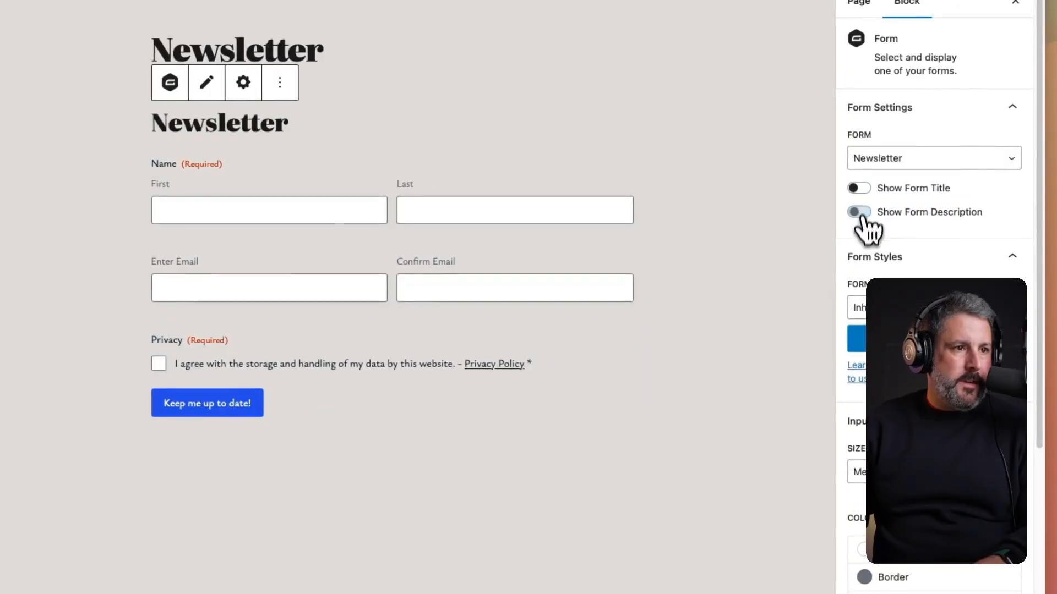
scroll(925, 396, "down", 3)
double_click(914, 399)
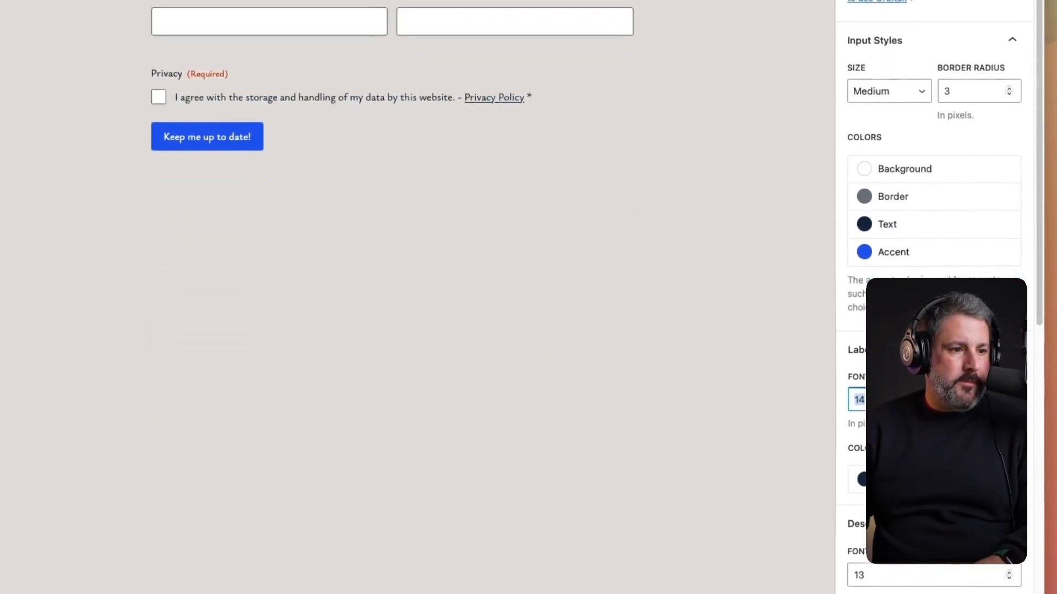
double_click(913, 575)
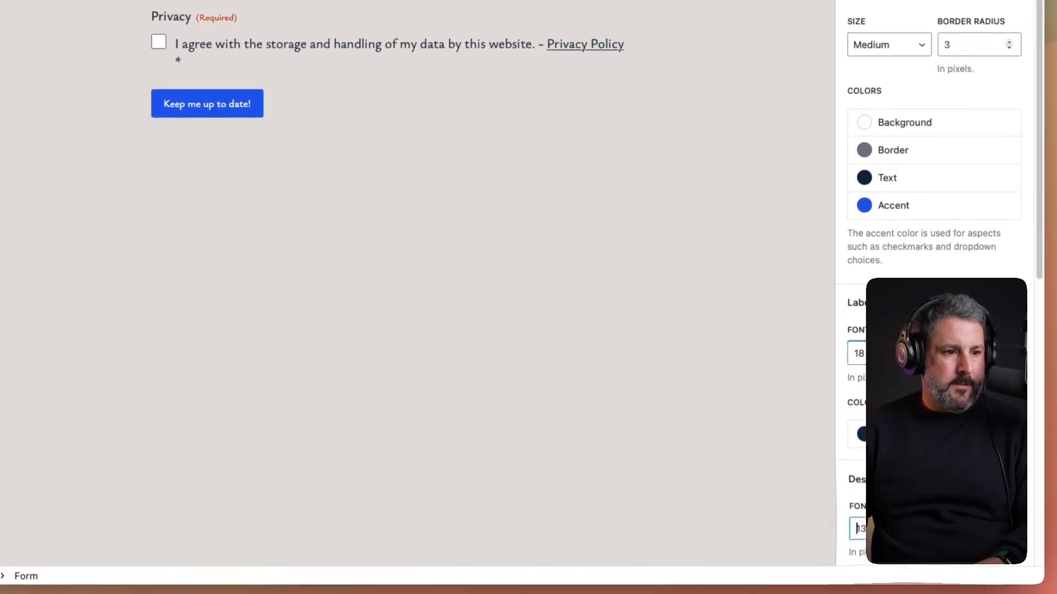
left_click(889, 42)
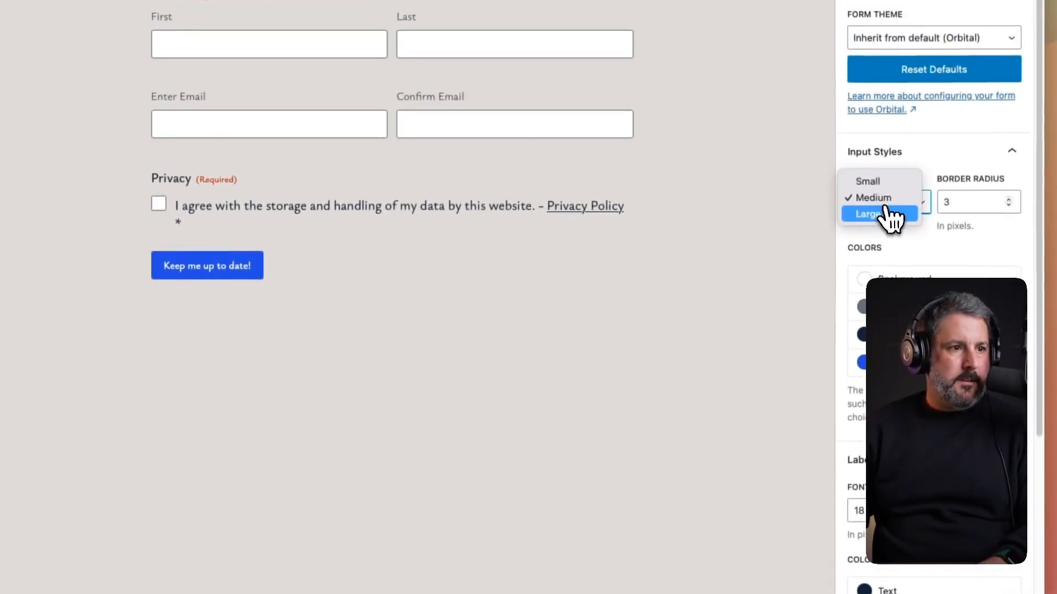
left_click(883, 51)
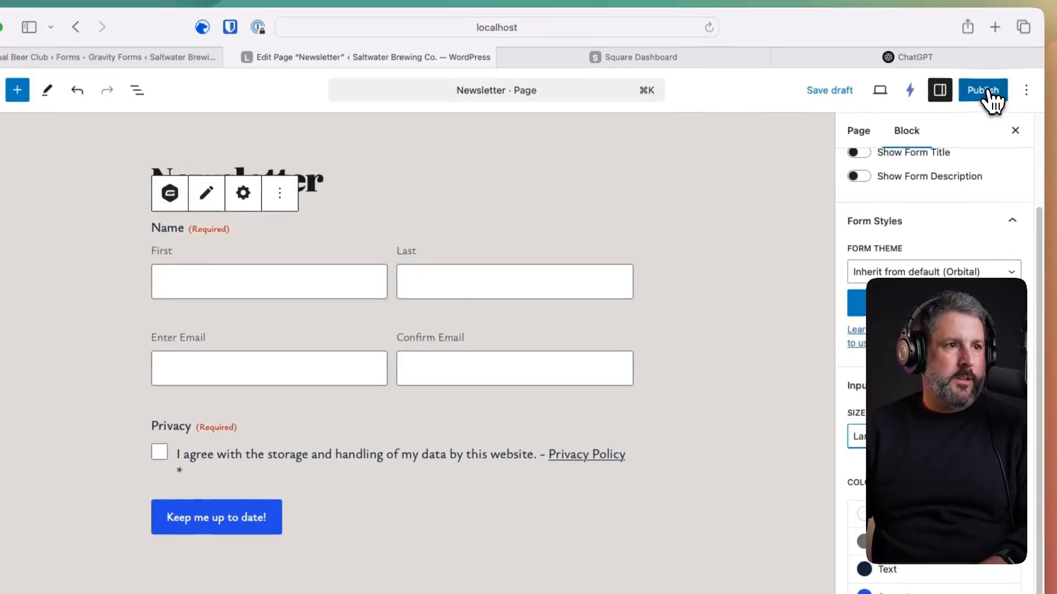
- Publish the Newsletter page and view it live
left_click(986, 95)
left_click(984, 97)
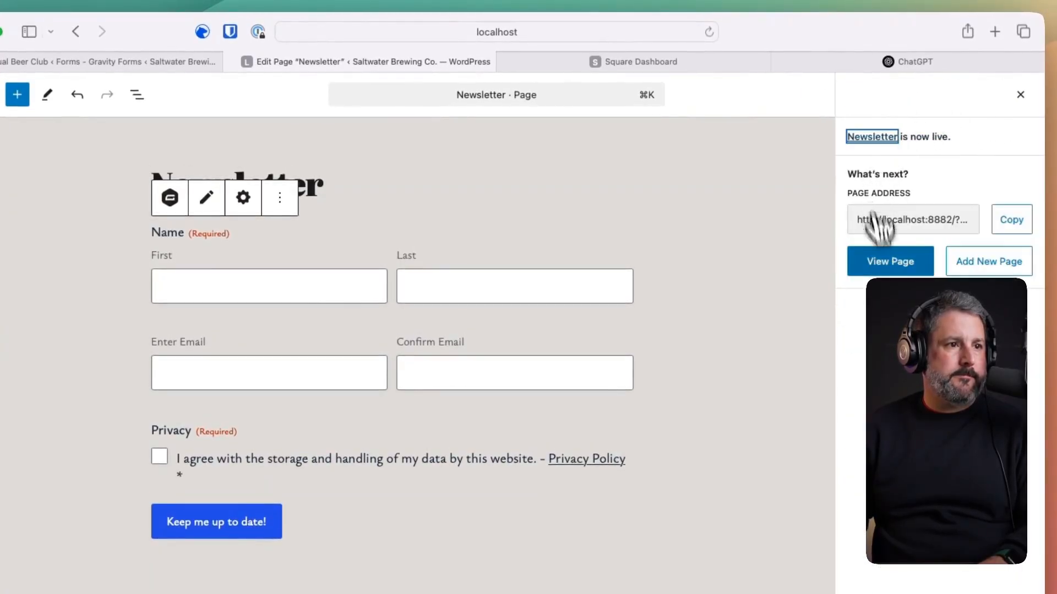
left_click(896, 263)
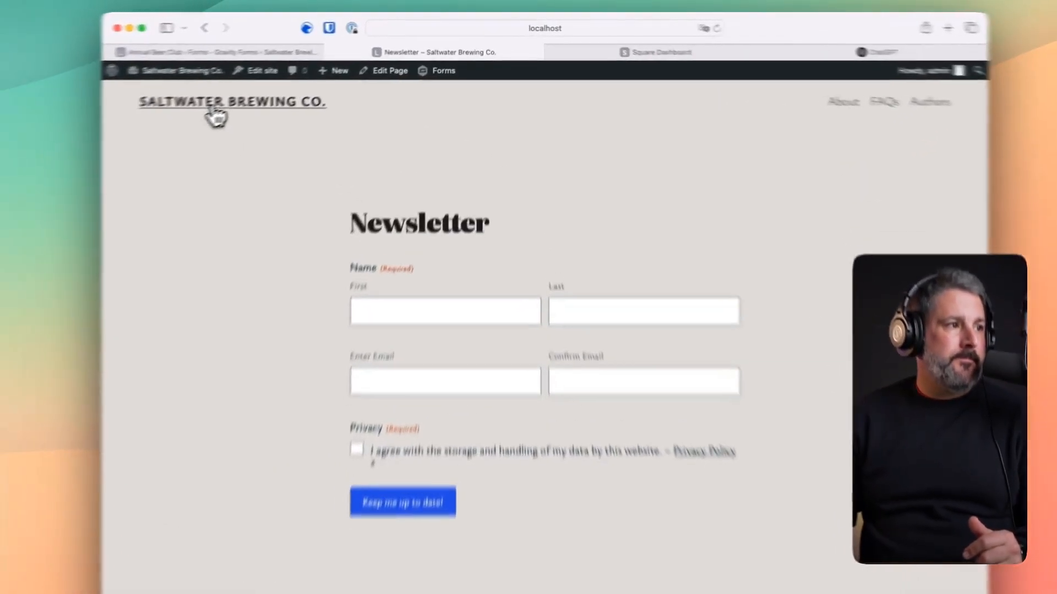
- Open the site homepage in the block editor
left_click(288, 79)
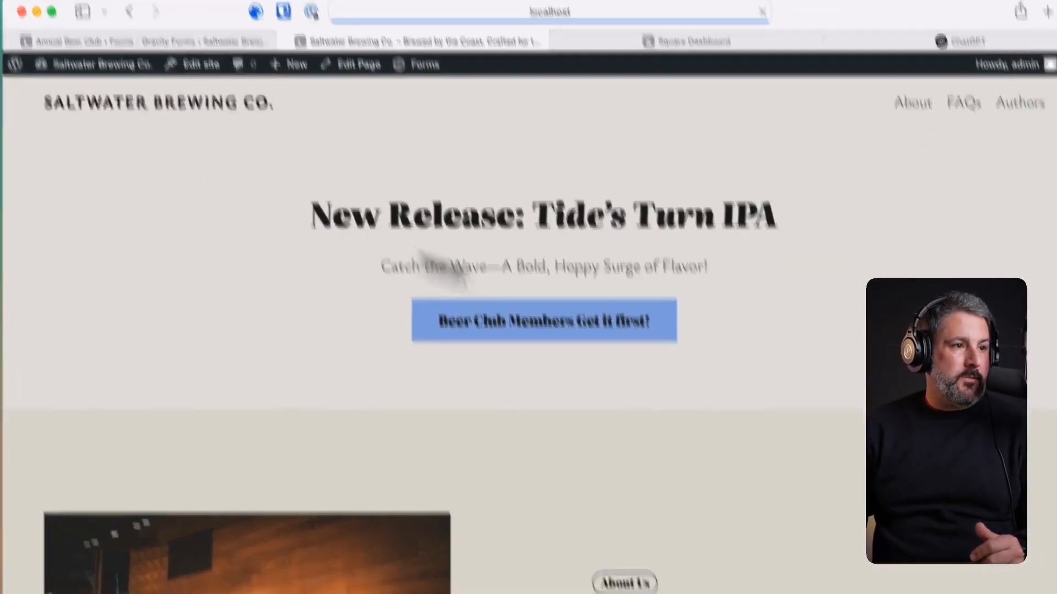
scroll(479, 199, "down", 10)
scroll(623, 418, "down", 15)
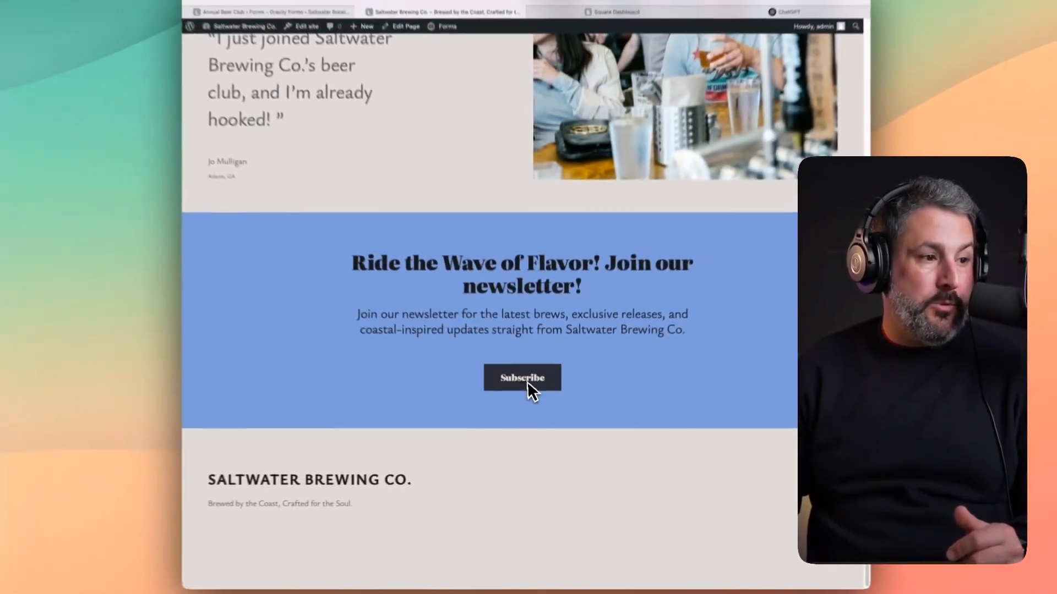
scroll(616, 350, "up", 15)
scroll(596, 375, "up", 5)
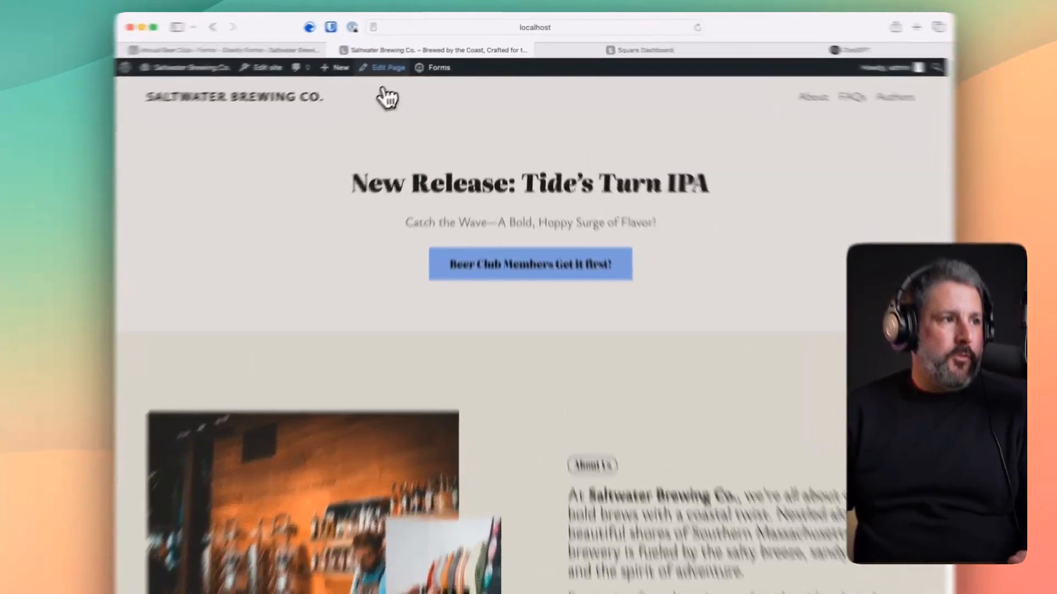
right_click(407, 56)
left_click(404, 55)
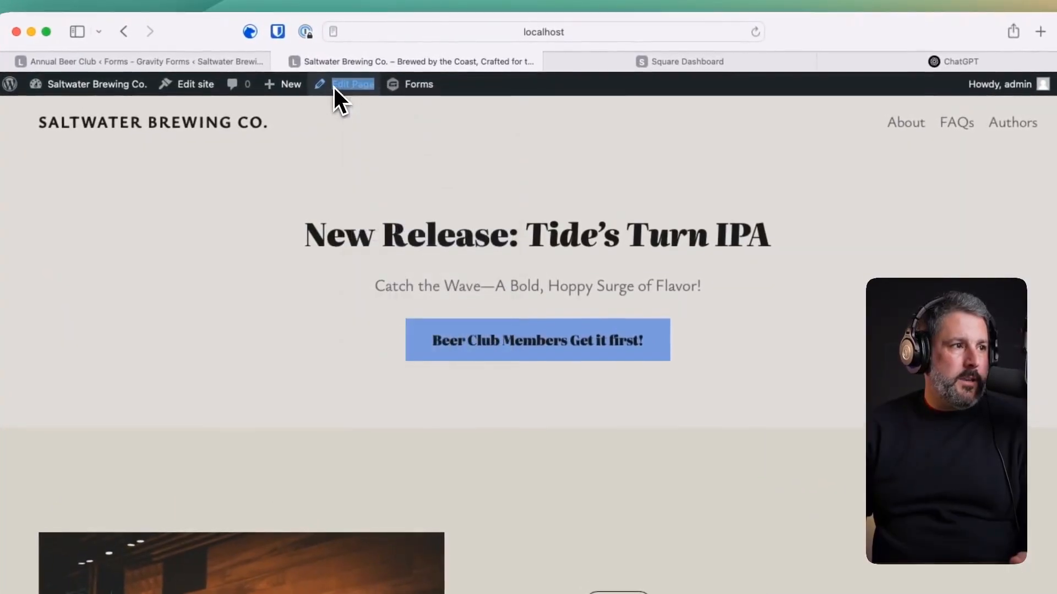
left_click(408, 56)
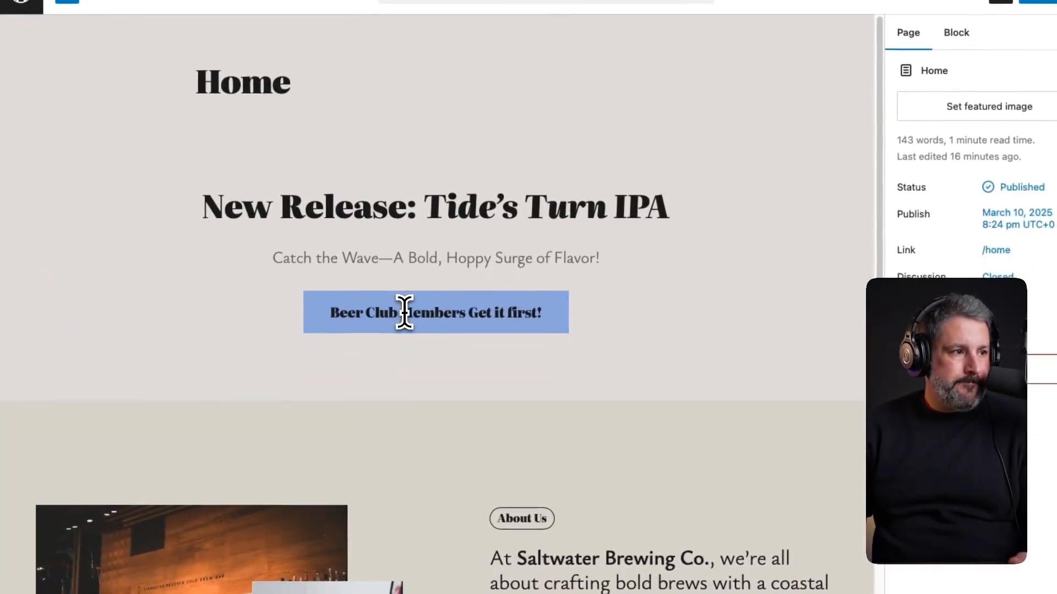
- Link the 'Beer Club Members Get it first!' button to the Beer Club page
left_click(407, 311)
left_click(462, 264)
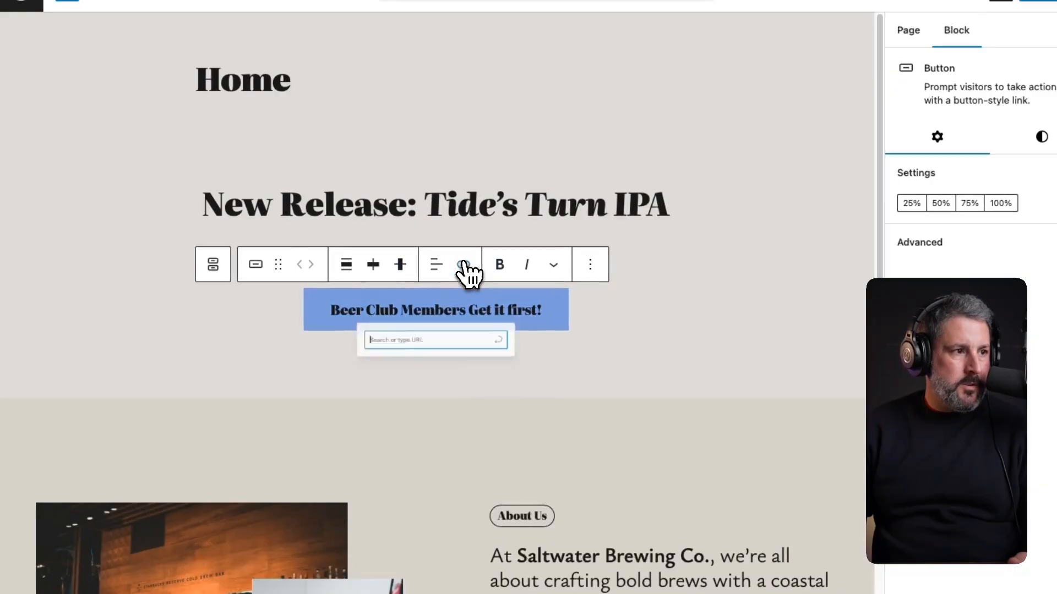
type("beer ")
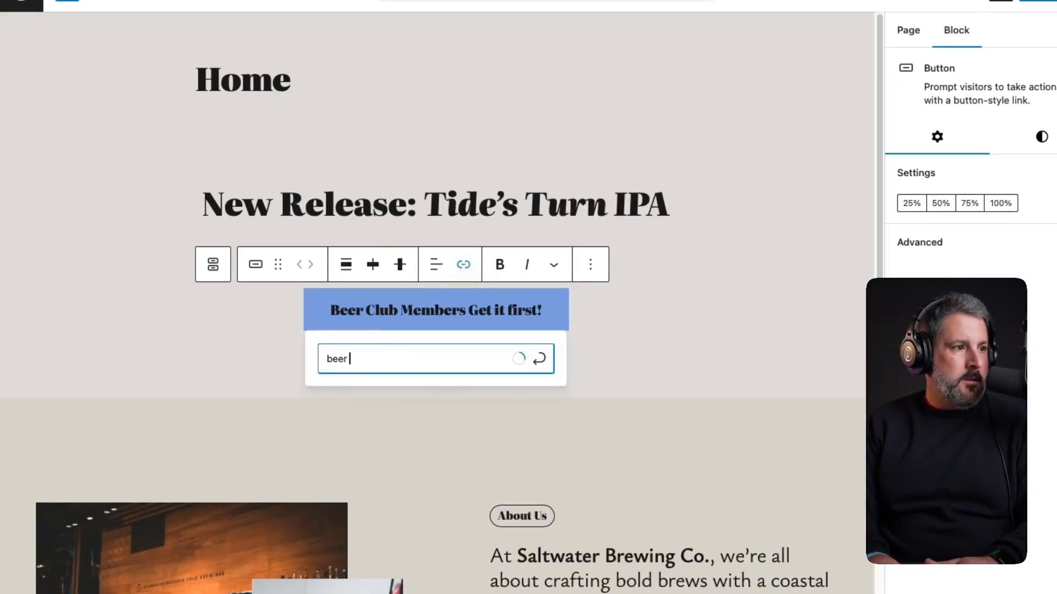
type("c")
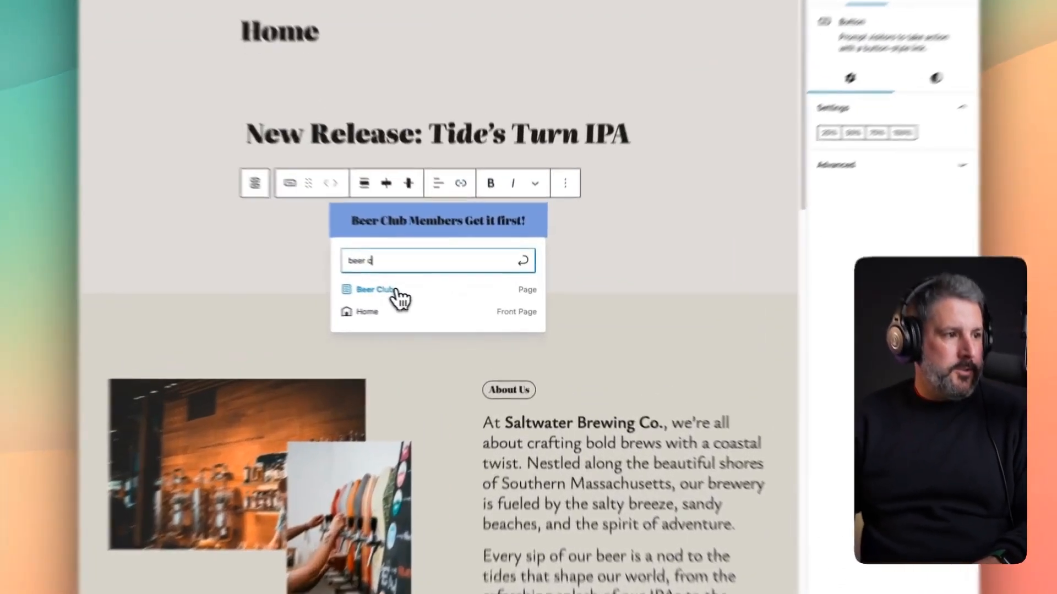
left_click(435, 298)
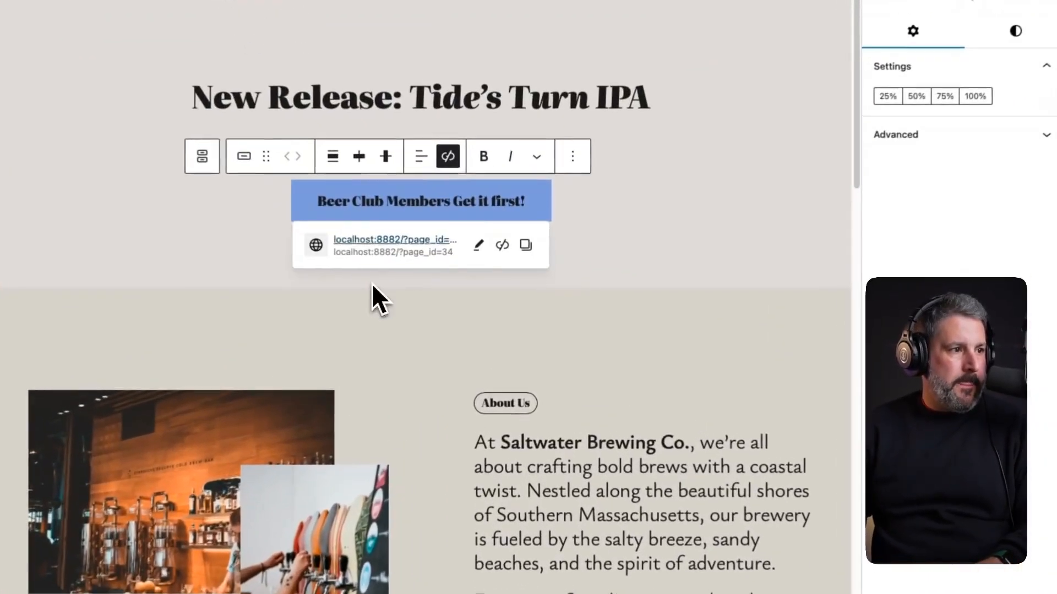
scroll(479, 215, "down", 20)
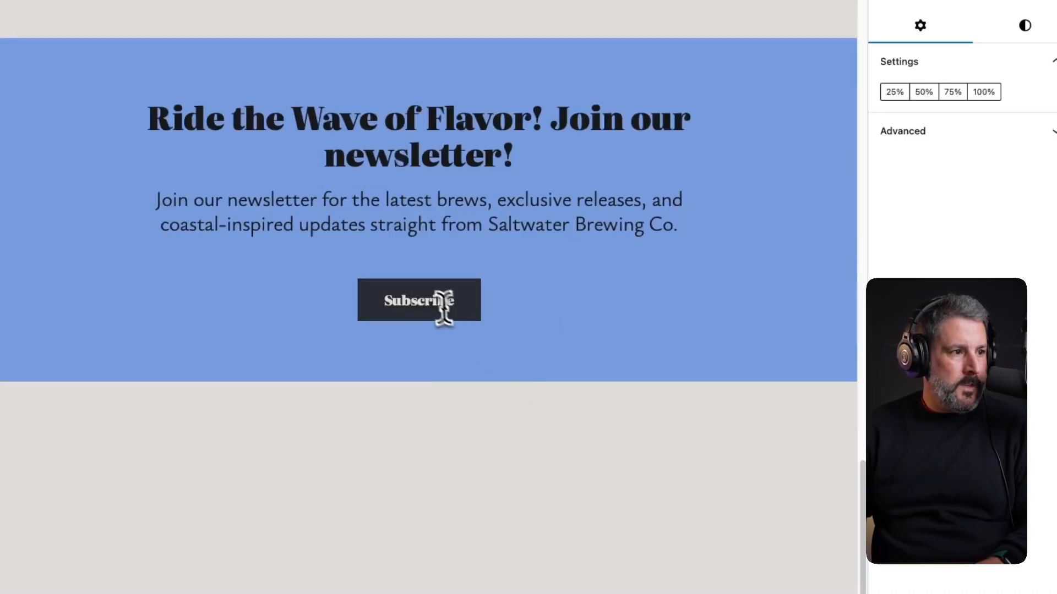
- Link the Subscribe button to the Newsletter page and save the homepage
double_click(427, 301)
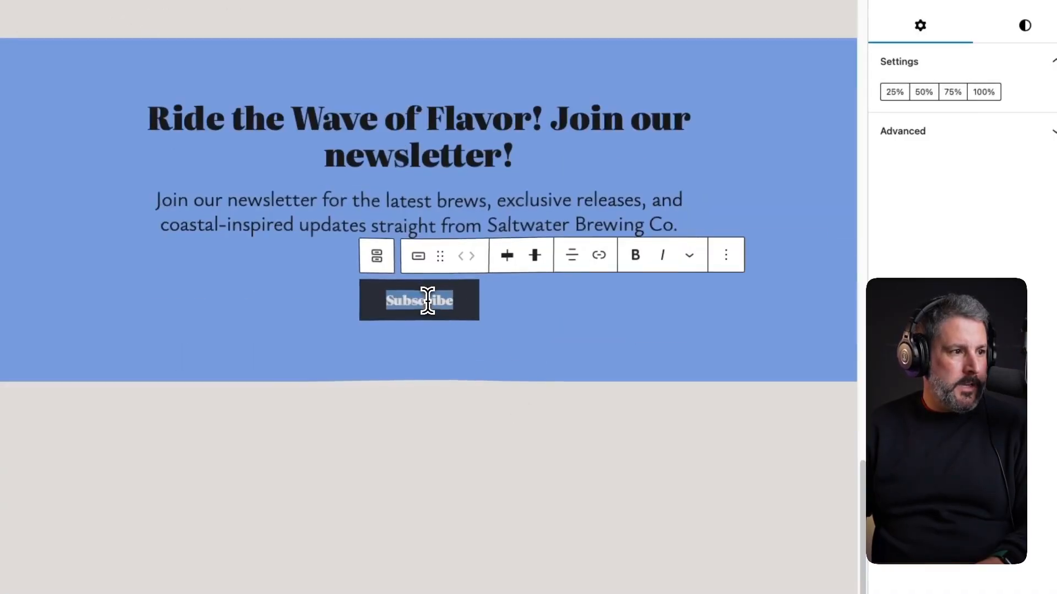
left_click(599, 256)
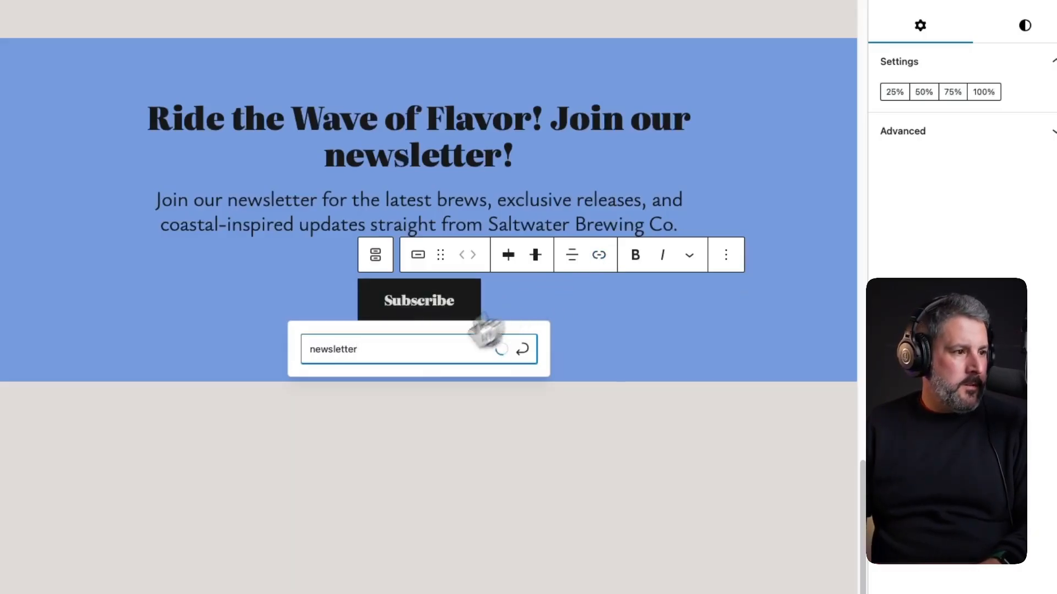
left_click(385, 383)
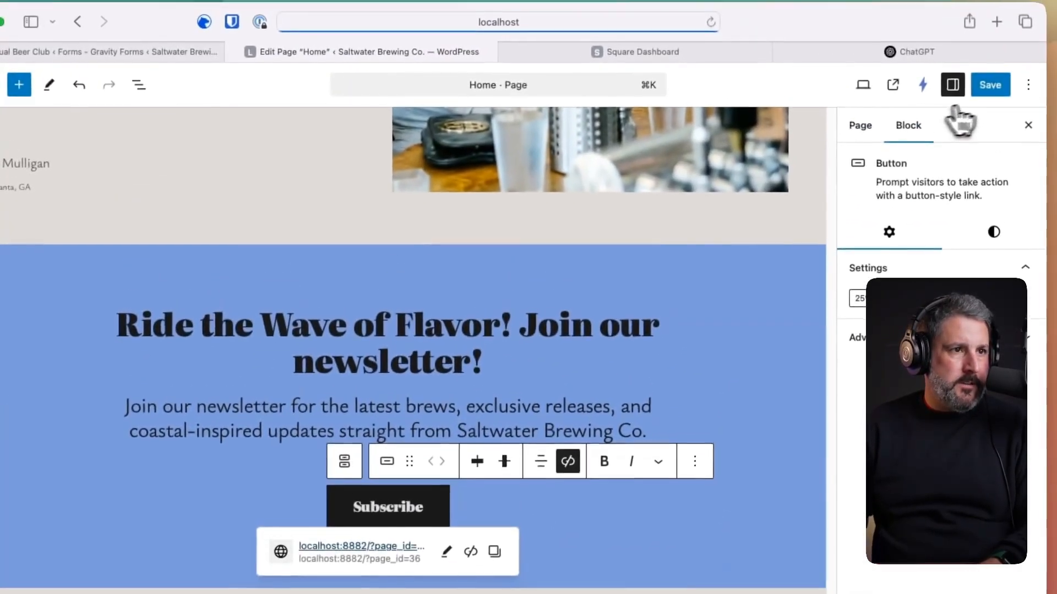
left_click(990, 87)
- Preview the homepage in Mobile view and scroll through the stacked layout
scroll(716, 308, "up", 15)
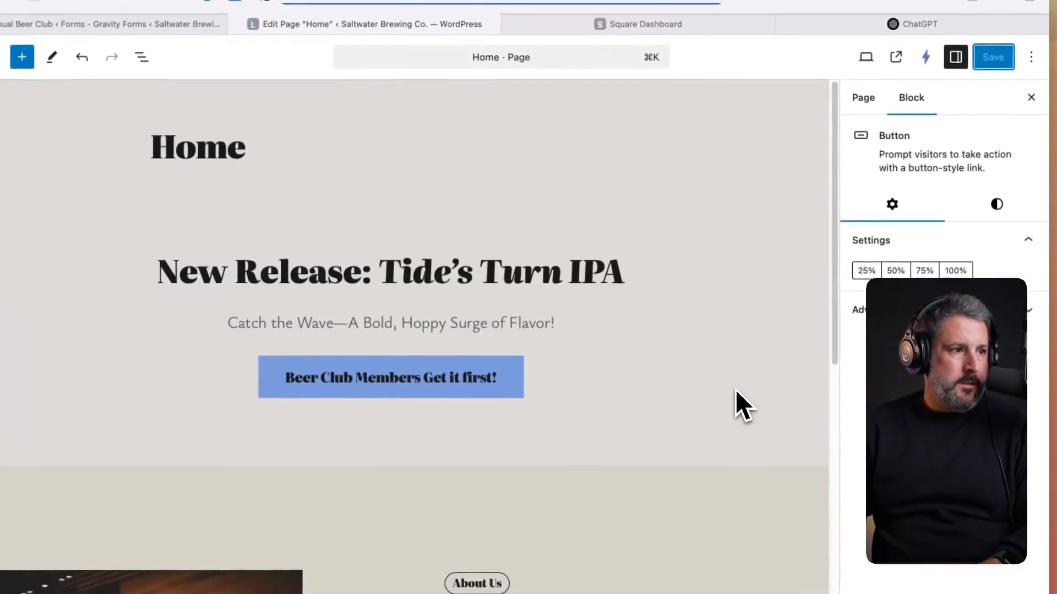
left_click(866, 57)
left_click(782, 160)
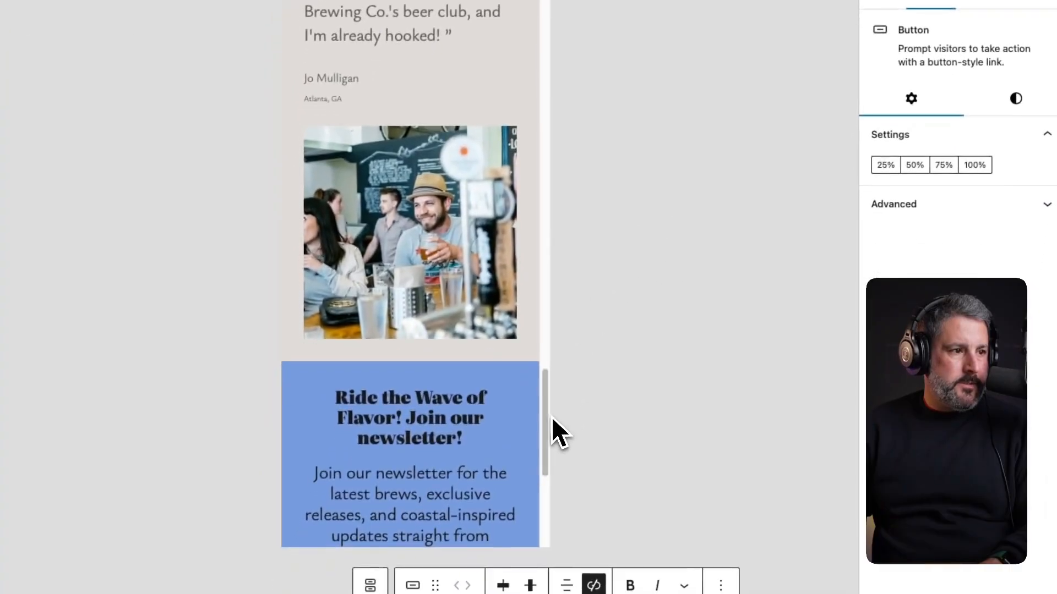
left_click_drag(528, 561, 528, 547)
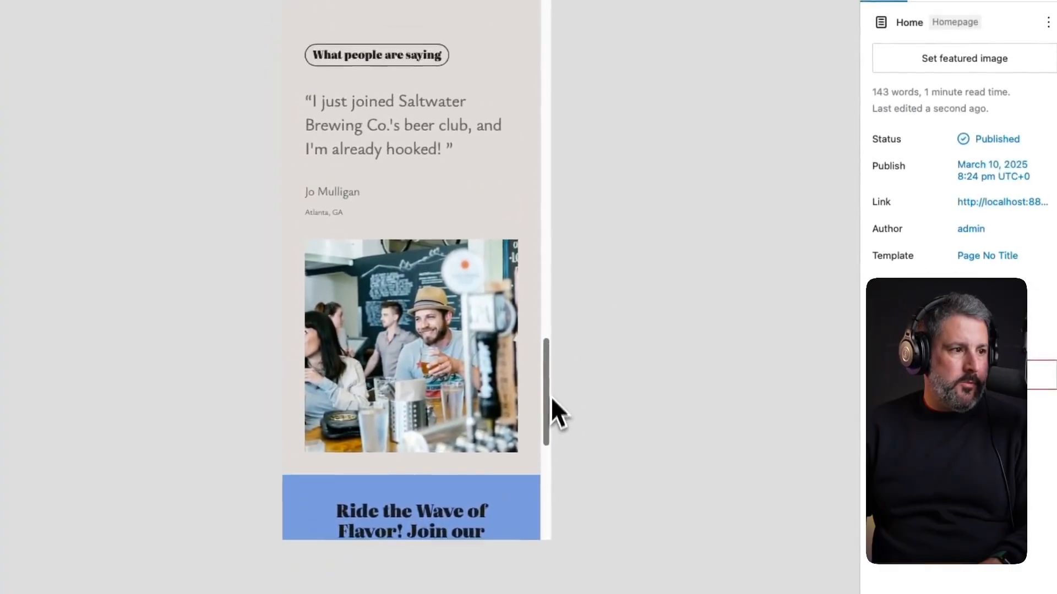
left_click_drag(552, 397, 560, 593)
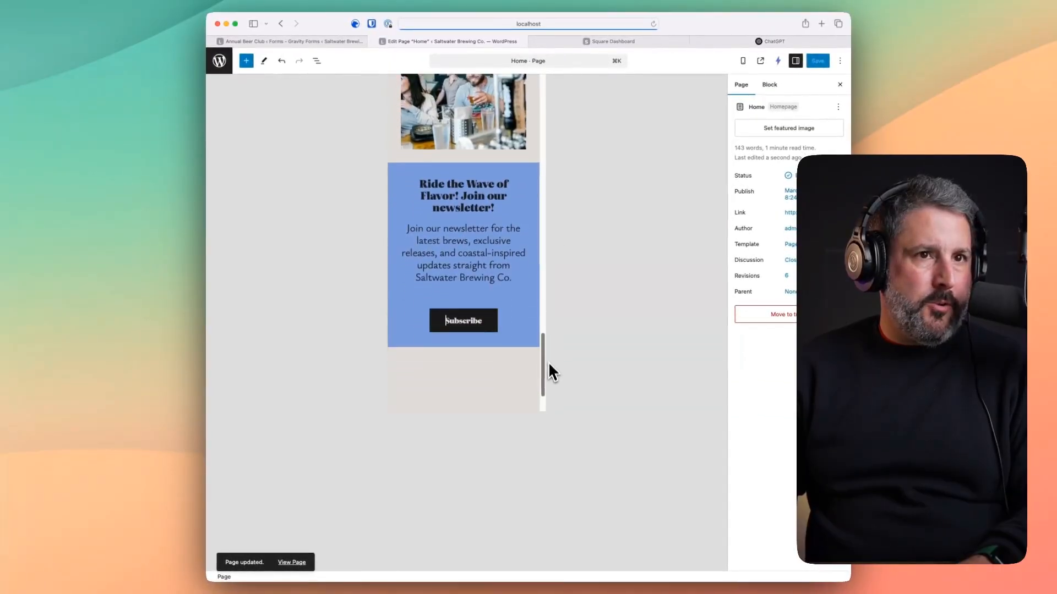
left_click_drag(548, 364, 553, 105)
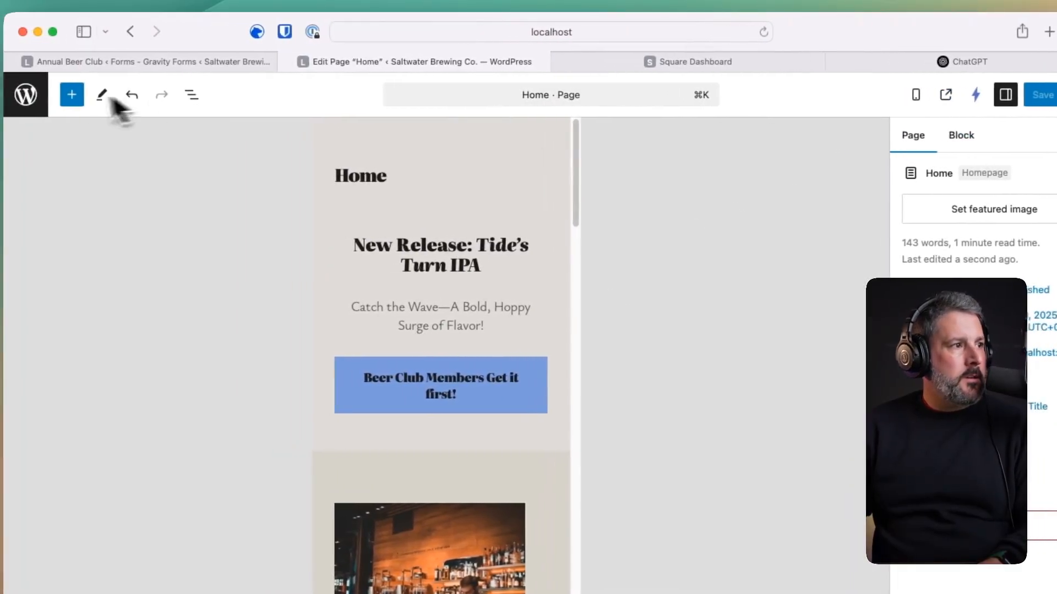
- Go to the site editor, search 'template' in the command palette, and open the Header part
left_click(27, 98)
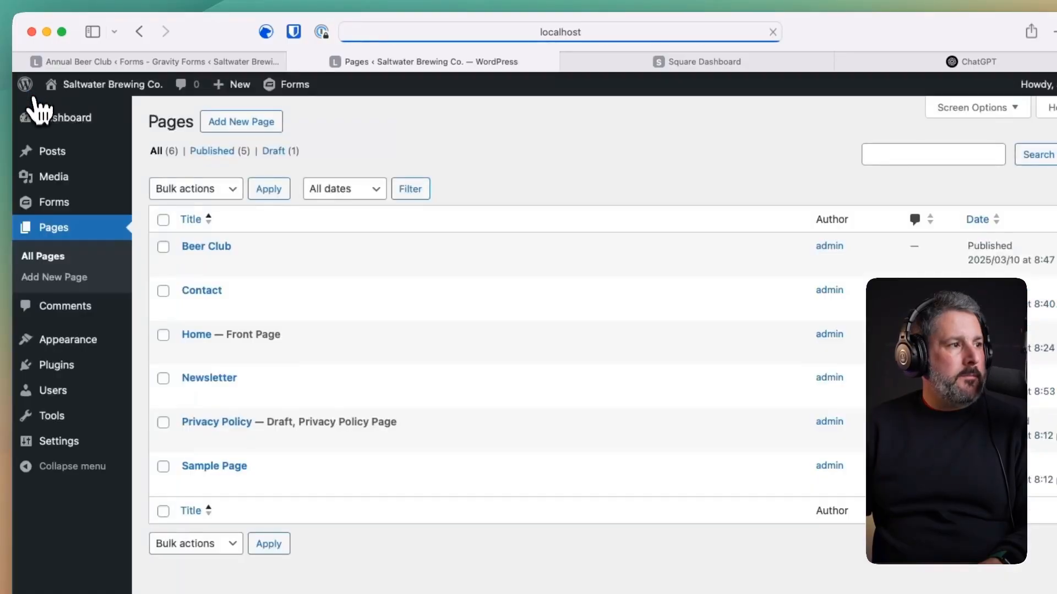
mouse_move(54, 337)
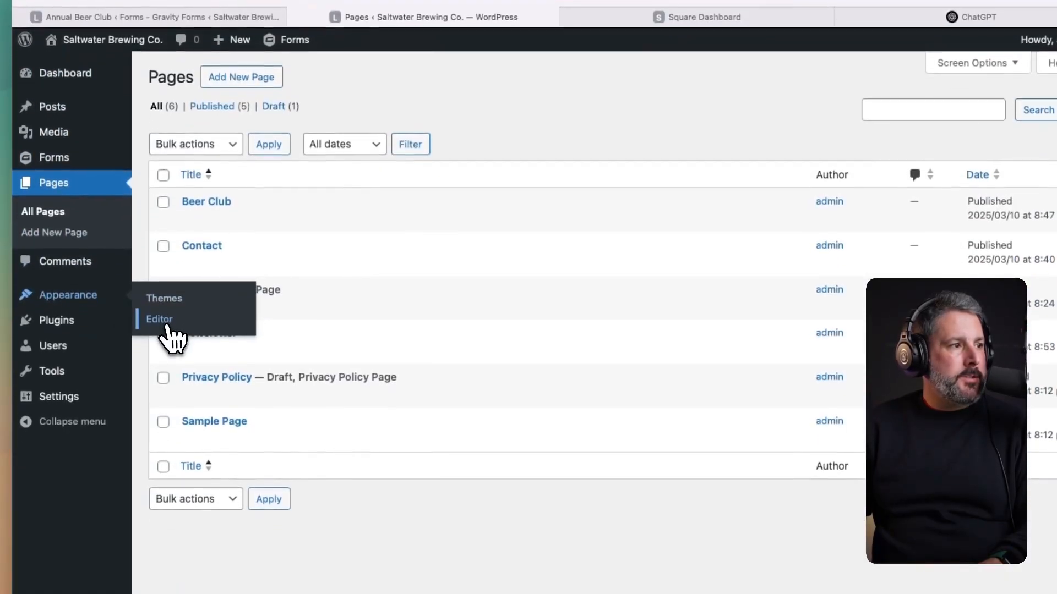
left_click(162, 320)
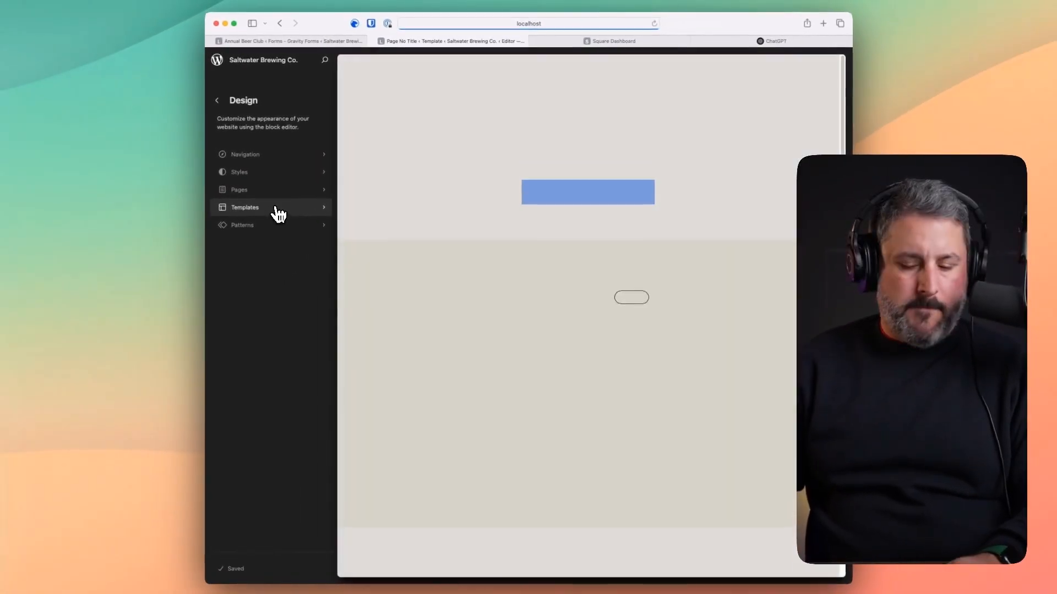
key("super+k")
type("template par")
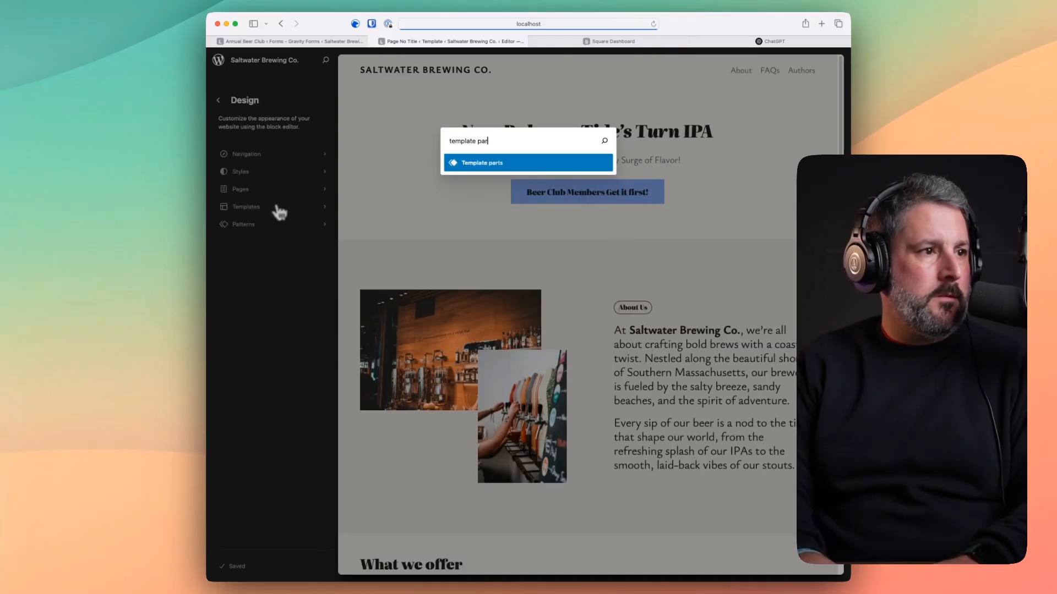
key("Return")
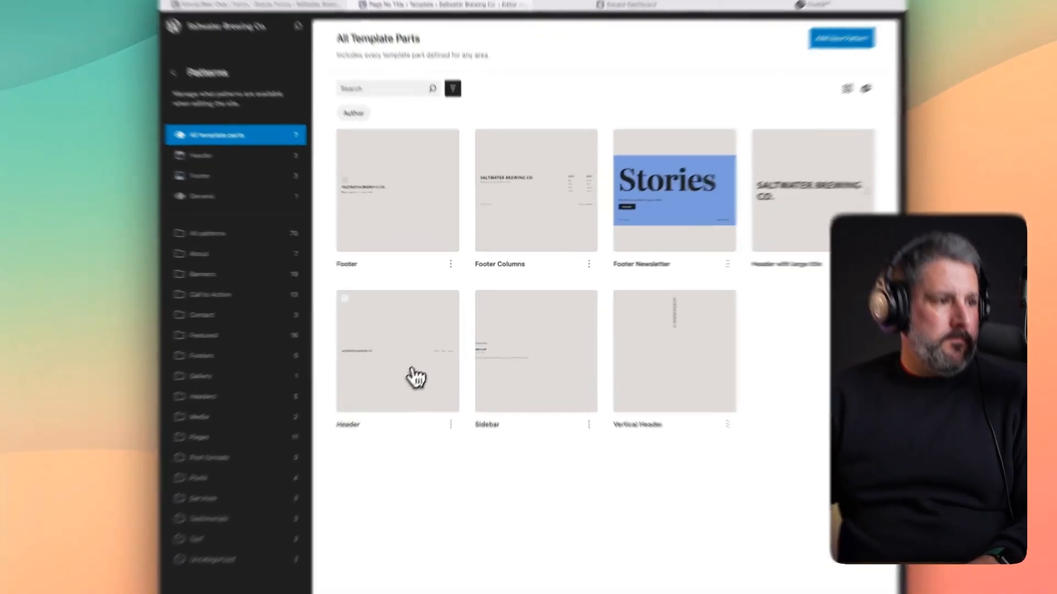
left_click(422, 361)
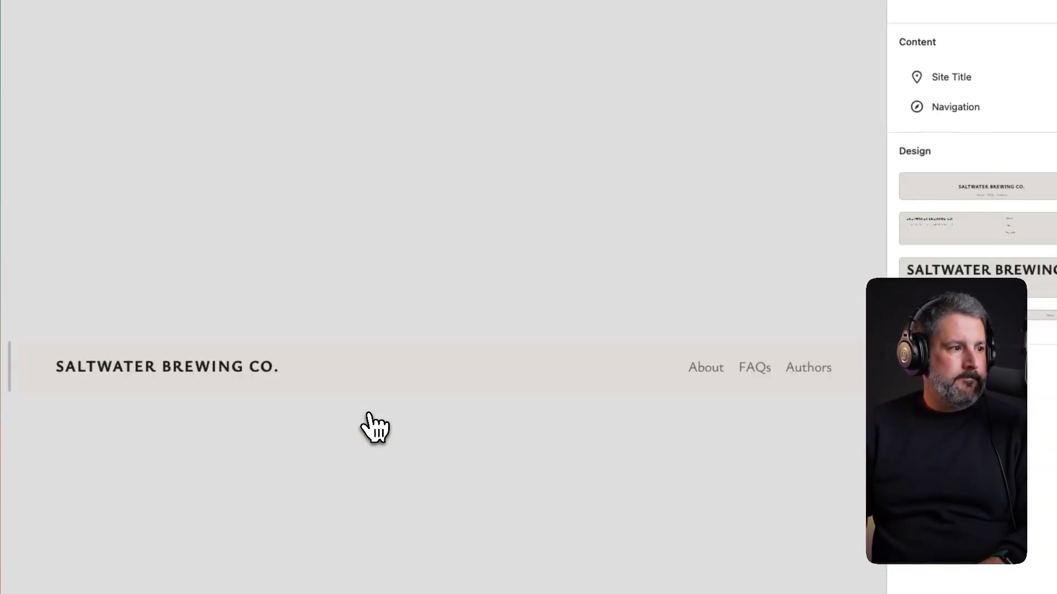
- Expand the header's list view outline down to the Navigation block and select it
left_click(201, 94)
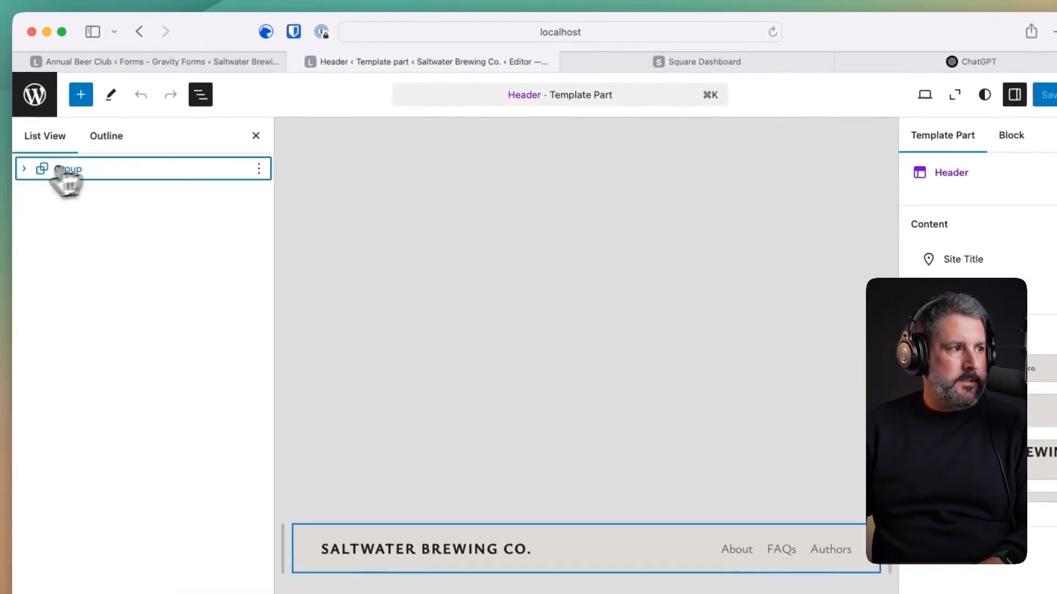
left_click(25, 169)
left_click(43, 194)
left_click(61, 216)
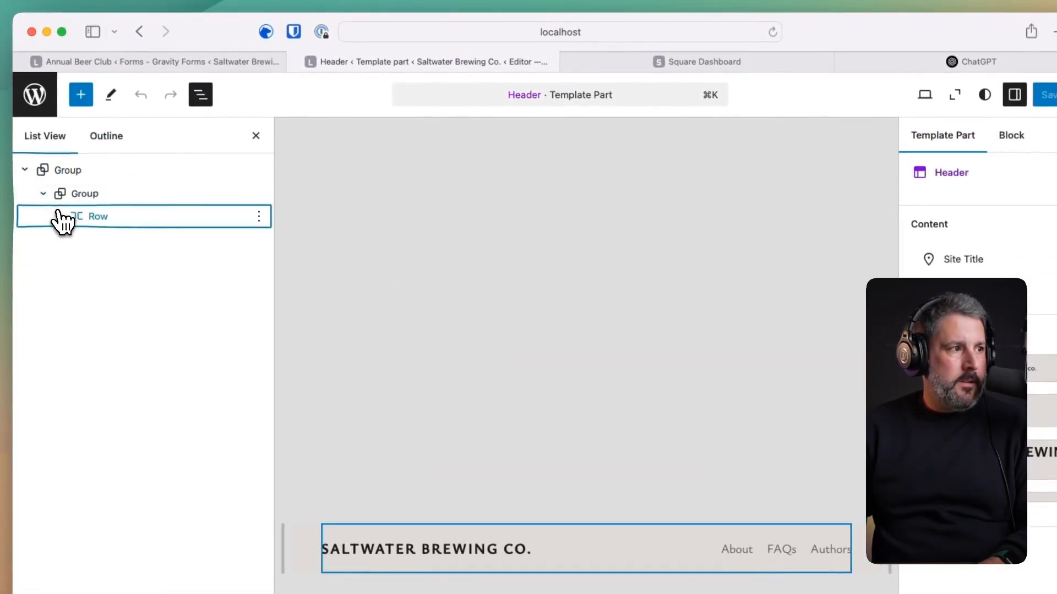
left_click(61, 216)
left_click(78, 265)
left_click(96, 287)
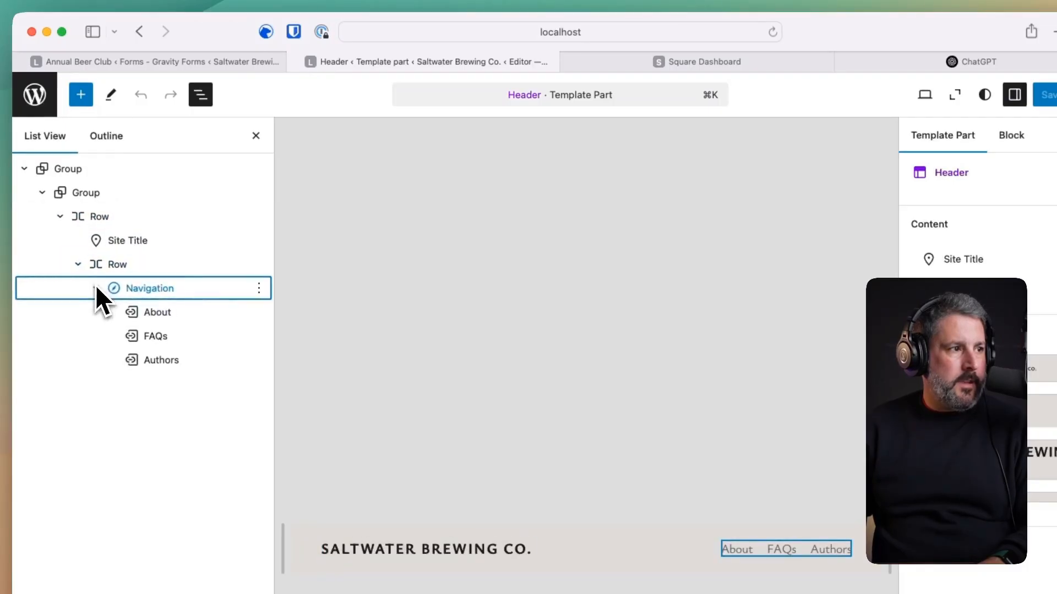
left_click(140, 288)
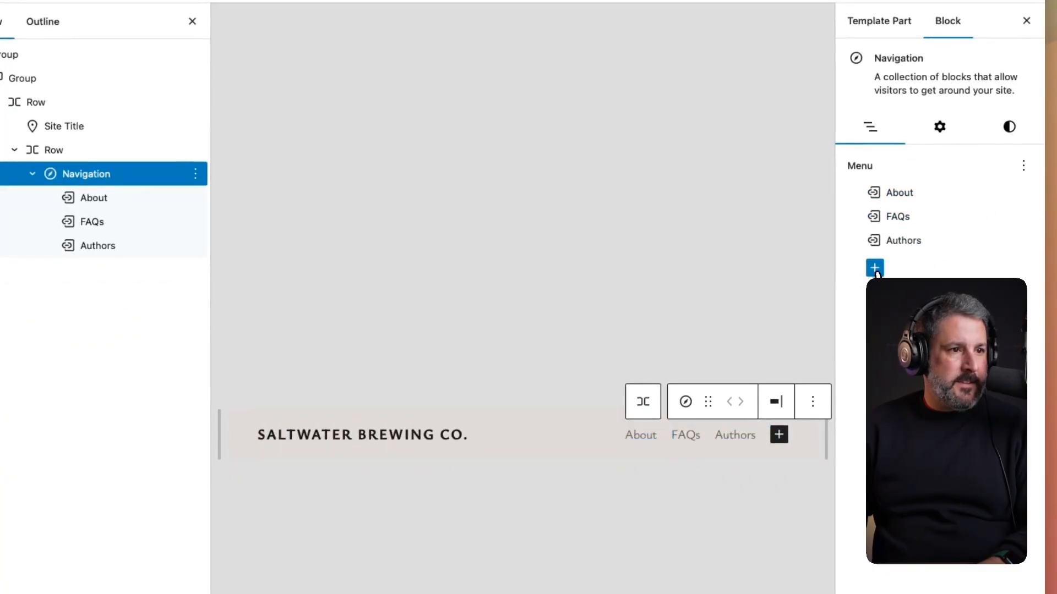
- Add Page Link items for Newsletter, Beer Club and Contact to the menu
left_click(875, 269)
left_click(682, 374)
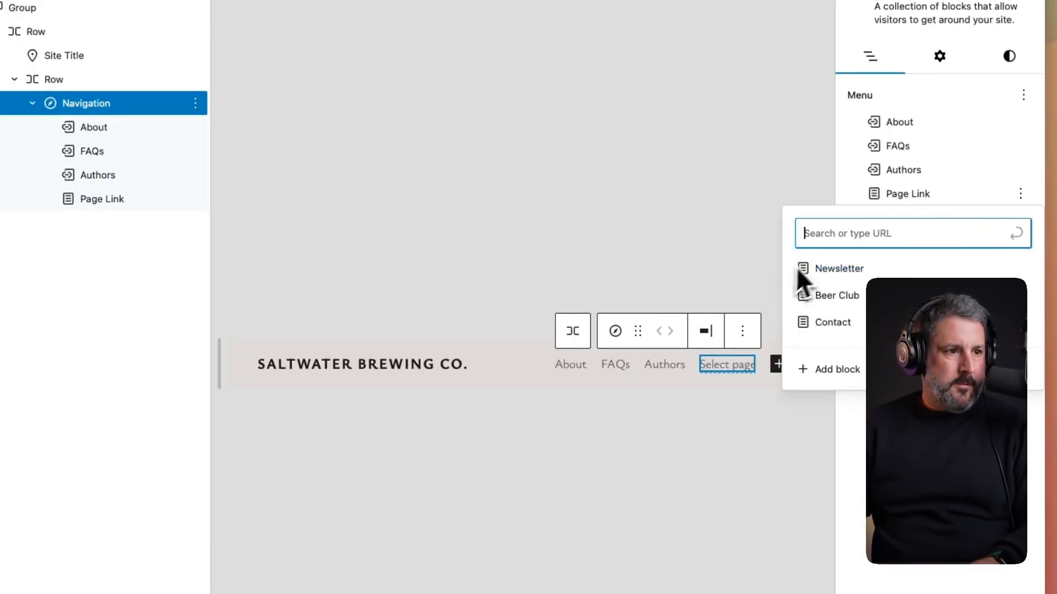
left_click(833, 269)
left_click(874, 222)
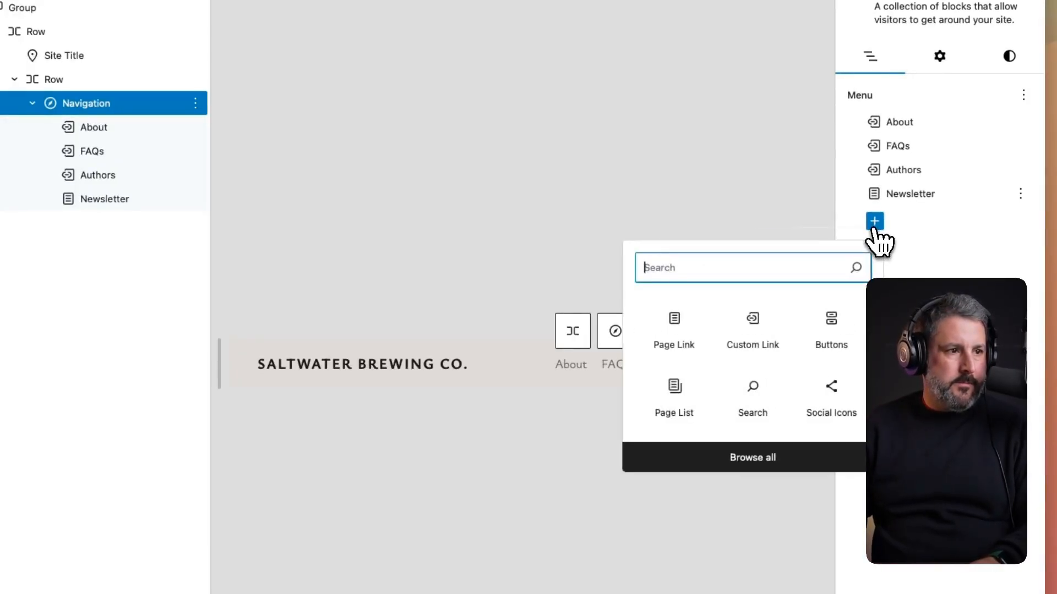
left_click(710, 325)
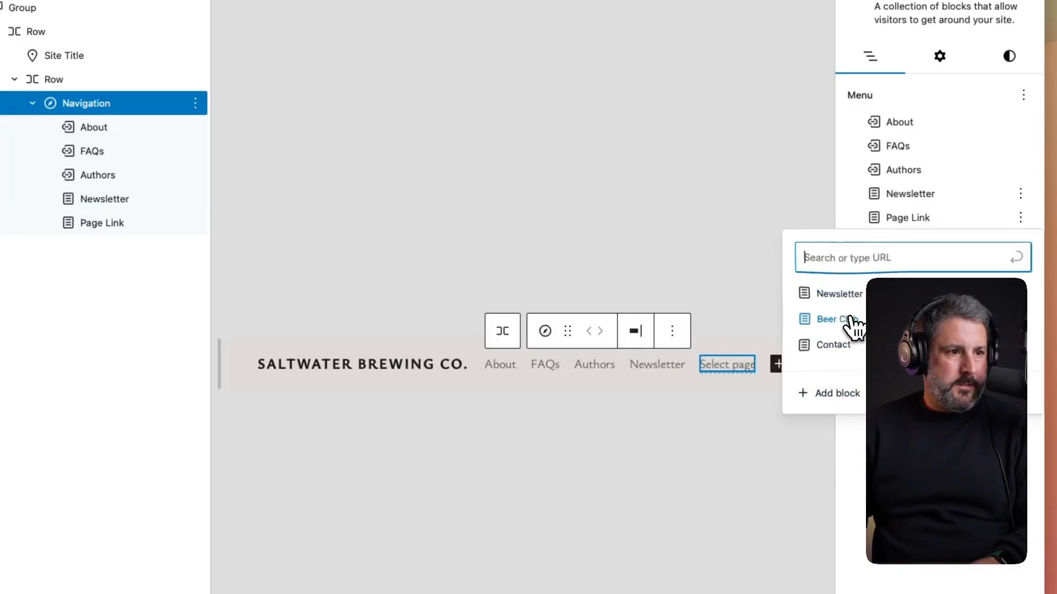
left_click(858, 317)
left_click(874, 245)
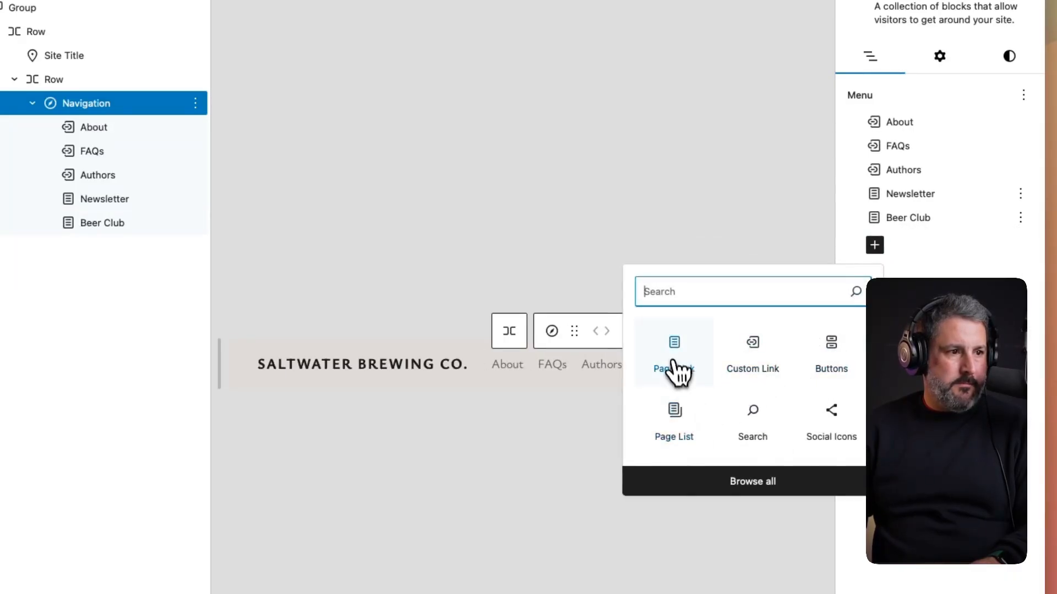
left_click(680, 372)
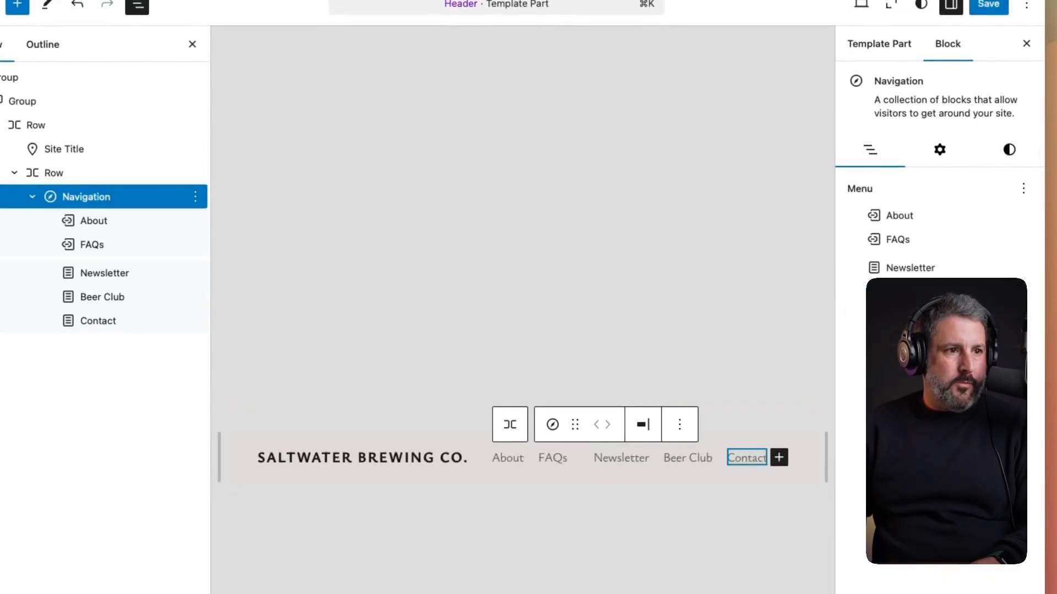
- Remove the old About, FAQs and Authors items and save the header
left_click(936, 371)
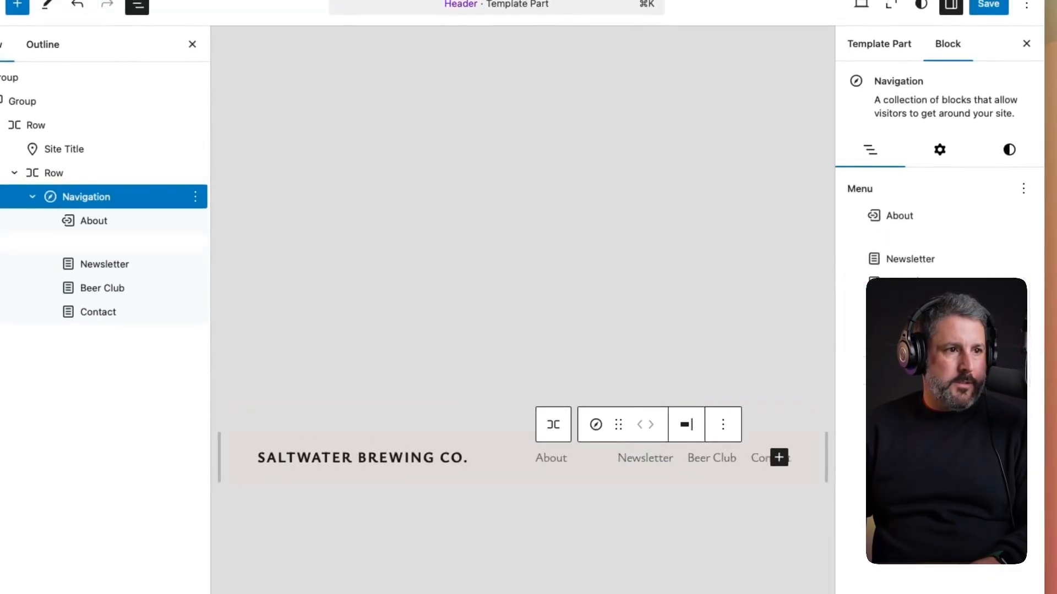
left_click(1023, 216)
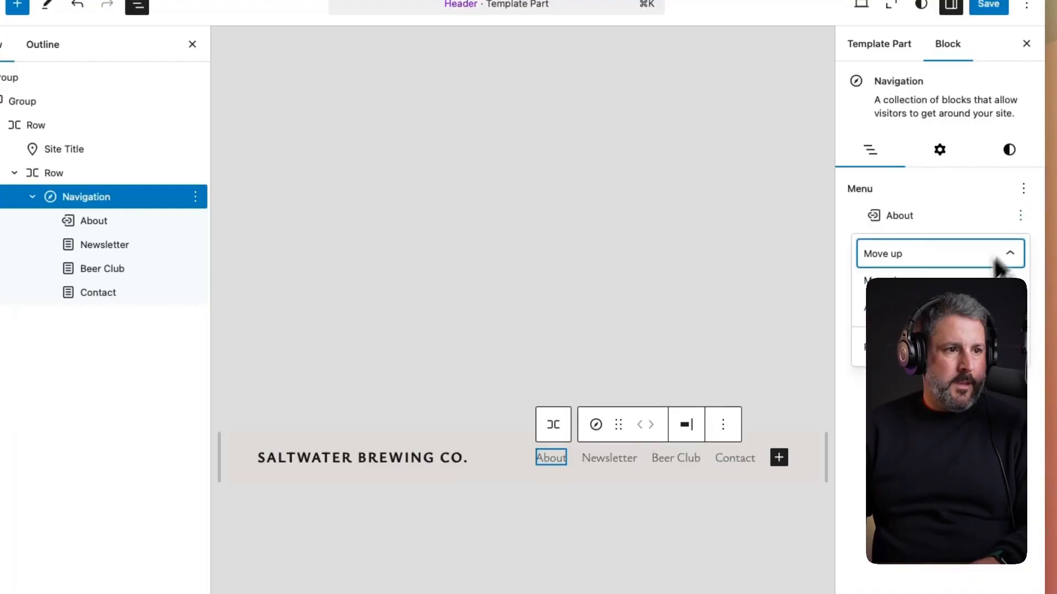
left_click(930, 347)
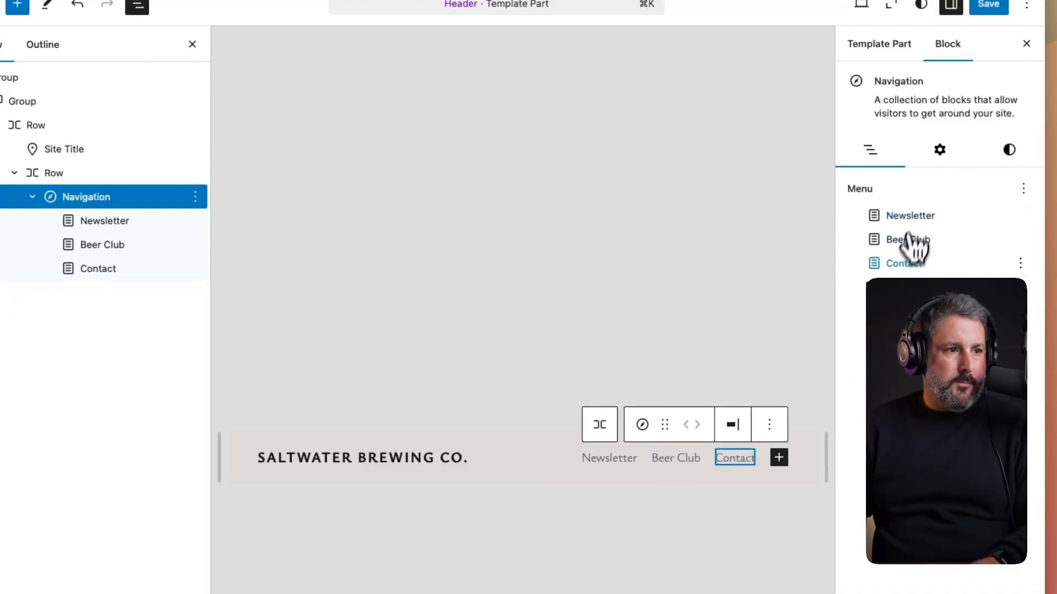
left_click(925, 240)
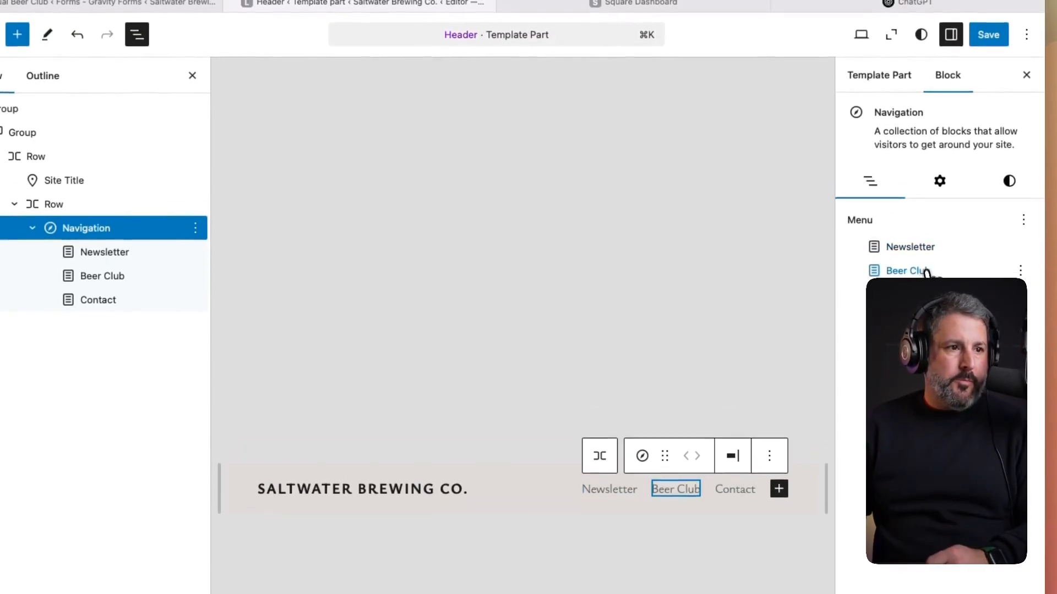
left_click(1002, 36)
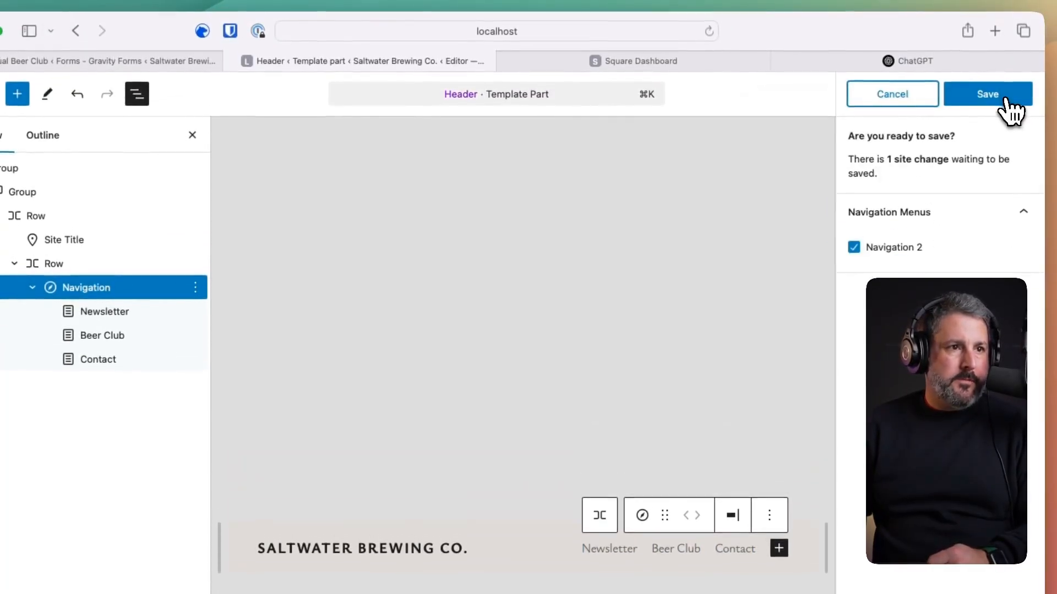
left_click(1005, 98)
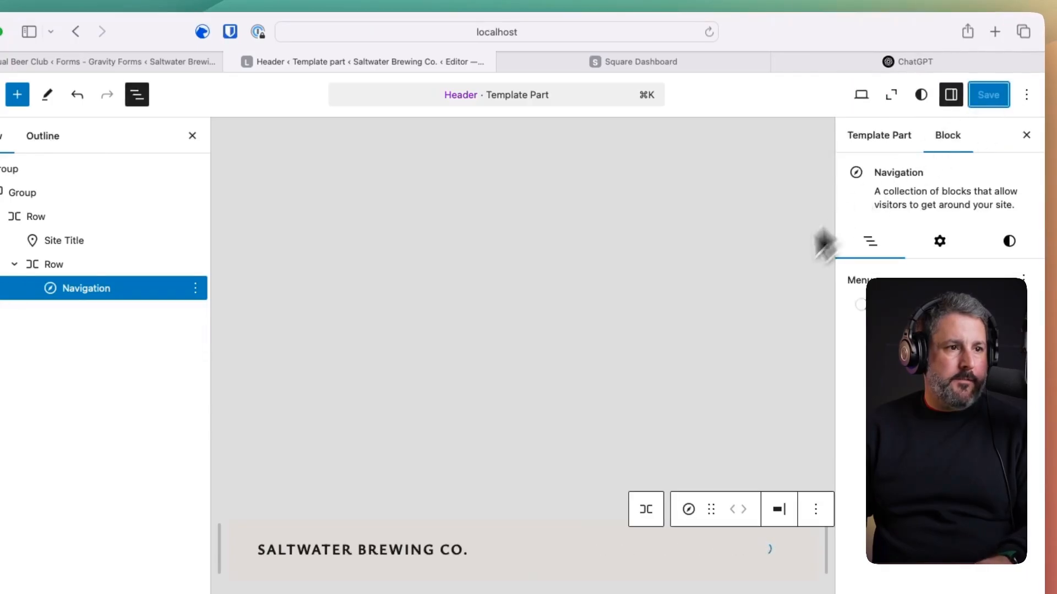
- Open the live site via the 'view' command search
key("super+k")
type("view")
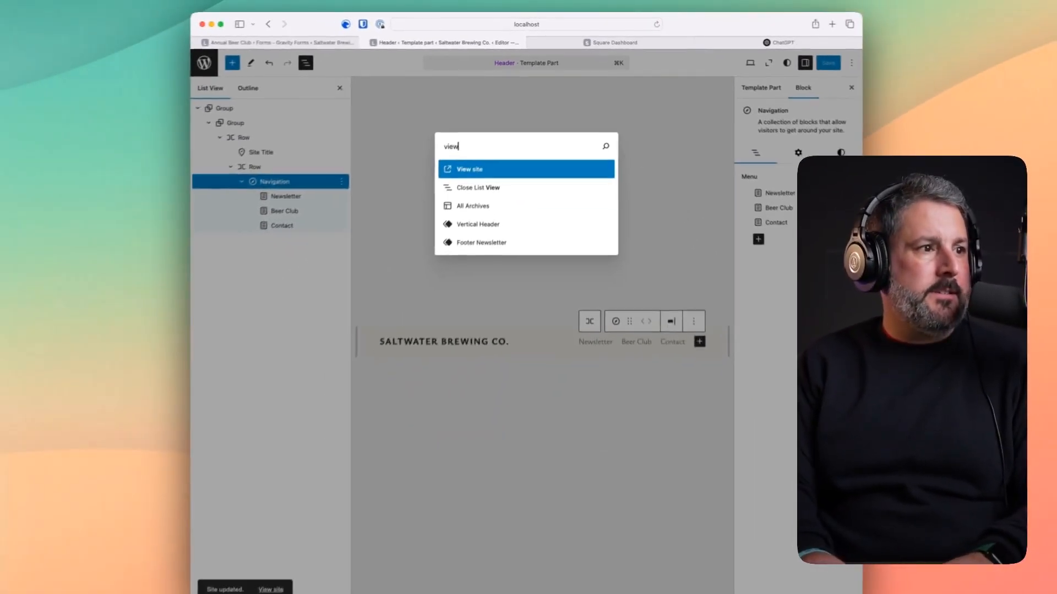
key("Return")
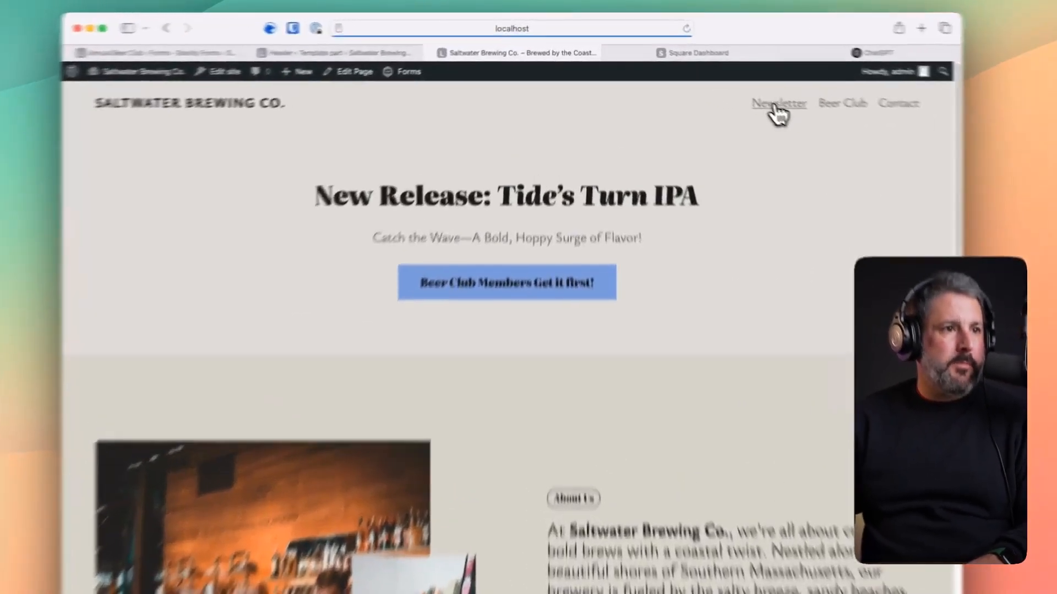
- Visit the Newsletter, Beer Club and Contact pages from the header menu
left_click(720, 78)
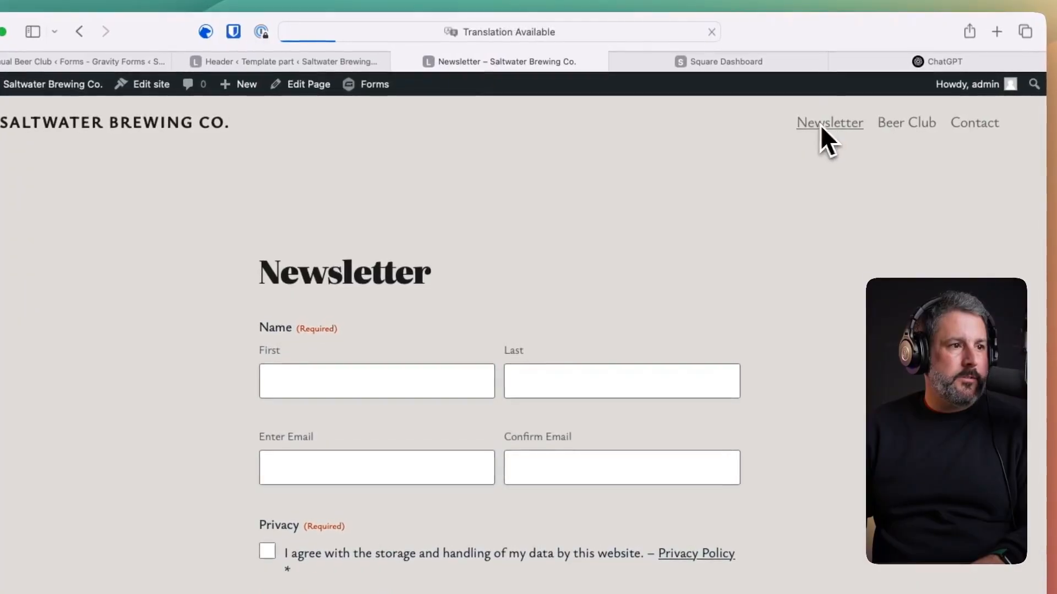
left_click(898, 128)
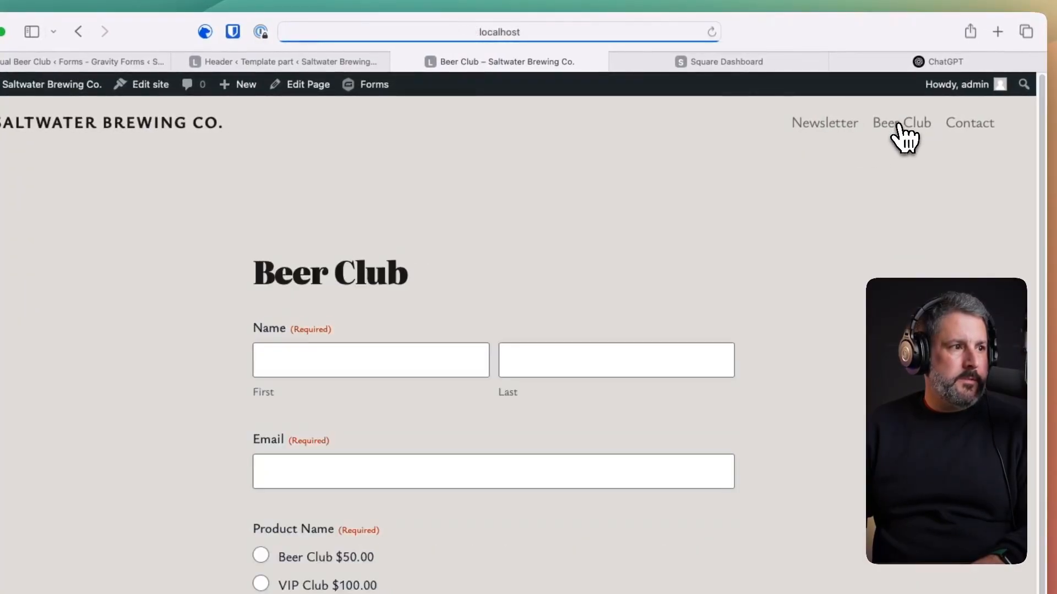
left_click(963, 109)
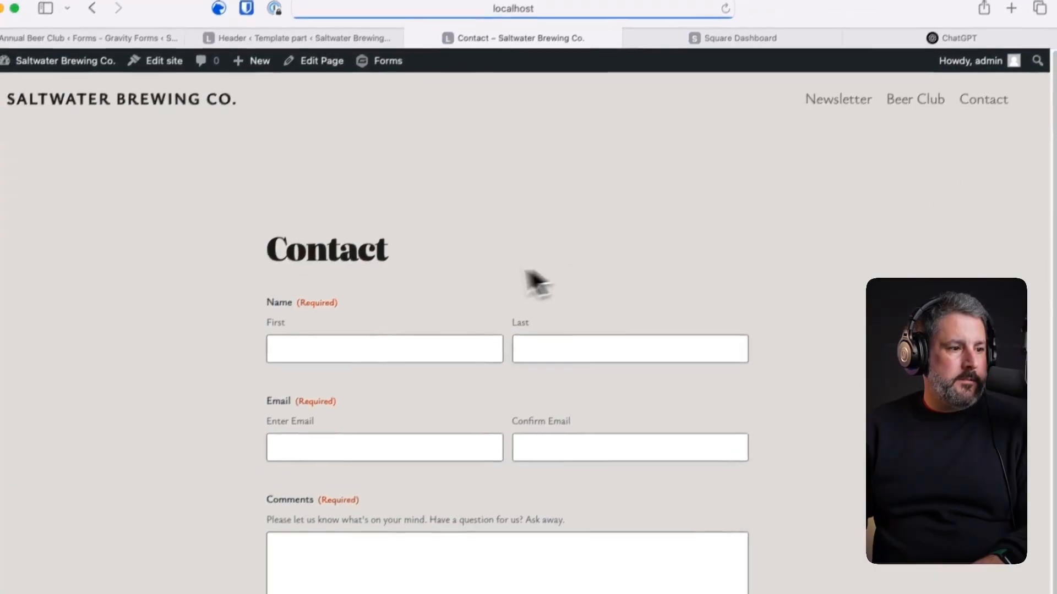
scroll(432, 331, "down", 5)
scroll(429, 336, "up", 5)
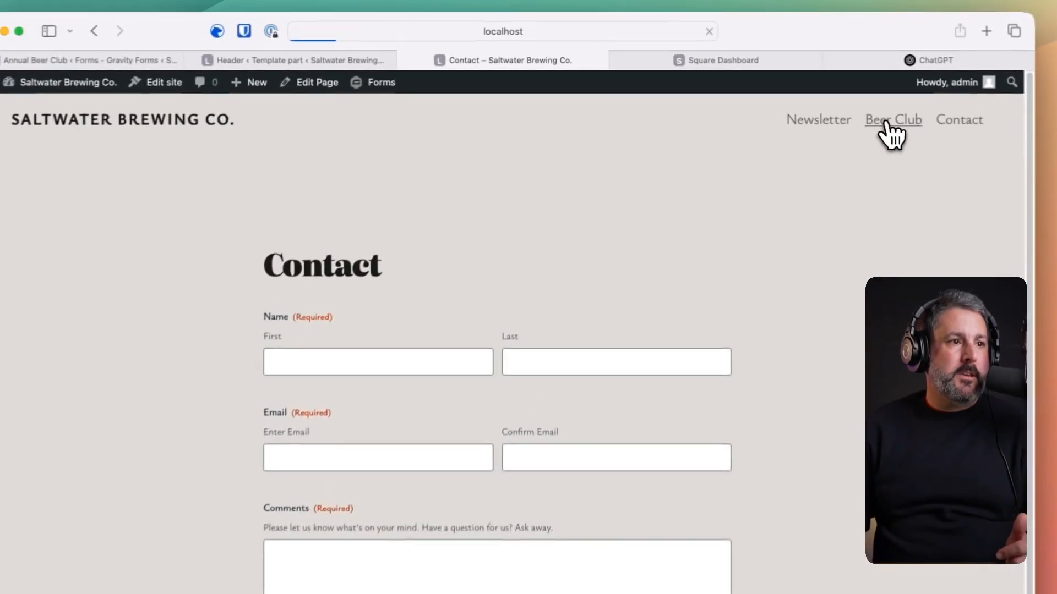
left_click(761, 79)
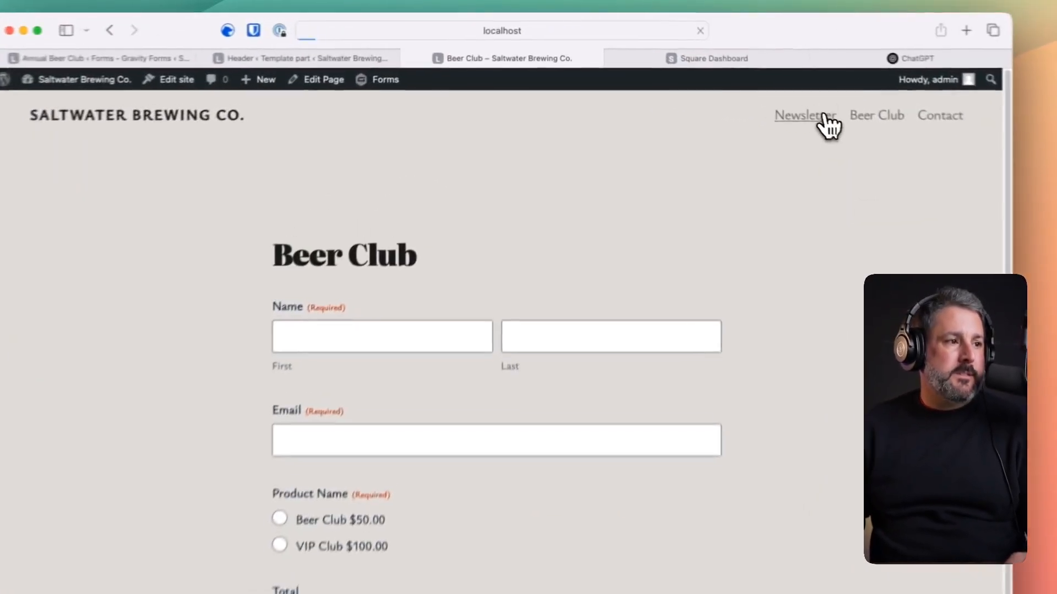
left_click(728, 78)
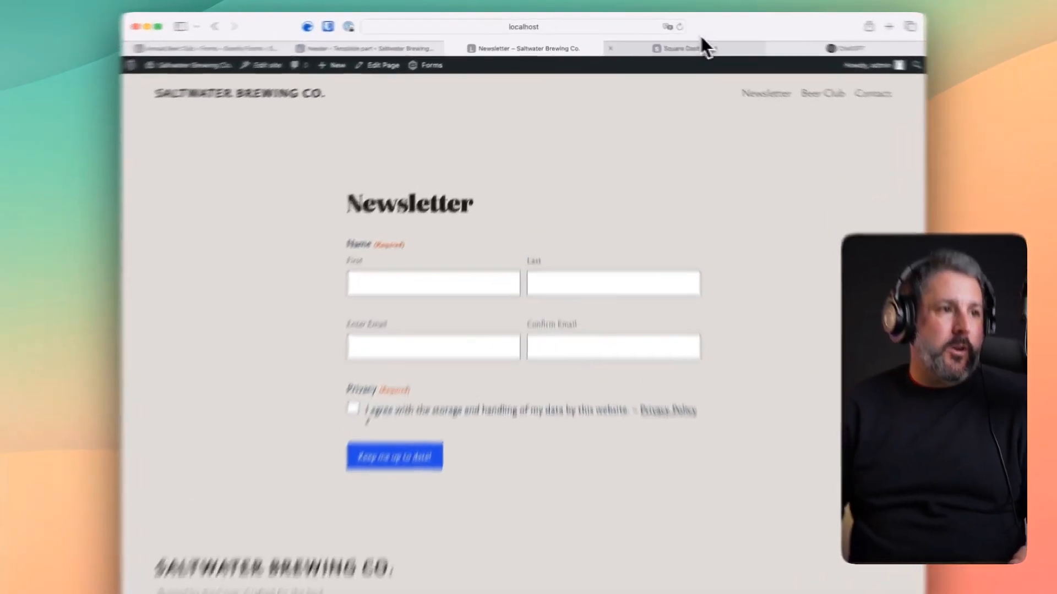
left_click(662, 42)
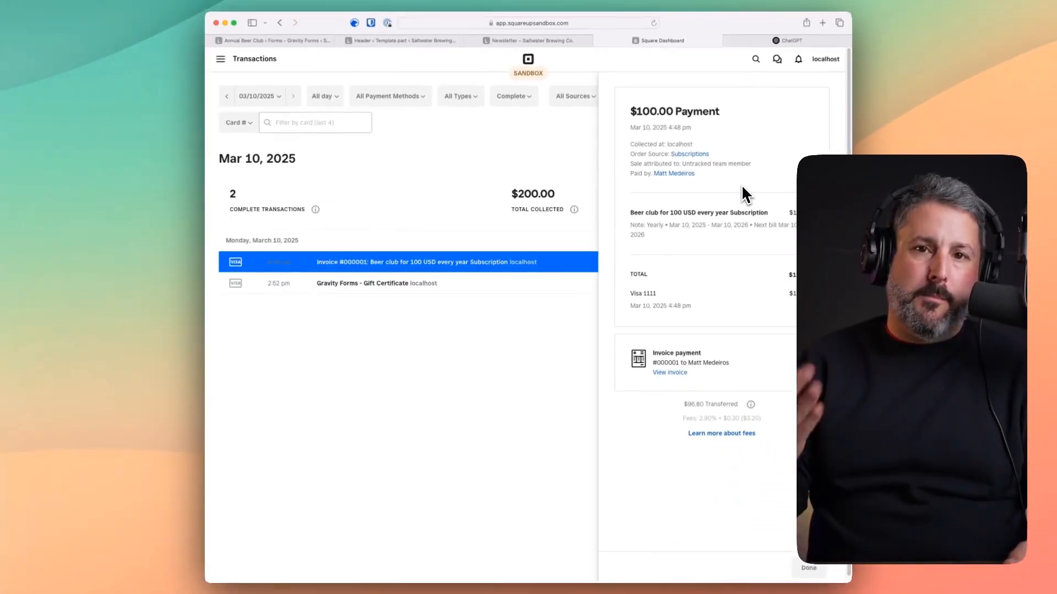
left_click(532, 41)
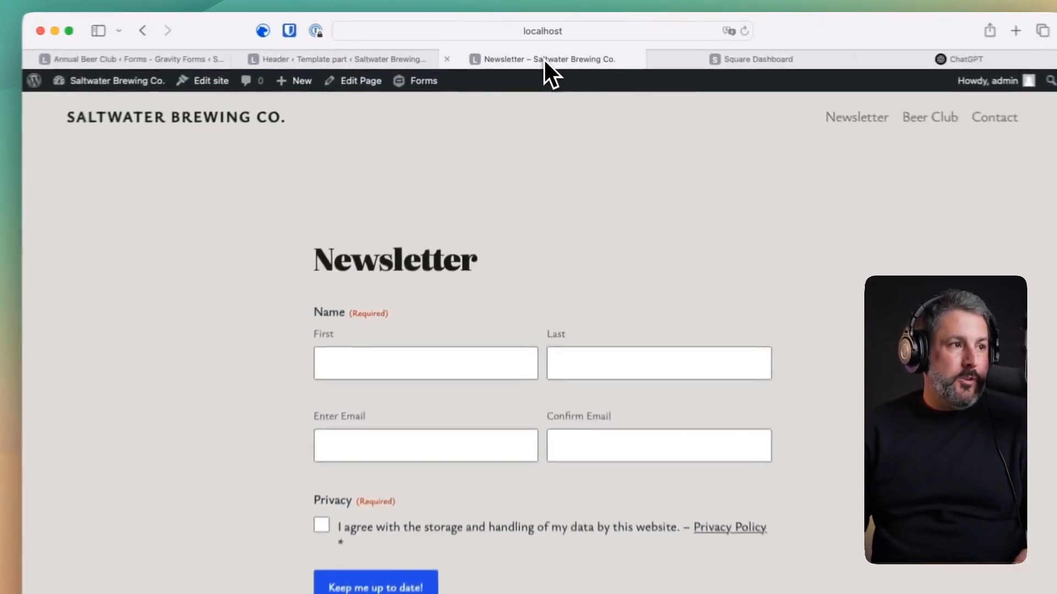
- Open the live Saltwater Brewing homepage and review its sections, ending at the Tide's Turn IPA banner
left_click(272, 123)
scroll(365, 278, "down", 10)
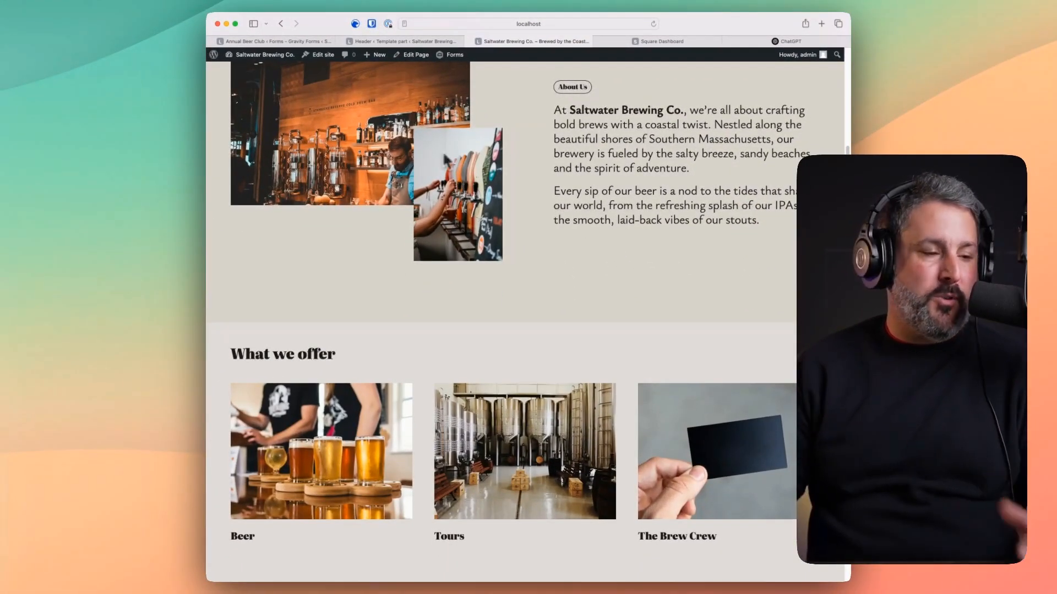
scroll(542, 251, "down", 7)
scroll(548, 247, "down", 5)
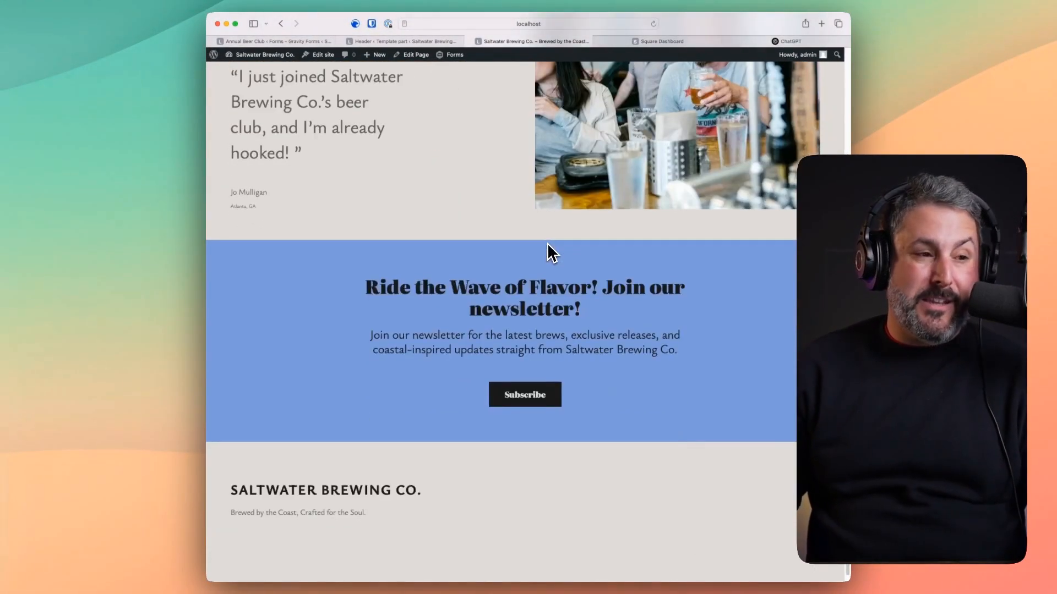
scroll(548, 247, "up", 20)
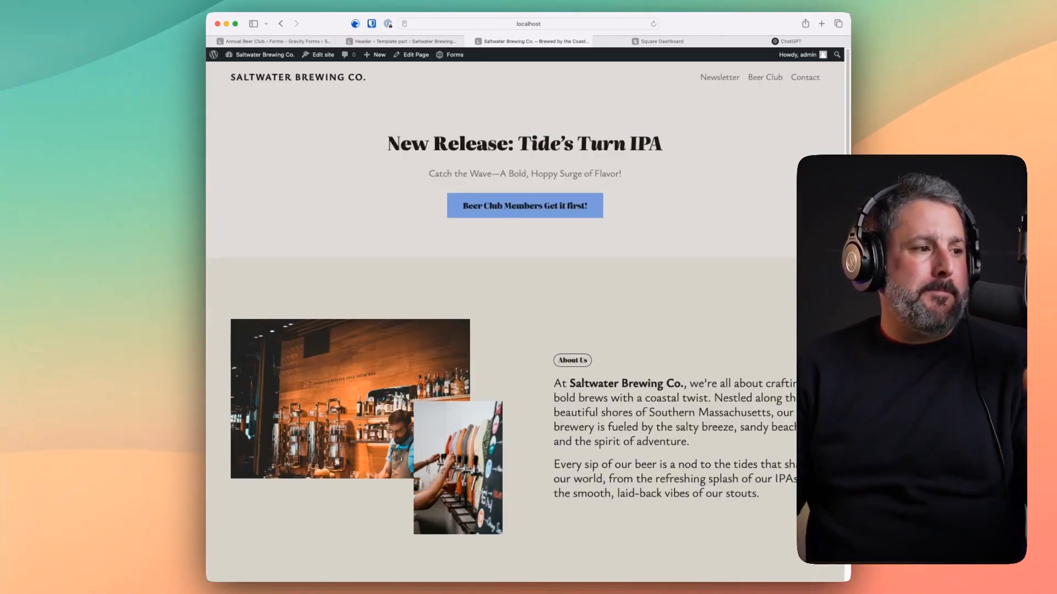
scroll(532, 252, "down", 15)
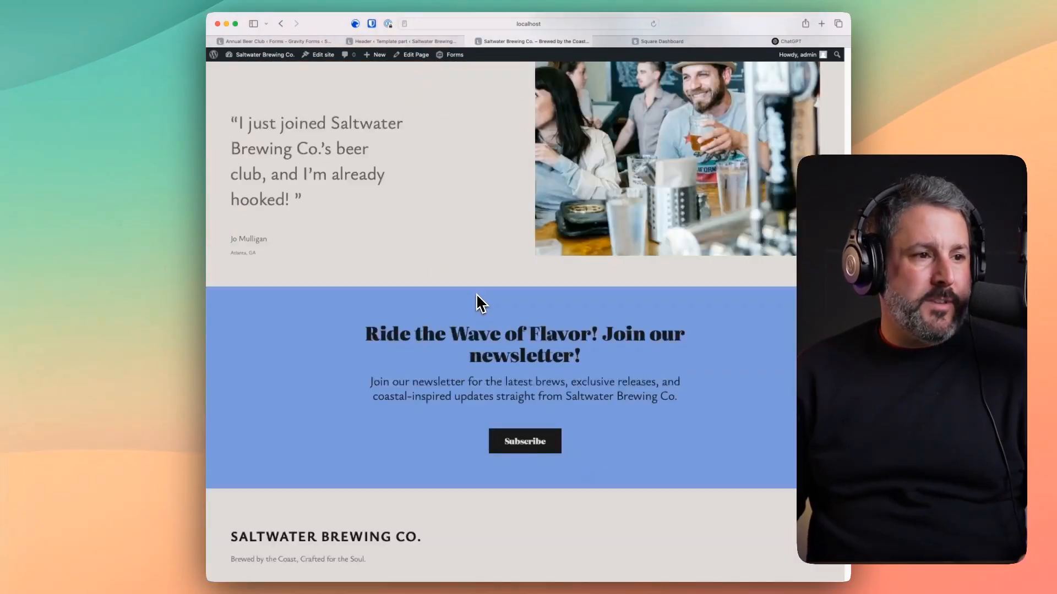
scroll(477, 296, "up", 15)
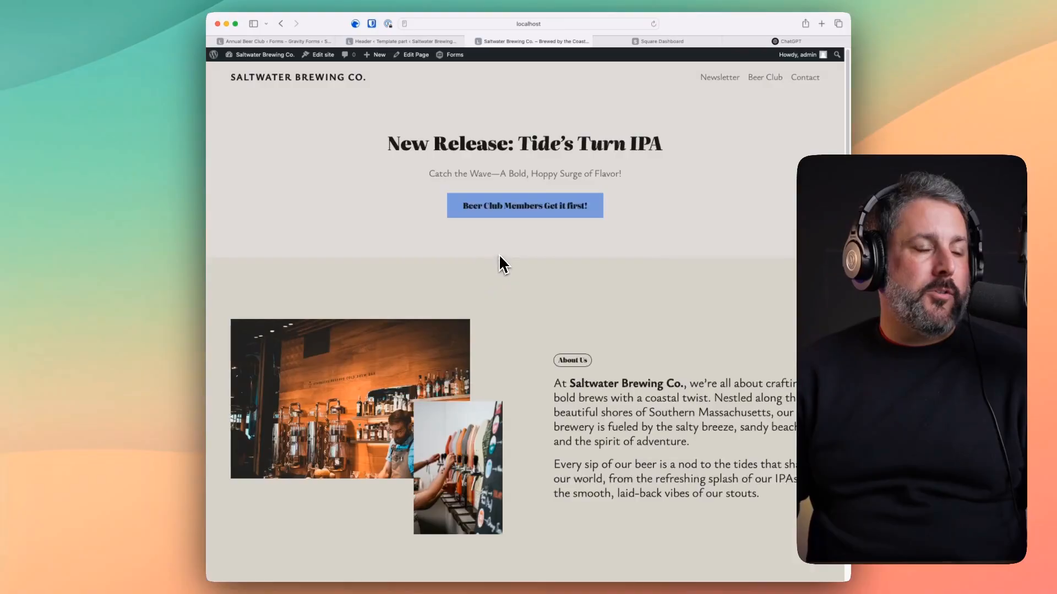
scroll(503, 261, "down", 10)
scroll(503, 260, "up", 10)
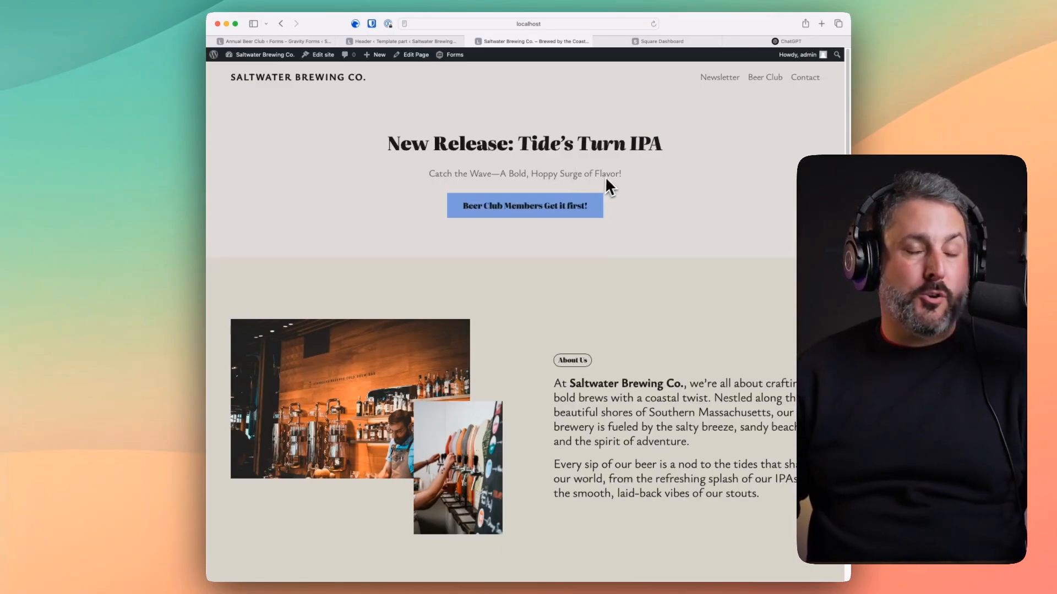
scroll(665, 176, "down", 5)
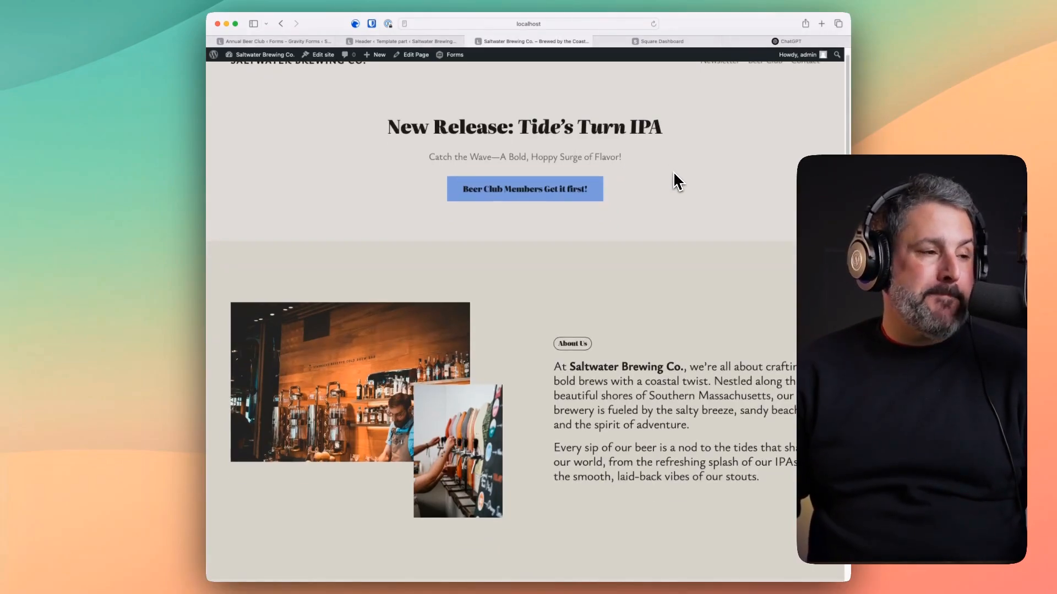
scroll(675, 181, "up", 5)
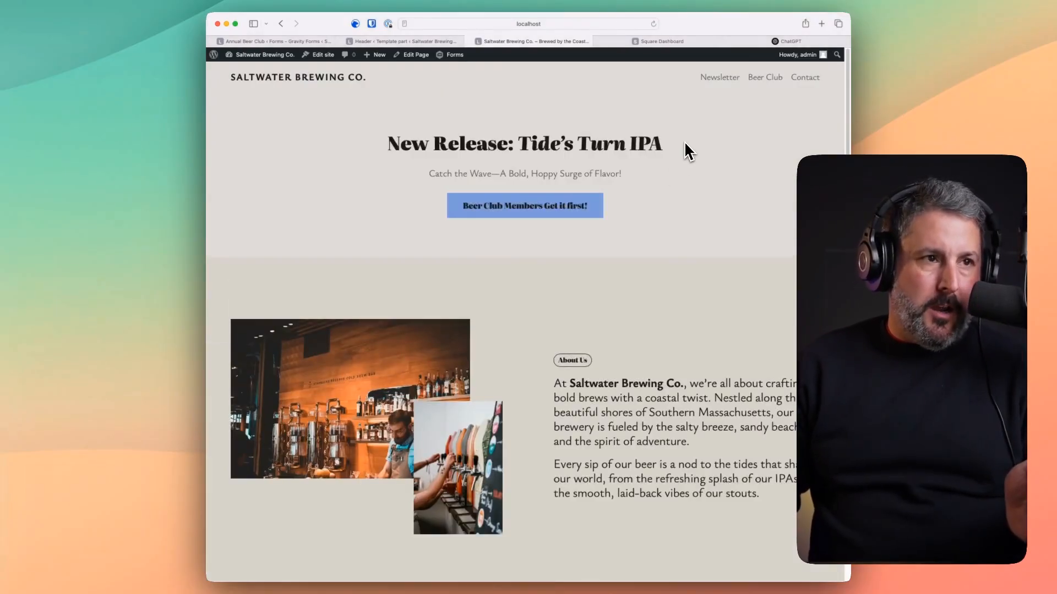